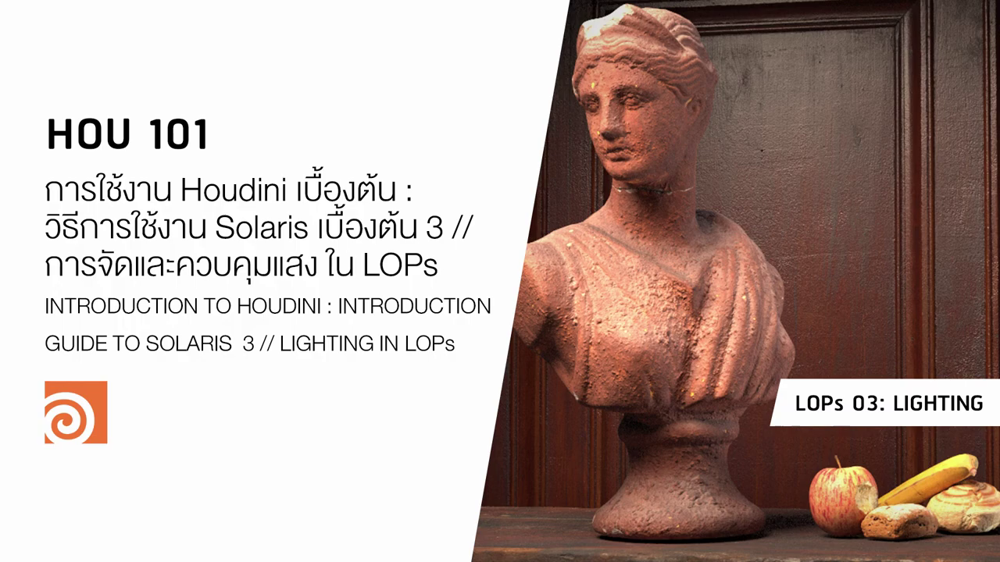
# Step: Select the SCENE sublayer node to show its parameters and bring the area below it into view
pyautogui.scroll(3, 625, 336)
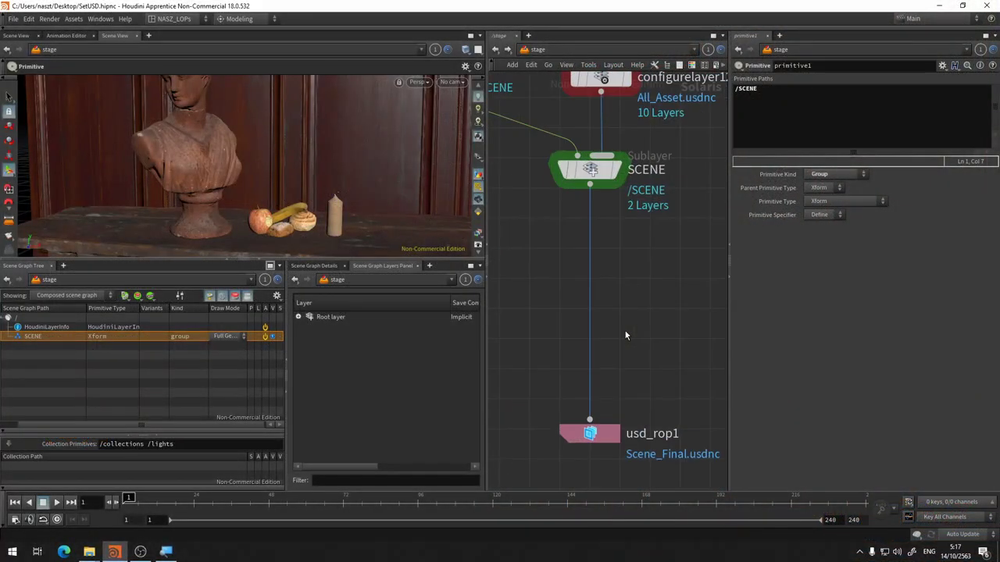
pyautogui.scroll(-3, 625, 336)
pyautogui.scroll(3, 598, 339)
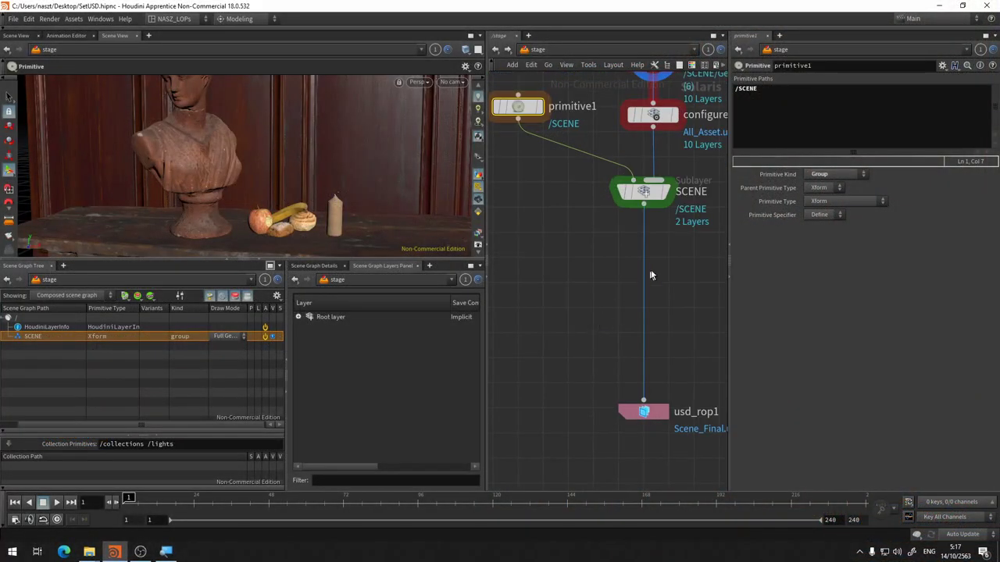
pyautogui.click(660, 195)
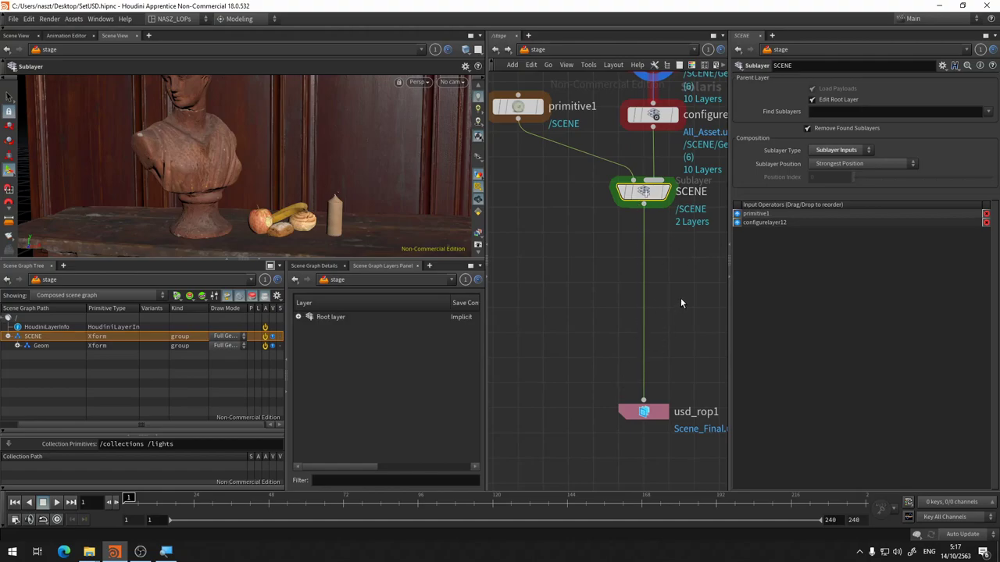
pyautogui.moveTo(681, 303); pyautogui.dragTo(579, 300, button='middle')
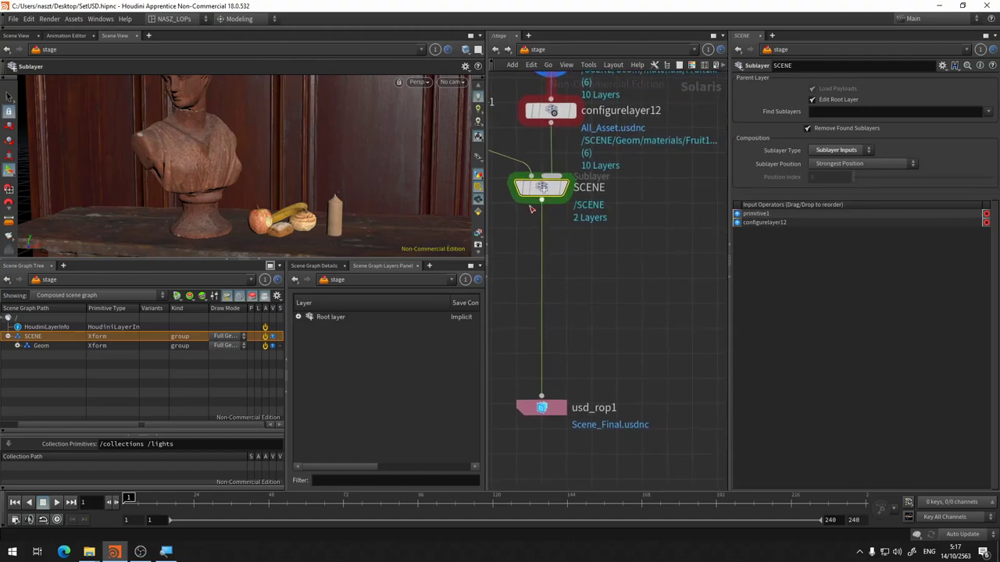
# Step: Insert a Sublayer node on the wire below SCENE and rename it CAMERALAYOUT
pyautogui.click(542, 201)
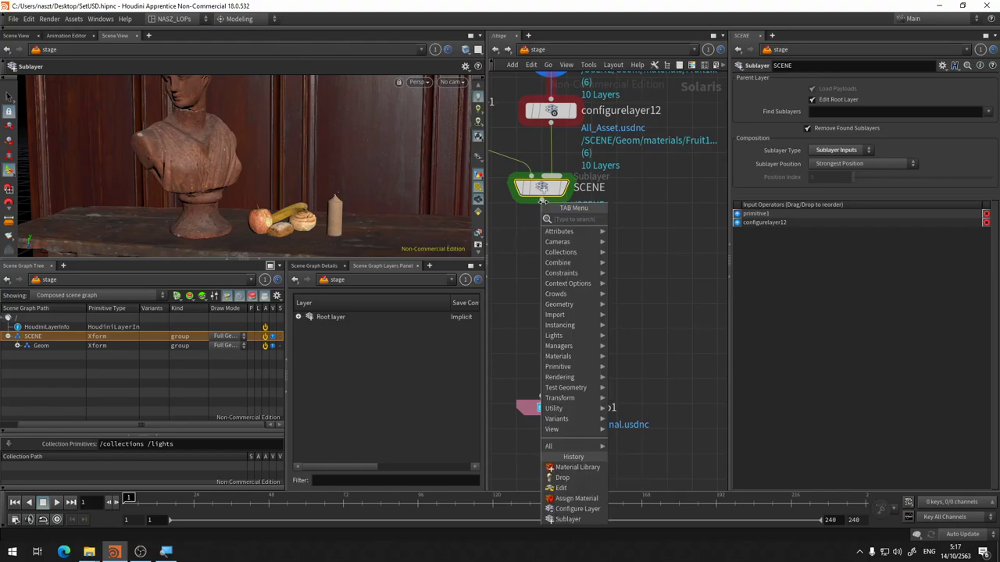
pyautogui.write('sub')
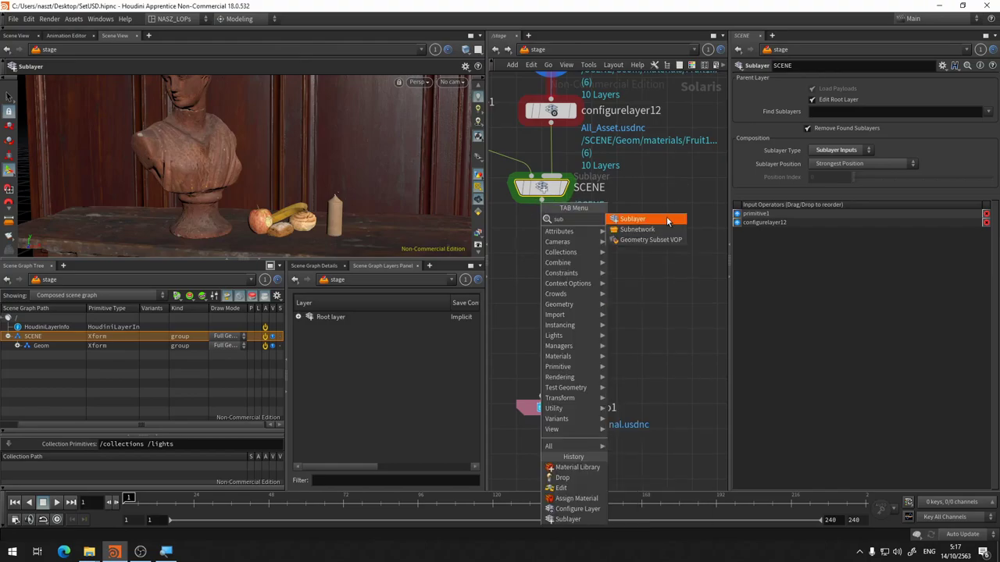
pyautogui.press('Return')
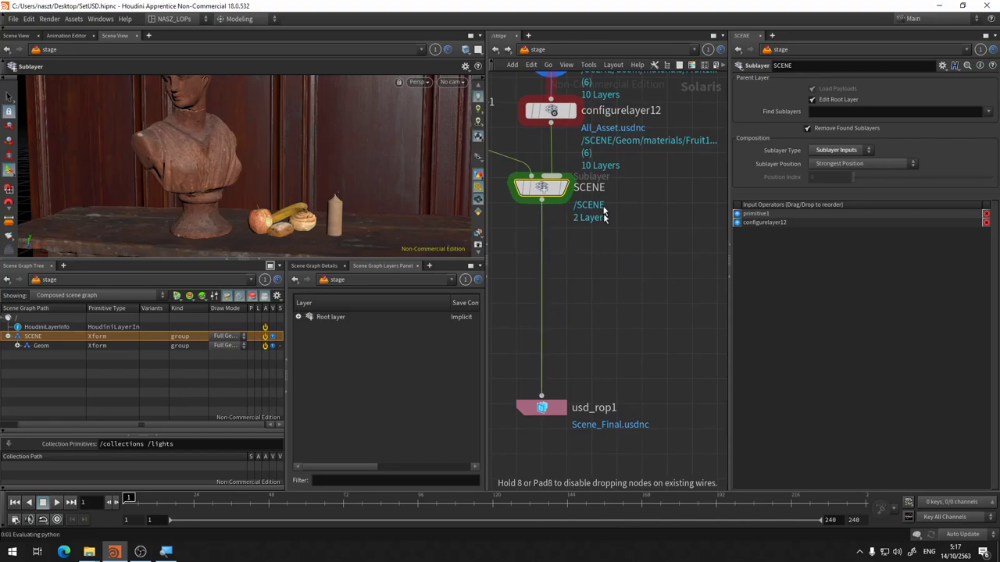
pyautogui.click(526, 283)
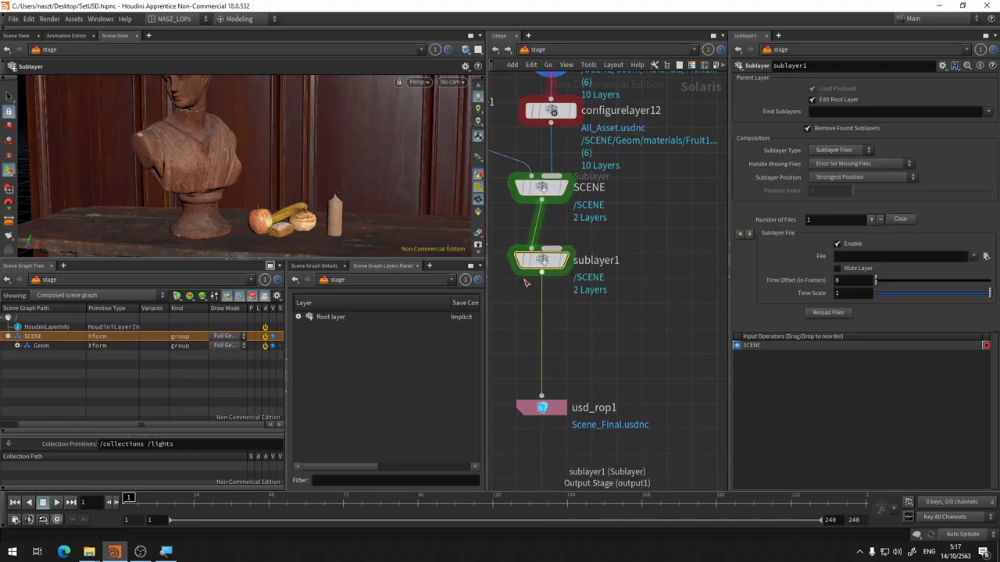
pyautogui.doubleClick(596, 260)
pyautogui.write('C')
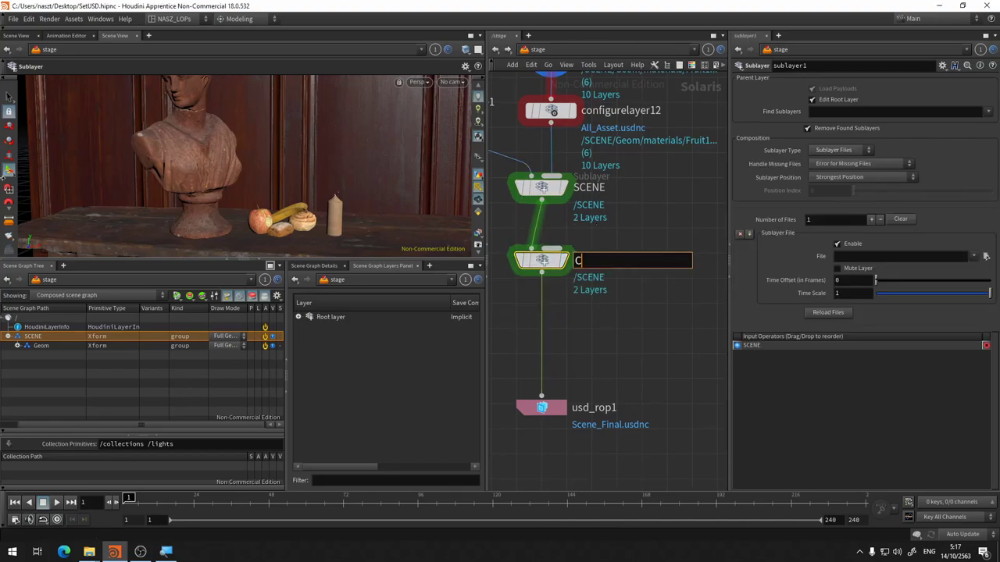
pyautogui.write('a')
pyautogui.press('BackSpace')
pyautogui.write('AME')
pyautogui.write('RA')
pyautogui.write('LAYOU')
pyautogui.write('T')
pyautogui.press('Return')
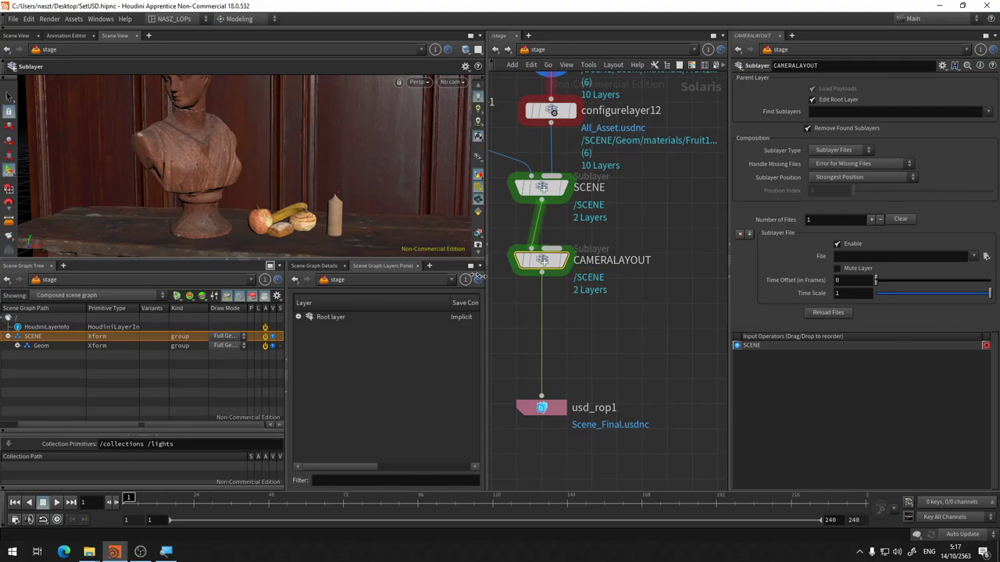
# Step: Set CAMERALAYOUT's Sublayer Type to Sublayer Inputs
pyautogui.click(851, 152)
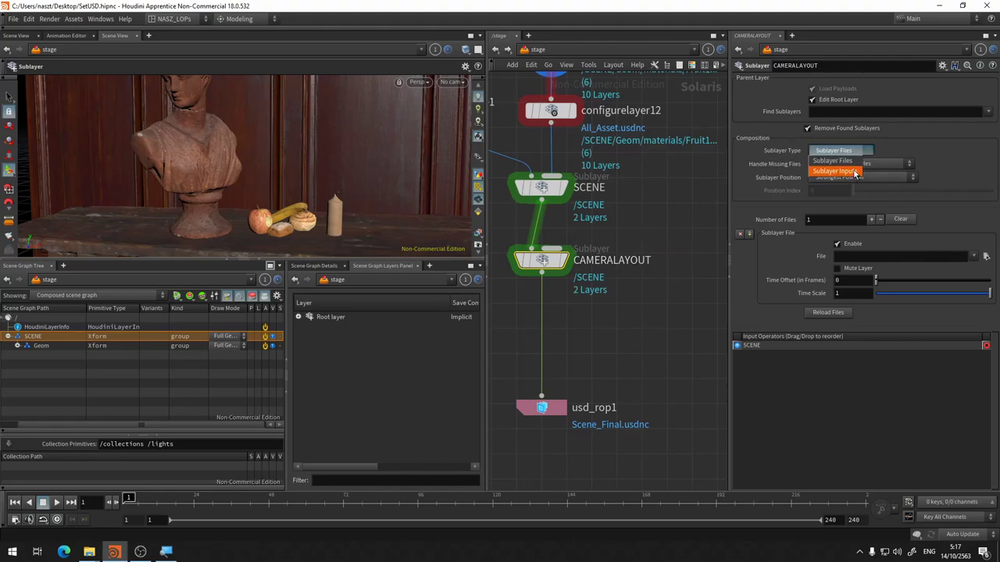
pyautogui.click(855, 172)
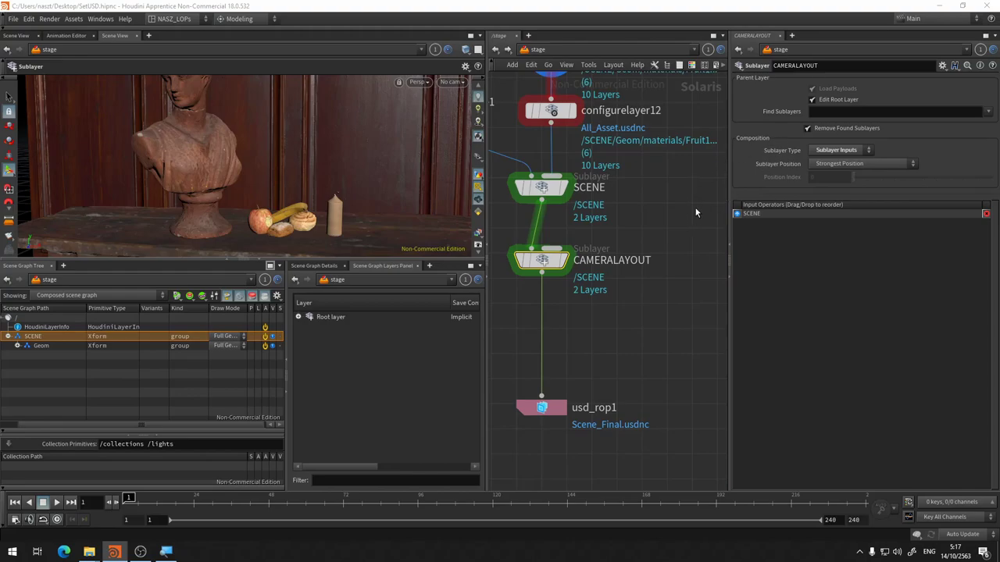
pyautogui.moveTo(535, 276); pyautogui.dragTo(536, 294)
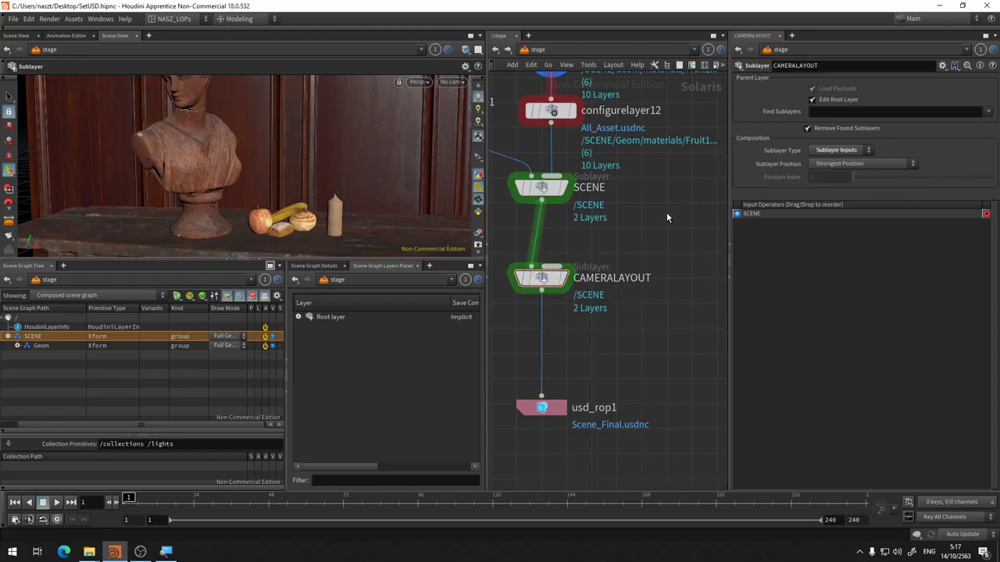
# Step: Add a Camera node beside SCENE, dismiss the Python errors and display camera1
pyautogui.press('Tab')
pyautogui.write('CAM')
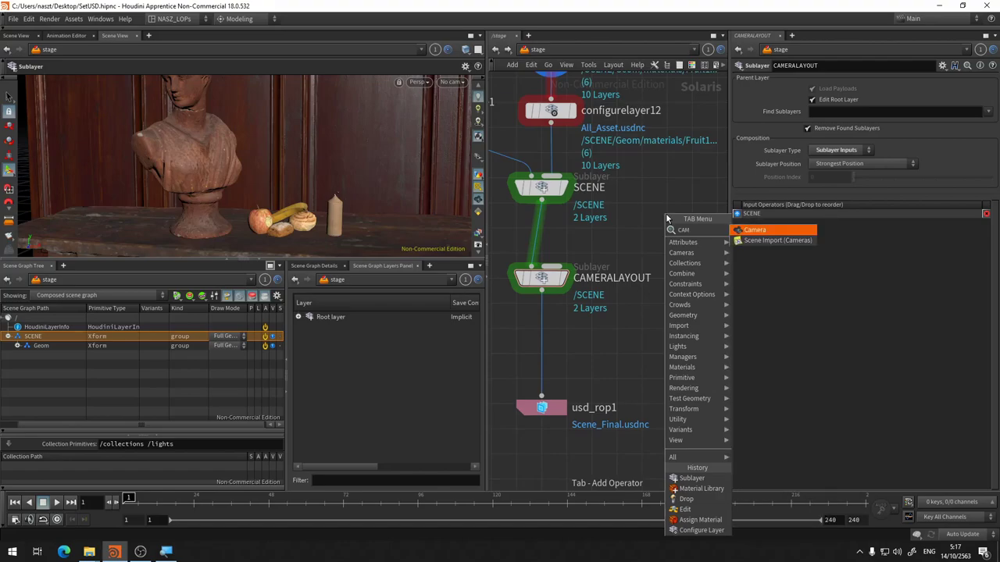
pyautogui.click(757, 232)
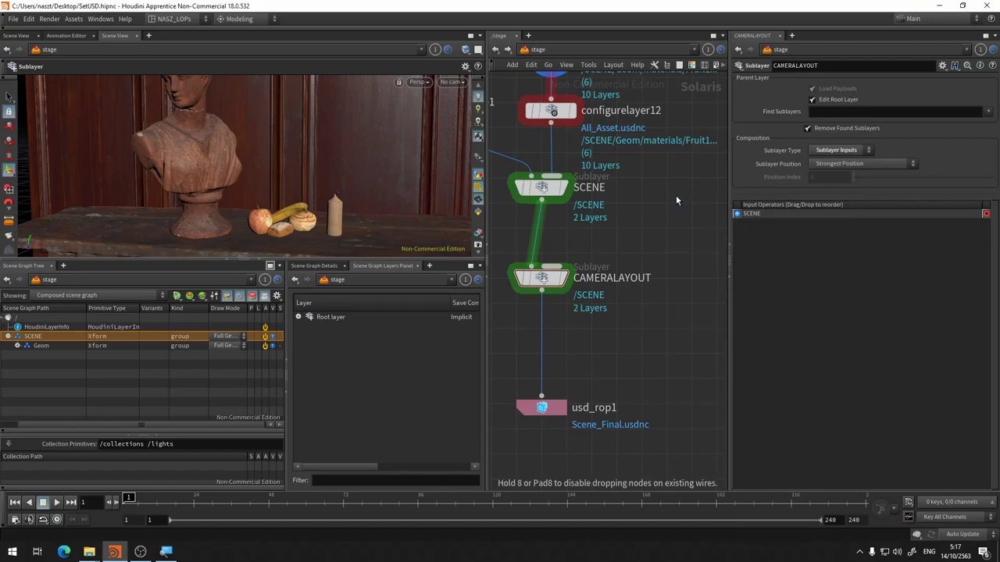
pyautogui.click(676, 238)
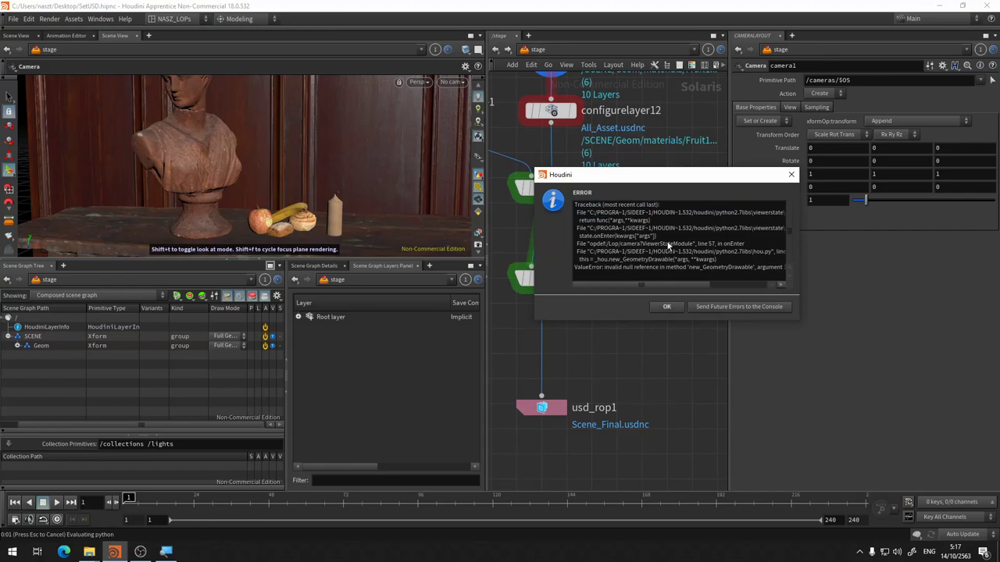
pyautogui.click(678, 309)
pyautogui.click(673, 368)
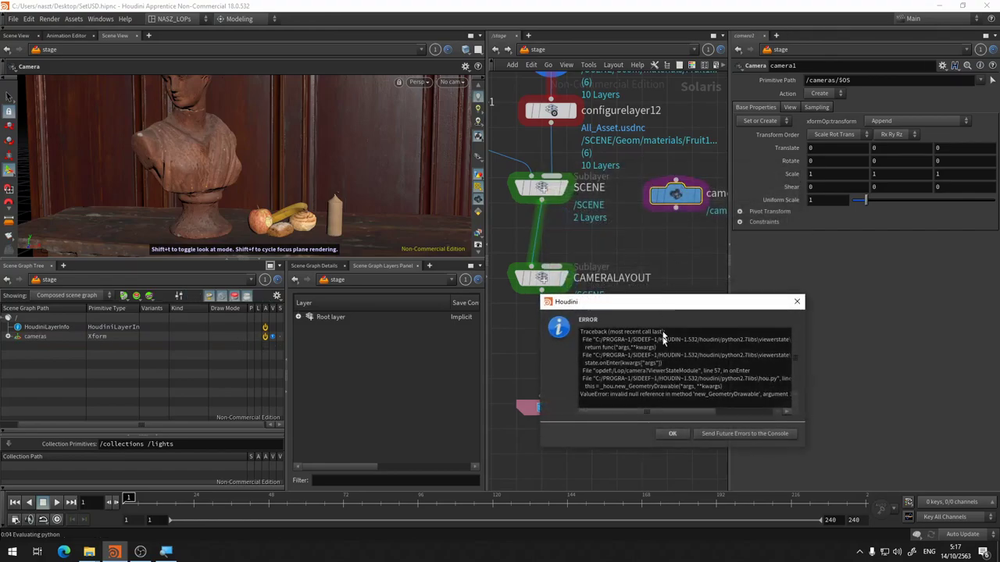
pyautogui.click(670, 435)
pyautogui.moveTo(676, 195)
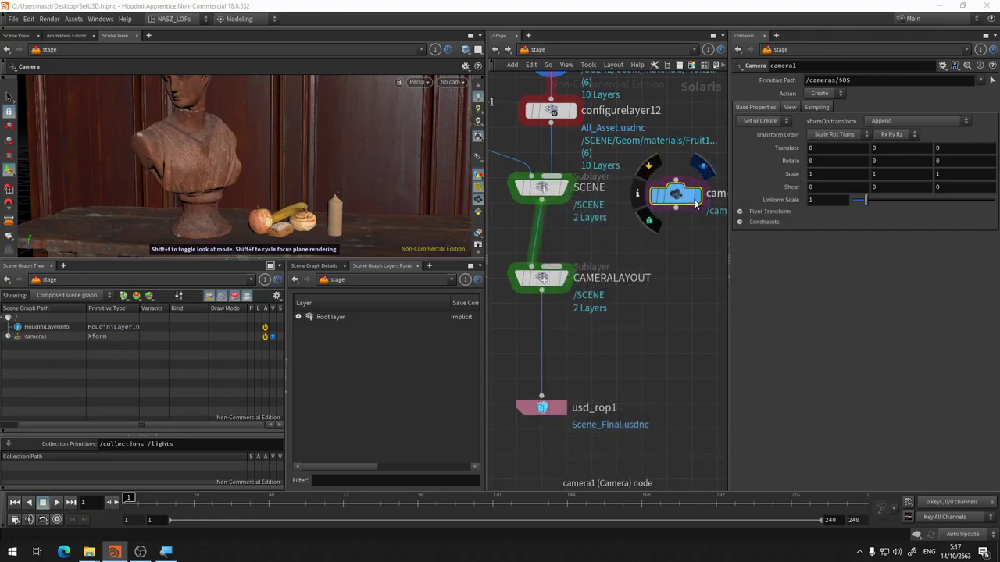
pyautogui.click(703, 166)
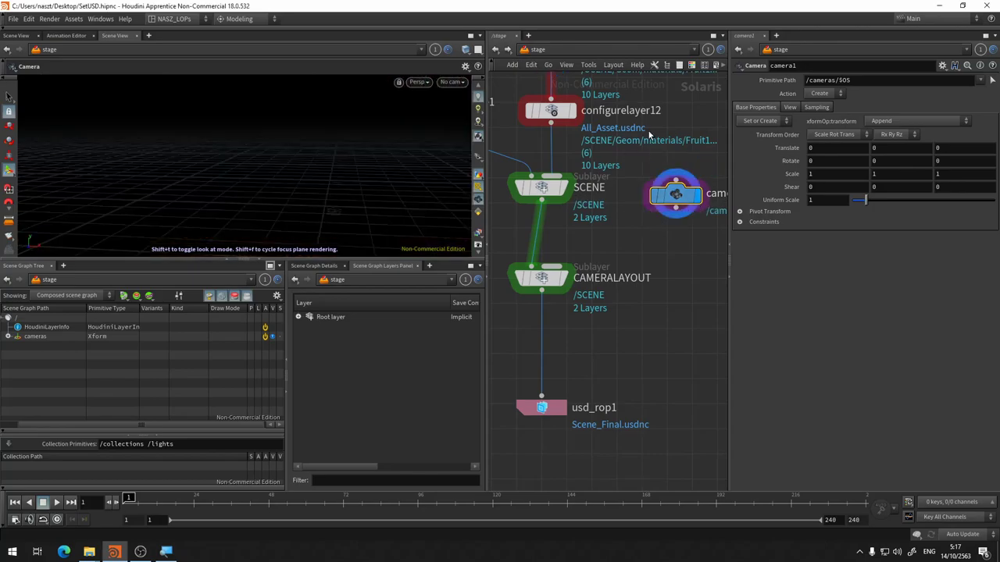
# Step: Wire camera1 into CAMERALAYOUT, display its combined stage and check its save-path warning
pyautogui.click(552, 268)
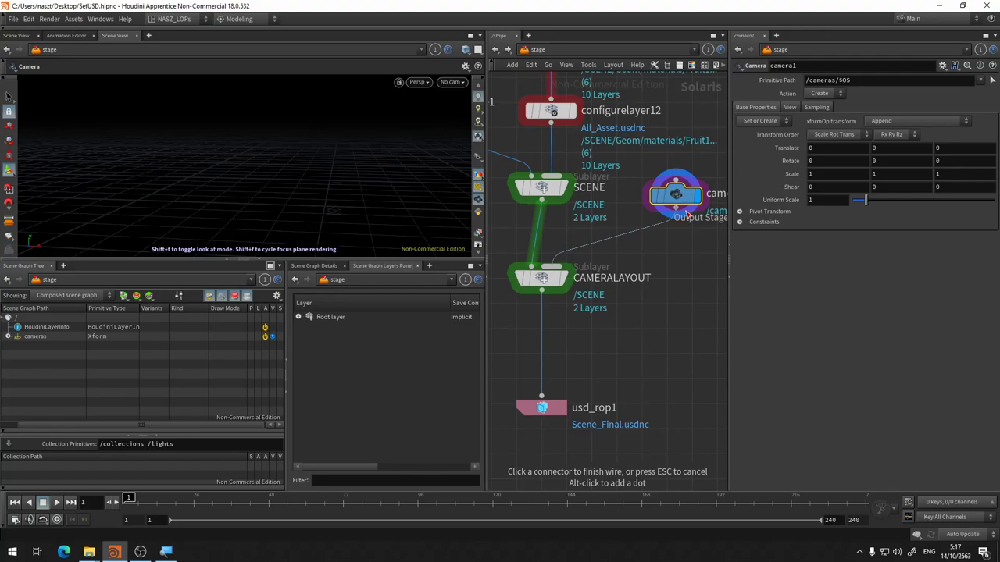
pyautogui.click(685, 211)
pyautogui.click(547, 283)
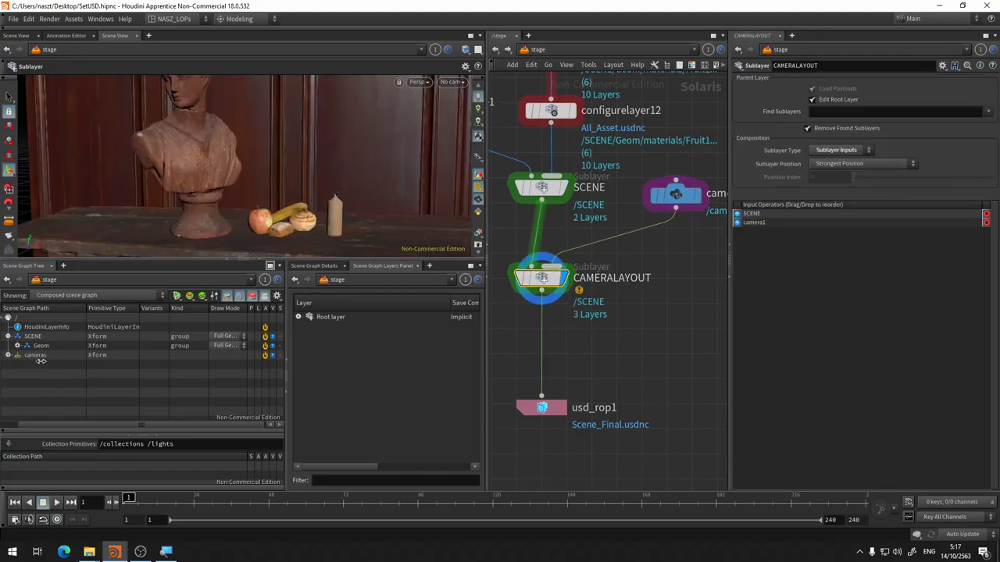
pyautogui.moveTo(541, 279)
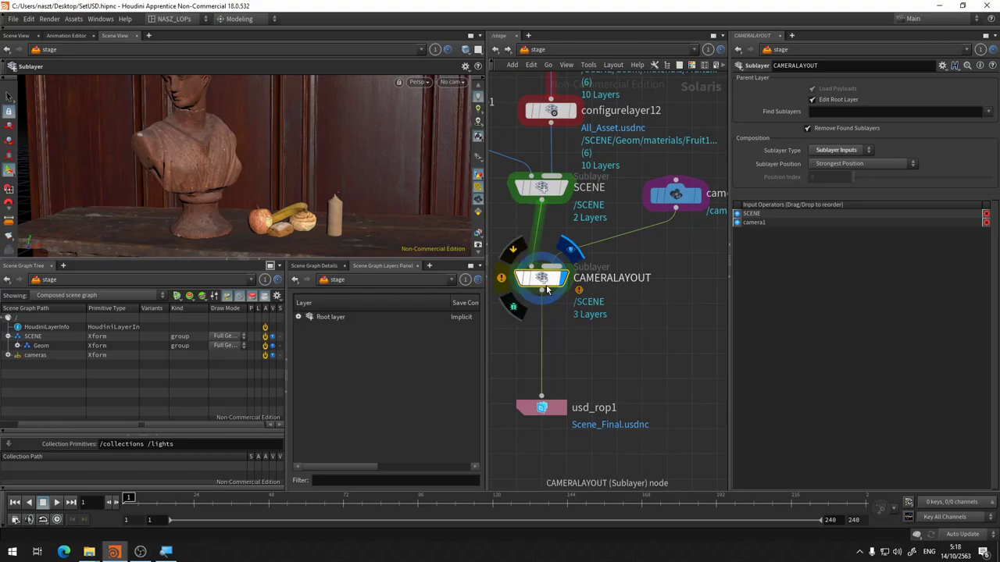
pyautogui.click(500, 278)
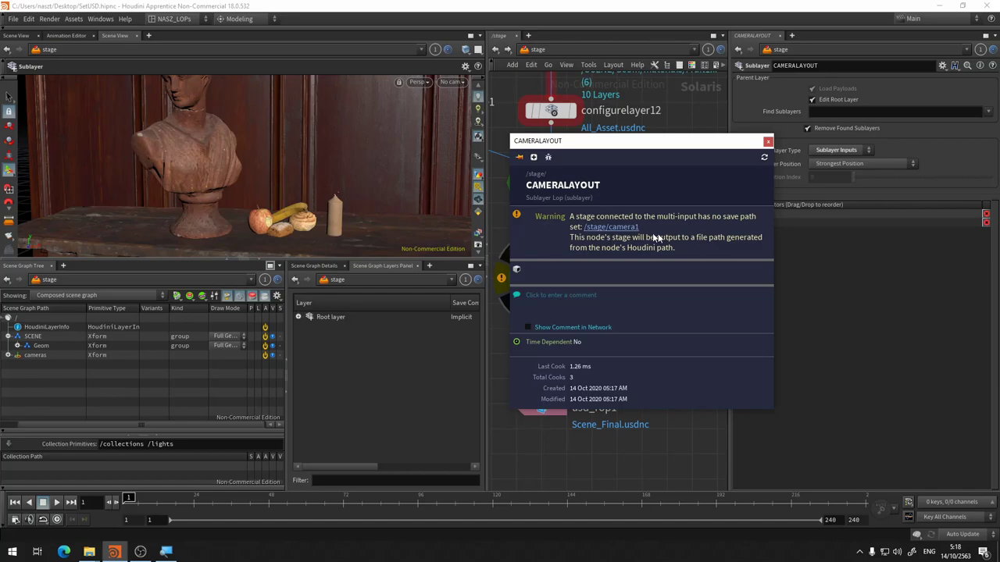
# Step: Paste a copy of configurelayer12 between camera1 and CAMERALAYOUT
pyautogui.click(769, 142)
pyautogui.moveTo(551, 111)
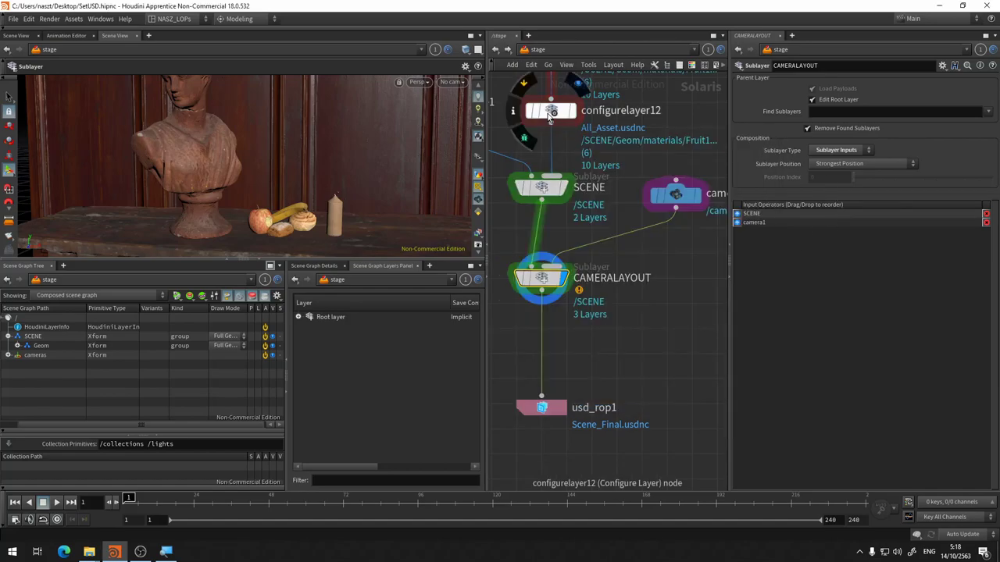
pyautogui.click(550, 117)
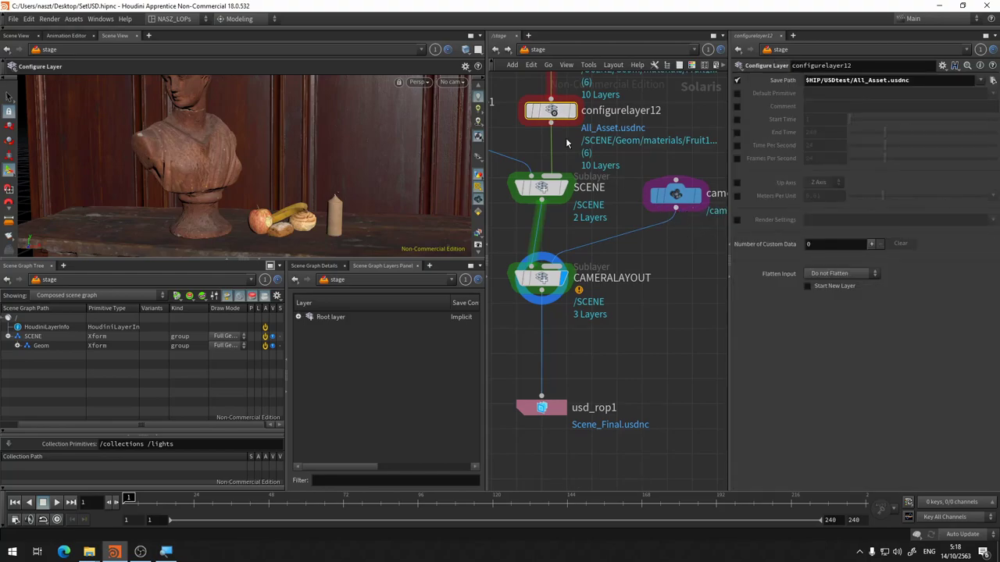
pyautogui.hotkey('ctrl', 'c')
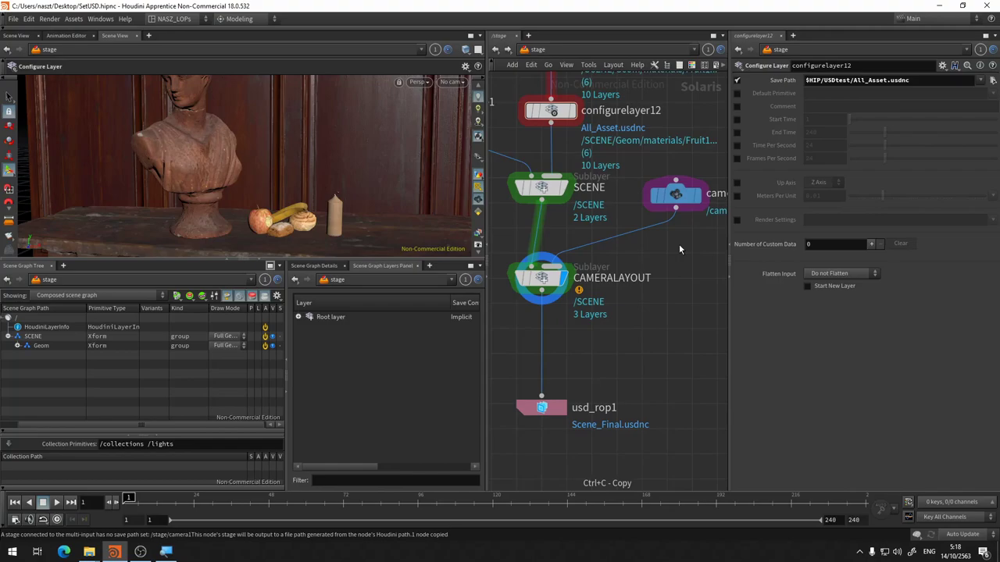
pyautogui.hotkey('ctrl', 'v')
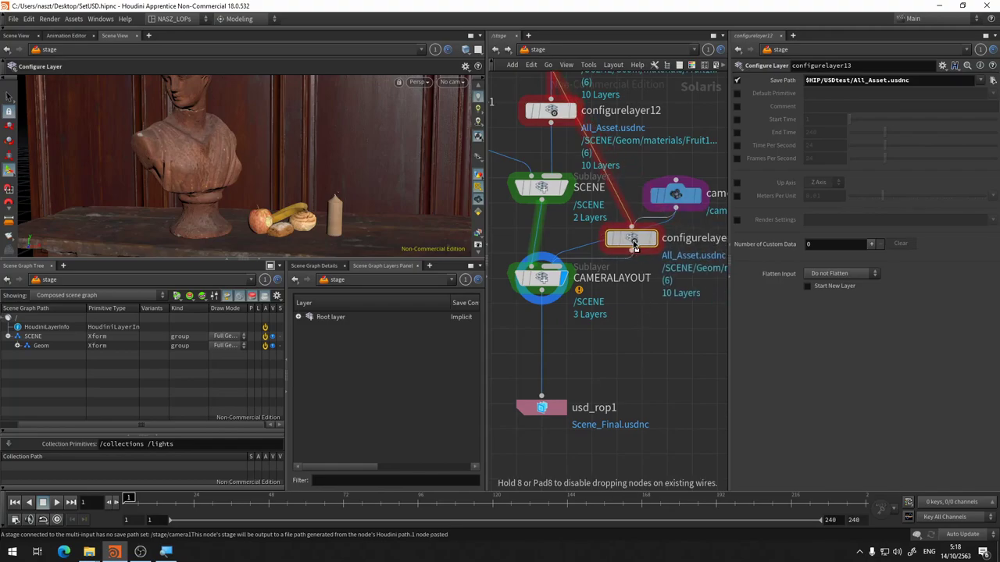
pyautogui.click(675, 253)
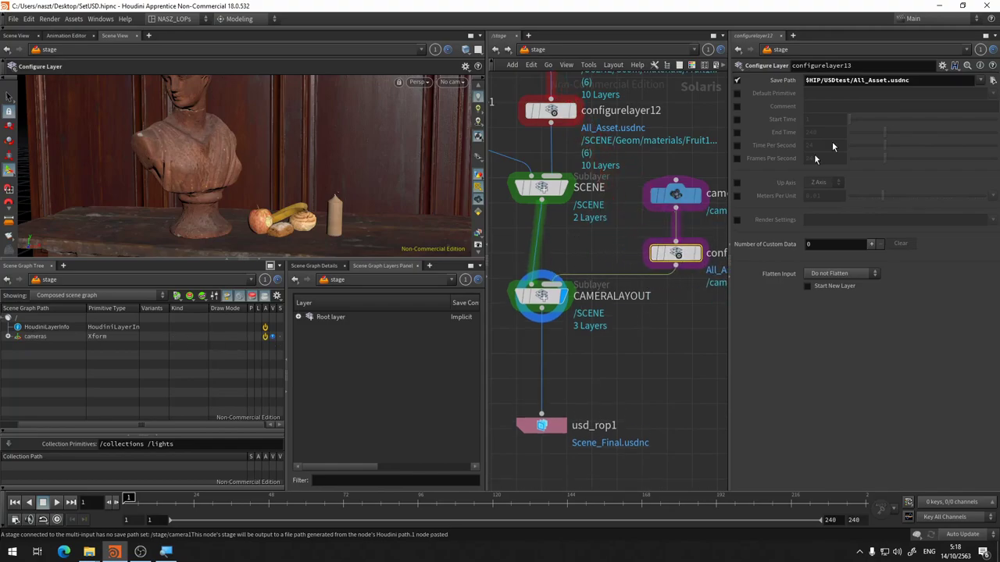
# Step: Change the copy's Save Path to $HIP/USDtest/CAMERA.usdnc
pyautogui.click(859, 81)
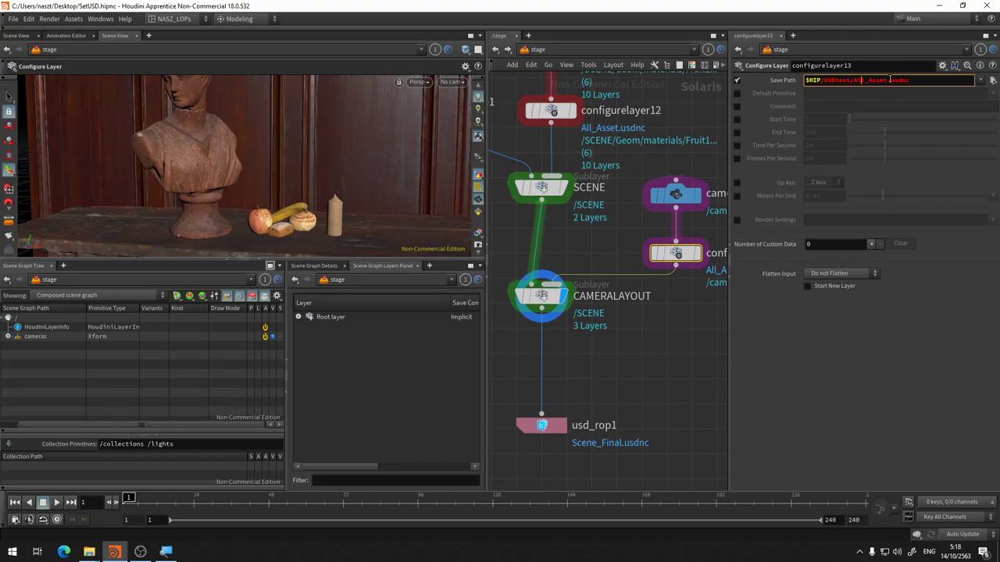
pyautogui.moveTo(886, 80); pyautogui.dragTo(862, 81)
pyautogui.write('S')
pyautogui.press('Return')
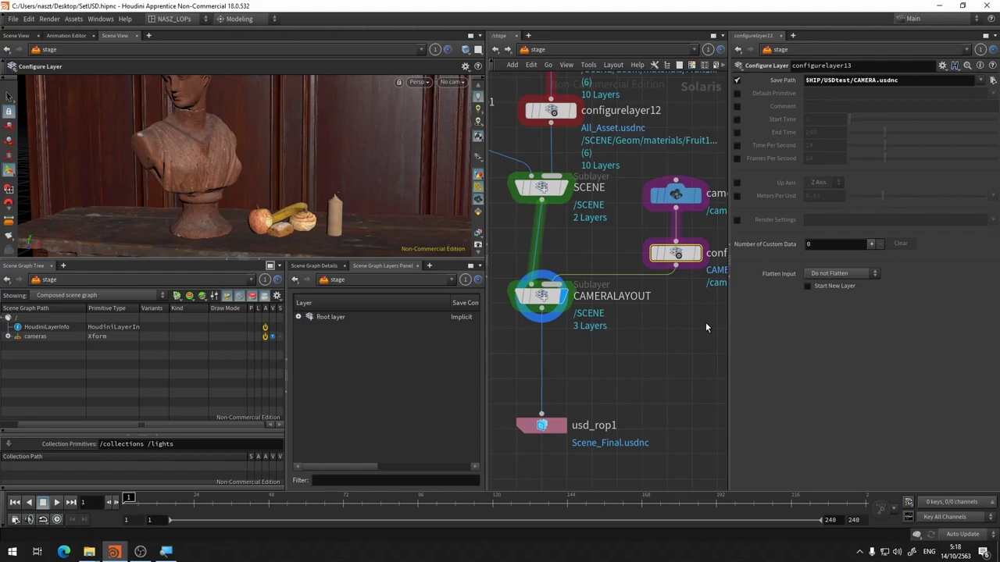
pyautogui.moveTo(685, 326); pyautogui.dragTo(648, 339, button='middle')
# Step: Select camera1, dismiss the Python errors and review its View, Sampling and Base Properties tabs
pyautogui.click(649, 213)
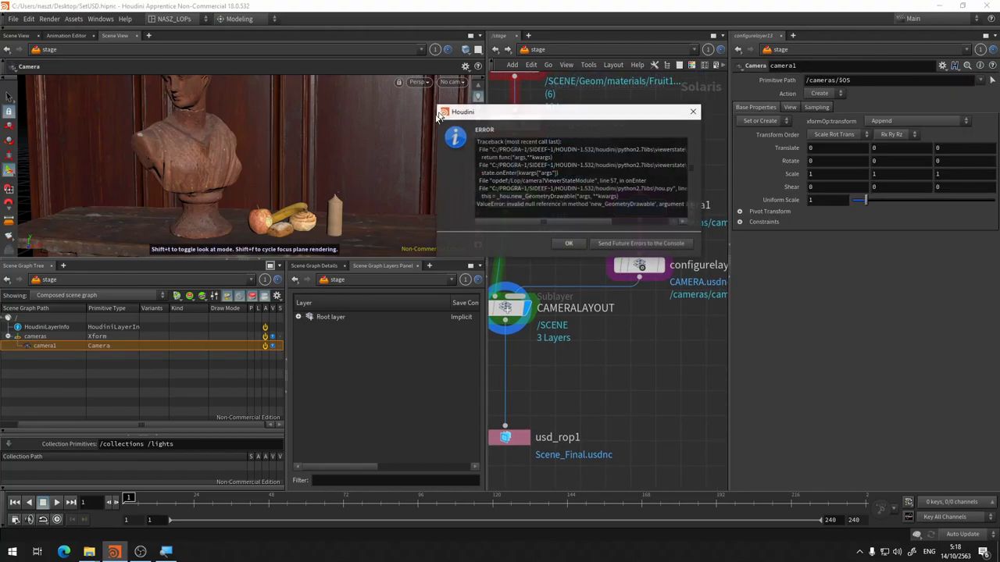
pyautogui.click(569, 241)
pyautogui.click(575, 311)
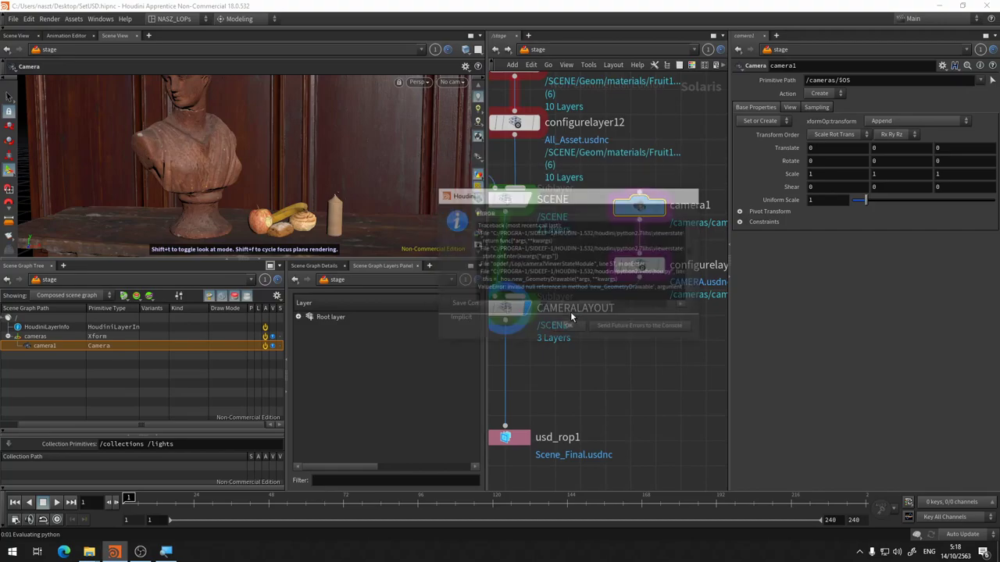
pyautogui.click(576, 375)
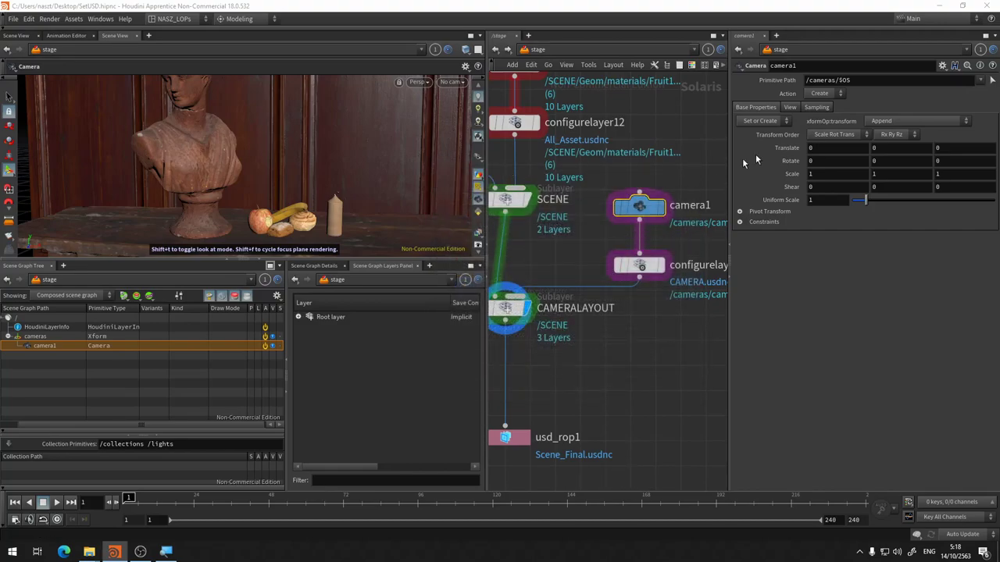
pyautogui.click(792, 107)
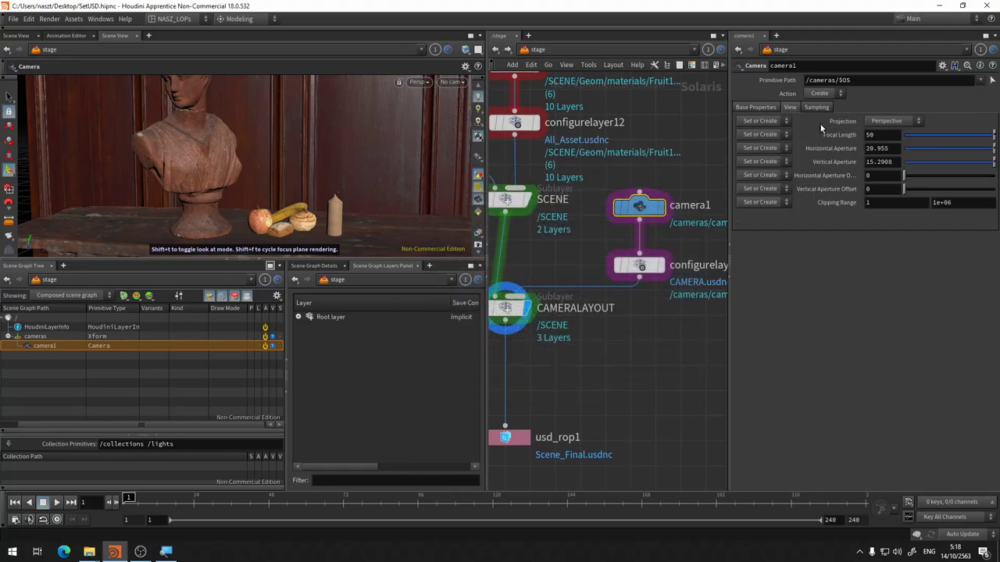
pyautogui.click(818, 107)
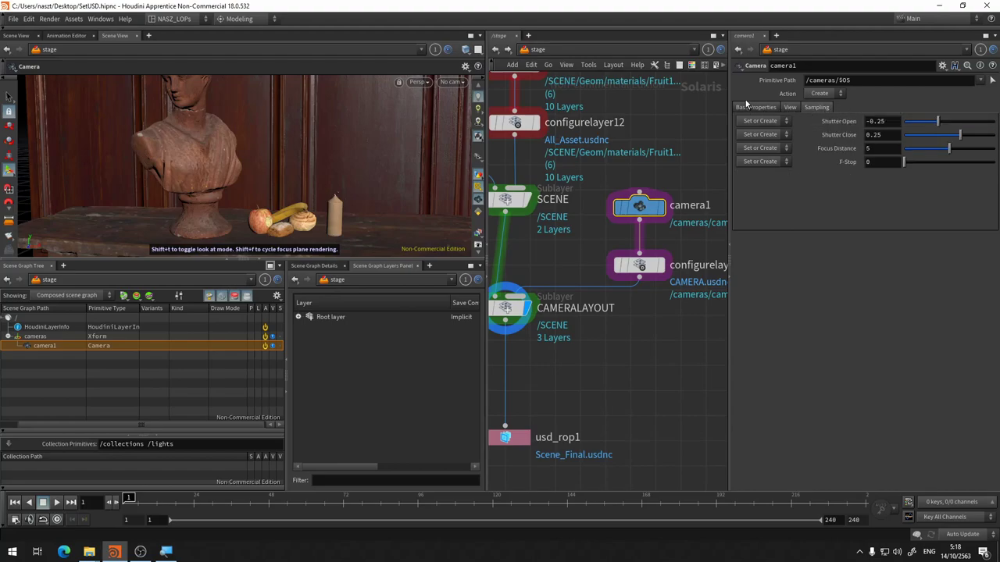
pyautogui.click(756, 107)
pyautogui.click(793, 107)
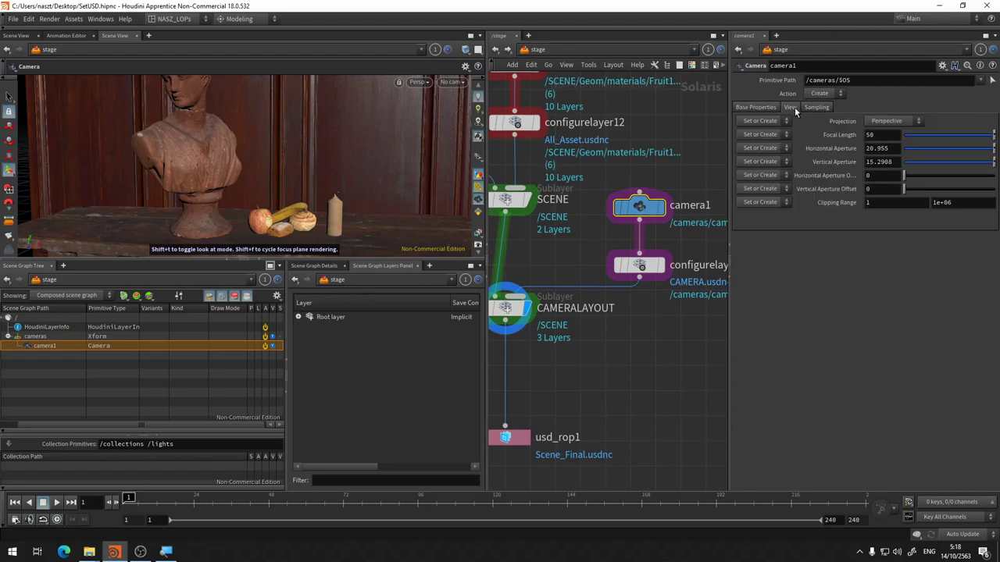
# Step: Set camera1's focal length to 28 on the View tab
pyautogui.doubleClick(878, 137)
pyautogui.press('Return')
pyautogui.click(755, 107)
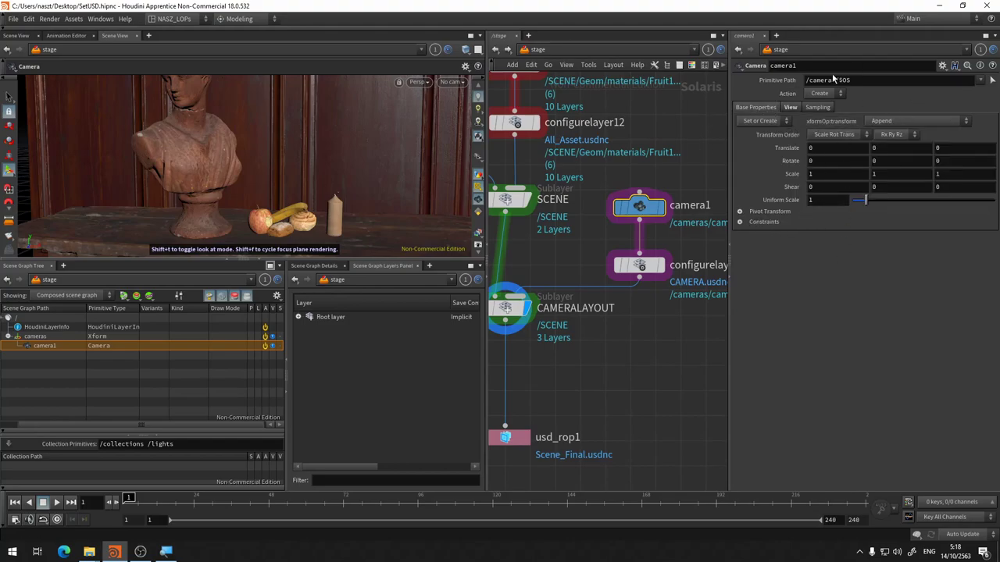
pyautogui.click(821, 108)
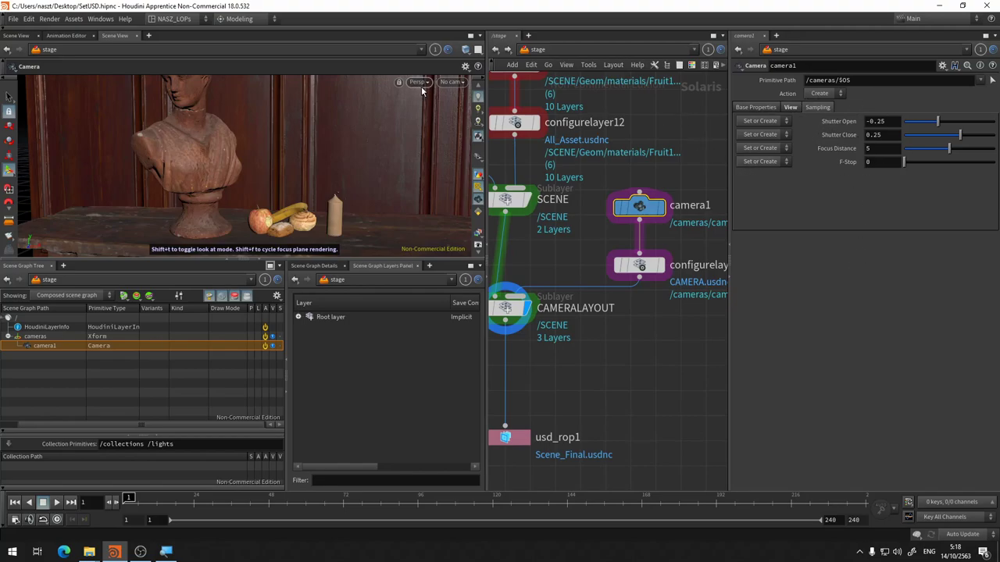
# Step: Make the viewport look through /cameras/camera1
pyautogui.click(452, 82)
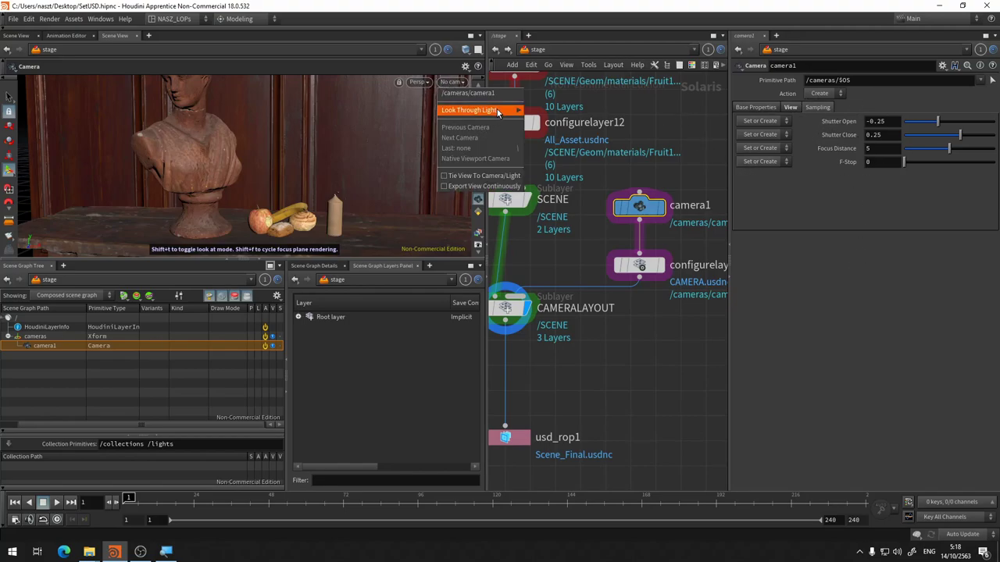
pyautogui.click(494, 94)
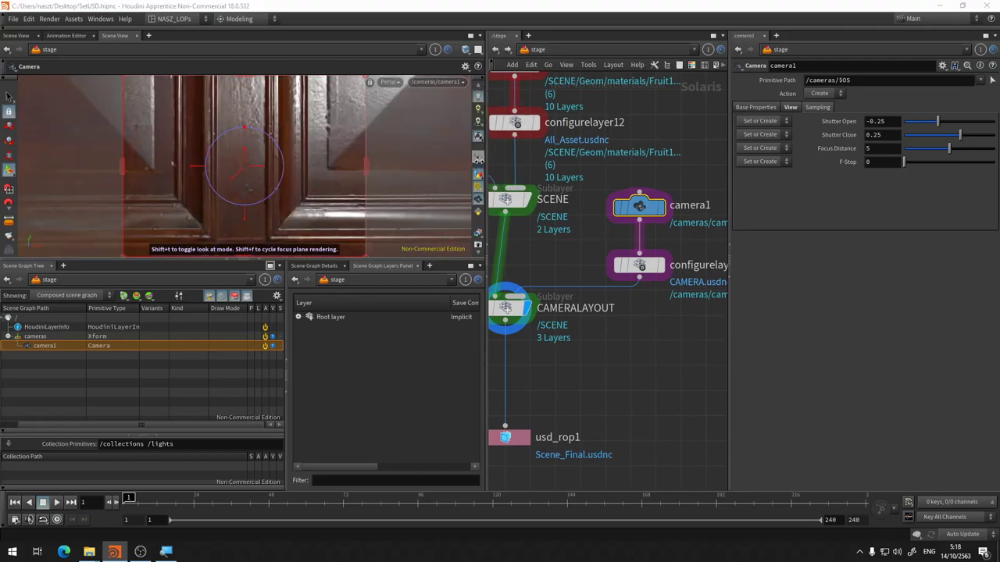
pyautogui.scroll(-2, 353, 134)
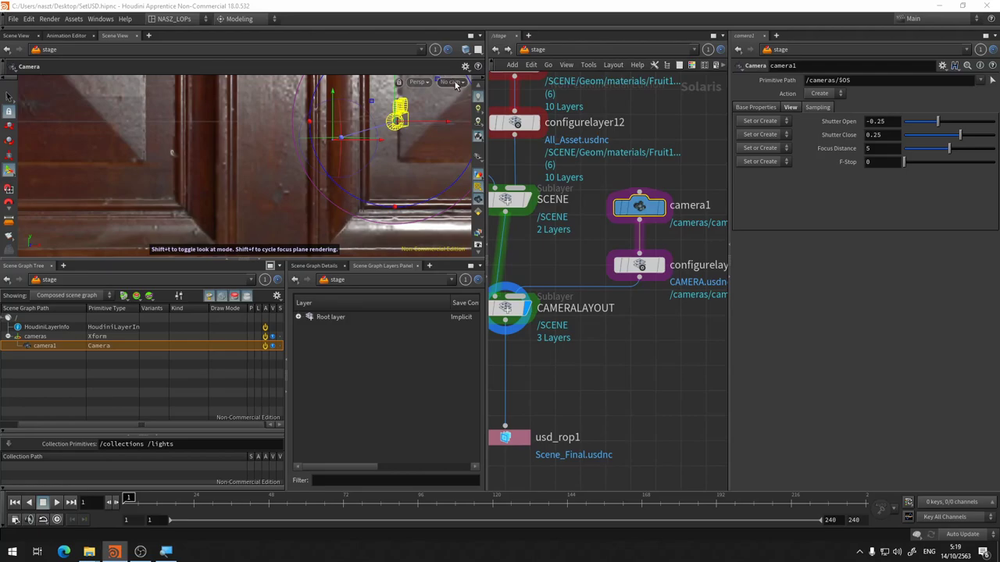
pyautogui.click(457, 83)
pyautogui.click(477, 111)
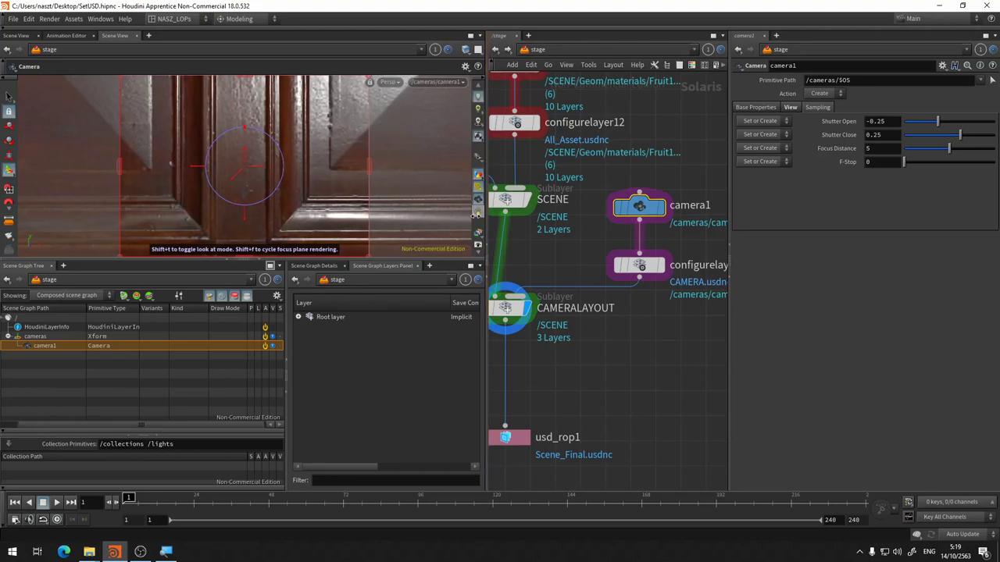
pyautogui.scroll(-2, 477, 211)
pyautogui.scroll(-2, 477, 214)
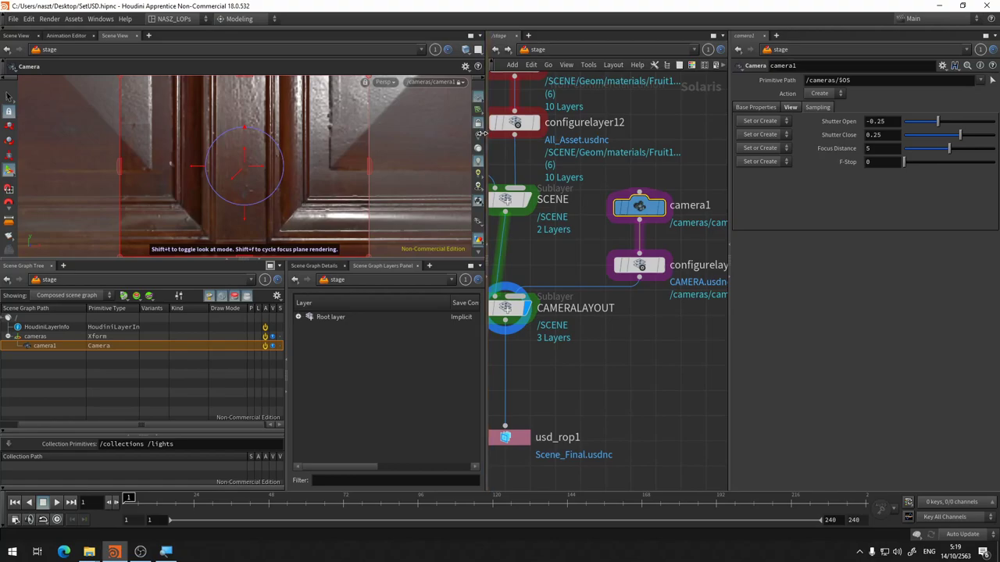
# Step: Lock camera1 to the view, then dolly and orbit to frame the bust, fruit and candle
pyautogui.press('Escape')
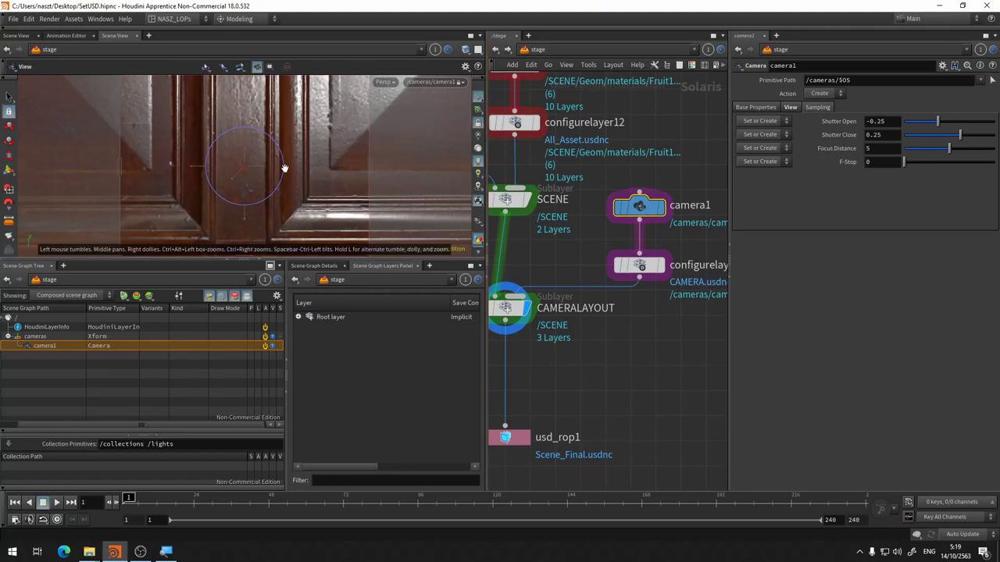
pyautogui.scroll(-3, 284, 168)
pyautogui.scroll(-2, 331, 129)
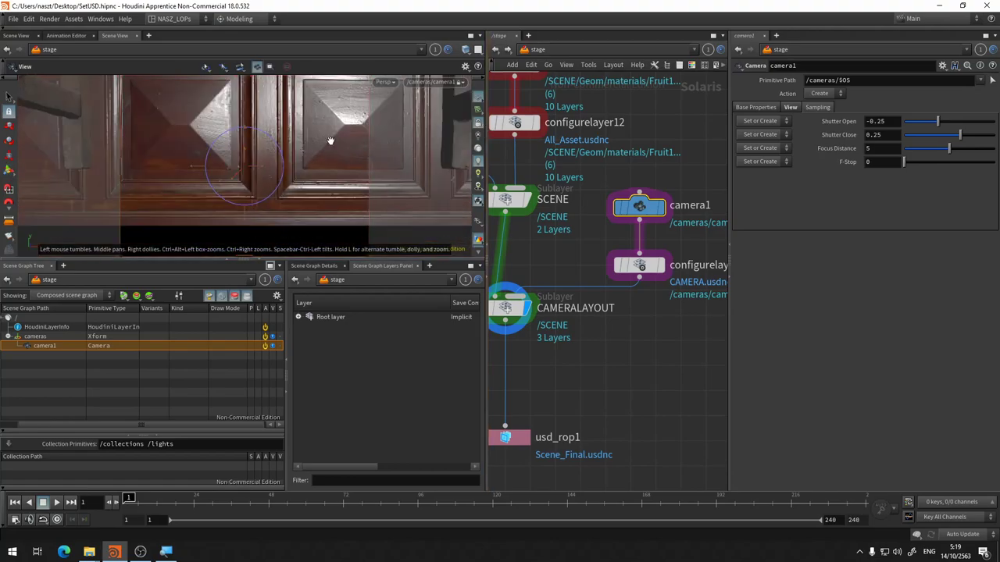
pyautogui.scroll(-1, 331, 143)
pyautogui.scroll(-2, 312, 122)
pyautogui.scroll(-2, 313, 122)
pyautogui.scroll(-1, 318, 148)
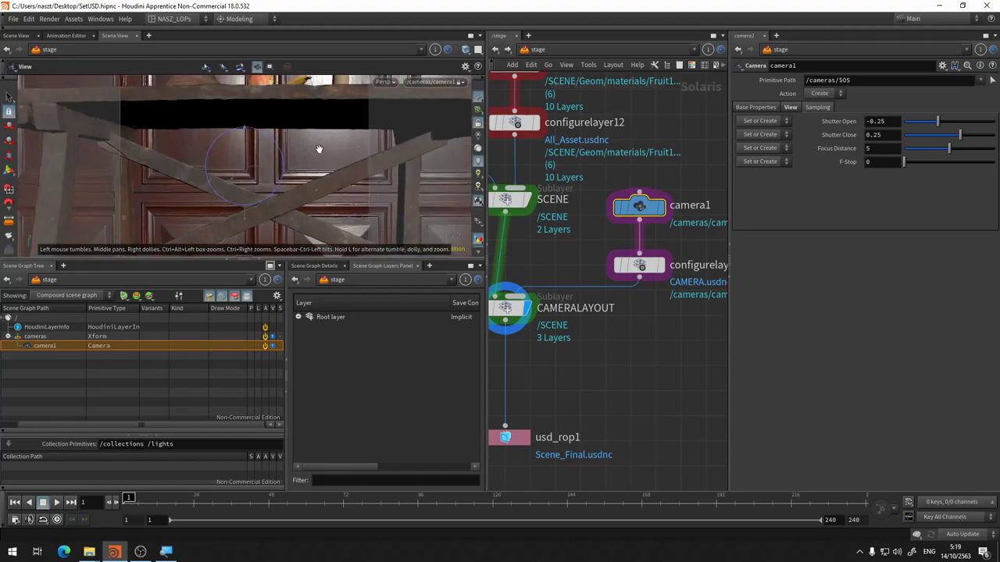
pyautogui.scroll(-1, 318, 148)
pyautogui.scroll(-2, 294, 215)
pyautogui.moveTo(293, 215)
pyautogui.mouseDown()
pyautogui.moveTo(300, 205)
pyautogui.moveTo(322, 219)
pyautogui.mouseUp()
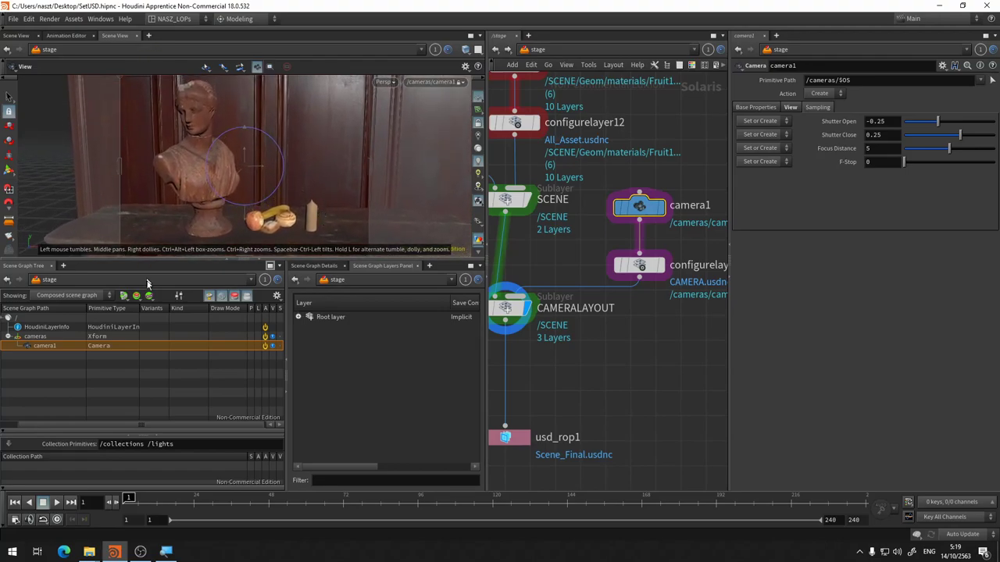
pyautogui.press('Return')
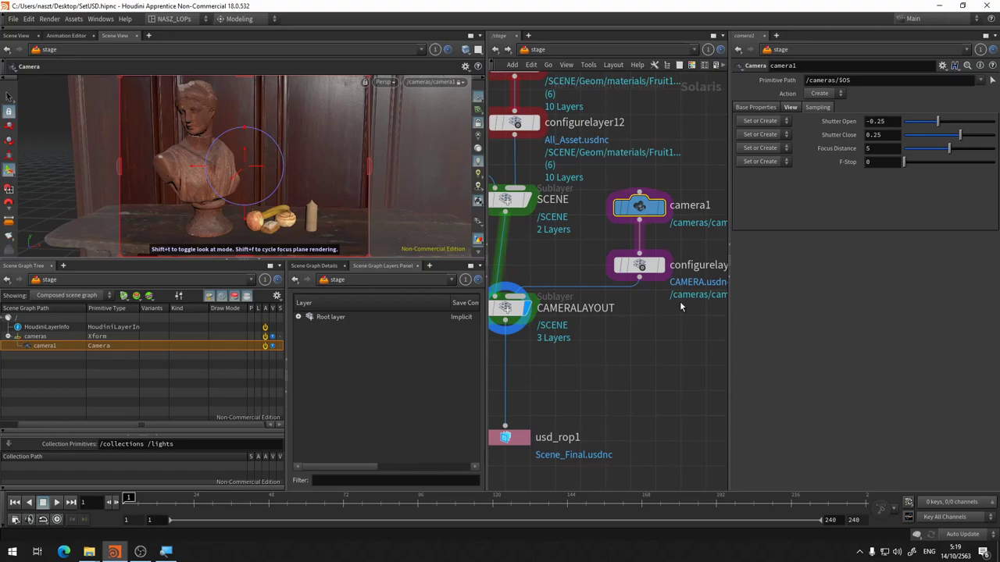
pyautogui.moveTo(663, 352)
pyautogui.mouseDown(button='middle')
pyautogui.moveTo(690, 353)
pyautogui.moveTo(636, 312)
pyautogui.moveTo(636, 264)
pyautogui.mouseUp(button='middle')
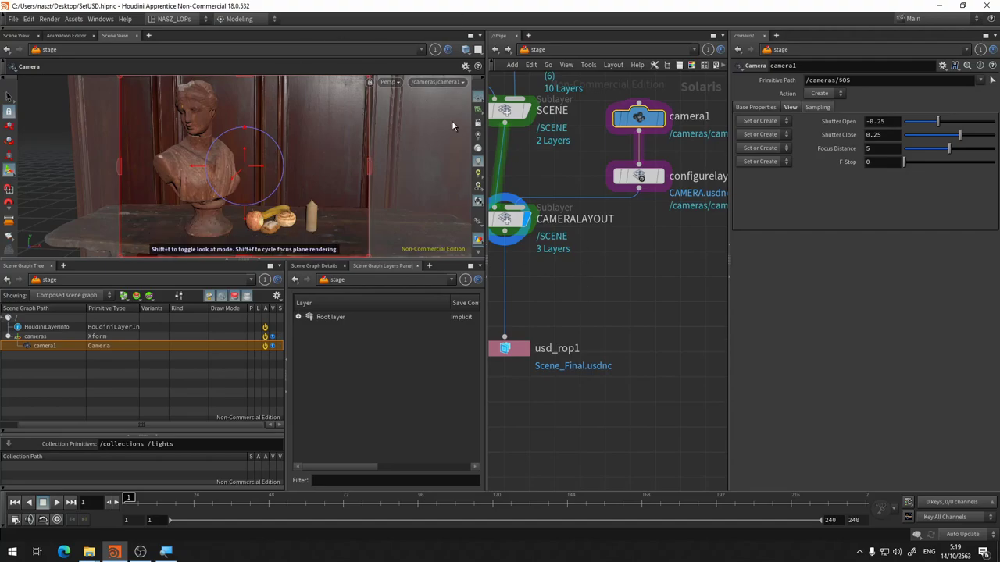
# Step: Switch the viewport renderer to Karma and open Display Options once it renders
pyautogui.click(389, 82)
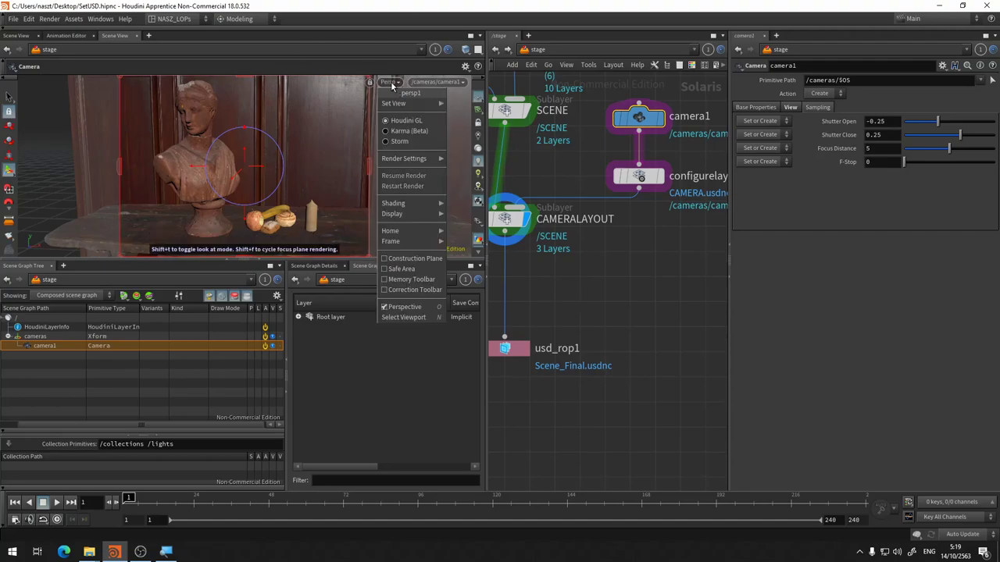
pyautogui.click(405, 131)
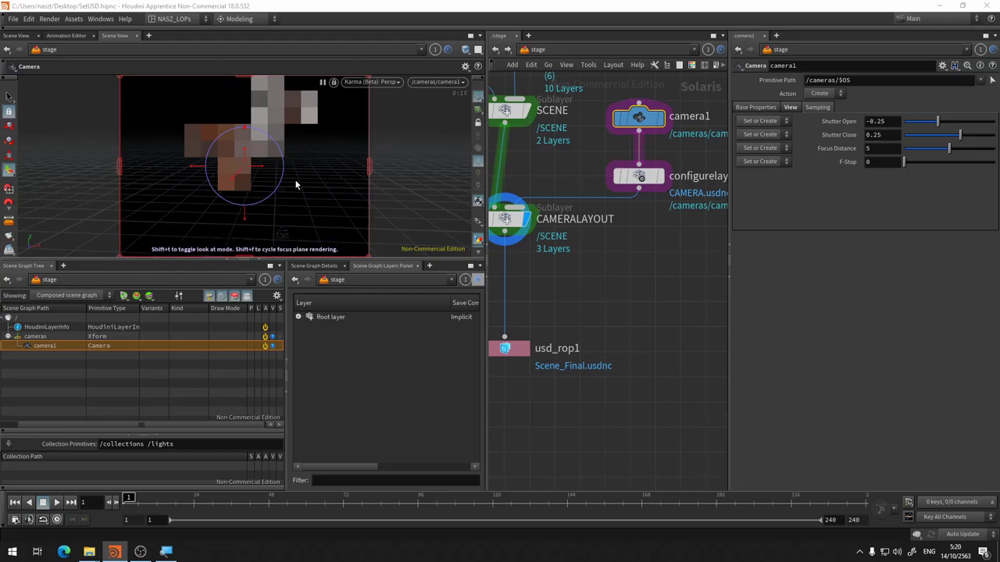
pyautogui.press('d')
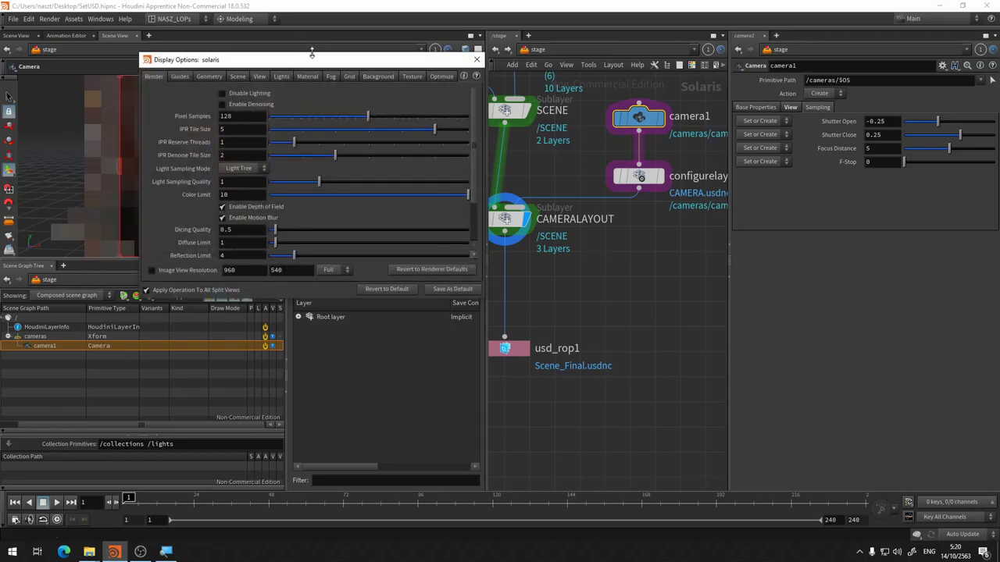
# Step: Set the Karma preview's Pixel Samples to 8 and close Display Options
pyautogui.moveTo(313, 59); pyautogui.dragTo(504, 93)
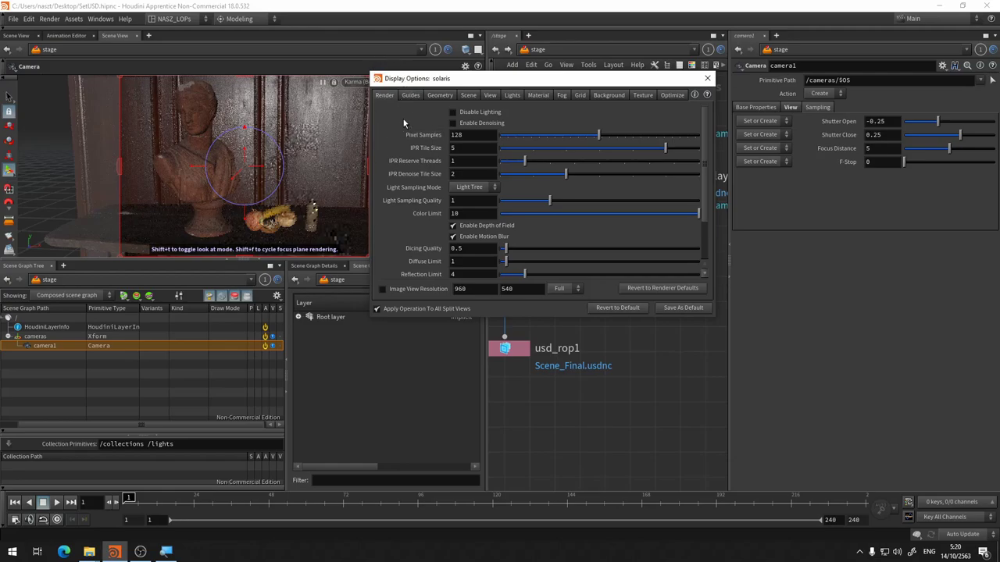
pyautogui.click(482, 135)
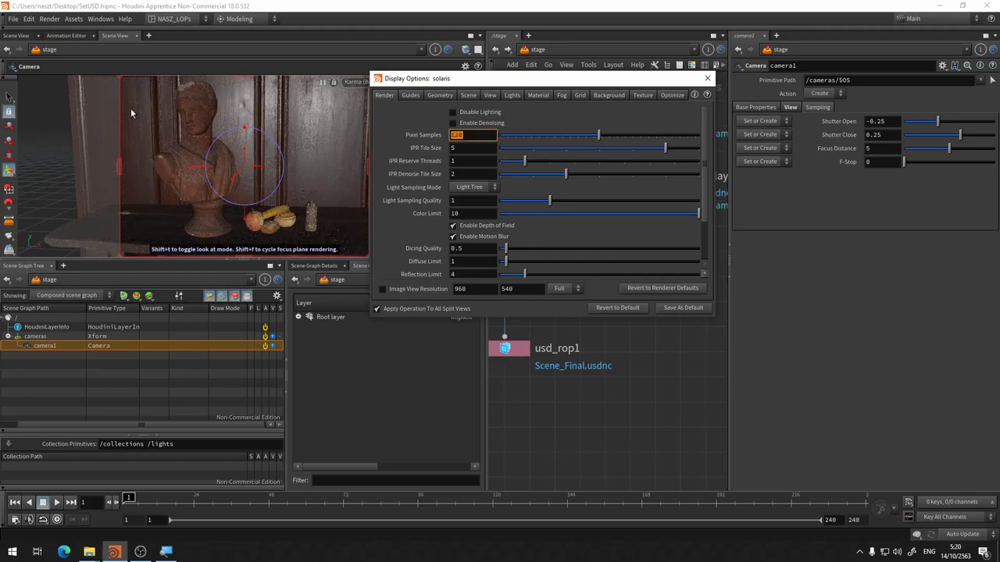
pyautogui.write('8')
pyautogui.press('Return')
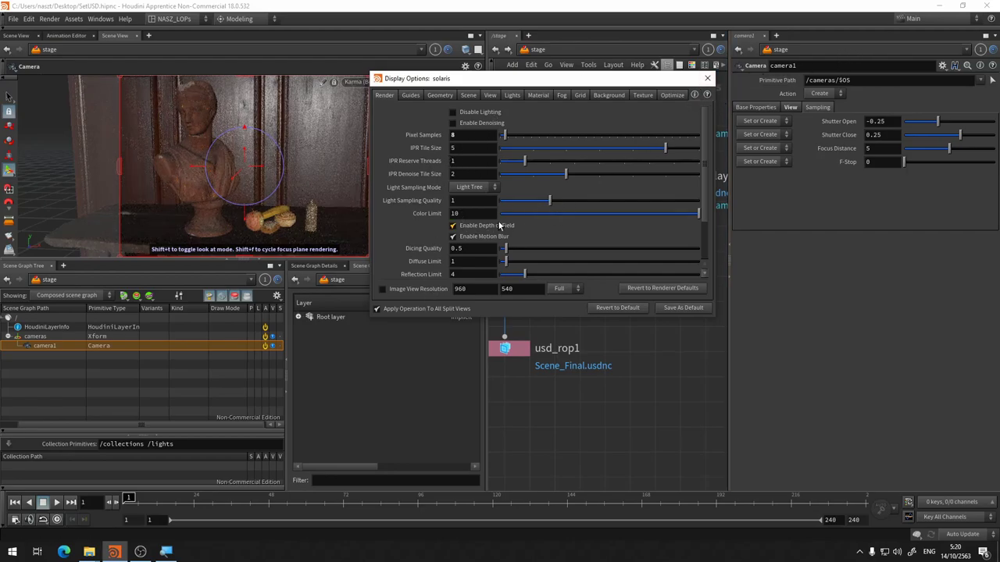
pyautogui.scroll(-2, 508, 223)
pyautogui.scroll(-1, 479, 249)
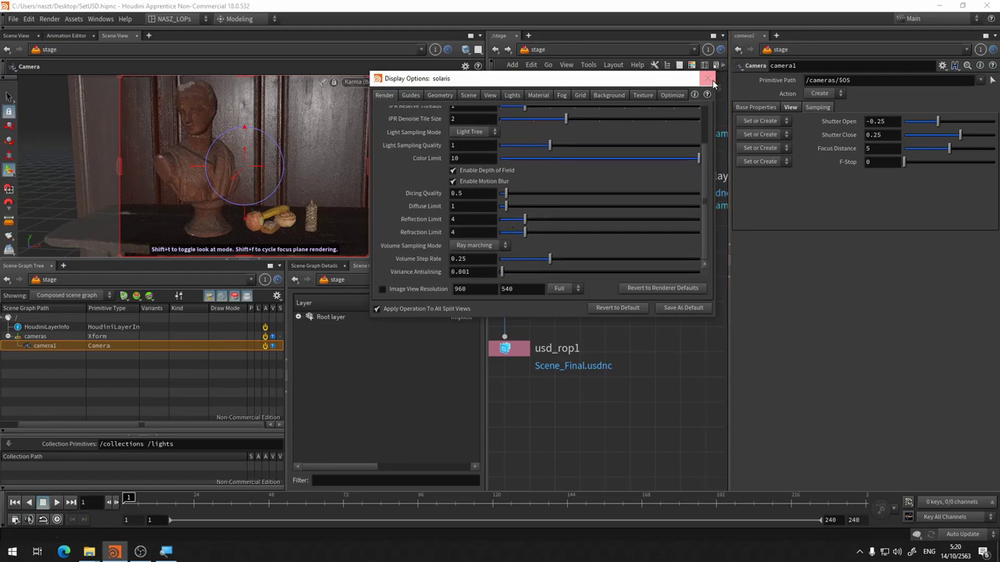
pyautogui.click(708, 79)
pyautogui.moveTo(612, 261); pyautogui.dragTo(668, 221, button='middle')
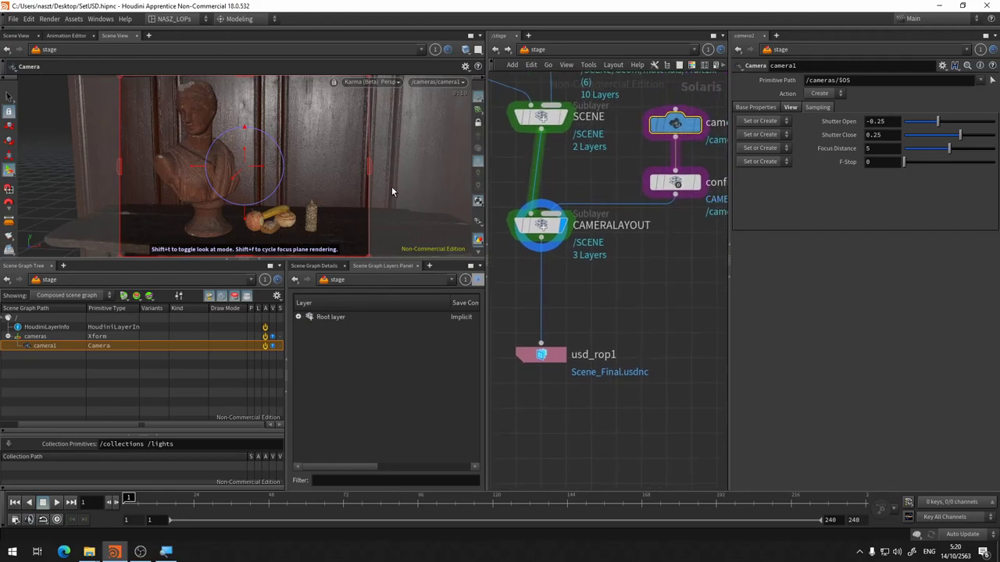
# Step: Reopen Display Options, toggle Image View Resolution off and back on, and close it
pyautogui.press('d')
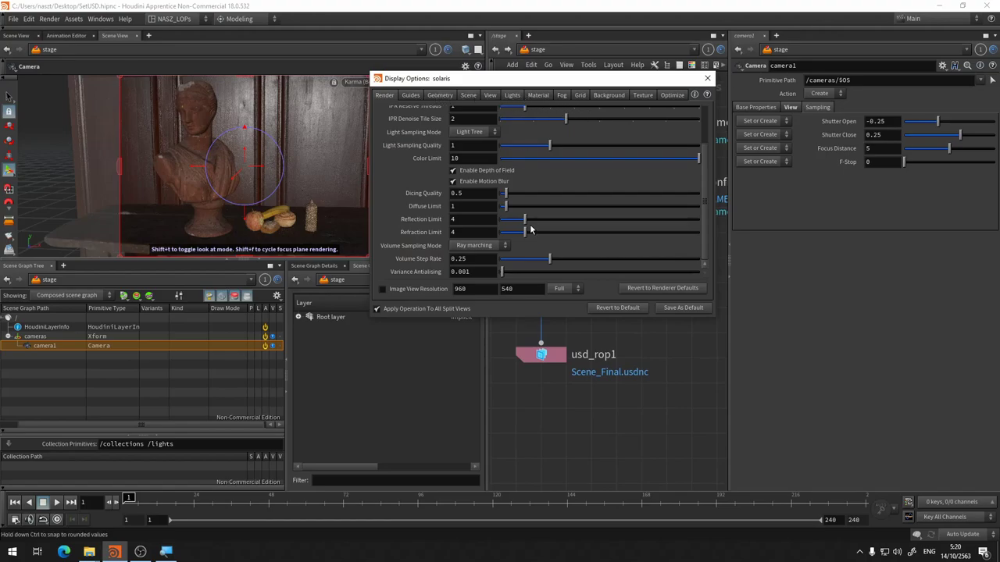
pyautogui.scroll(3, 530, 224)
pyautogui.scroll(-3, 477, 250)
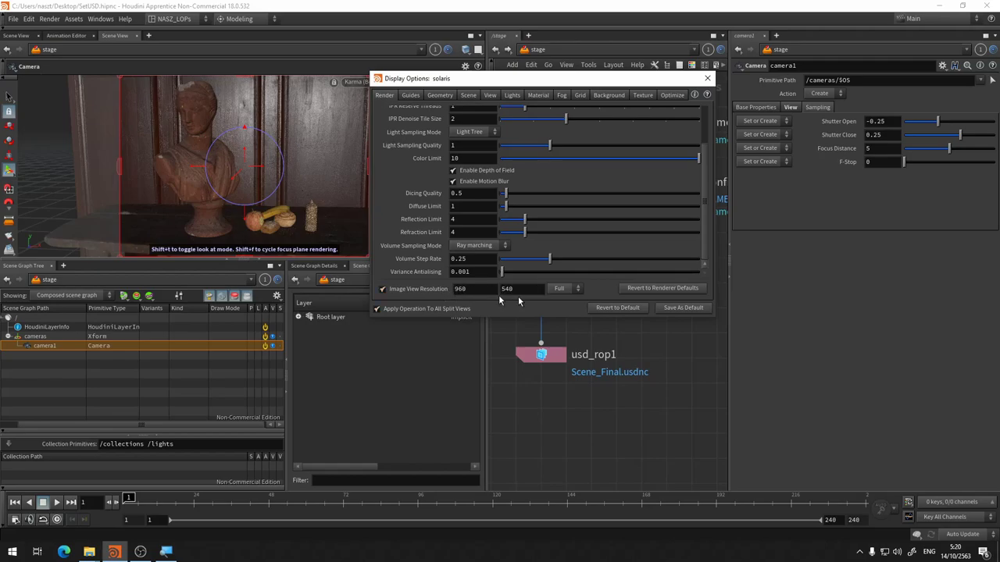
pyautogui.click(431, 290)
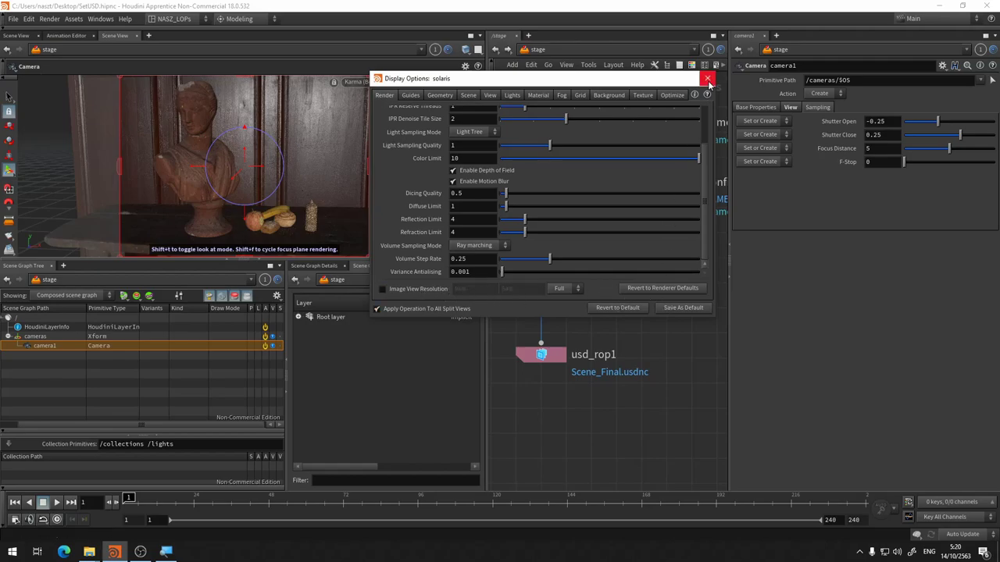
pyautogui.click(415, 292)
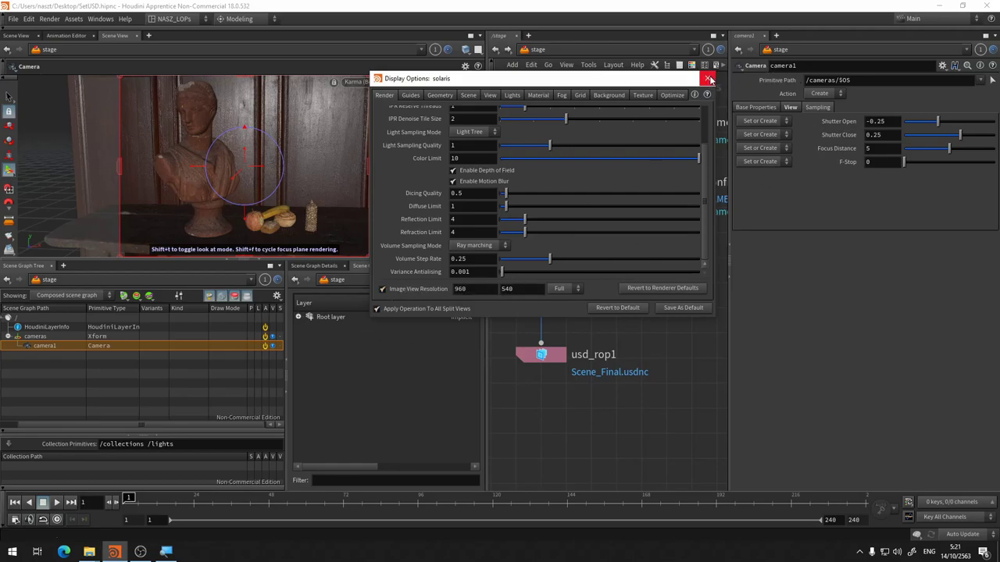
pyautogui.click(709, 79)
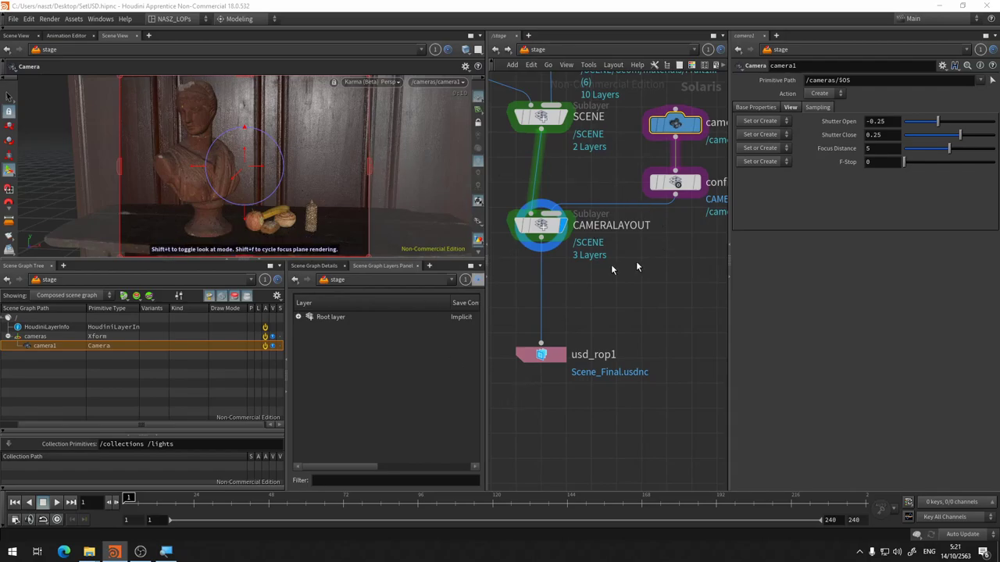
# Step: Look through camera1 and dolly in for a tighter framing of the bust and fruit
pyautogui.scroll(3, 313, 177)
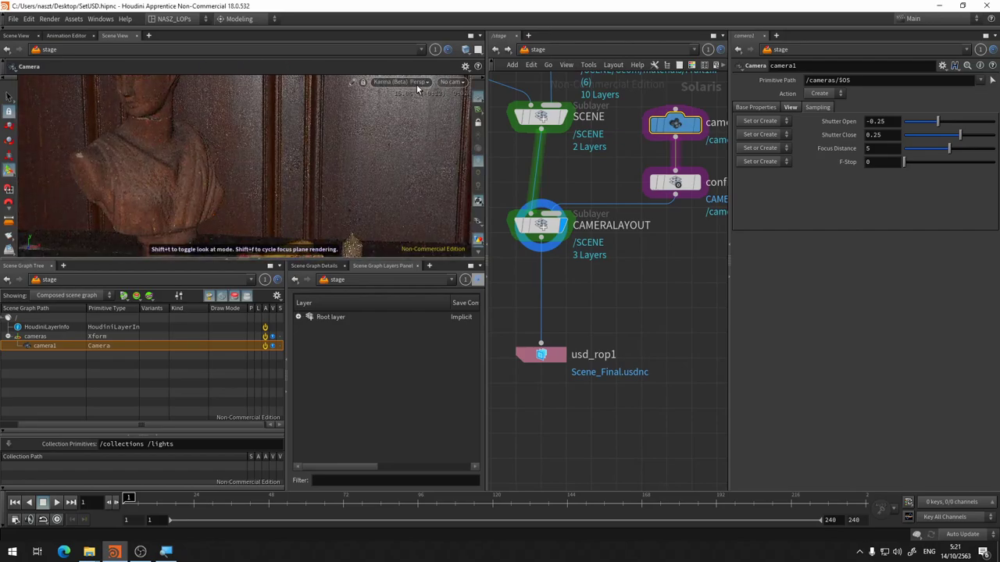
pyautogui.click(452, 83)
pyautogui.click(475, 105)
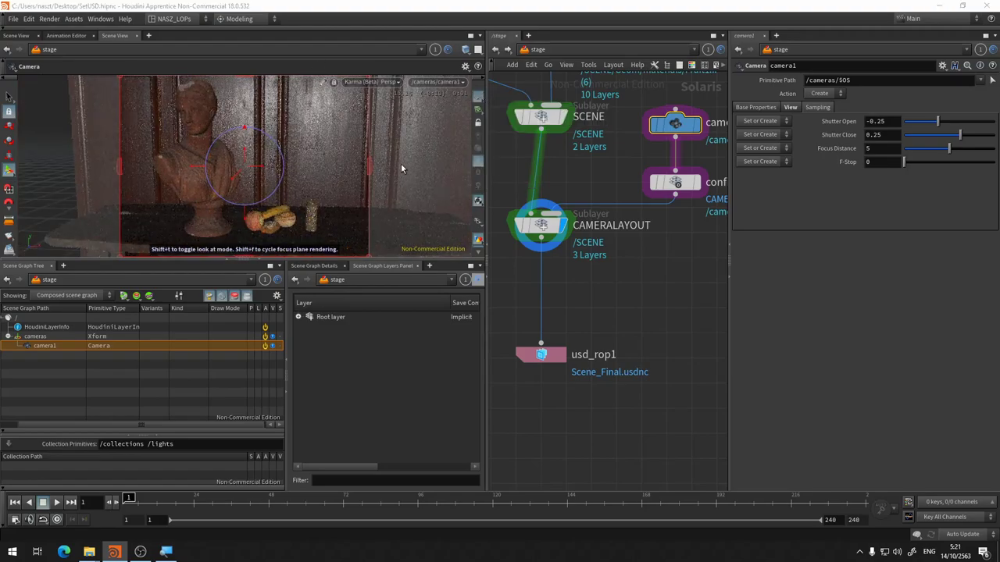
pyautogui.scroll(5, 390, 172)
pyautogui.moveTo(389, 174); pyautogui.dragTo(293, 121)
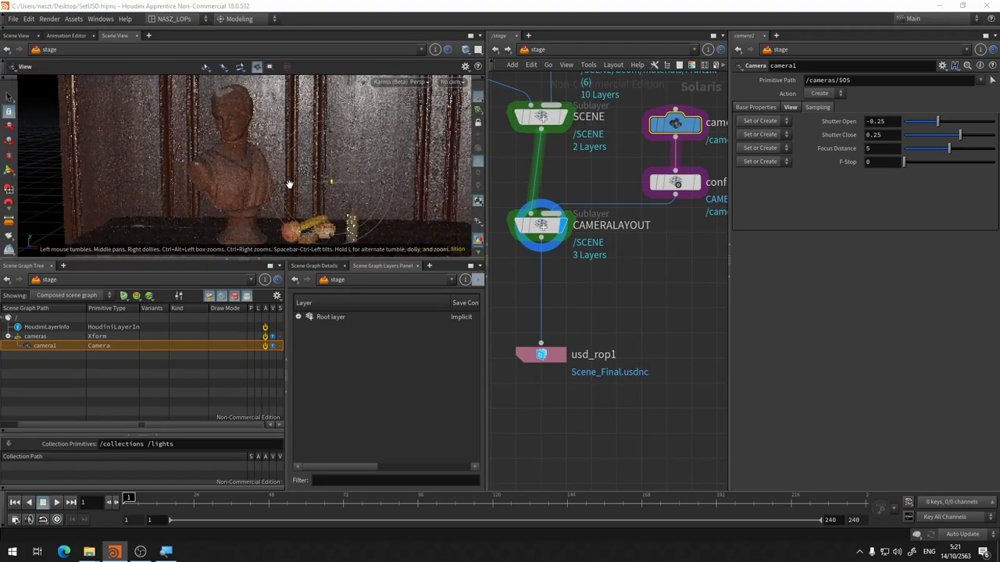
pyautogui.scroll(-5, 278, 166)
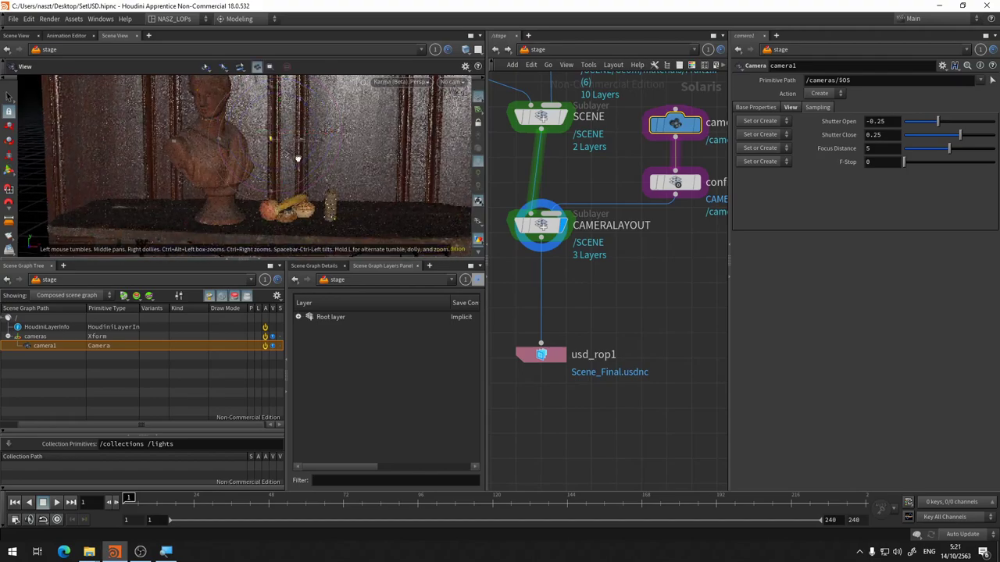
pyautogui.scroll(3, 289, 164)
pyautogui.moveTo(288, 168); pyautogui.dragTo(299, 204)
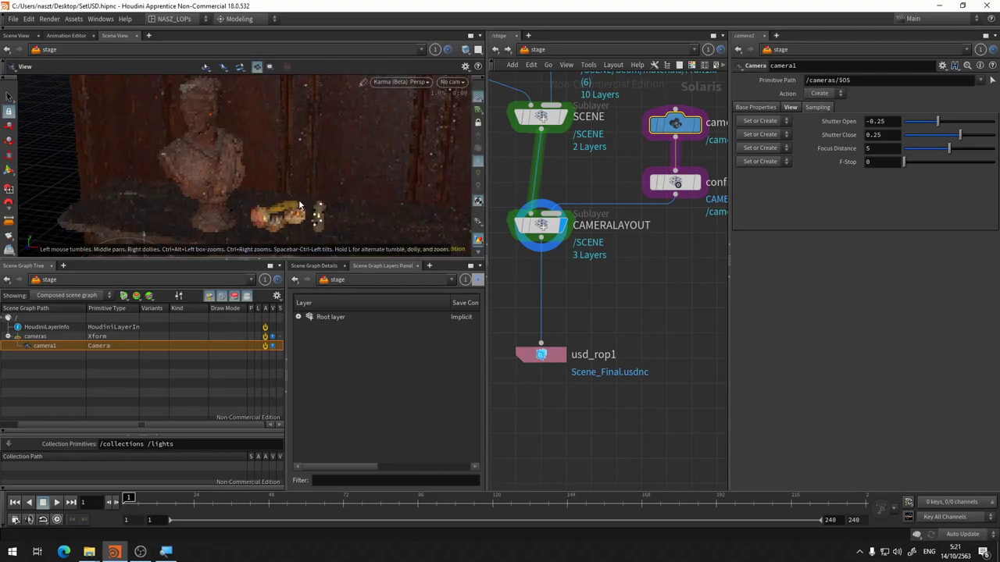
pyautogui.press('Return')
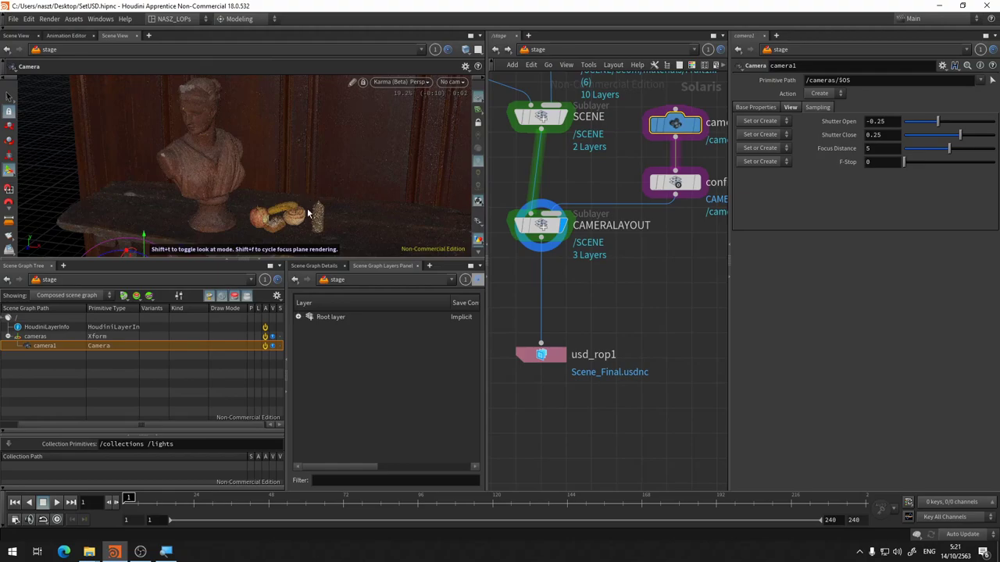
pyautogui.scroll(2, 309, 212)
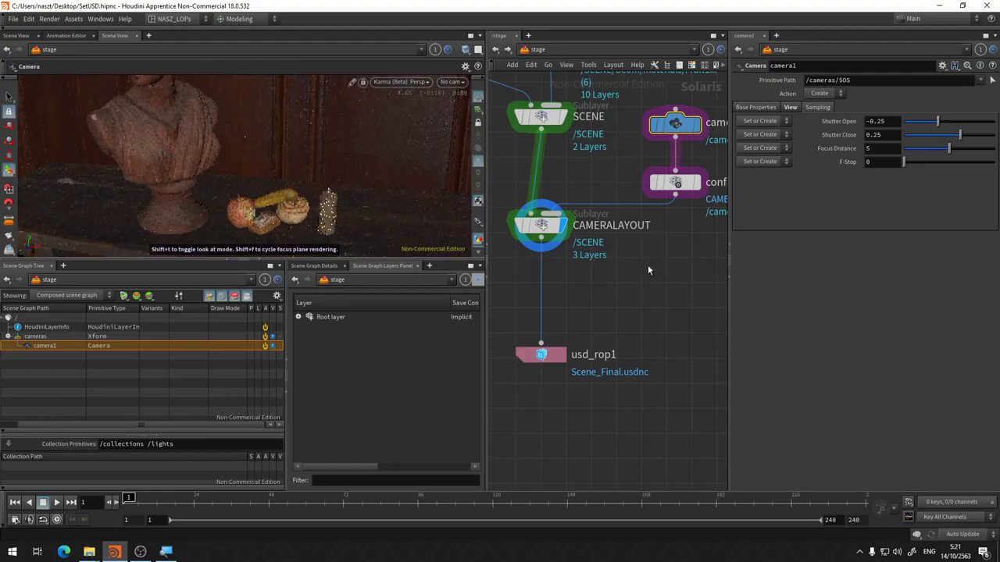
pyautogui.moveTo(651, 277)
pyautogui.mouseDown(button='middle')
pyautogui.moveTo(706, 408)
pyautogui.moveTo(703, 451)
pyautogui.mouseUp(button='middle')
pyautogui.moveTo(599, 130); pyautogui.dragTo(590, 232, button='middle')
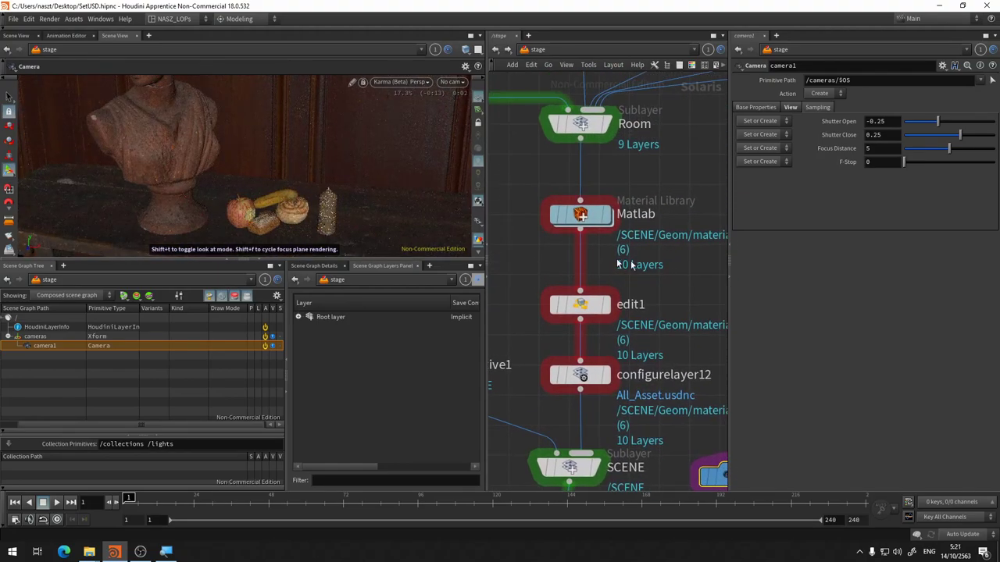
pyautogui.click(595, 223)
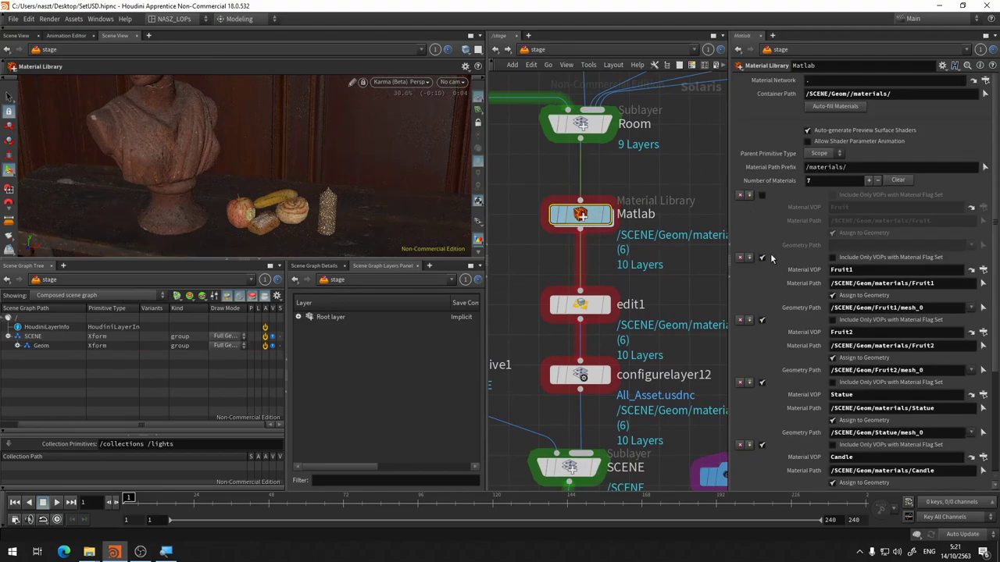
pyautogui.doubleClick(588, 220)
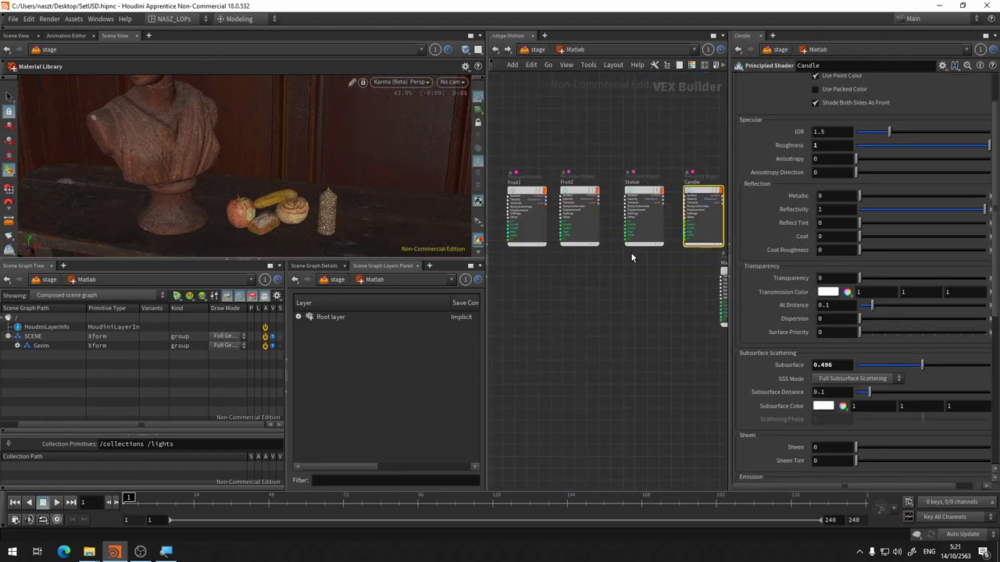
pyautogui.scroll(-3, 648, 309)
pyautogui.scroll(-1, 646, 290)
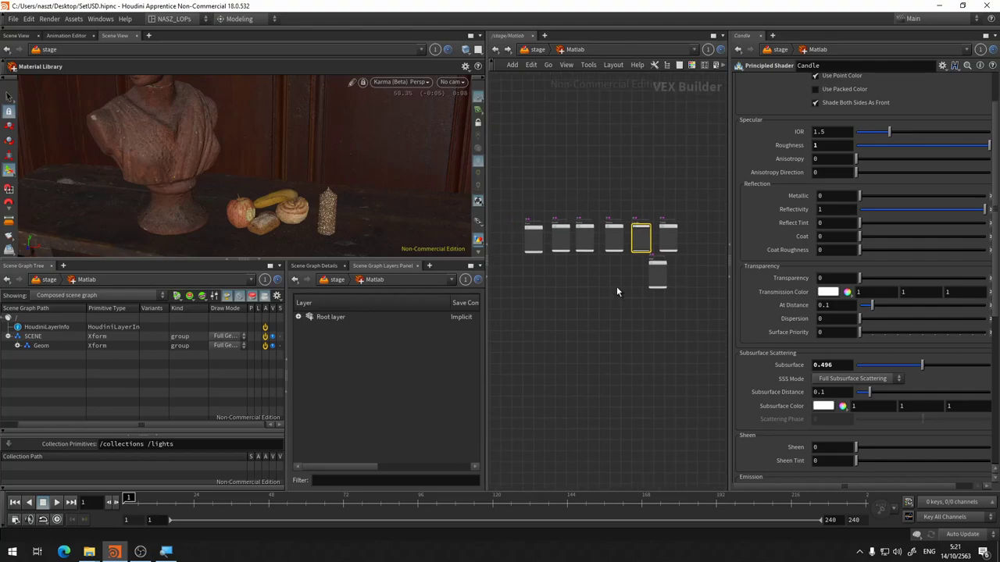
pyautogui.click(538, 49)
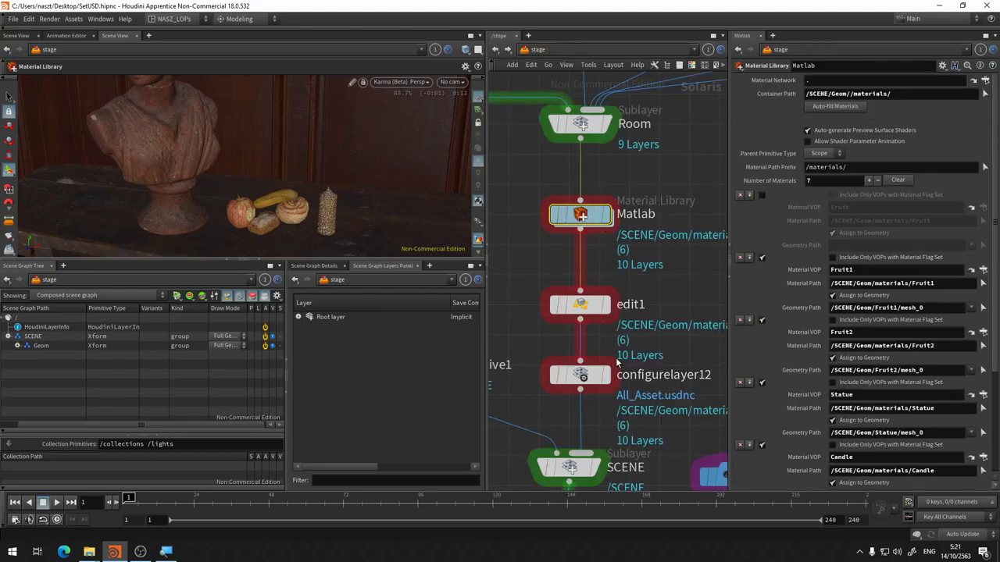
pyautogui.scroll(-3, 580, 238)
pyautogui.scroll(2, 520, 200)
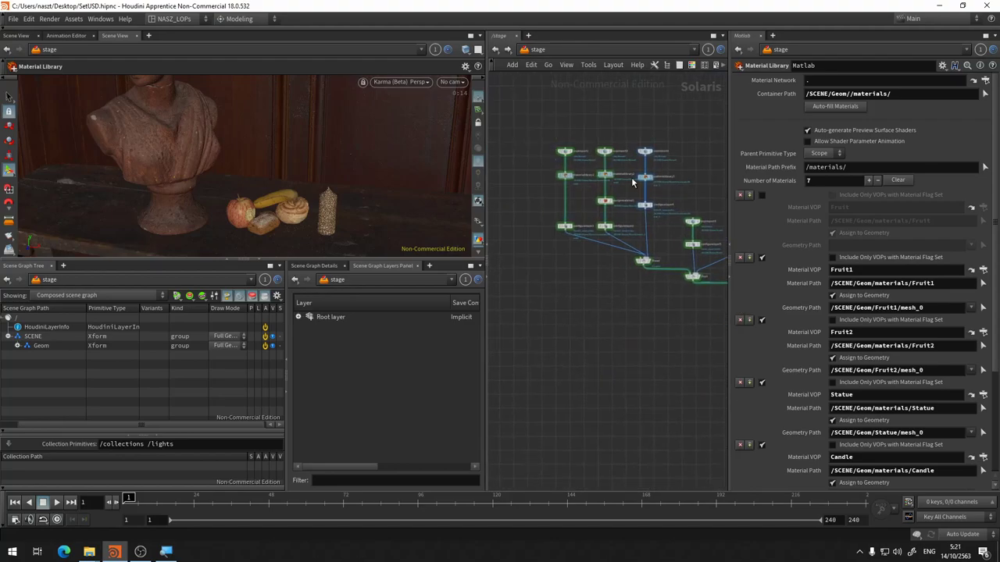
pyautogui.scroll(3, 632, 177)
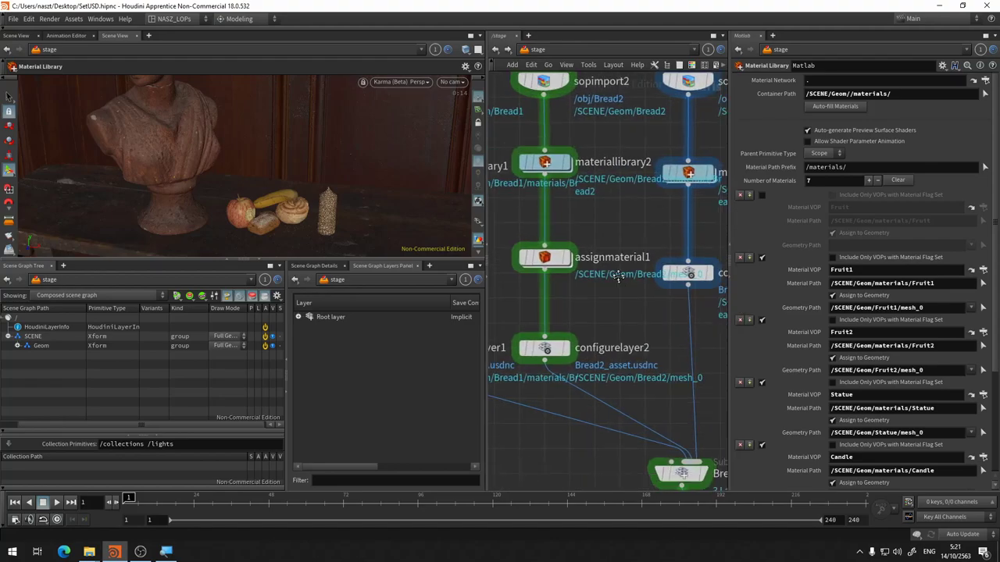
pyautogui.moveTo(664, 259)
pyautogui.mouseDown(button='middle')
pyautogui.moveTo(679, 405)
pyautogui.moveTo(622, 134)
pyautogui.mouseUp(button='middle')
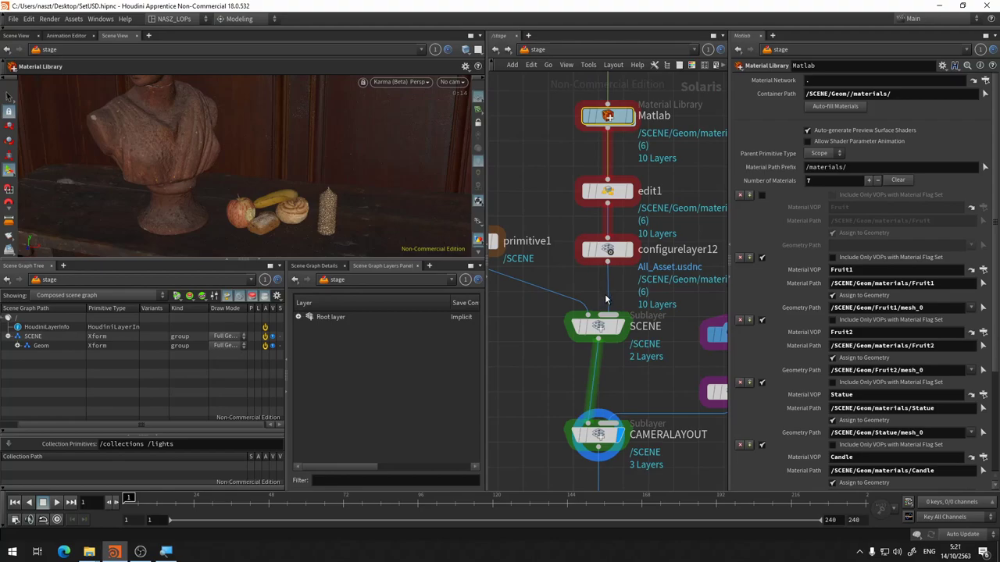
pyautogui.moveTo(608, 116)
pyautogui.moveTo(539, 157); pyautogui.dragTo(502, 282, button='middle')
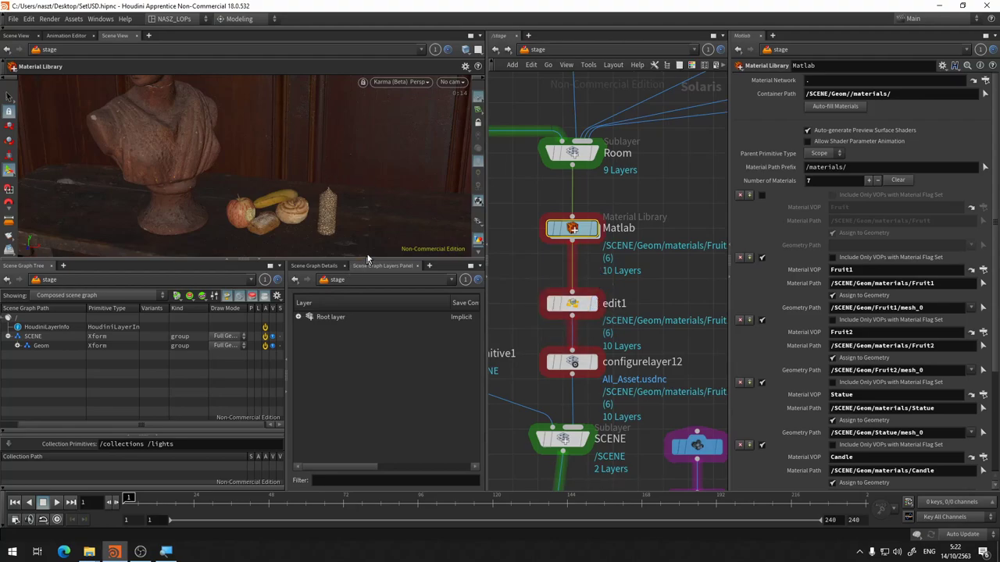
pyautogui.press('Escape')
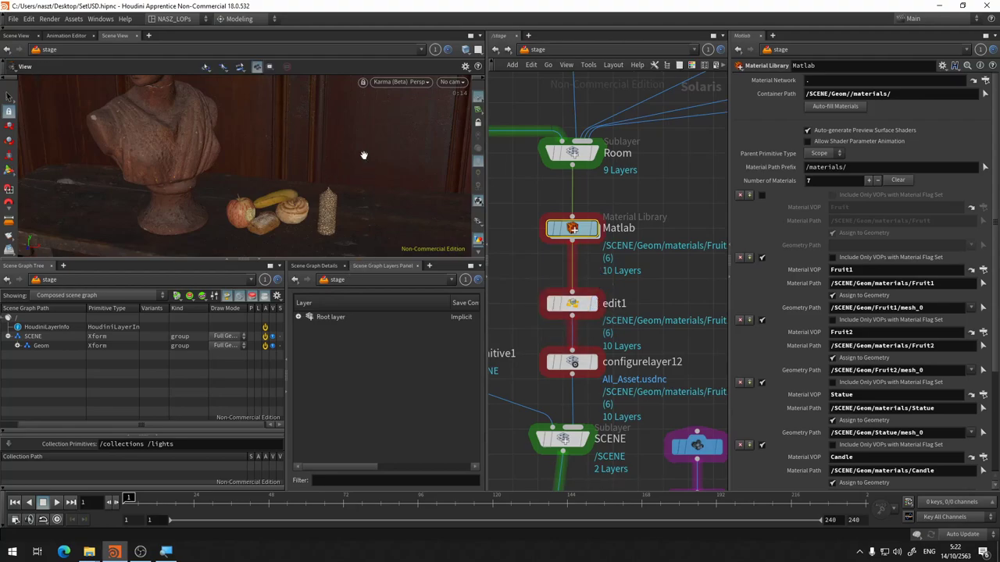
pyautogui.scroll(-1, 363, 155)
pyautogui.press('Return')
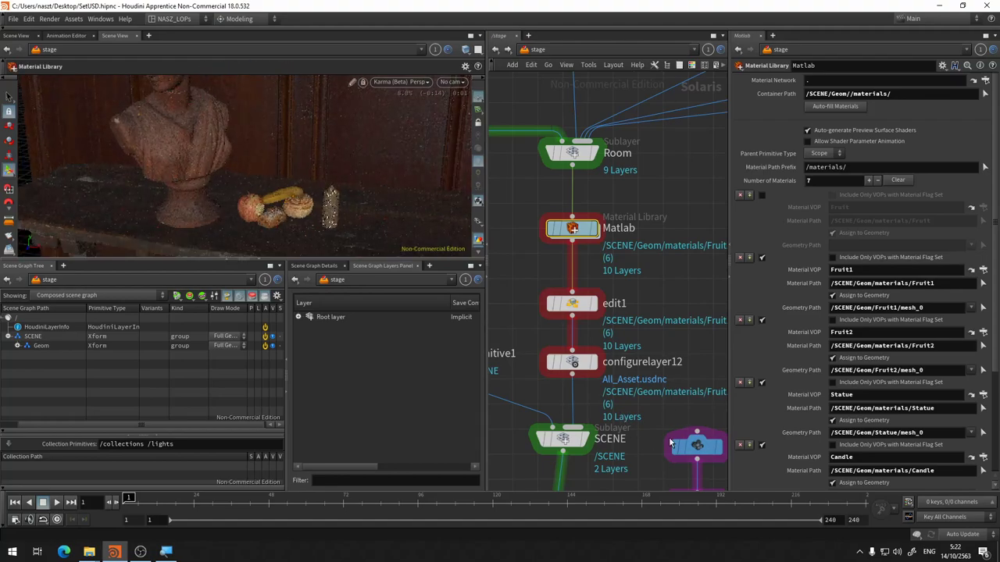
pyautogui.moveTo(661, 418); pyautogui.dragTo(609, 171, button='middle')
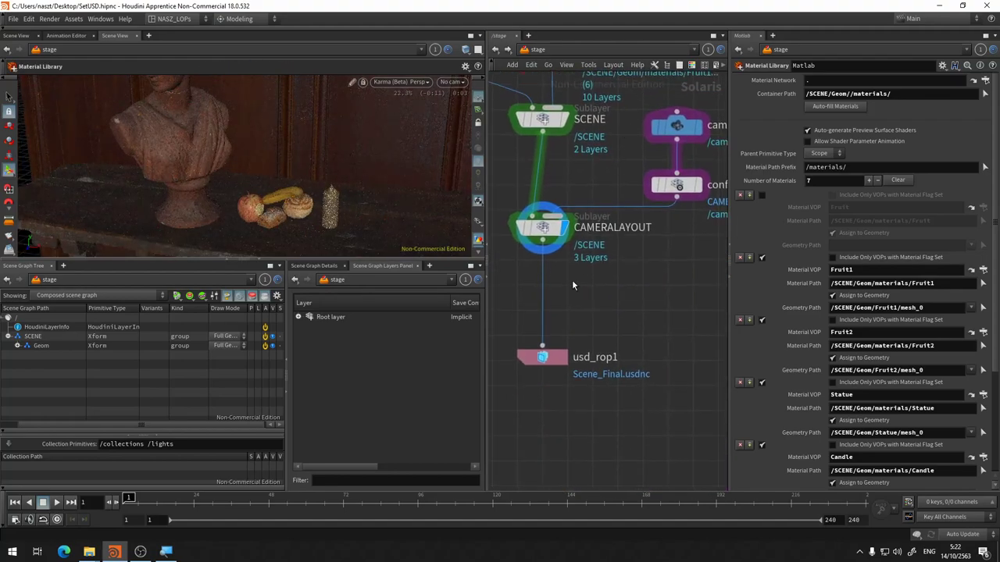
# Step: Move usd_rop1 down, insert a Sublayer after CAMERALAYOUT and rename it Light
pyautogui.moveTo(556, 357); pyautogui.dragTo(556, 452)
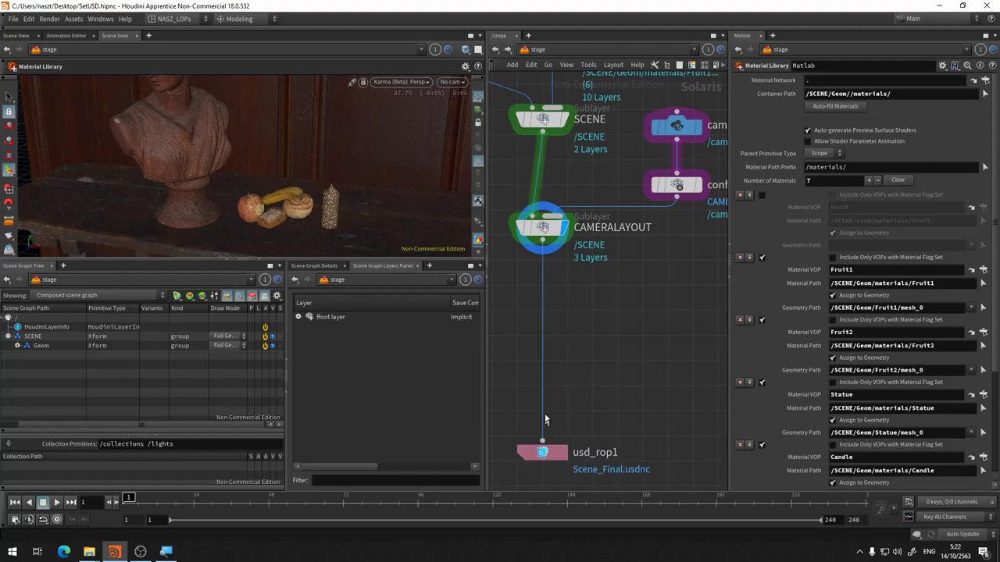
pyautogui.click(544, 245)
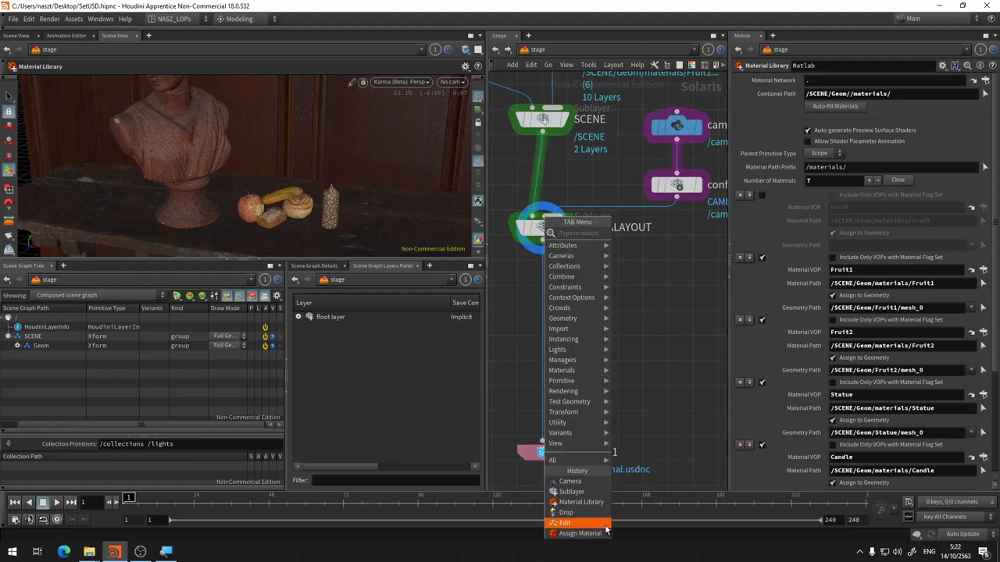
pyautogui.click(571, 491)
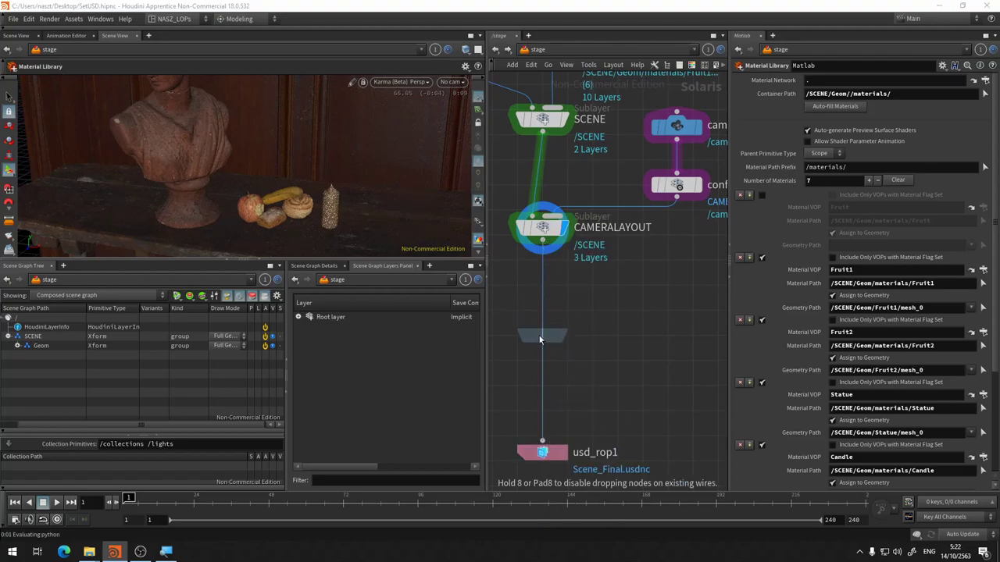
pyautogui.click(544, 339)
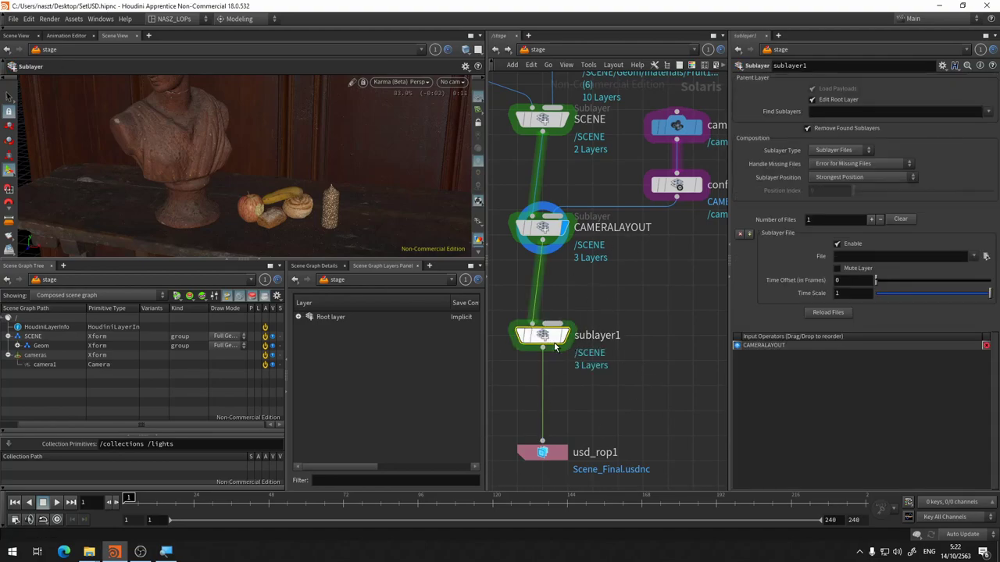
pyautogui.doubleClick(597, 335)
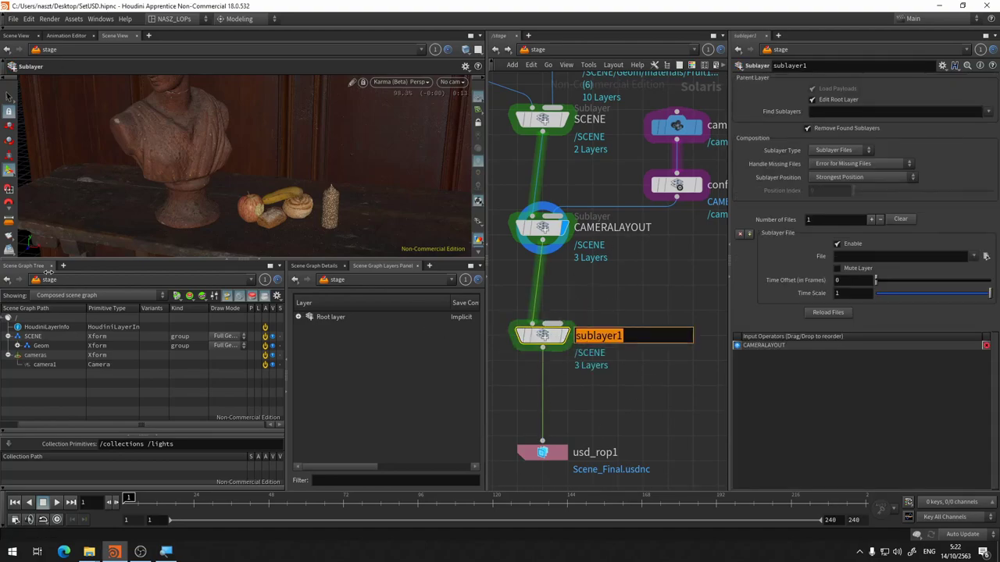
pyautogui.press('BackSpace')
pyautogui.write('ght')
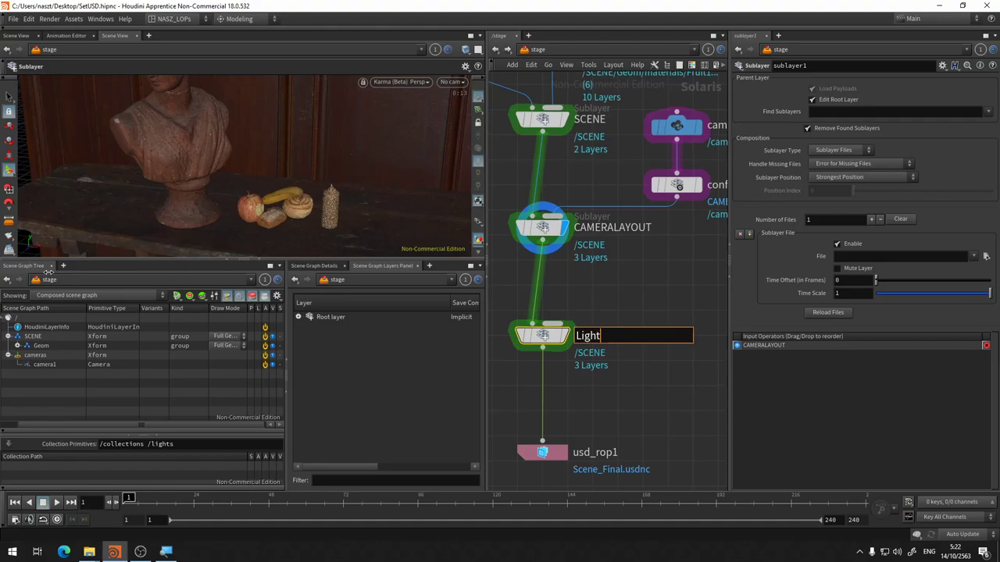
pyautogui.press('Return')
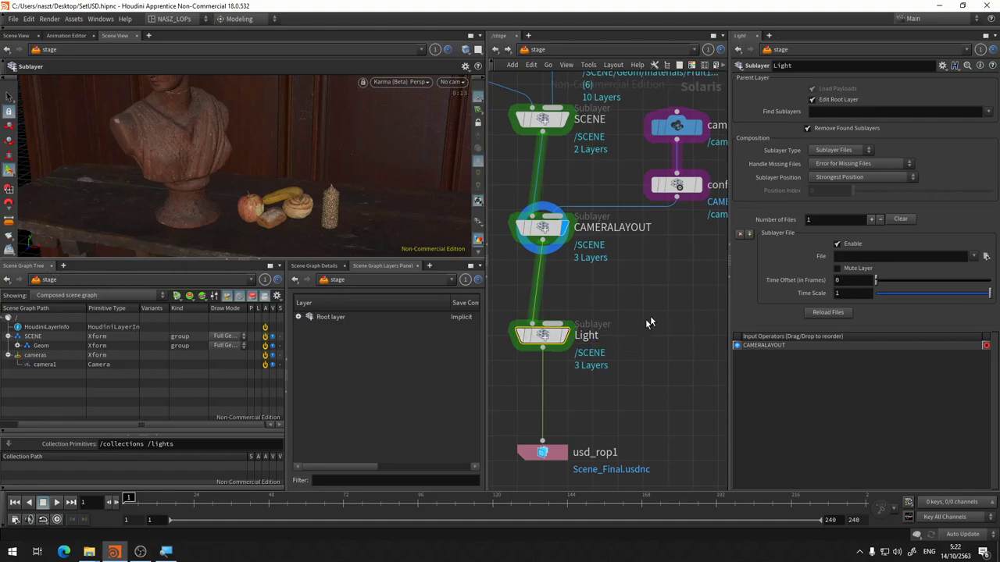
pyautogui.moveTo(645, 314); pyautogui.dragTo(606, 311, button='middle')
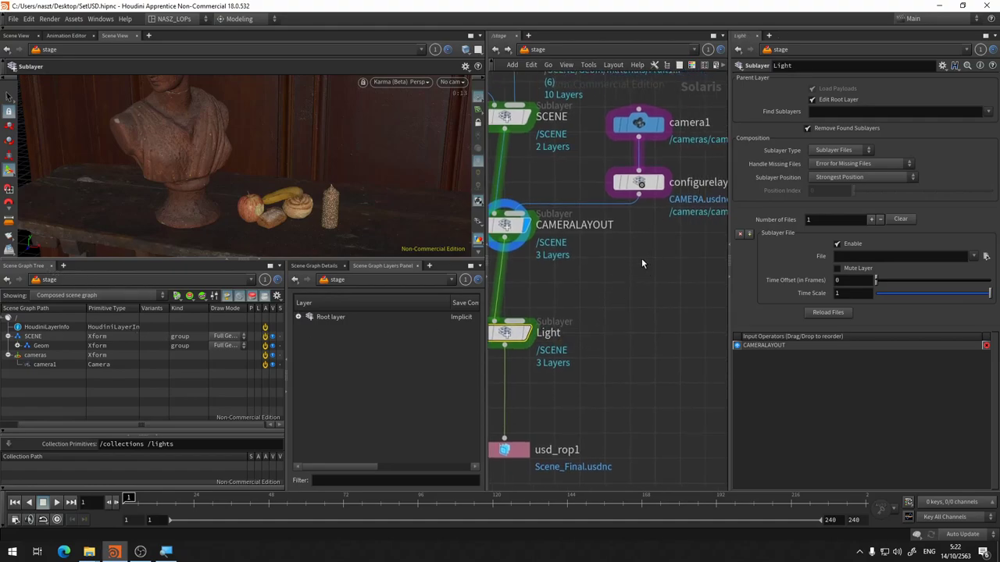
# Step: Search the Tab menu for 'light' and pick up a new Light LOP node
pyautogui.press('Tab')
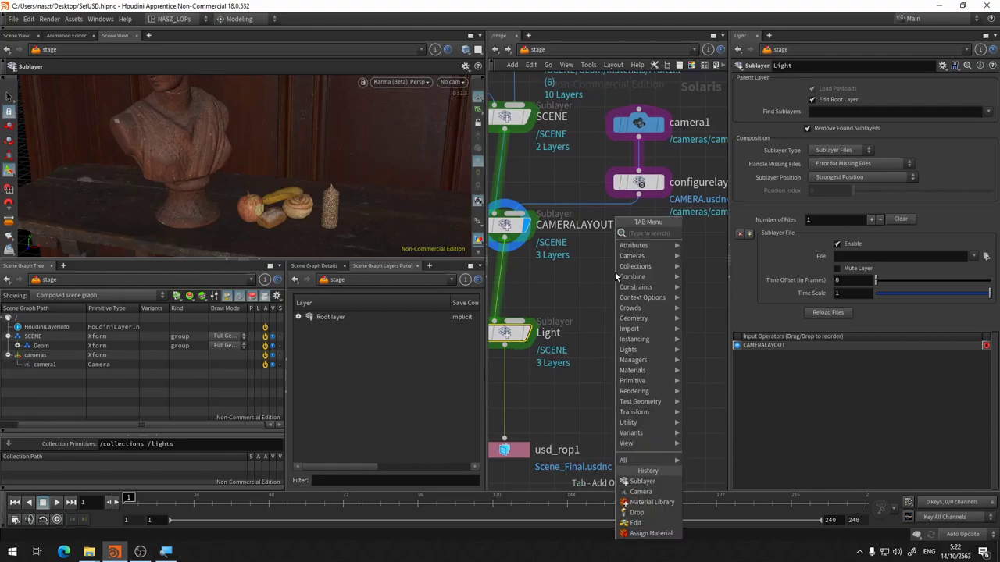
pyautogui.write('light')
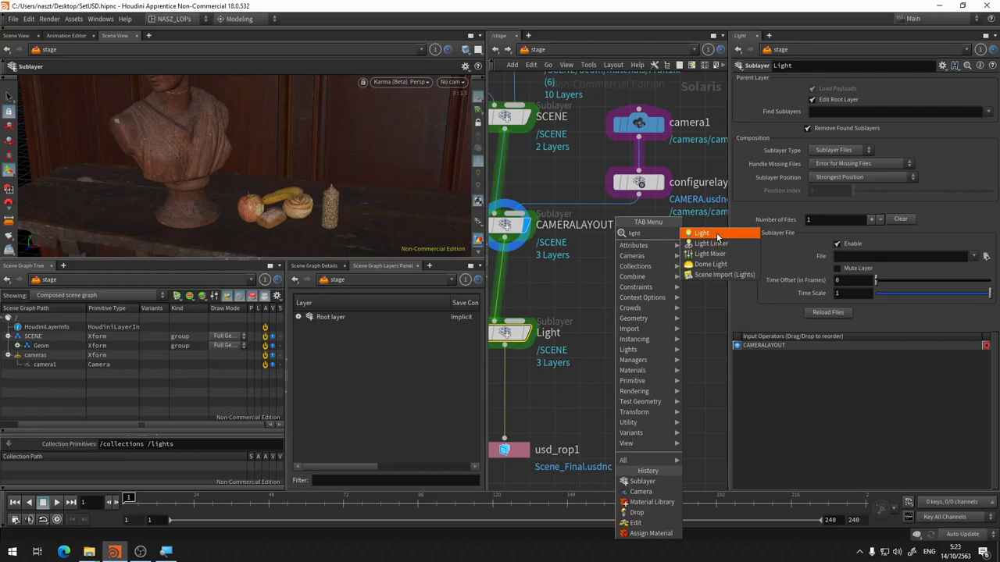
pyautogui.click(717, 234)
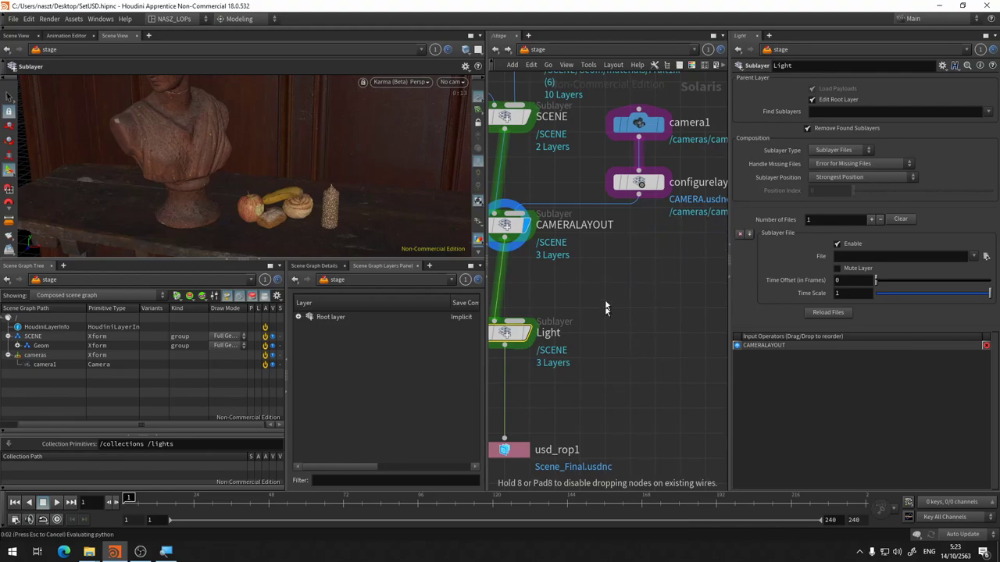
# Step: Place light1 in the network, dismiss the errors, and wire it into the Light sublayer node
pyautogui.click(629, 280)
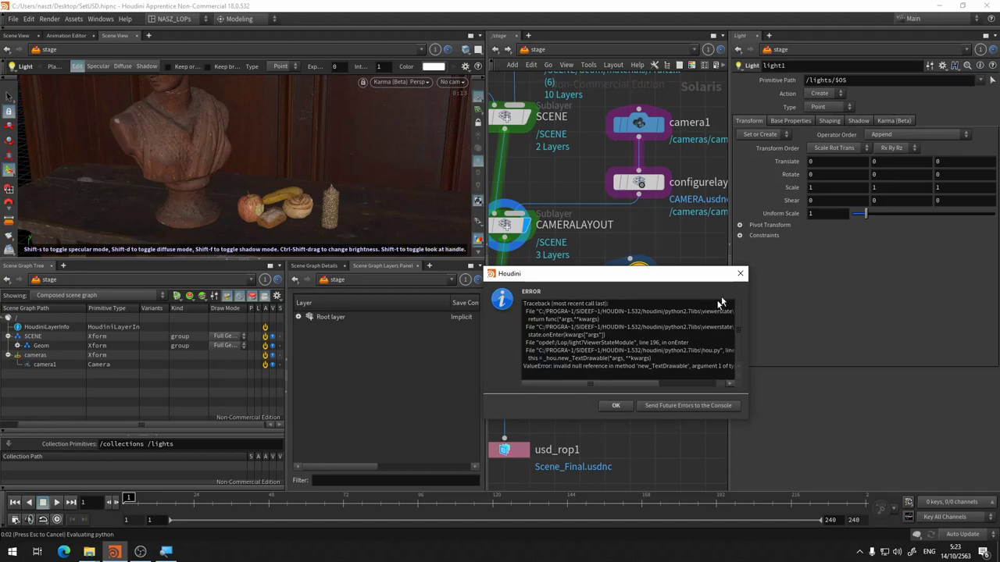
pyautogui.press('Return')
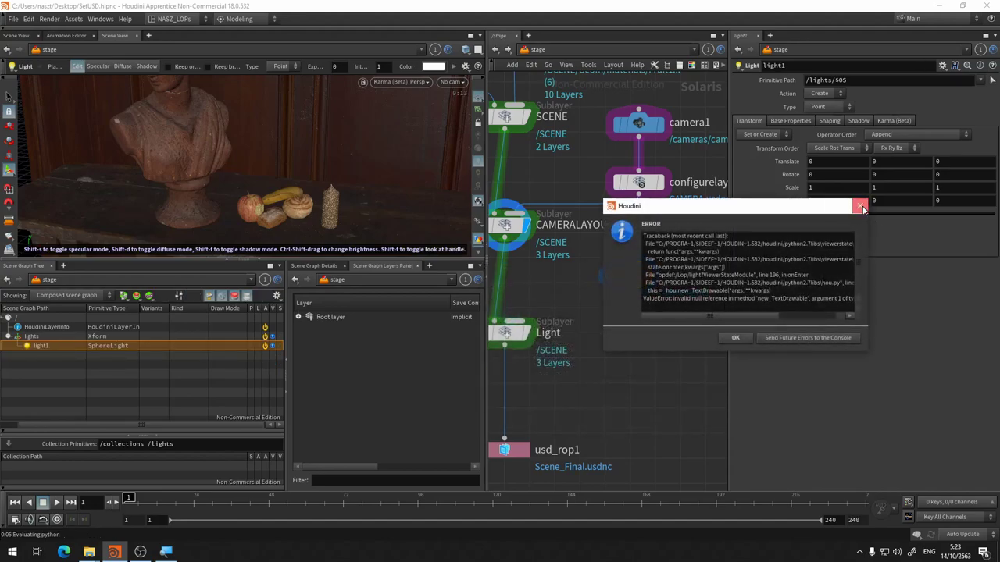
pyautogui.click(860, 206)
pyautogui.click(975, 142)
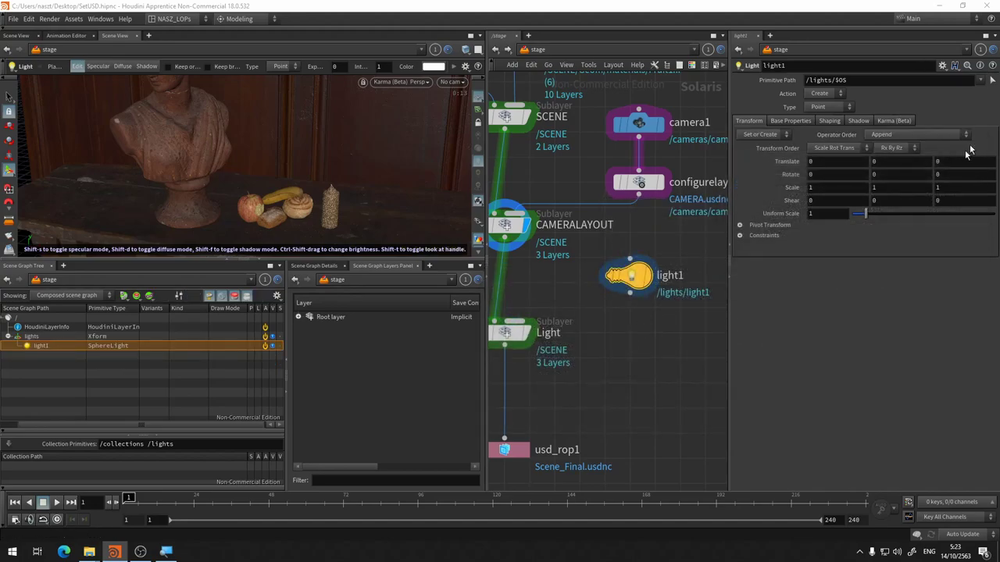
pyautogui.moveTo(615, 367); pyautogui.dragTo(644, 367, button='middle')
pyautogui.click(659, 294)
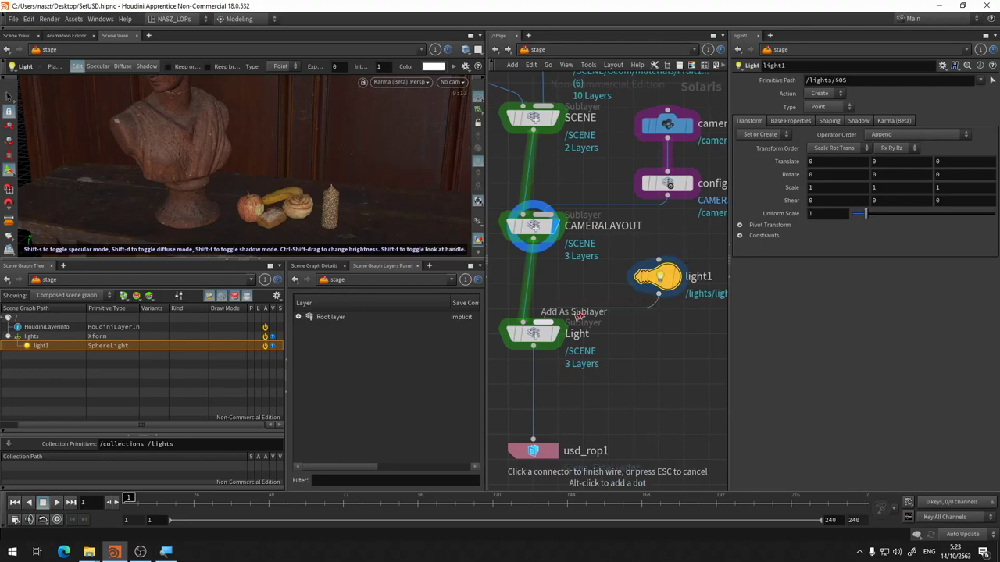
pyautogui.click(563, 327)
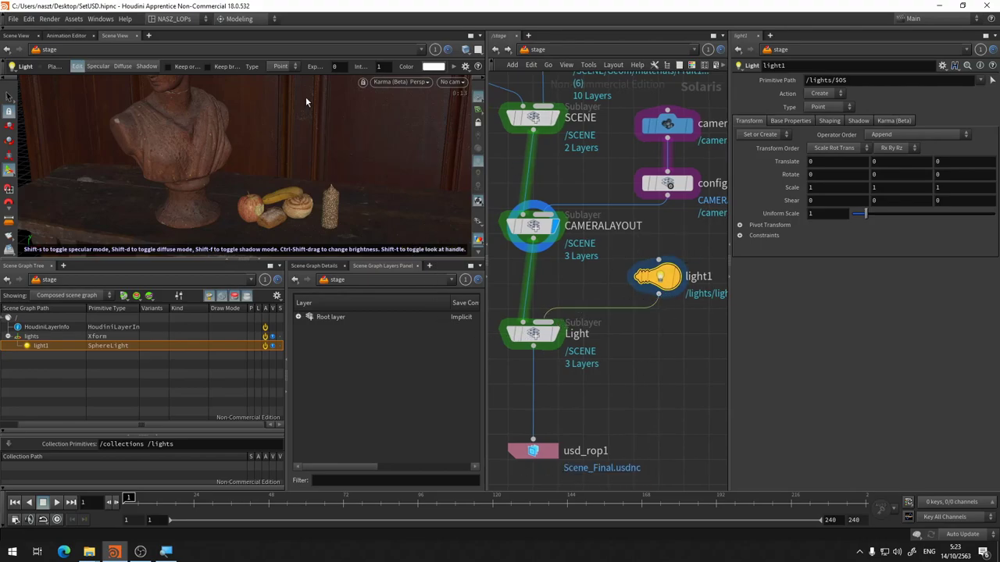
# Step: Display the Light node's result, read its ignored-secondary-inputs warning, then select the node
pyautogui.click(559, 336)
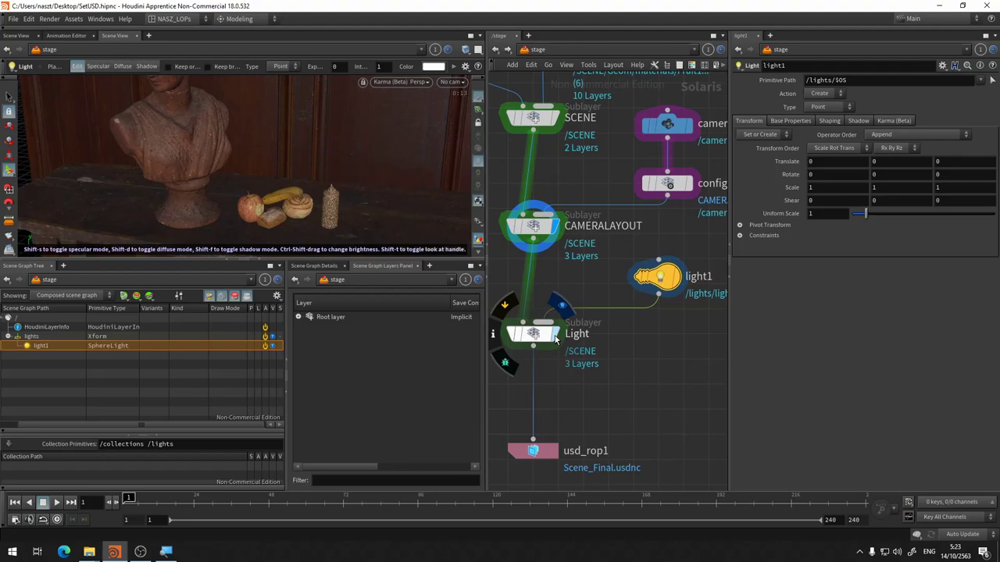
pyautogui.moveTo(533, 335)
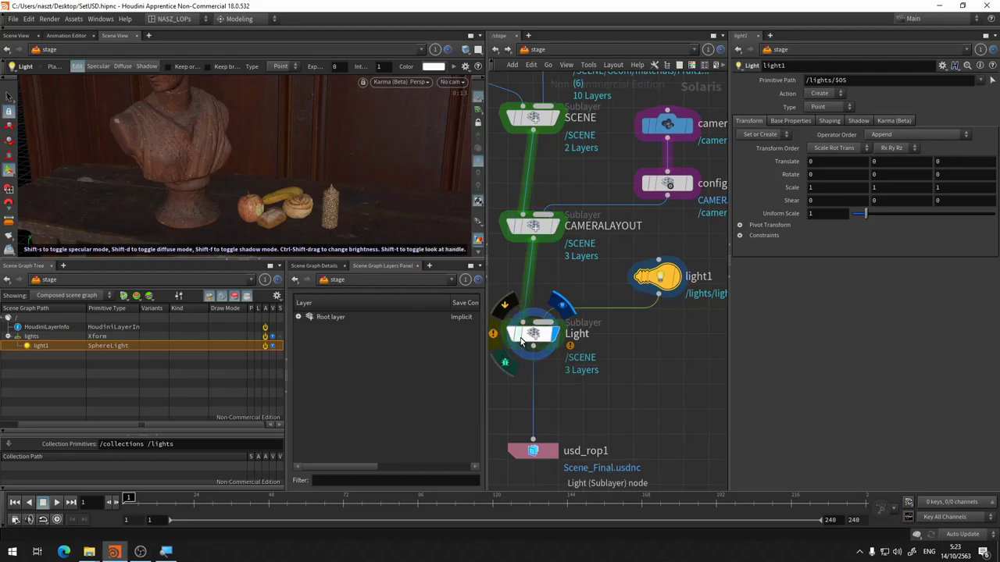
pyautogui.click(496, 343)
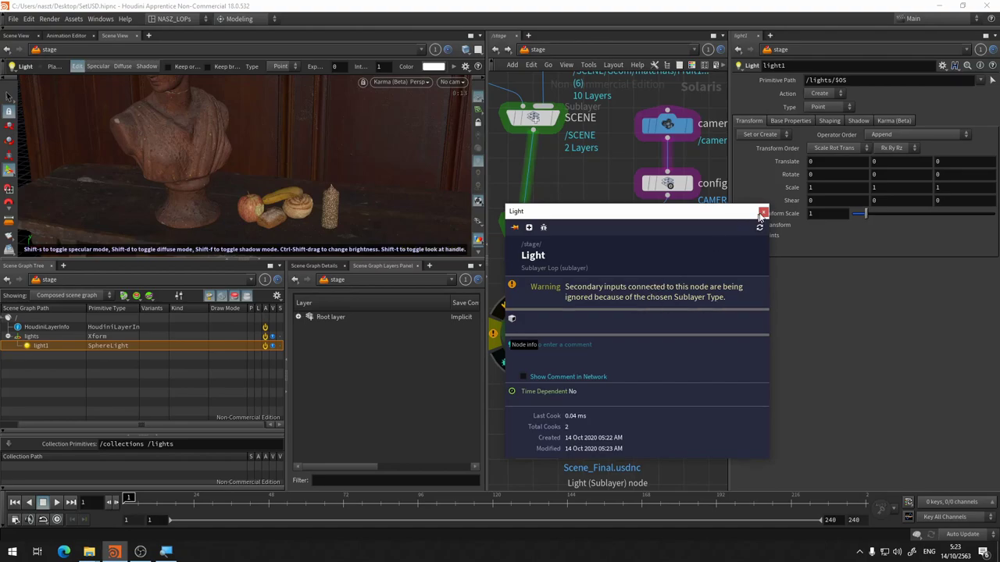
pyautogui.click(763, 211)
pyautogui.click(533, 334)
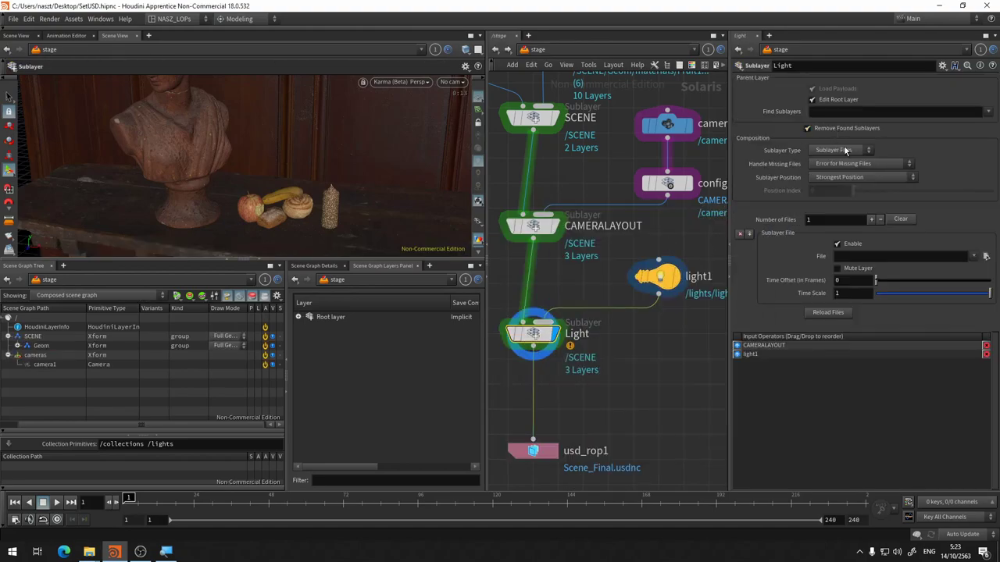
# Step: Set the Light node's Sublayer Type to Sublayer Inputs so light1 joins the stage
pyautogui.click(844, 150)
pyautogui.click(844, 175)
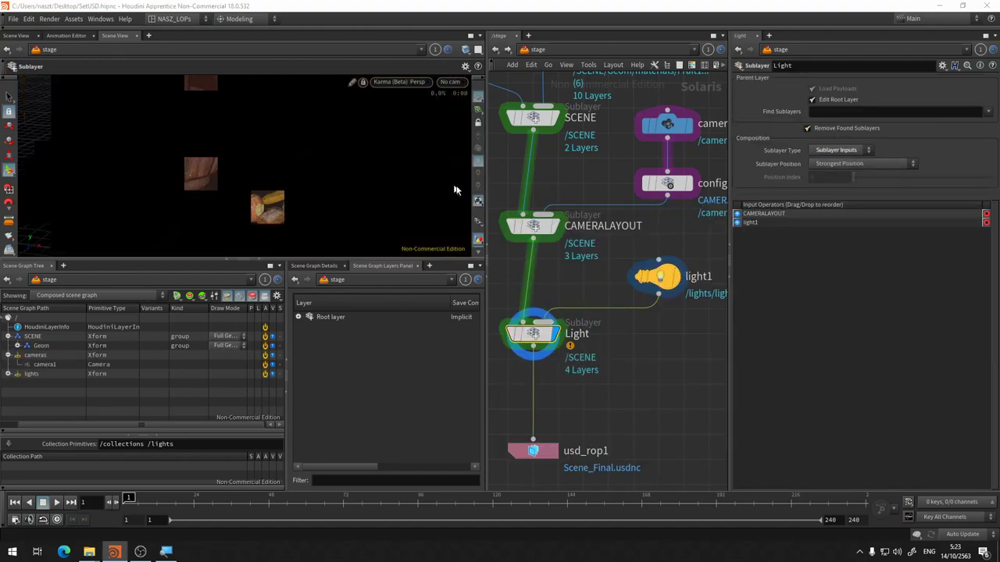
pyautogui.press('Escape')
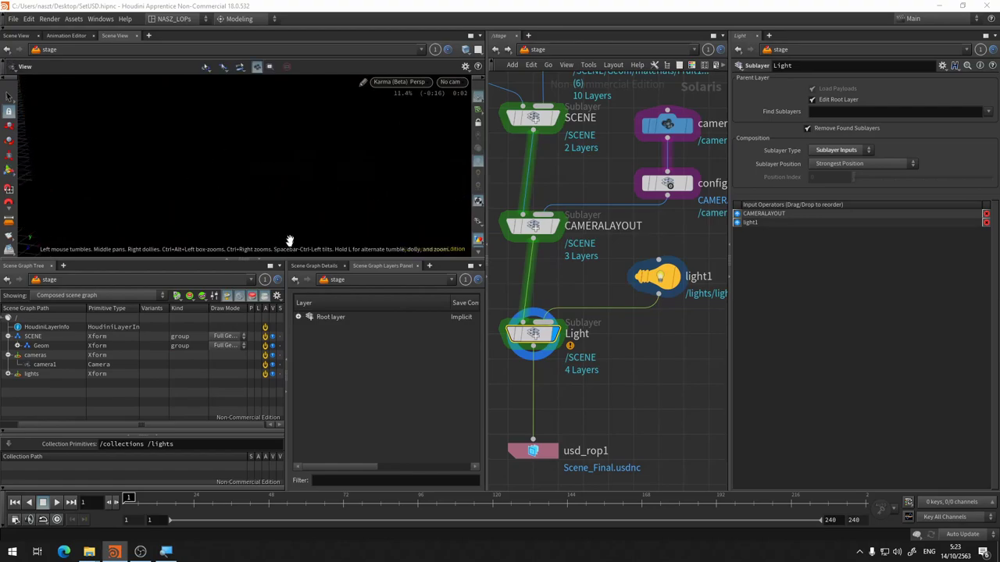
pyautogui.moveTo(289, 232)
pyautogui.mouseDown()
pyautogui.moveTo(319, 228)
pyautogui.moveTo(280, 152)
pyautogui.mouseUp()
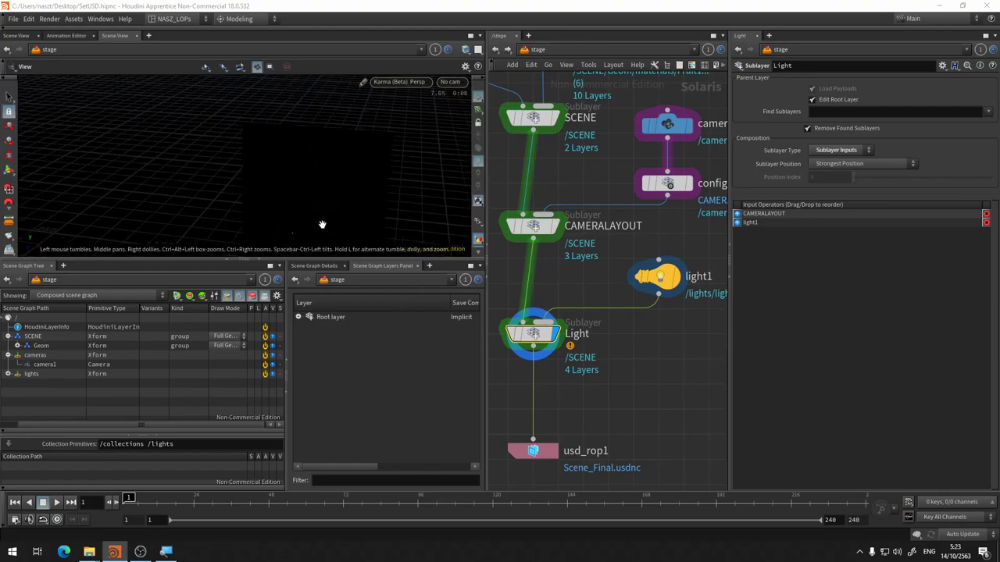
pyautogui.moveTo(253, 197); pyautogui.dragTo(265, 173)
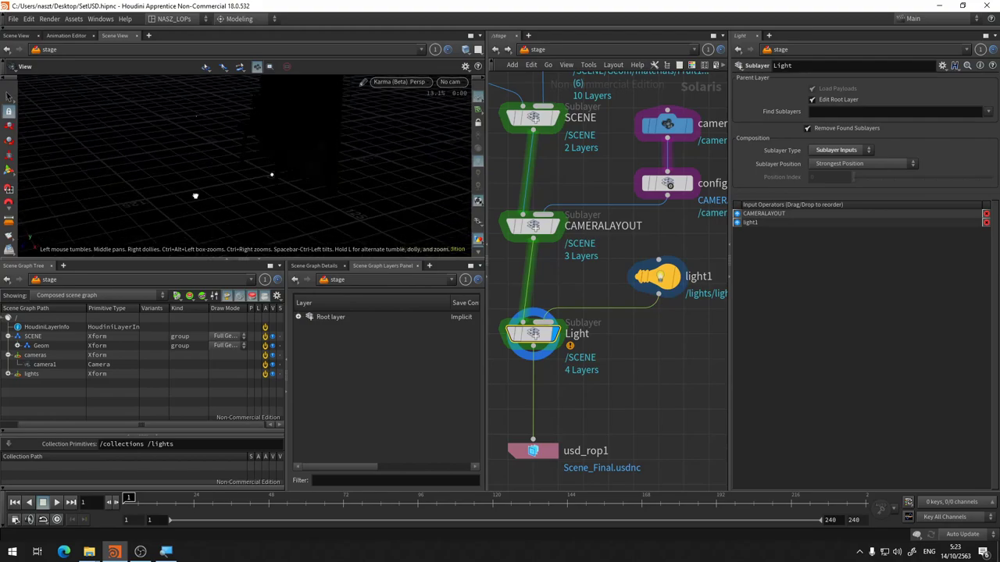
pyautogui.press('Escape')
# Step: Select light1, dismiss the Python errors, and raise it to Translate Y ≈ 58.57
pyautogui.click(664, 278)
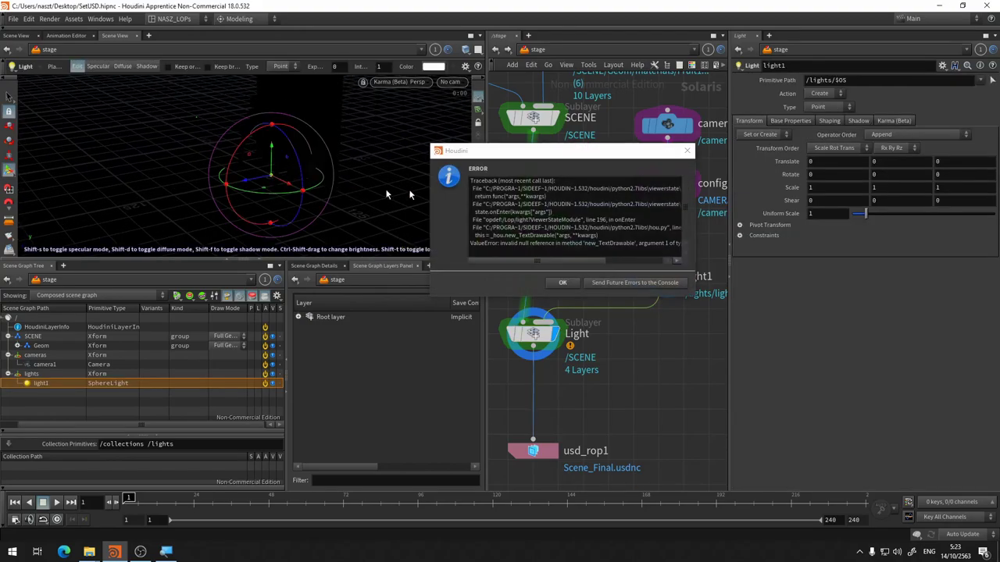
pyautogui.click(685, 153)
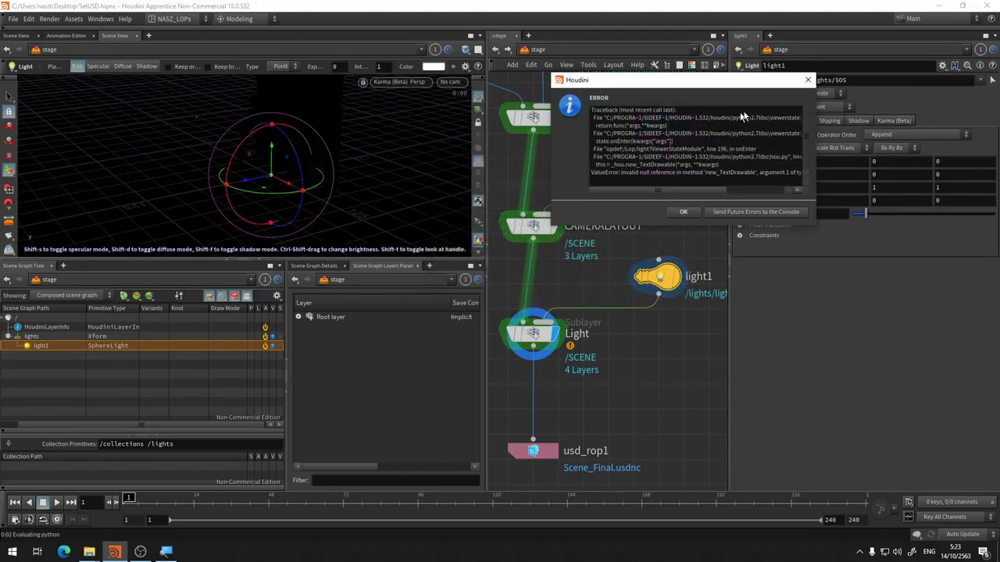
pyautogui.click(809, 85)
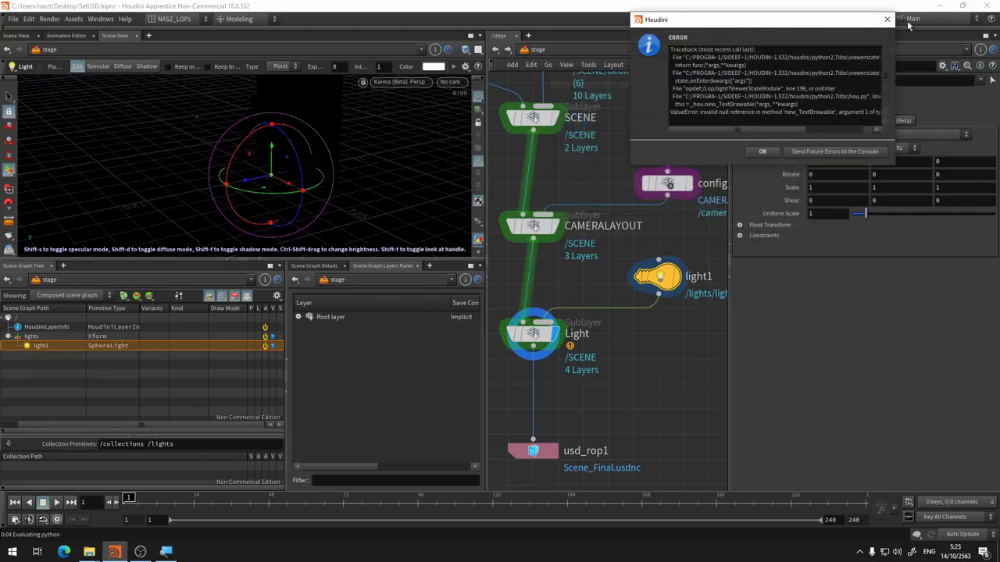
pyautogui.click(887, 19)
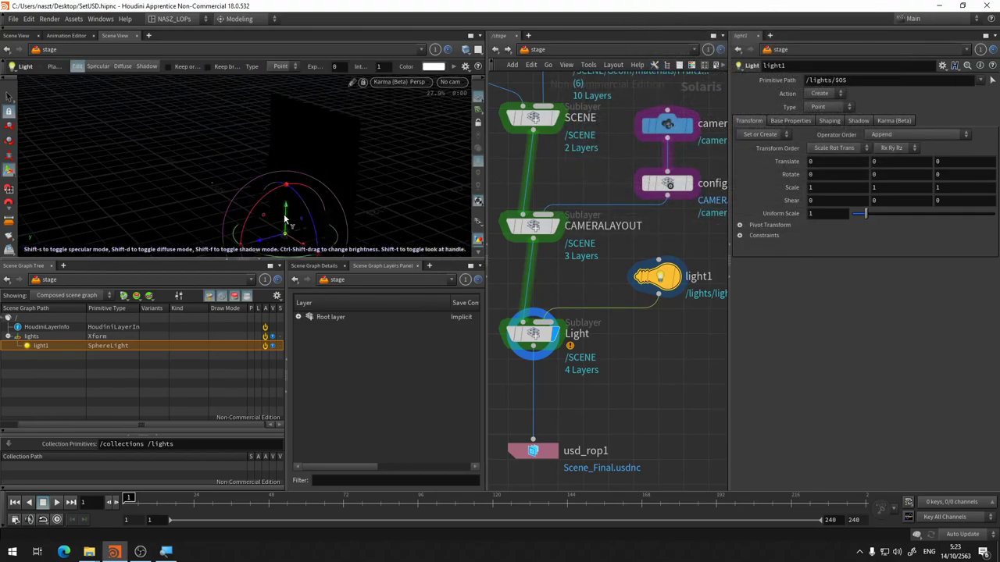
pyautogui.moveTo(287, 207); pyautogui.dragTo(289, 130)
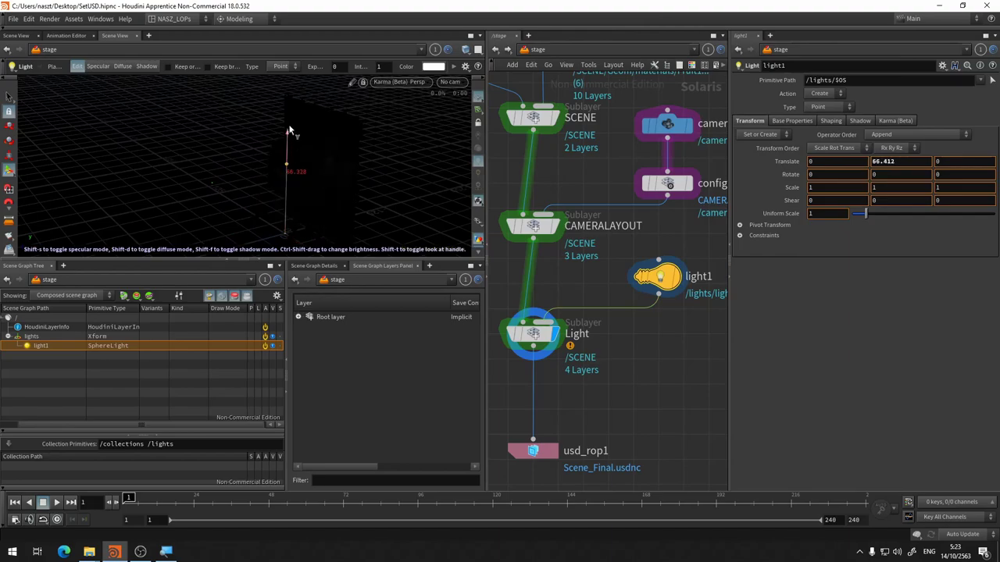
pyautogui.press('Escape')
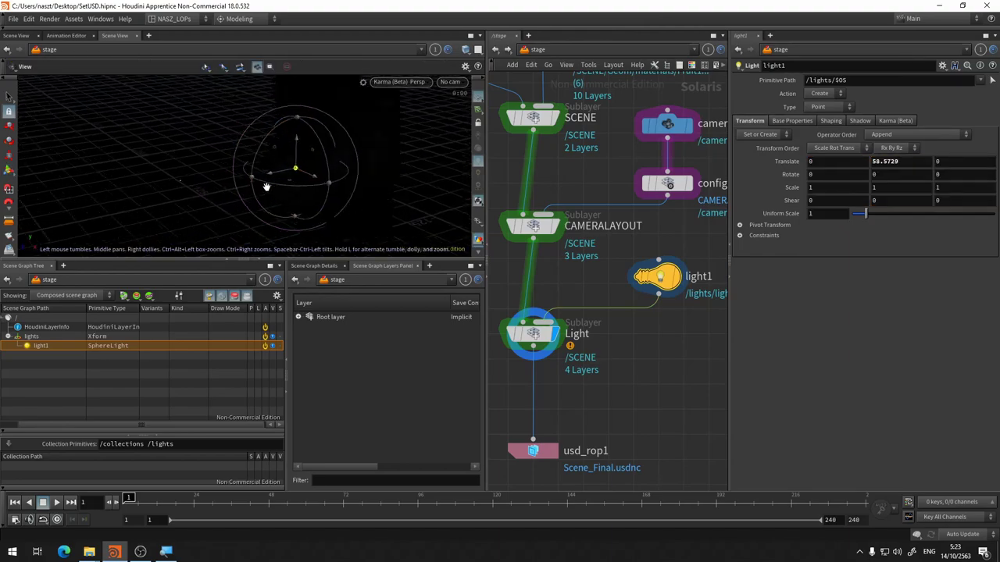
pyautogui.moveTo(272, 144); pyautogui.dragTo(267, 196)
pyautogui.press('Return')
pyautogui.moveTo(371, 205); pyautogui.dragTo(214, 191)
pyautogui.press('Escape')
pyautogui.press('Return')
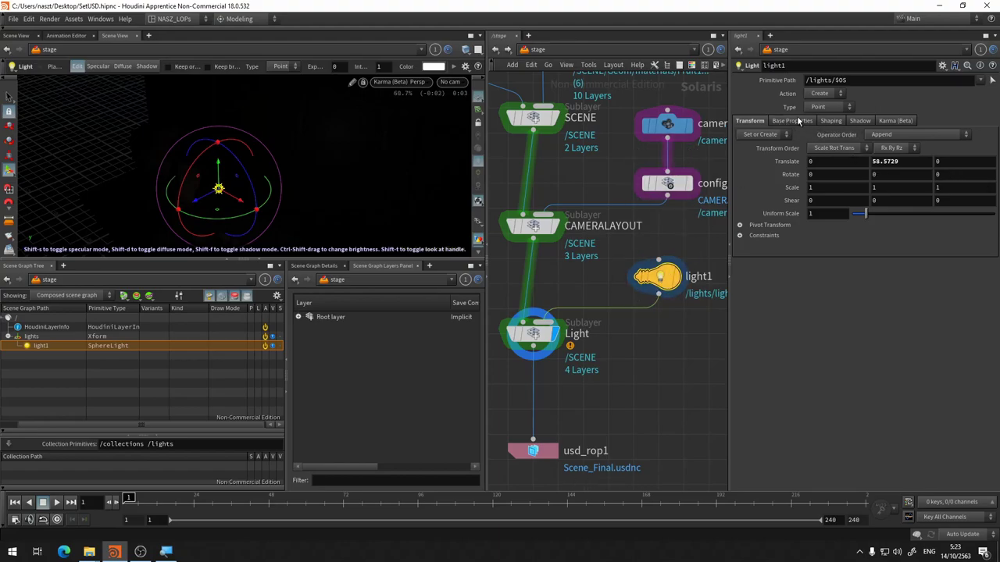
# Step: Raise light1's Exposure from 5 to 7.6 in Base Properties
pyautogui.click(797, 120)
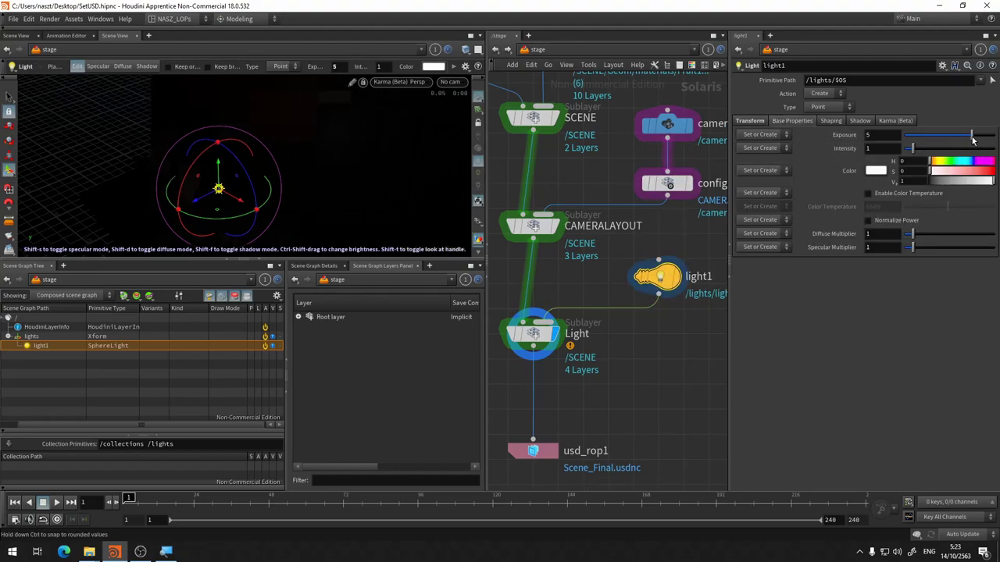
pyautogui.moveTo(973, 137); pyautogui.dragTo(982, 135)
pyautogui.press('Escape')
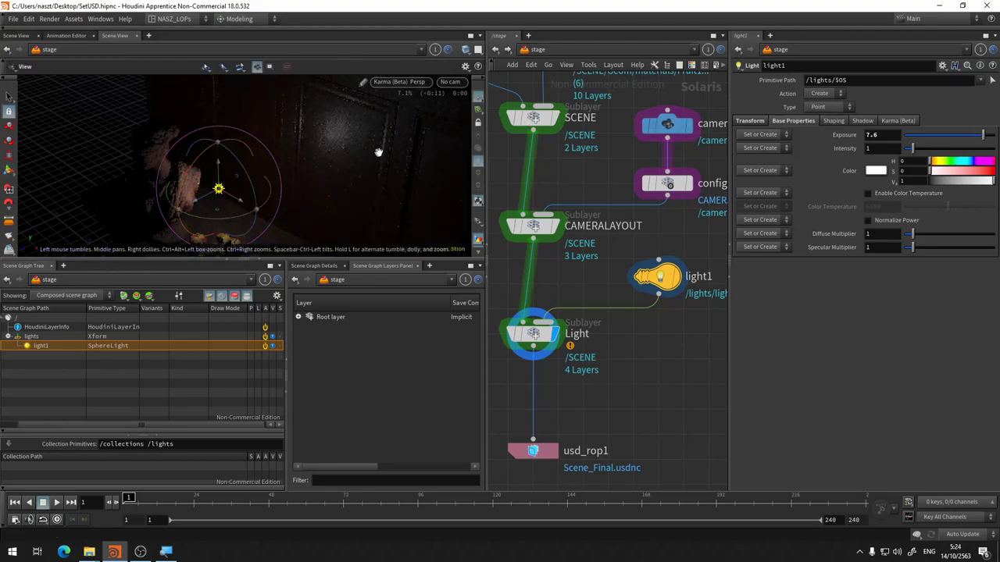
pyautogui.moveTo(378, 151)
pyautogui.mouseDown()
pyautogui.moveTo(382, 144)
pyautogui.moveTo(319, 161)
pyautogui.mouseUp()
pyautogui.press('Return')
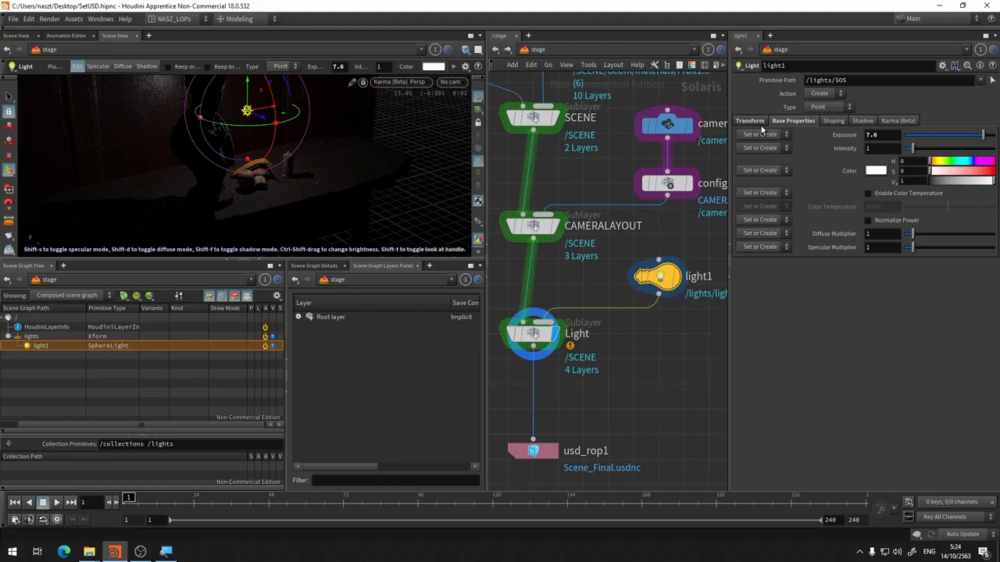
pyautogui.click(833, 109)
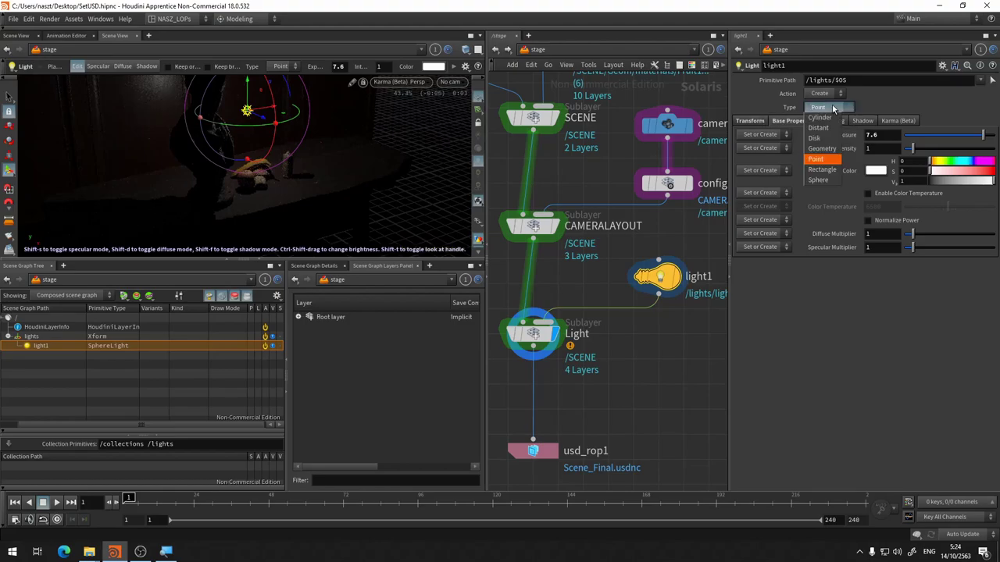
# Step: Switch light1's type to Rectangle and drag its Width and Height up to 15
pyautogui.click(822, 171)
pyautogui.moveTo(300, 160); pyautogui.dragTo(339, 163)
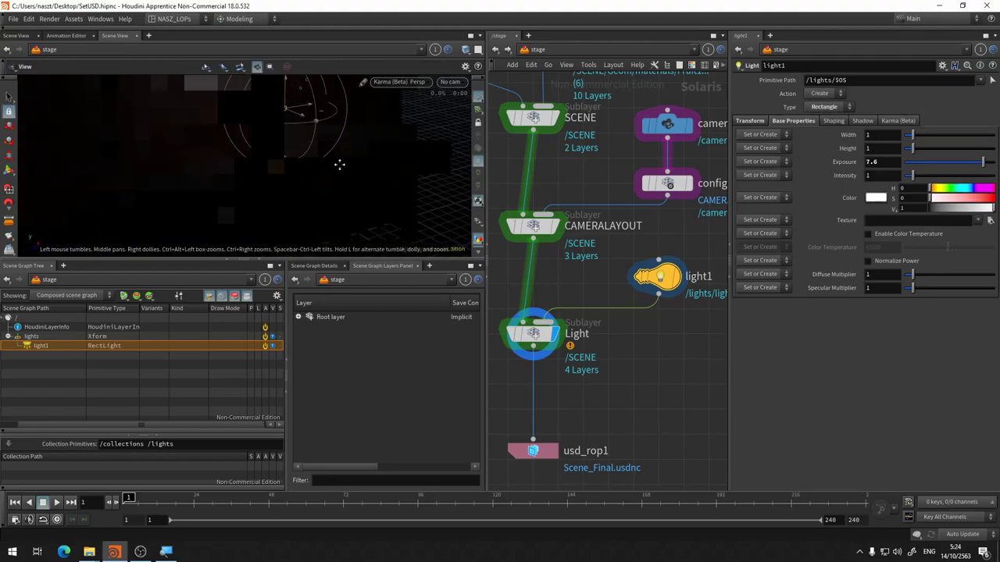
pyautogui.click(756, 123)
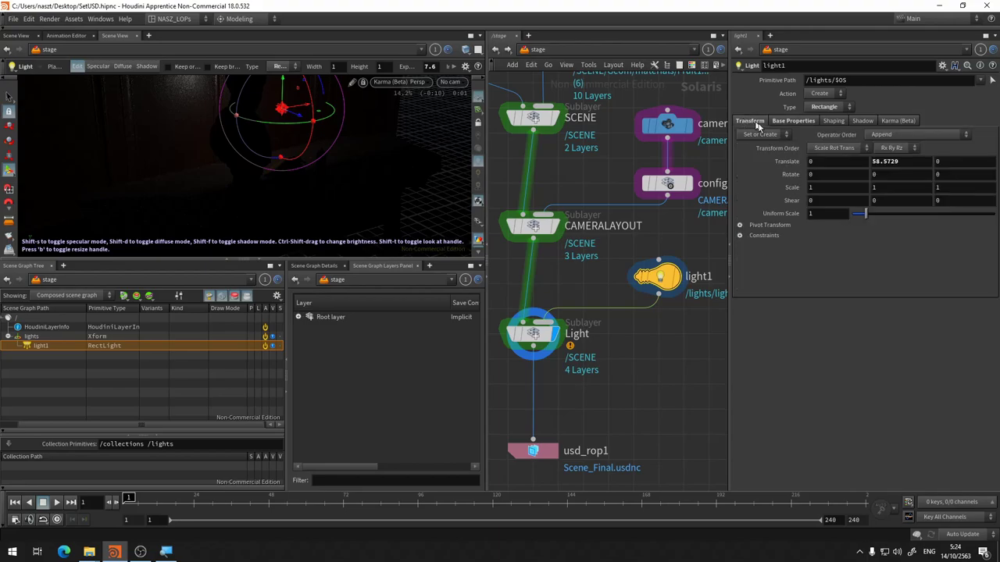
pyautogui.click(801, 121)
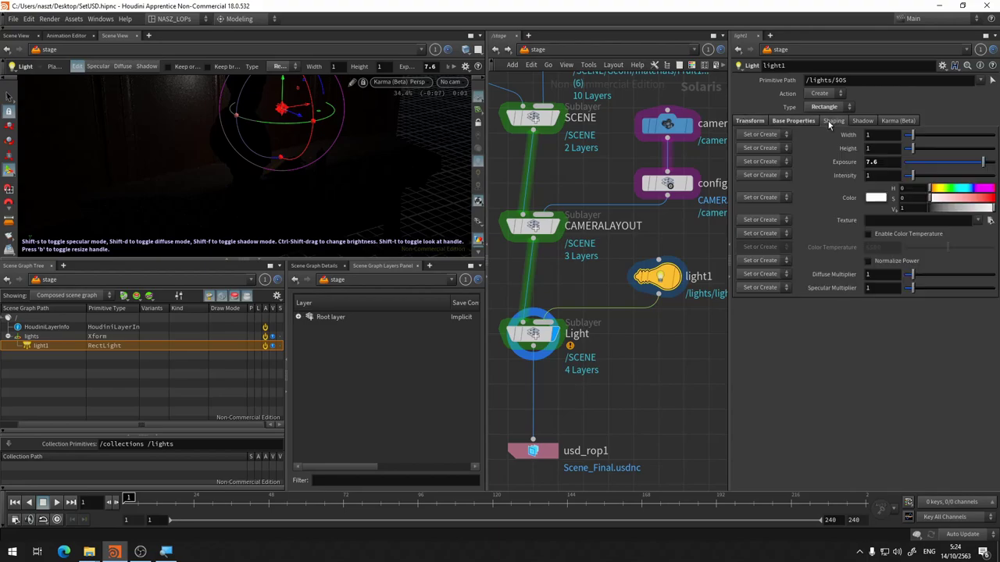
pyautogui.click(830, 122)
pyautogui.click(756, 123)
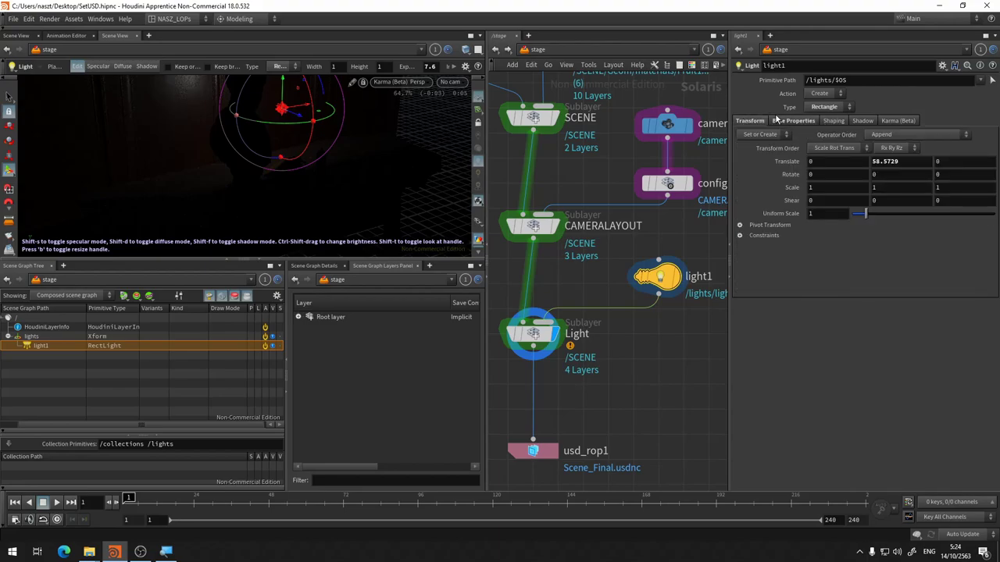
pyautogui.click(797, 121)
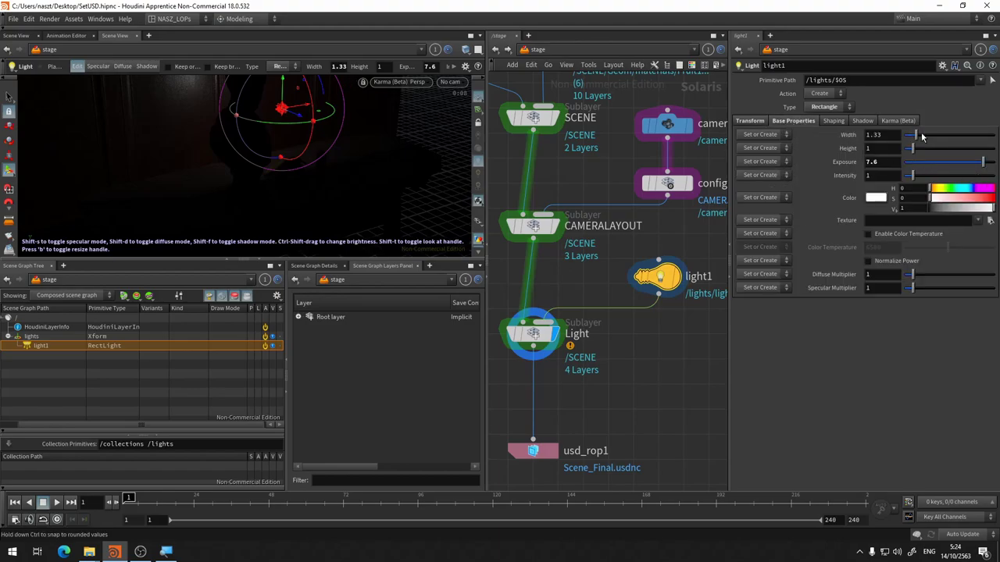
pyautogui.moveTo(922, 136); pyautogui.dragTo(994, 135)
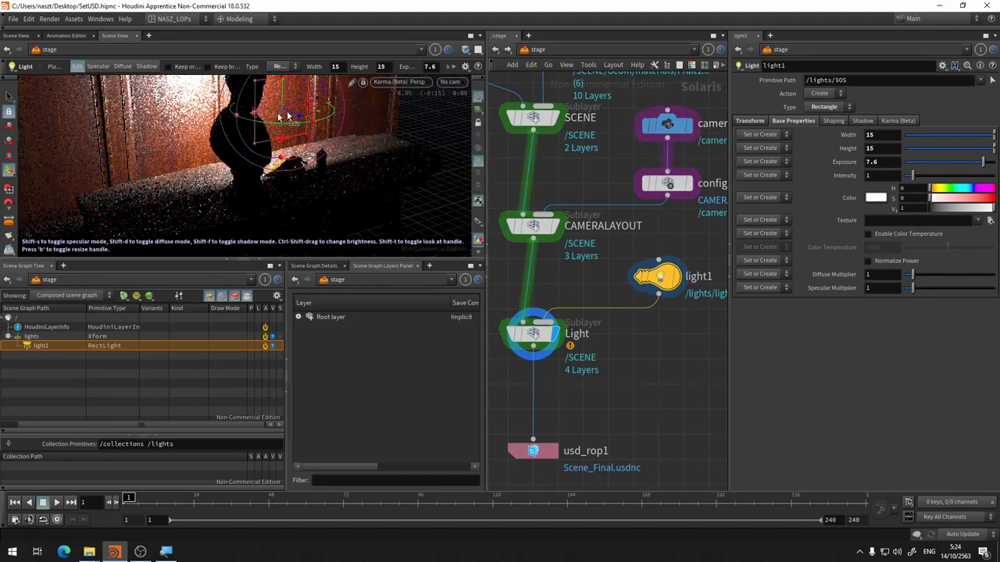
# Step: Orbit the viewport and frame it on light1 above the bust and table
pyautogui.keyDown('alt'); pyautogui.moveTo(361, 155); pyautogui.dragTo(390, 181); pyautogui.keyUp('alt')
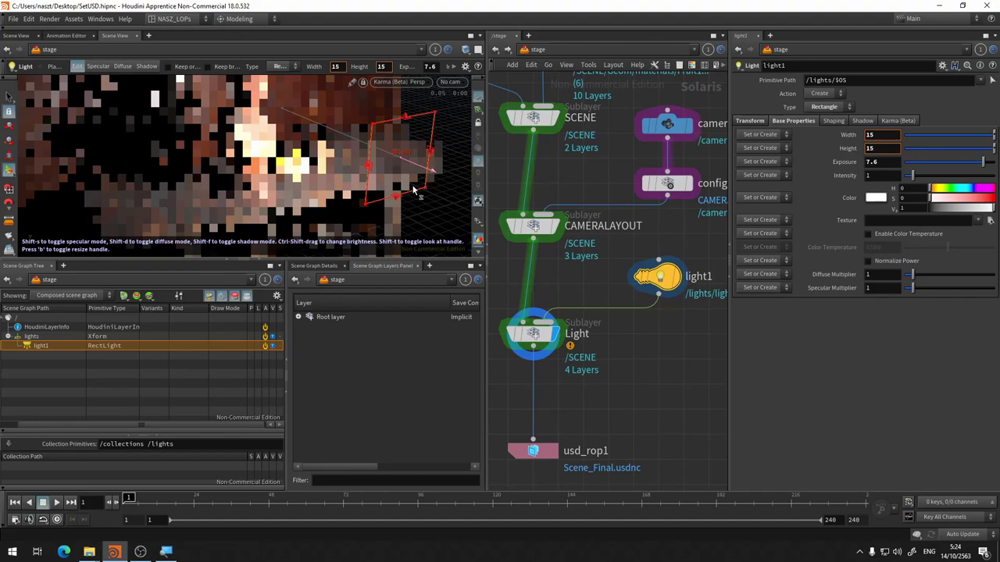
pyautogui.press('Escape')
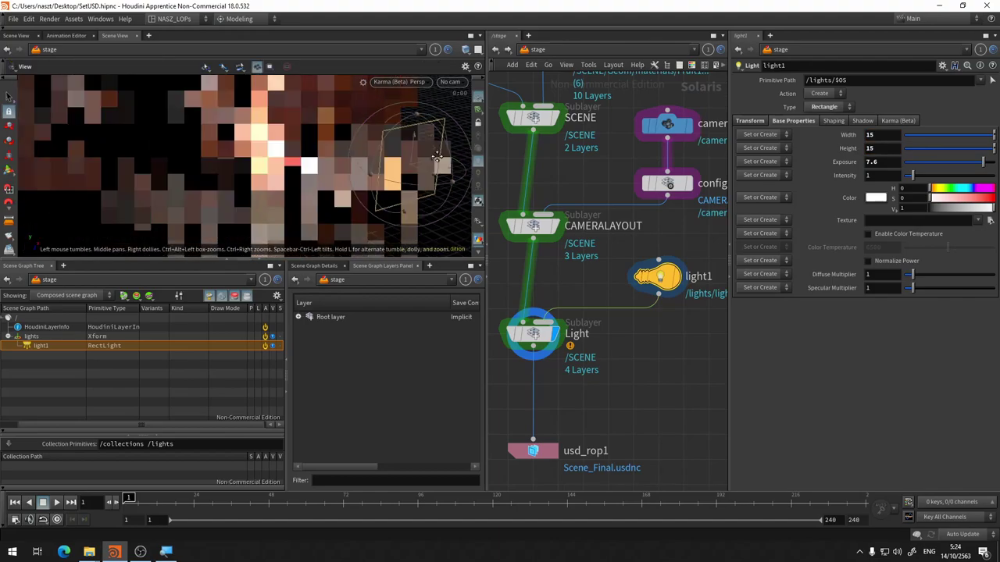
pyautogui.moveTo(413, 116); pyautogui.dragTo(401, 170)
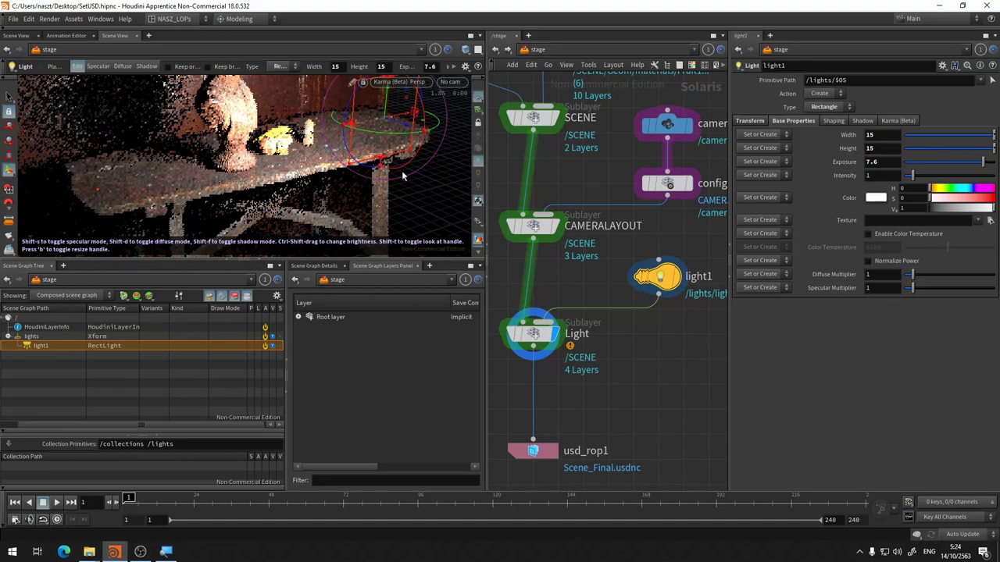
pyautogui.press('f')
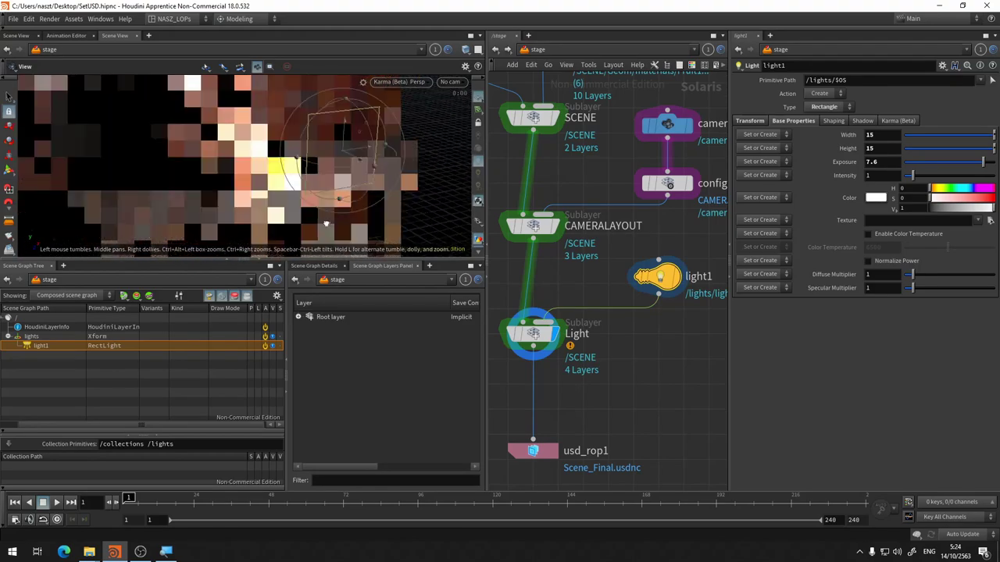
pyautogui.press('Return')
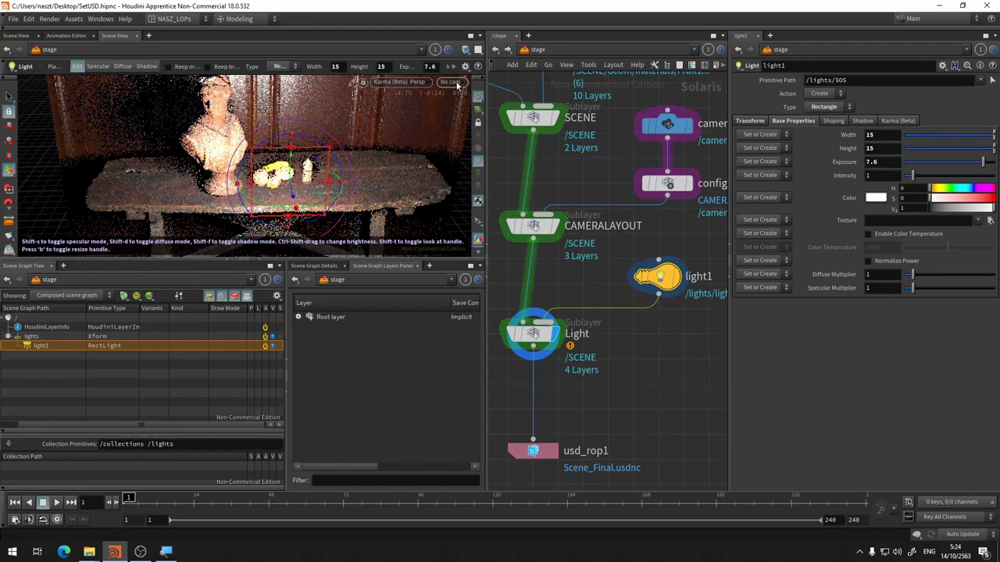
# Step: Look through /lights/light1 in the viewport
pyautogui.click(455, 82)
pyautogui.moveTo(470, 110)
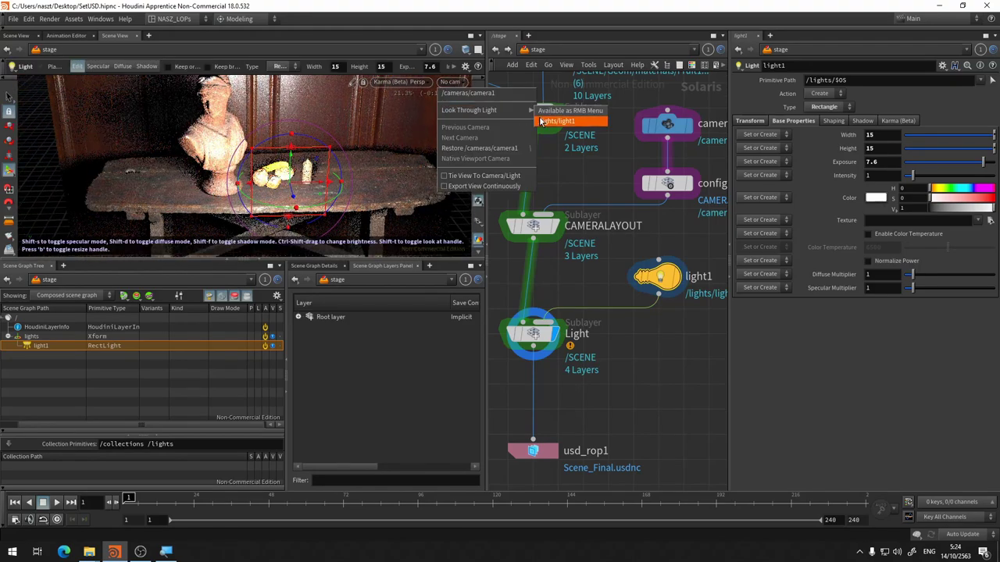
pyautogui.click(556, 123)
pyautogui.scroll(5, 273, 165)
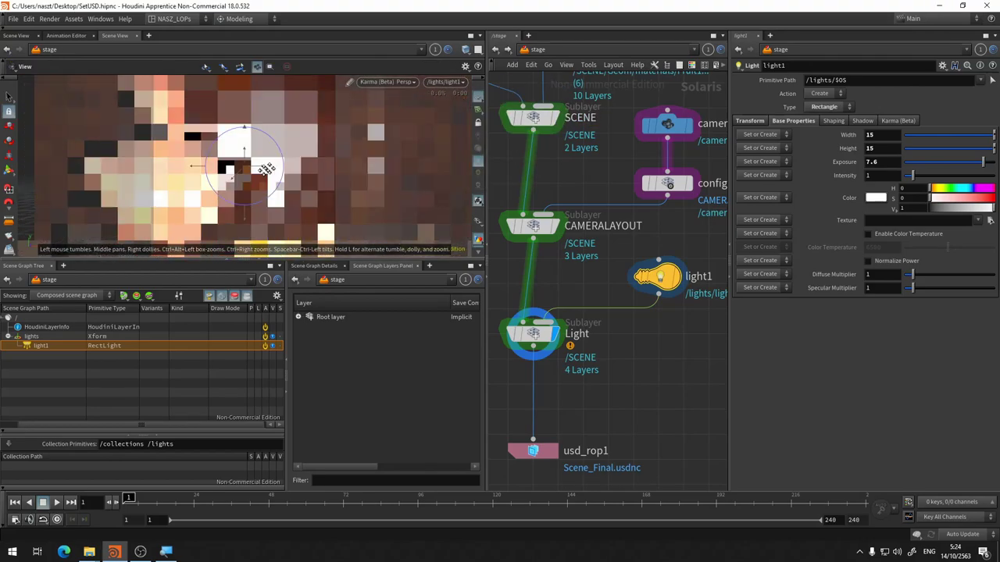
pyautogui.scroll(-5, 274, 165)
pyautogui.press('Return')
pyautogui.click(456, 82)
pyautogui.moveTo(469, 111)
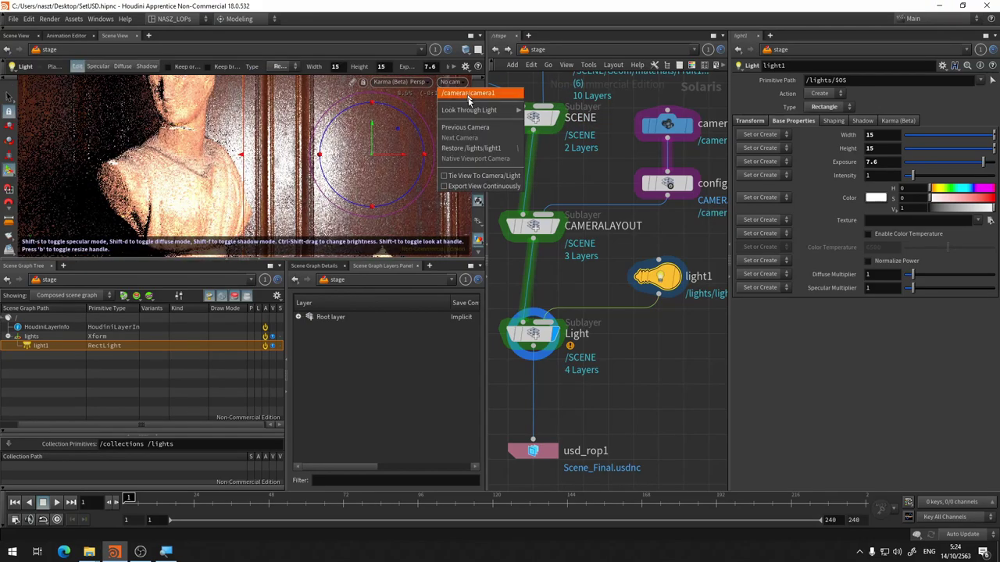
pyautogui.click(544, 121)
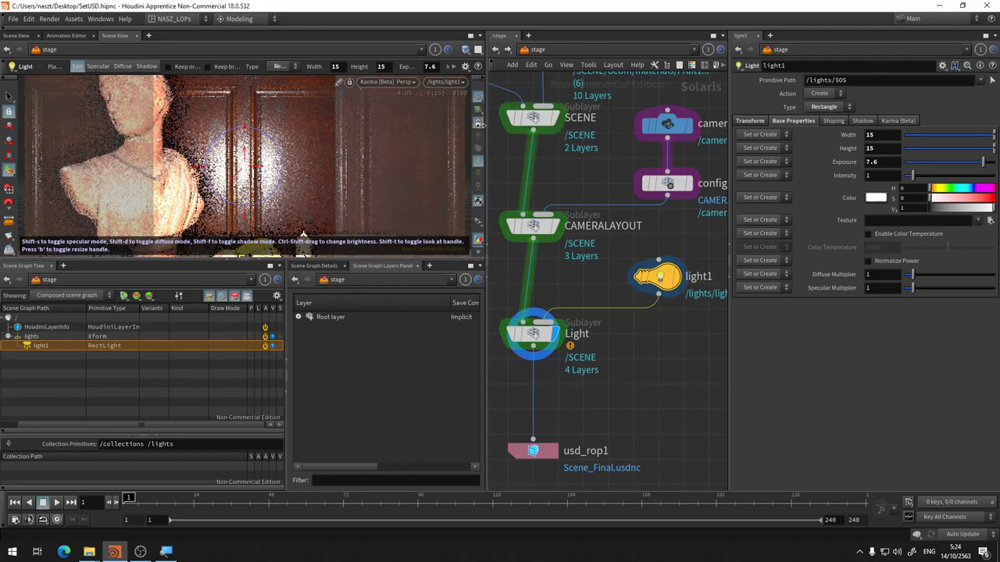
# Step: Tumble and dolly light1's viewpoint toward the table and closer to the bust
pyautogui.press('Escape')
pyautogui.scroll(-5, 327, 176)
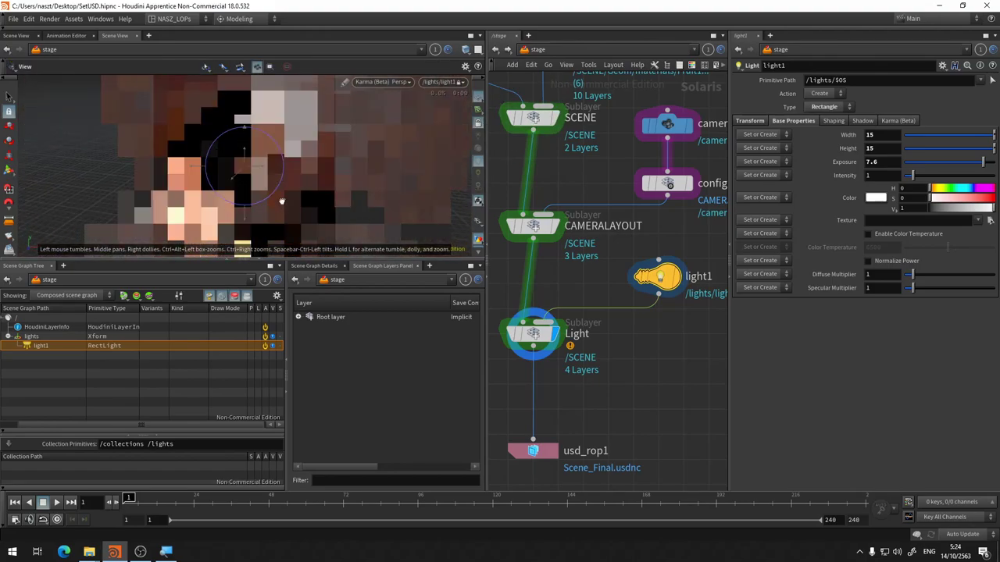
pyautogui.scroll(5, 278, 213)
pyautogui.scroll(-5, 273, 205)
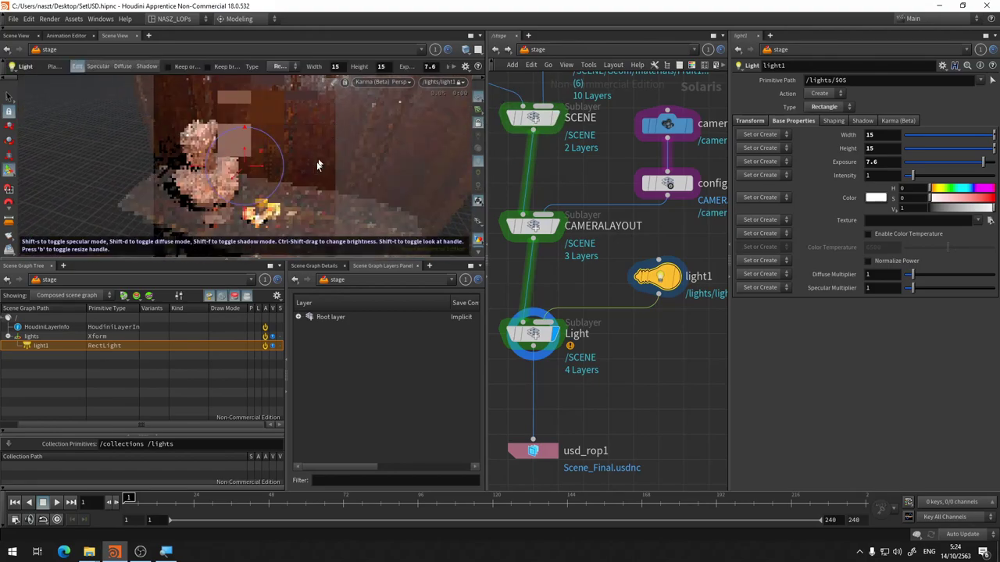
pyautogui.scroll(5, 268, 198)
pyautogui.scroll(-5, 267, 198)
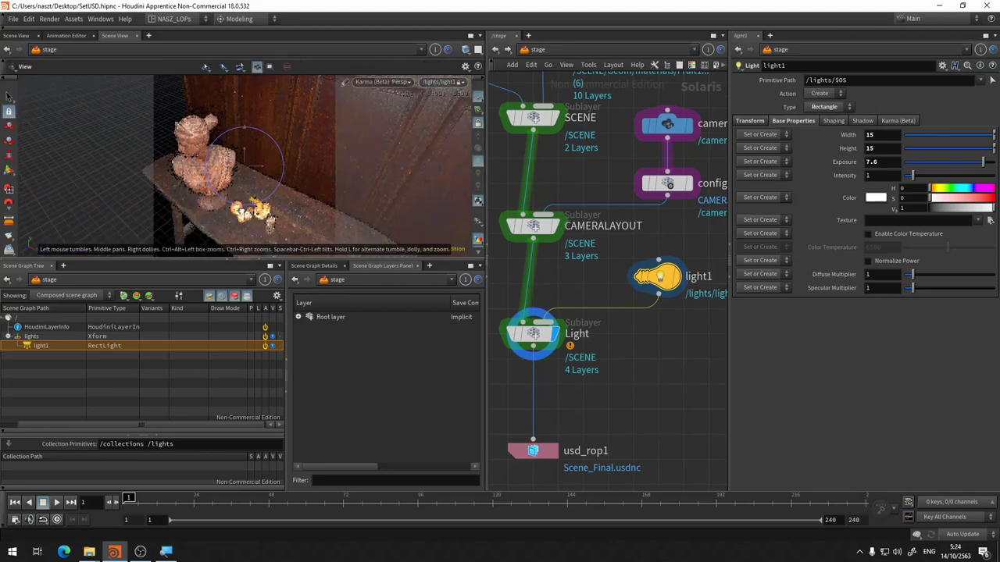
pyautogui.moveTo(268, 198)
pyautogui.mouseDown()
pyautogui.moveTo(359, 213)
pyautogui.moveTo(332, 222)
pyautogui.moveTo(204, 206)
pyautogui.mouseUp()
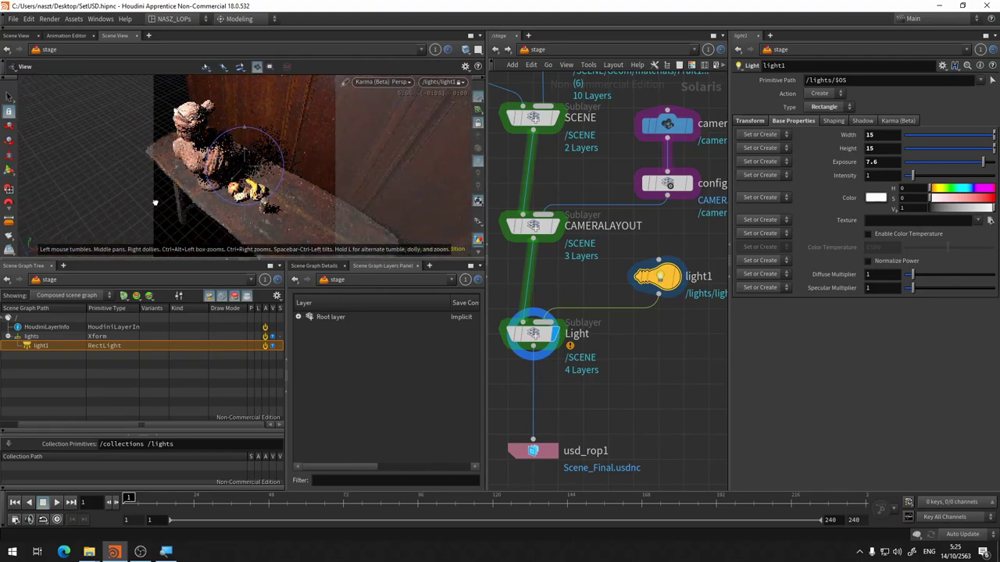
pyautogui.moveTo(156, 200); pyautogui.dragTo(235, 180)
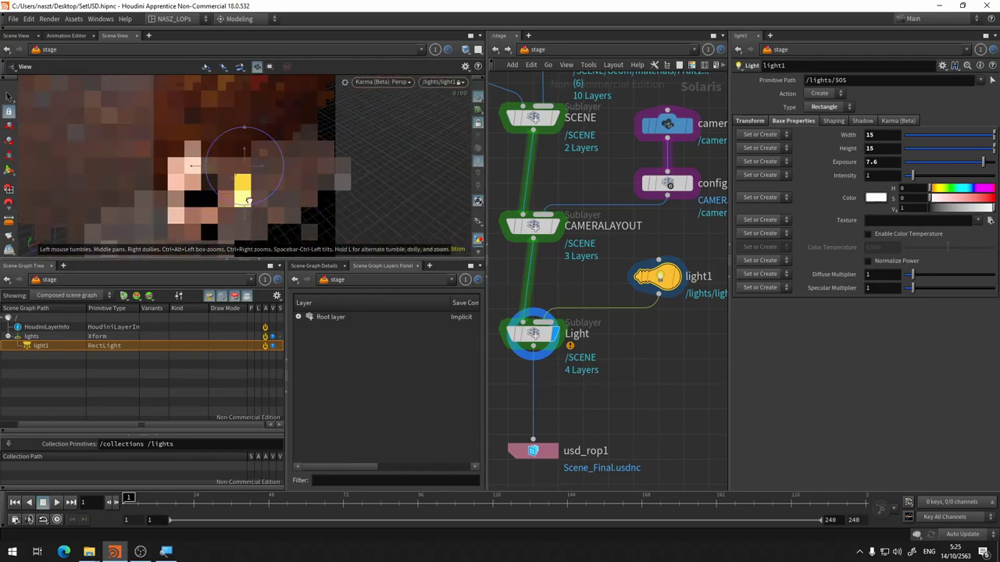
pyautogui.scroll(3, 293, 172)
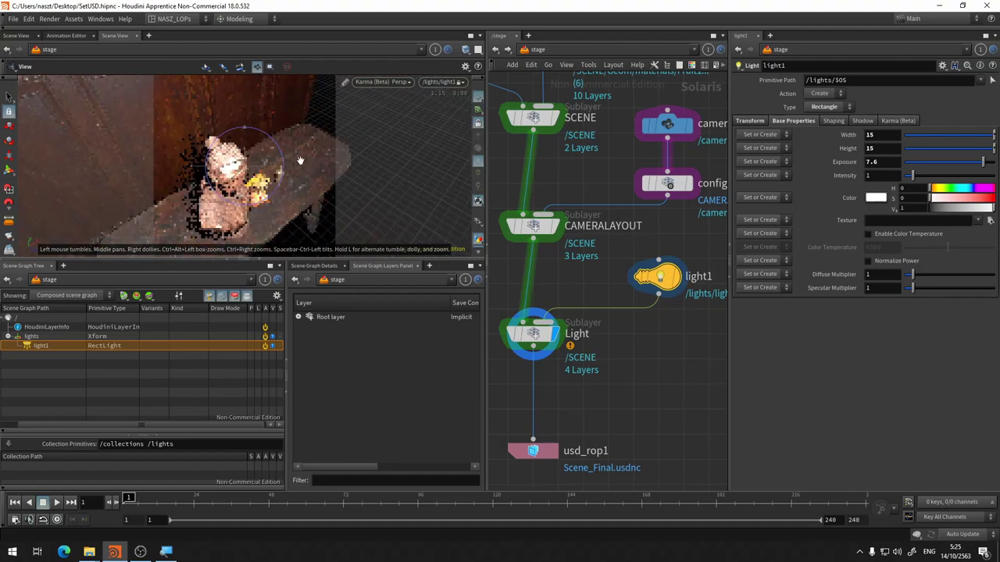
pyautogui.press('Return')
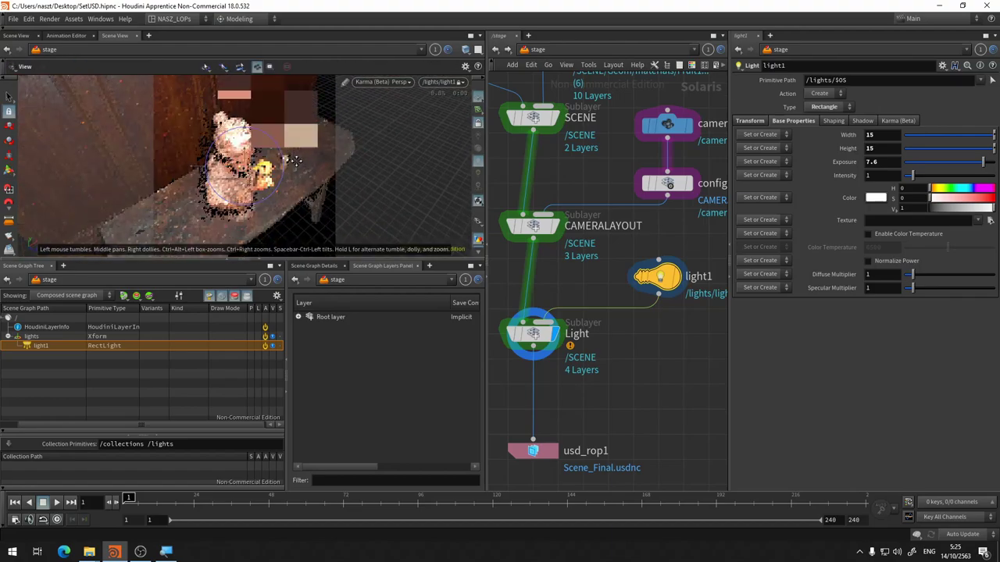
# Step: Nudge light1's aim, then return to a free perspective showing the light above the bust
pyautogui.moveTo(293, 173)
pyautogui.mouseDown()
pyautogui.moveTo(258, 193)
pyautogui.moveTo(282, 86)
pyautogui.mouseUp()
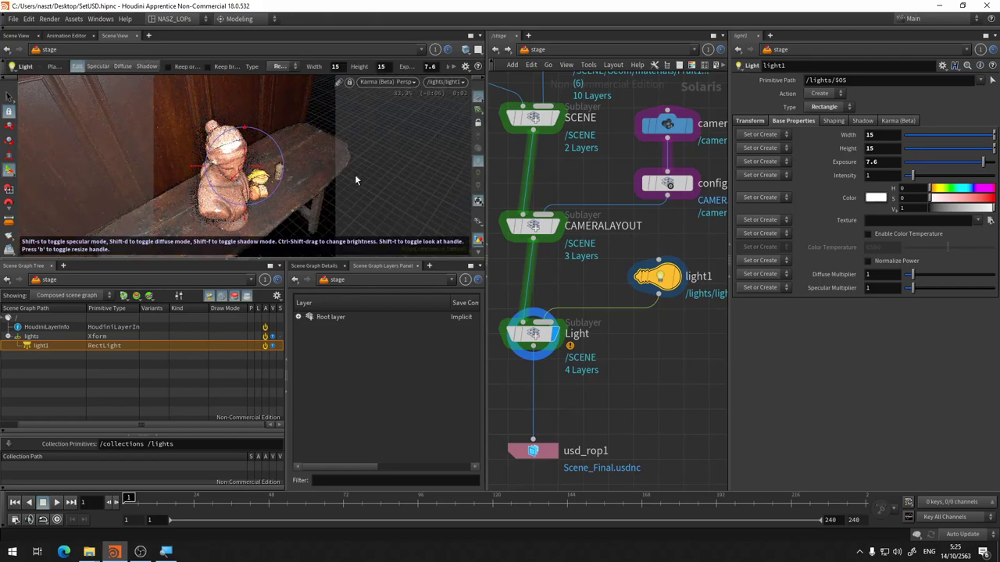
pyautogui.press('Escape')
pyautogui.moveTo(355, 180)
pyautogui.mouseDown()
pyautogui.moveTo(289, 176)
pyautogui.moveTo(243, 127)
pyautogui.mouseUp()
pyautogui.press('Return')
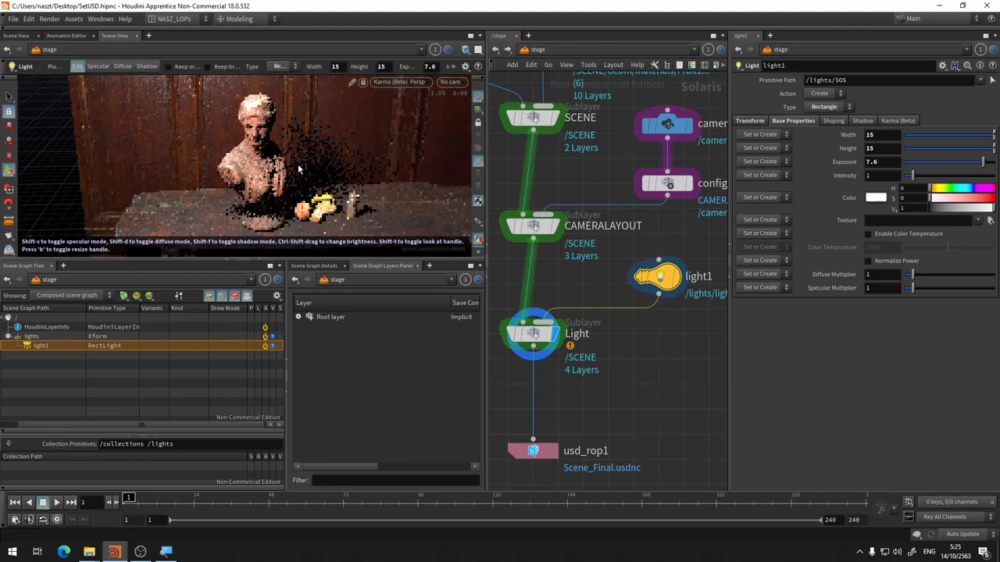
pyautogui.moveTo(301, 174); pyautogui.dragTo(297, 199)
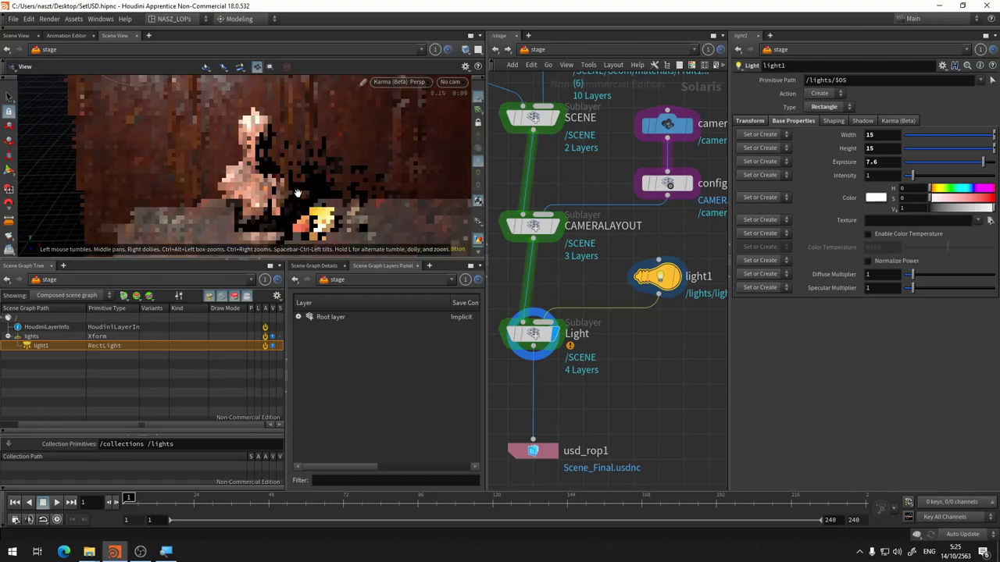
pyautogui.scroll(-3, 298, 193)
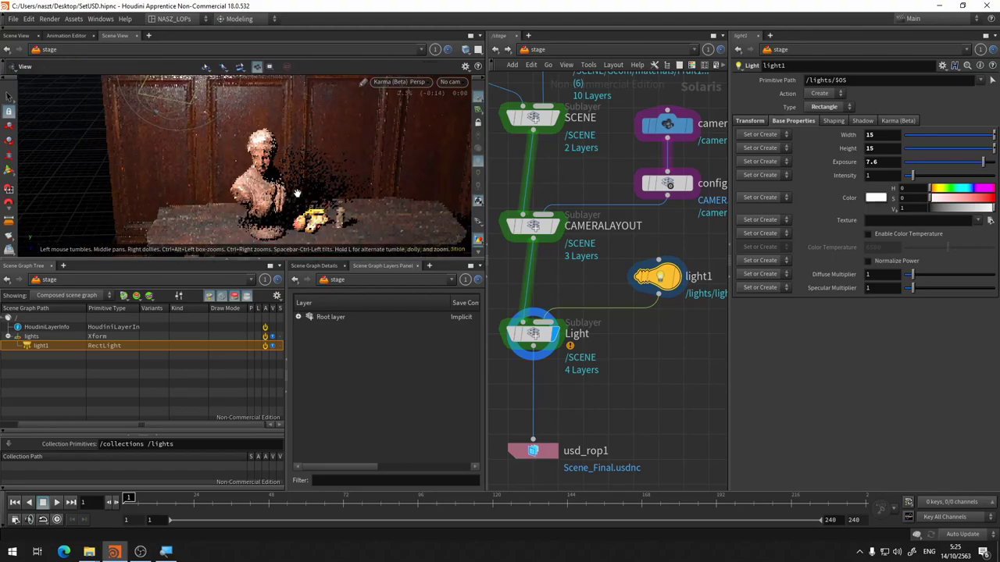
pyautogui.scroll(1, 297, 195)
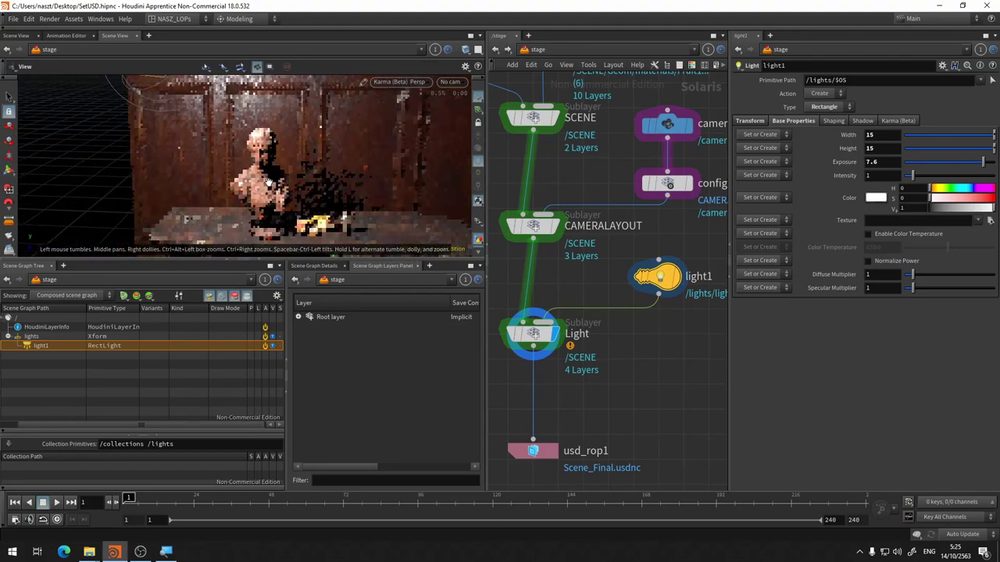
pyautogui.moveTo(257, 116)
pyautogui.mouseDown()
pyautogui.moveTo(160, 136)
pyautogui.moveTo(168, 122)
pyautogui.mouseUp()
pyautogui.write('30')
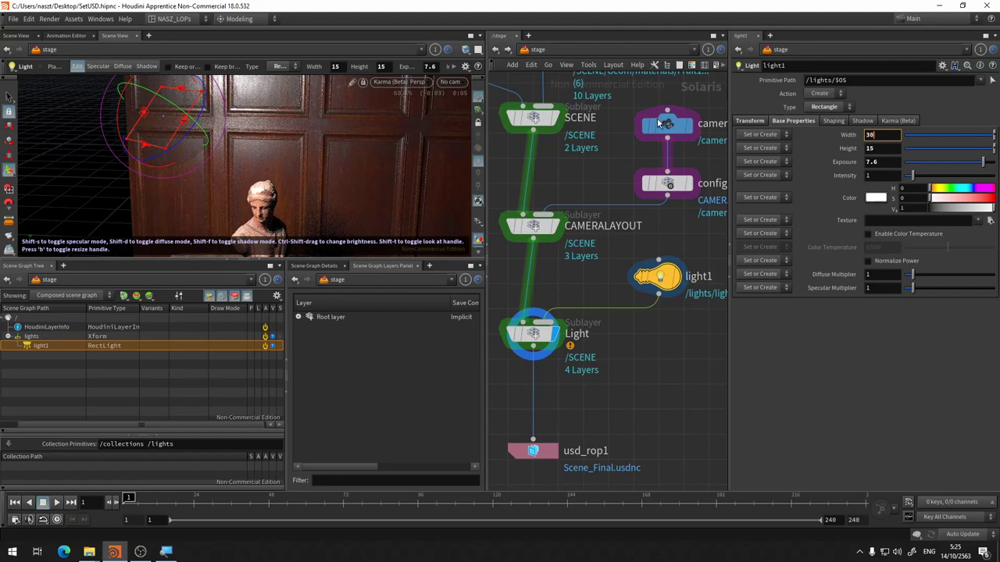
# Step: Set light1's Width and Height to 30, then turn the view back to the bust
pyautogui.press('Tab')
pyautogui.write('30')
pyautogui.press('Return')
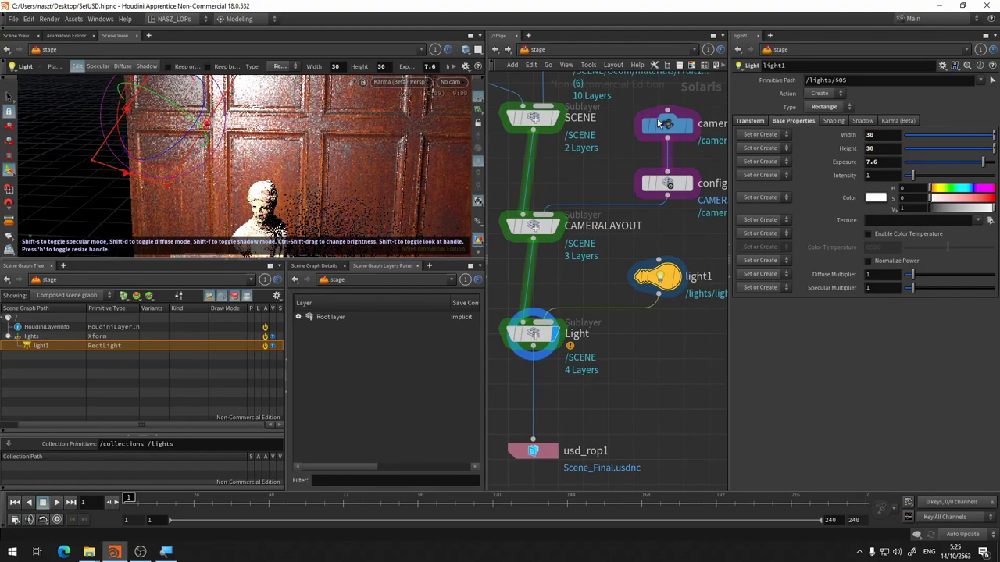
pyautogui.press('Escape')
pyautogui.moveTo(258, 149); pyautogui.dragTo(283, 132)
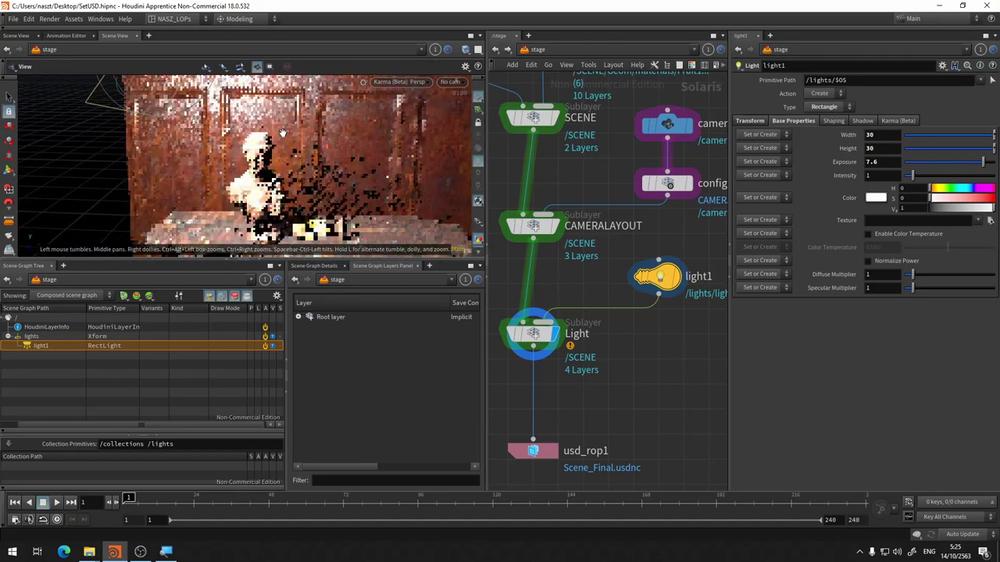
pyautogui.press('Return')
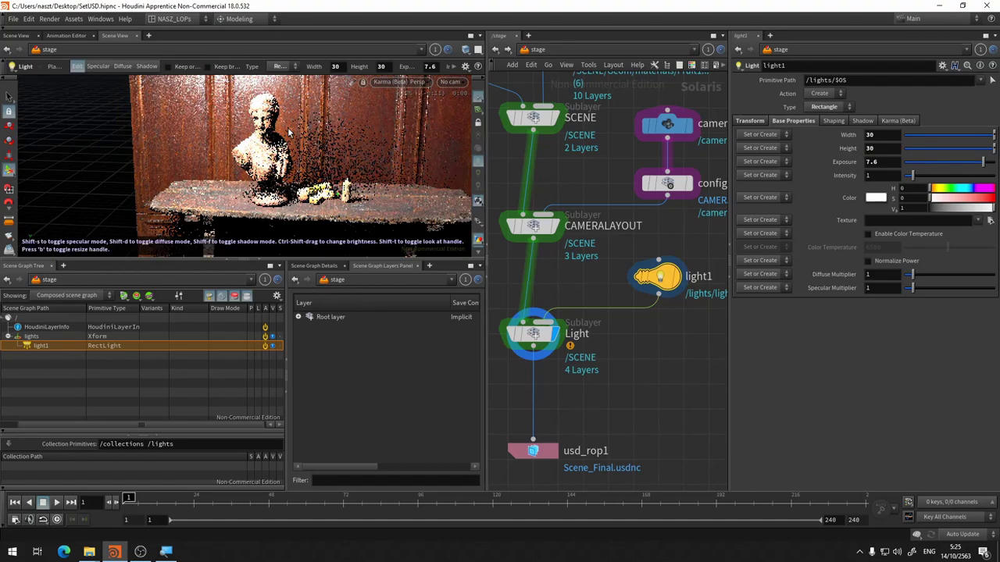
# Step: Change light1's Exposure from 7.6 to 5.7 using the value ladder
pyautogui.click(890, 162)
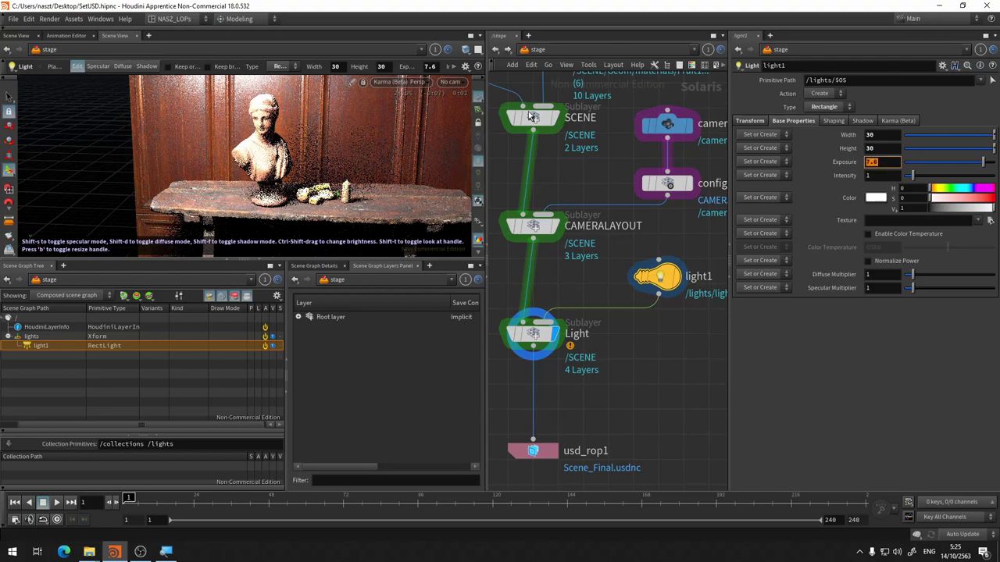
pyautogui.write('0')
pyautogui.write('2')
pyautogui.press('Return')
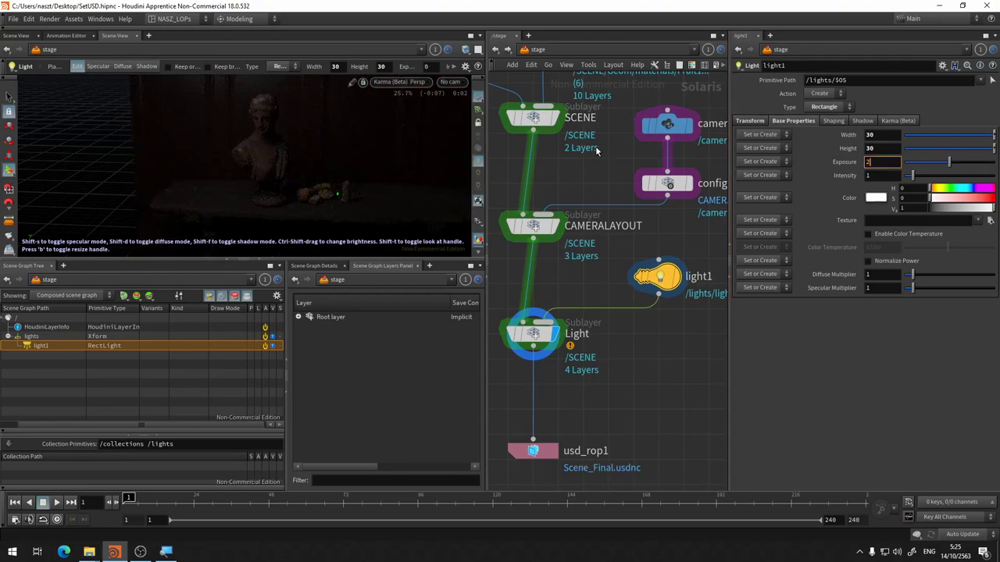
pyautogui.press('Return')
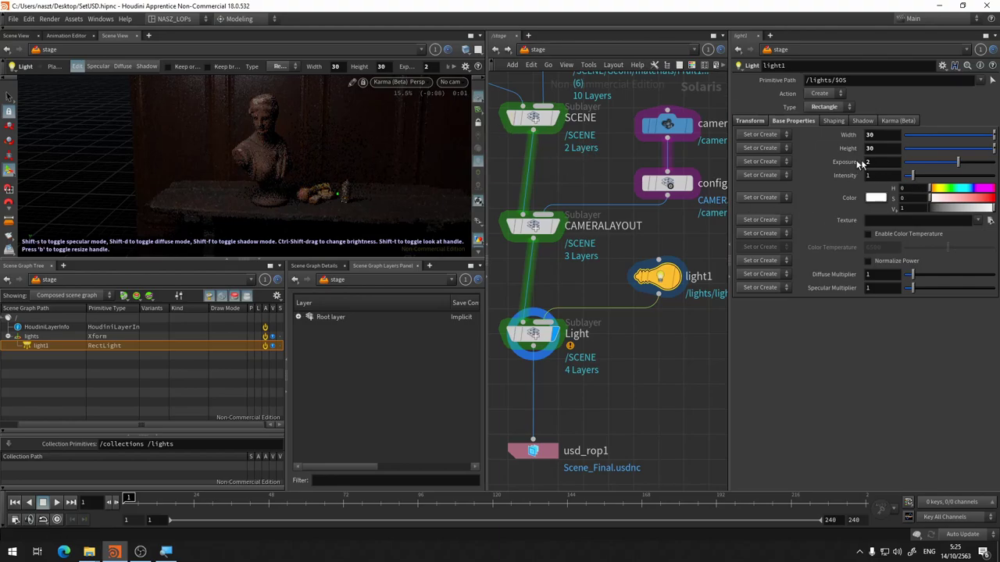
pyautogui.moveTo(859, 164); pyautogui.dragTo(854, 160, button='middle')
pyautogui.moveTo(987, 160)
pyautogui.mouseDown(button='middle')
pyautogui.moveTo(28, 158)
pyautogui.moveTo(814, 173)
pyautogui.mouseUp(button='middle')
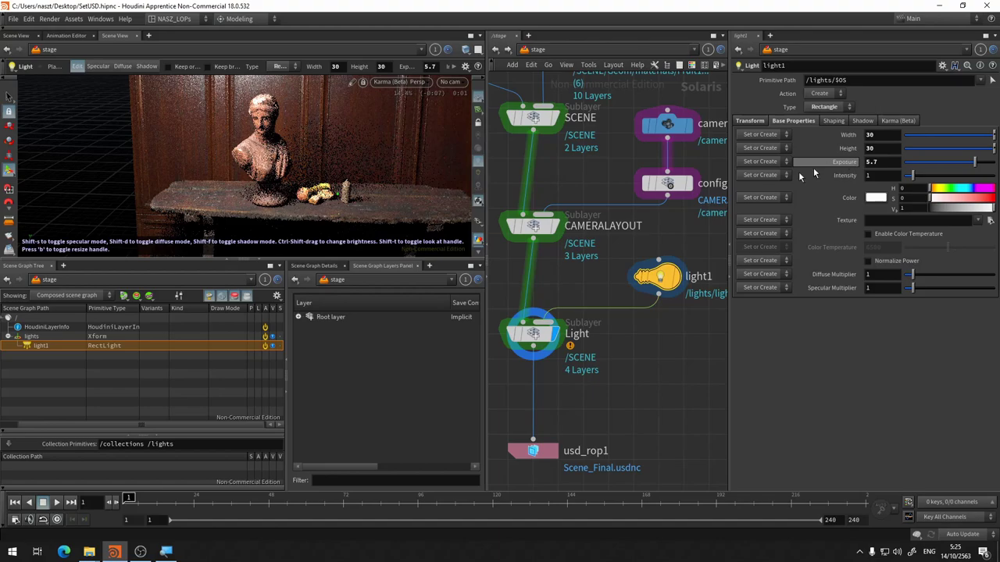
pyautogui.scroll(5, 344, 186)
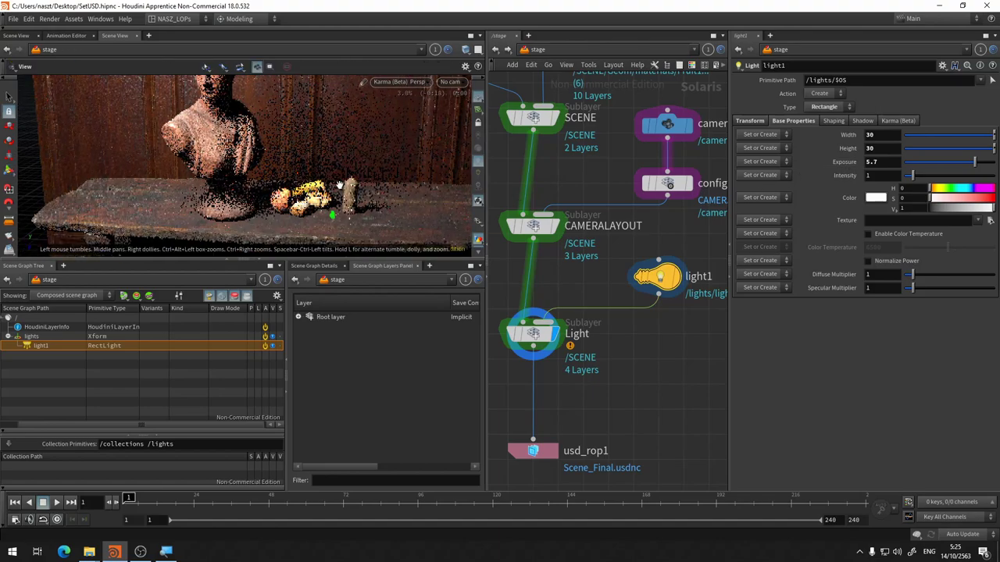
# Step: Re-place light1 by clicking in the viewport so the bust and fruit are evenly lit
pyautogui.press('Escape')
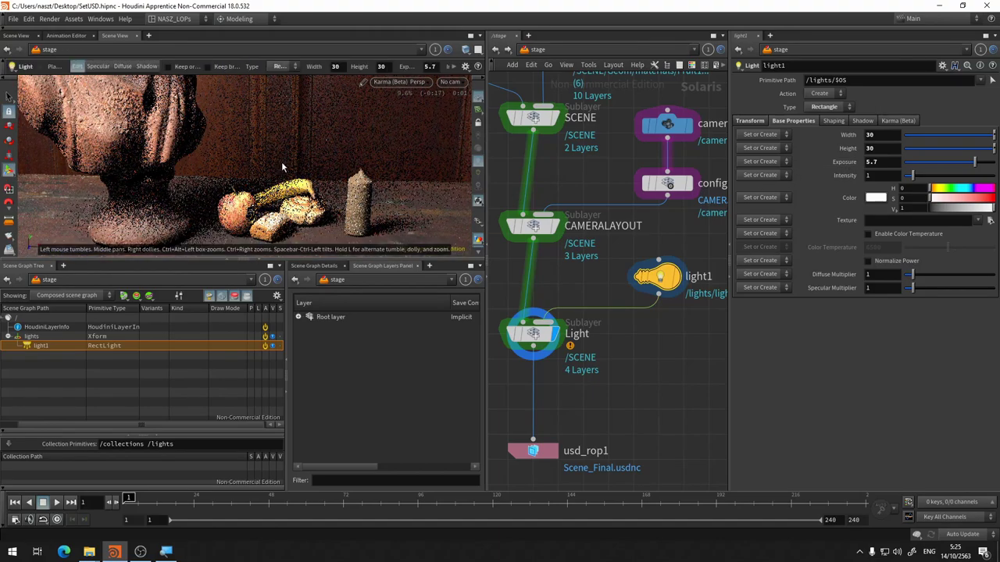
pyautogui.moveTo(275, 171); pyautogui.dragTo(335, 175)
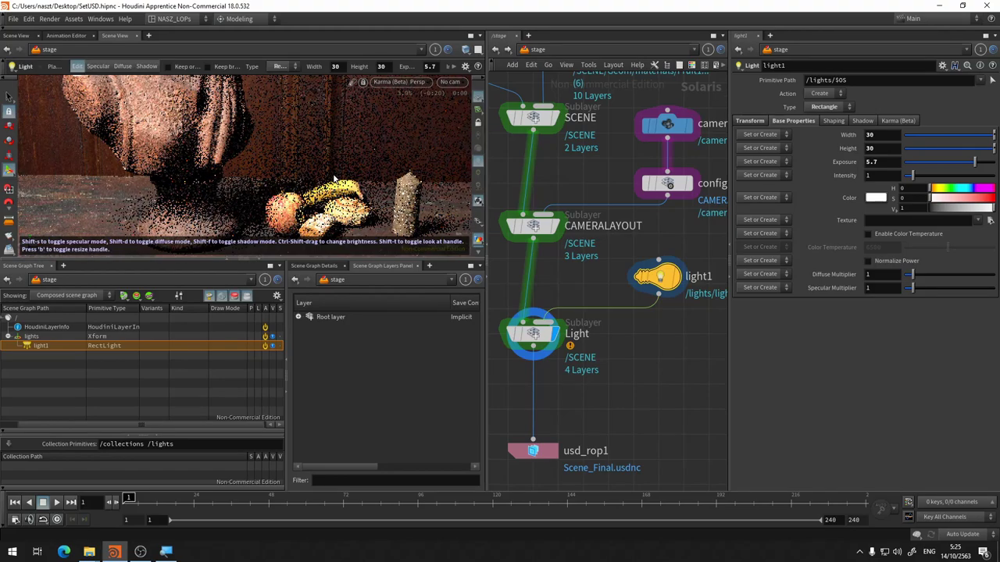
pyautogui.press('Return')
pyautogui.click(340, 147)
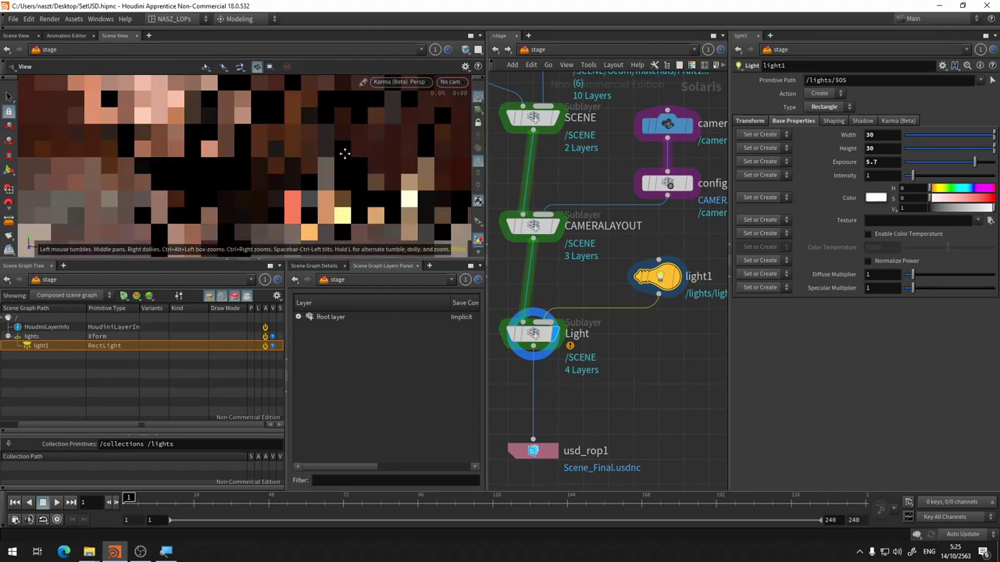
pyautogui.press('Escape')
pyautogui.scroll(3, 343, 157)
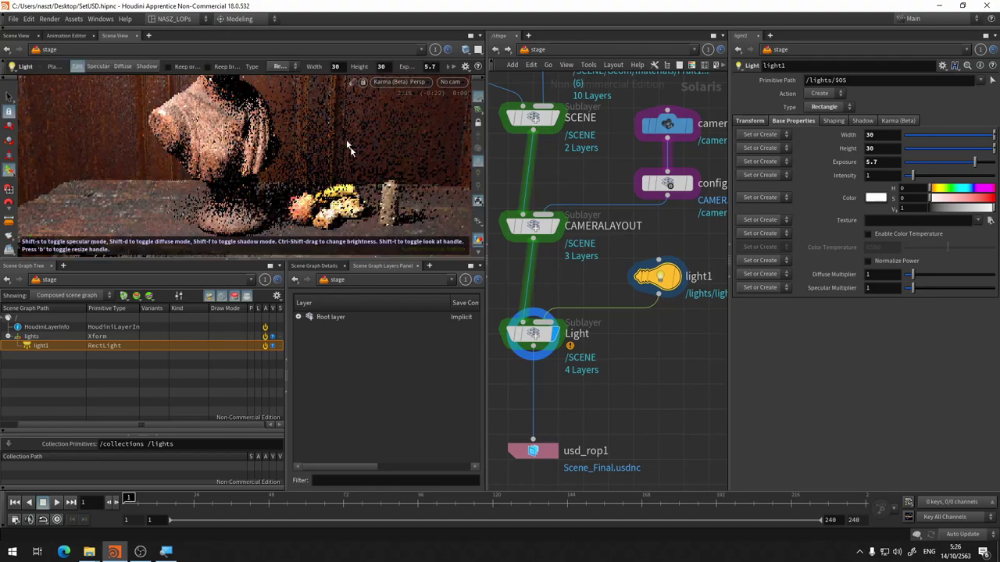
pyautogui.press('Return')
pyautogui.click(265, 161)
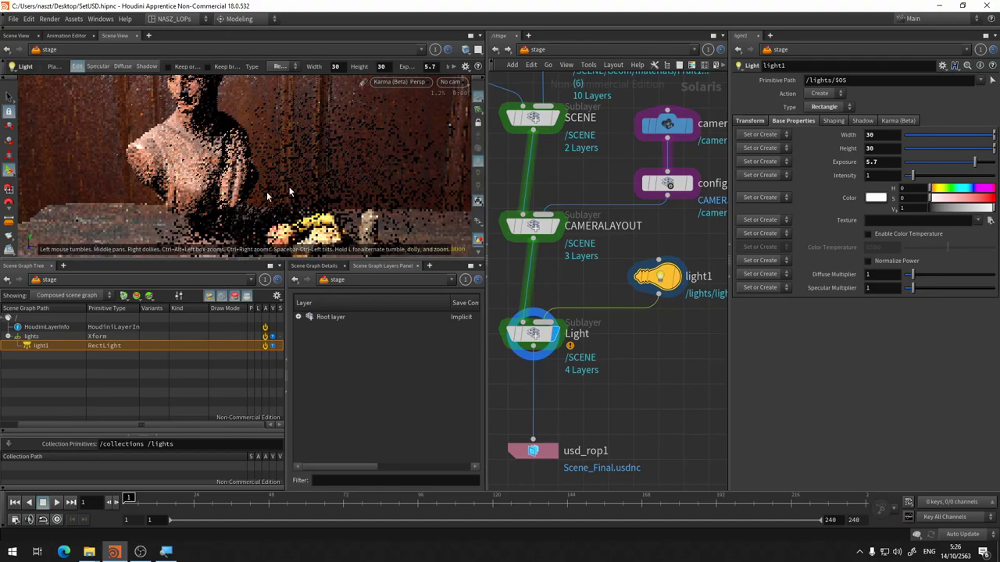
pyautogui.click(334, 156)
pyautogui.scroll(-2, 313, 170)
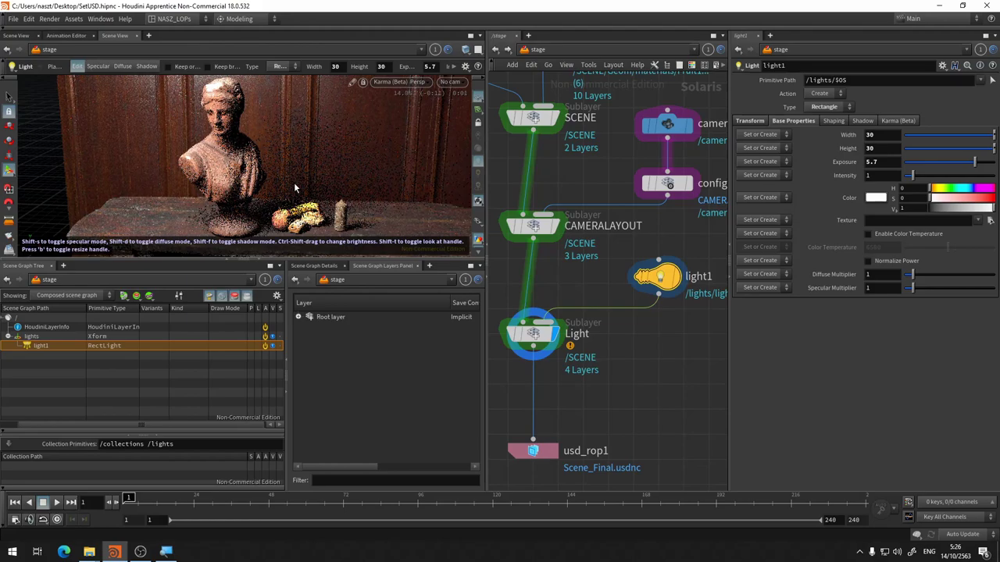
# Step: Open Display Options with D and lower the Render tab's Pixel Samples from 8 to 4
pyautogui.press('d')
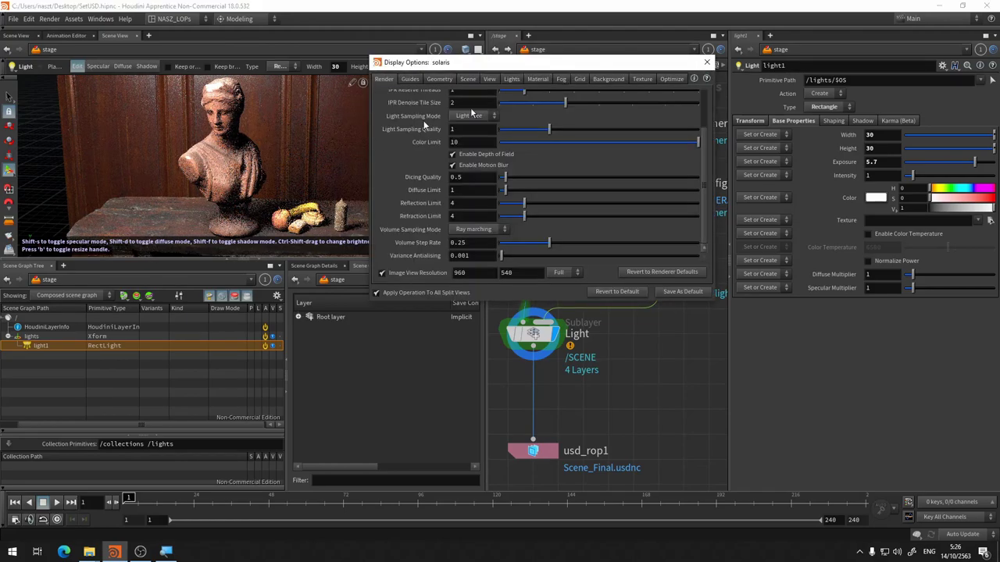
pyautogui.scroll(3, 469, 125)
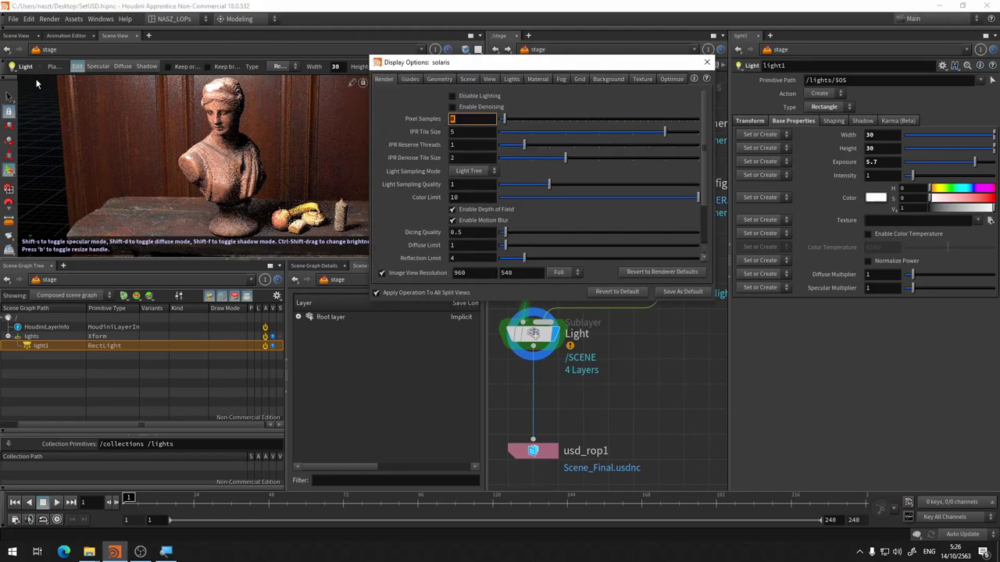
pyautogui.write('4')
pyautogui.press('Return')
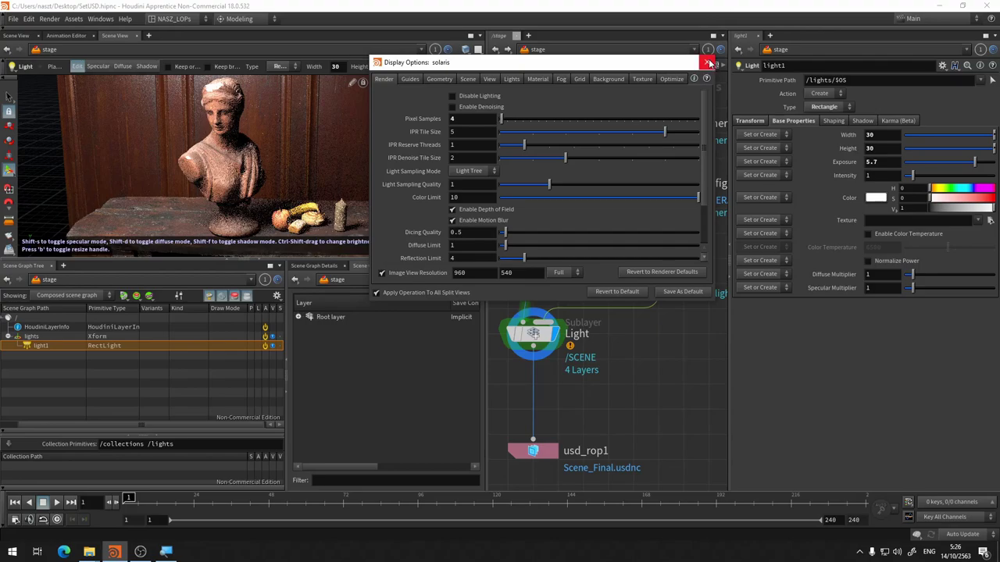
pyautogui.press('Escape')
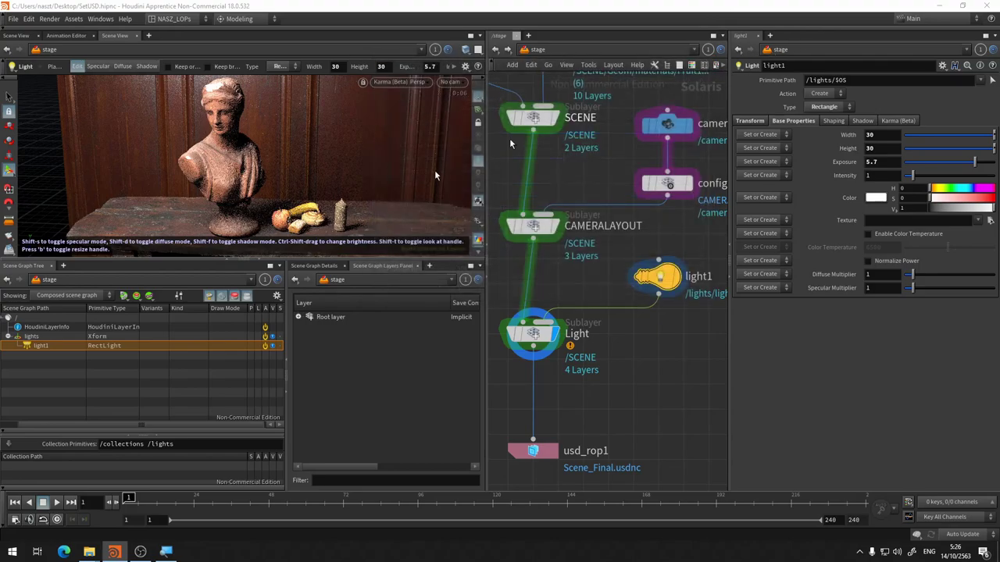
pyautogui.moveTo(322, 133)
pyautogui.mouseDown()
pyautogui.moveTo(342, 168)
pyautogui.moveTo(288, 189)
pyautogui.mouseUp()
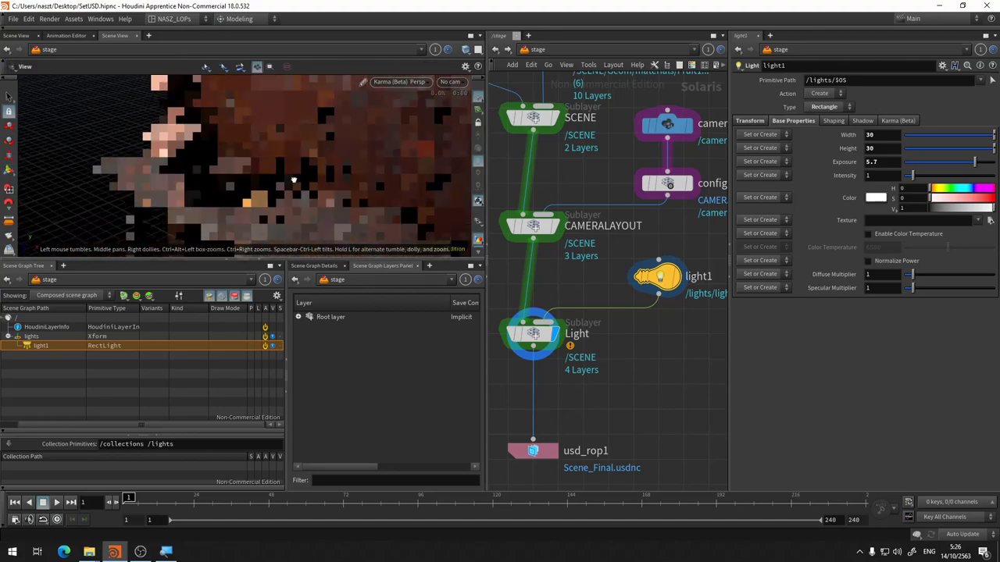
pyautogui.press('Return')
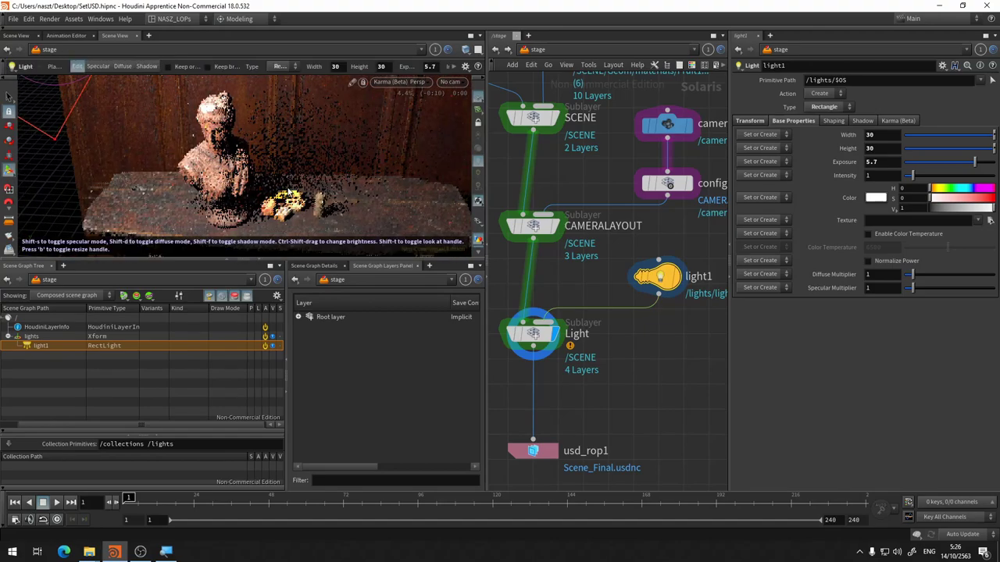
pyautogui.moveTo(289, 193); pyautogui.dragTo(230, 208)
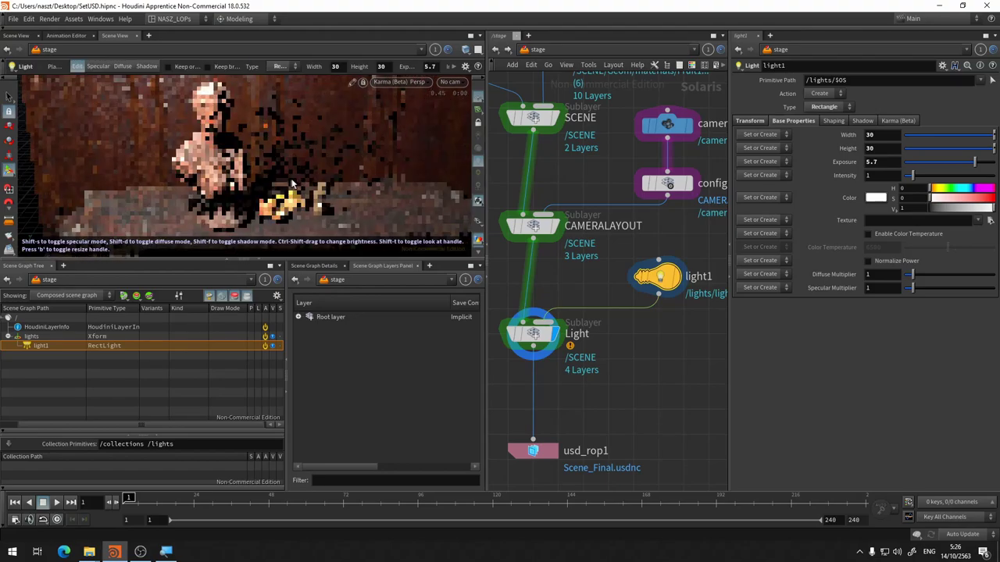
pyautogui.moveTo(239, 198)
pyautogui.mouseDown()
pyautogui.moveTo(281, 159)
pyautogui.moveTo(291, 186)
pyautogui.mouseUp()
pyautogui.press('Return')
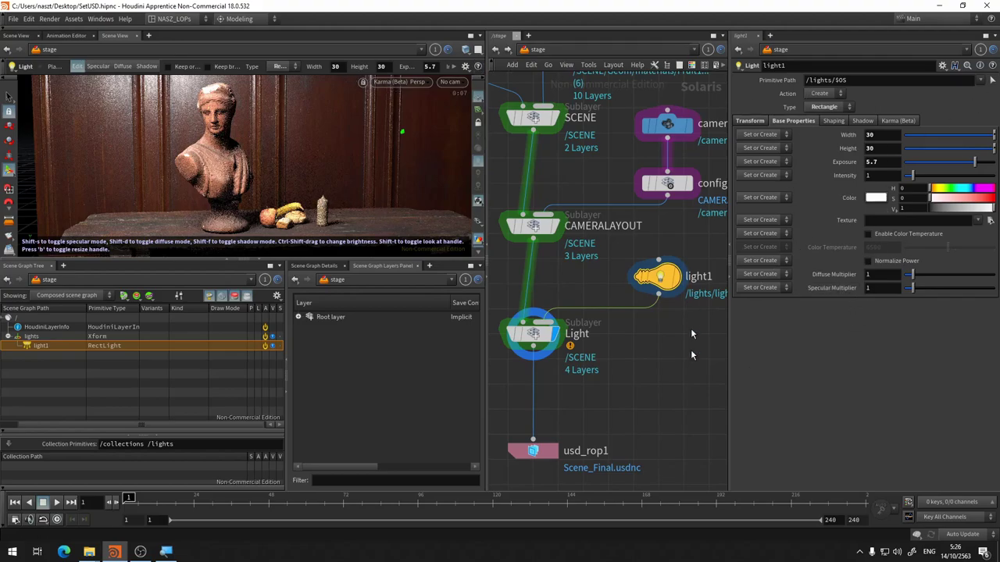
pyautogui.press('Escape')
pyautogui.scroll(-3, 331, 156)
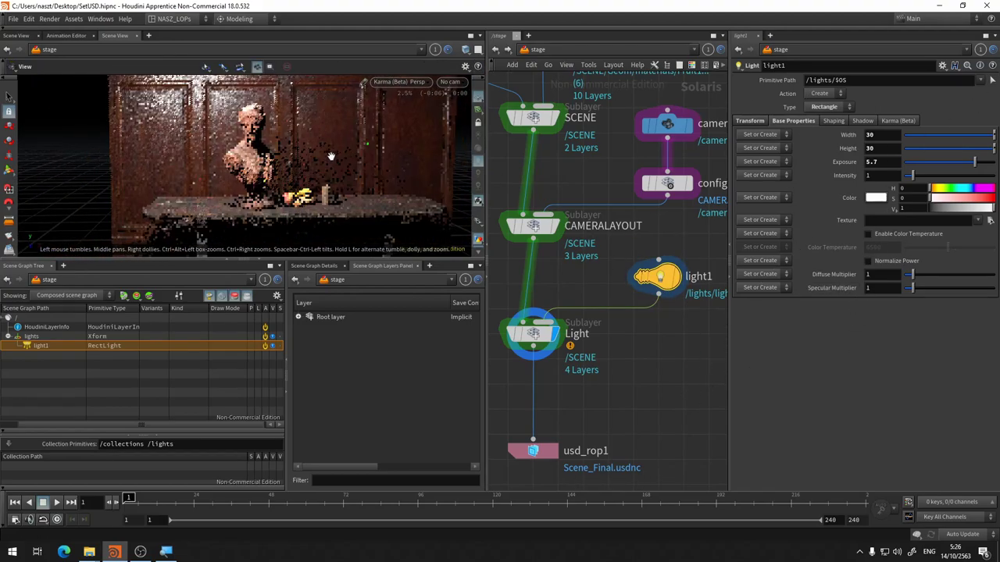
pyautogui.press('Return')
pyautogui.scroll(3, 331, 157)
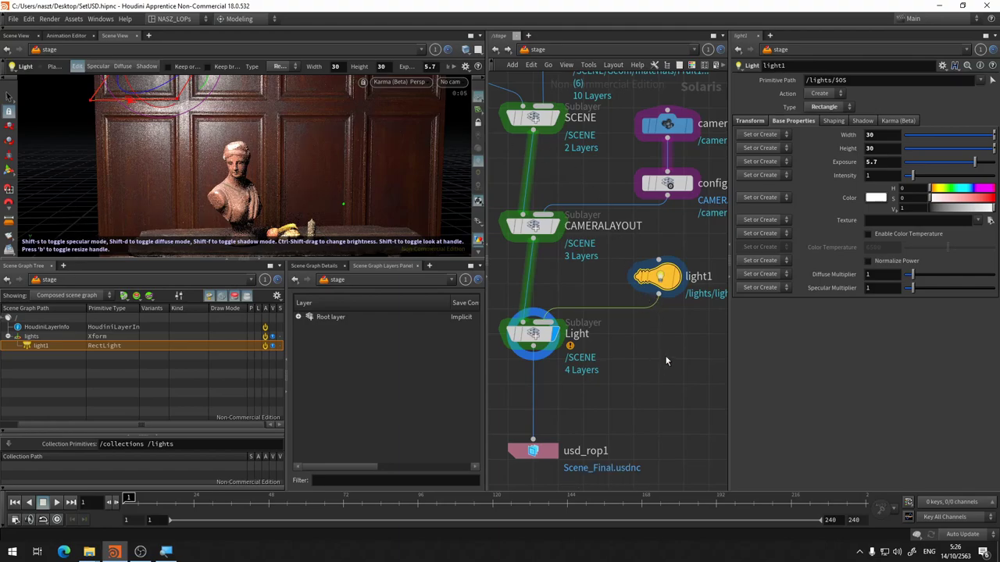
pyautogui.moveTo(659, 355); pyautogui.dragTo(589, 302, button='middle')
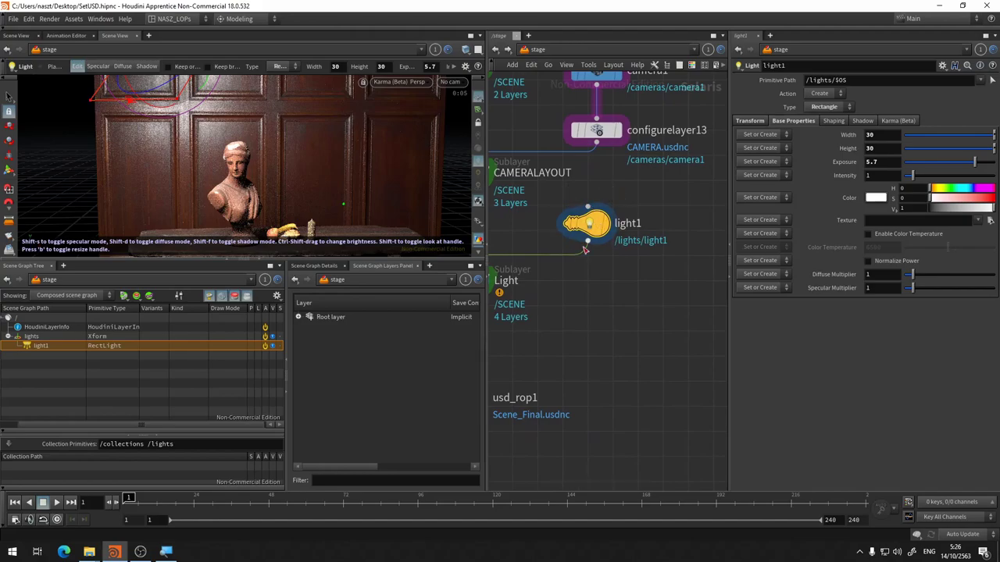
# Step: Copy and paste light1, dismiss the errors, and place the new light2 beside light1
pyautogui.hotkey('ctrl', 'c')
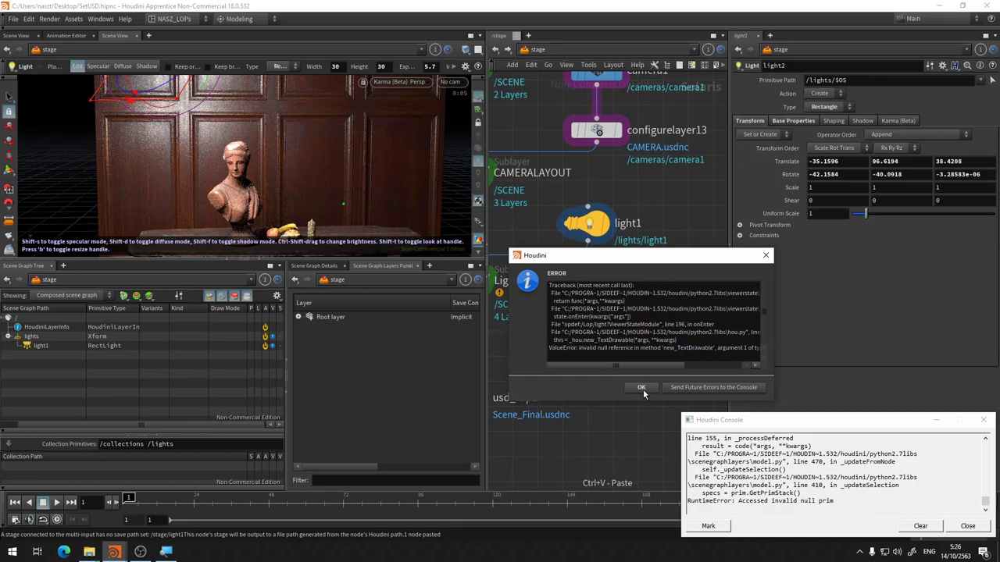
pyautogui.click(640, 388)
pyautogui.click(636, 452)
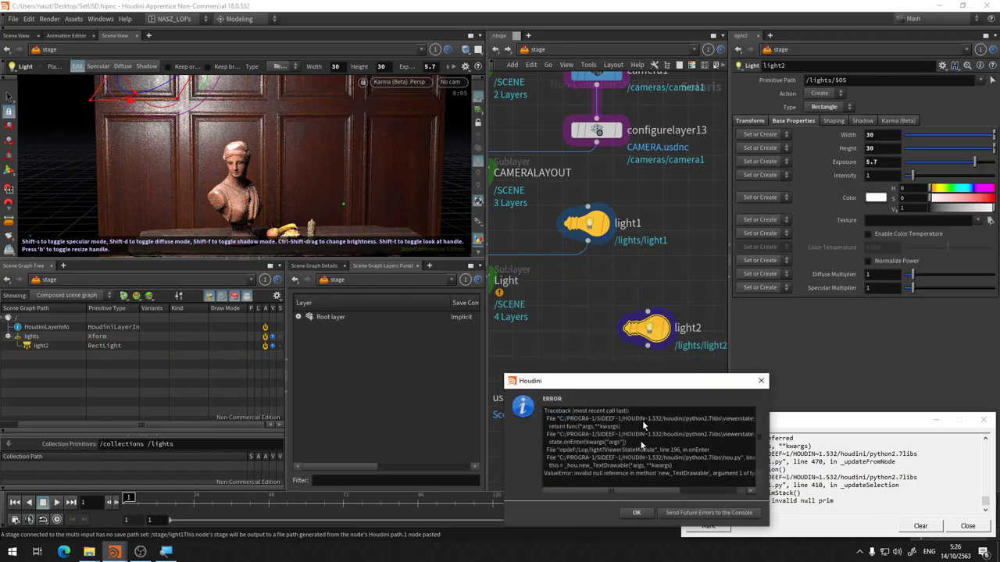
pyautogui.click(637, 513)
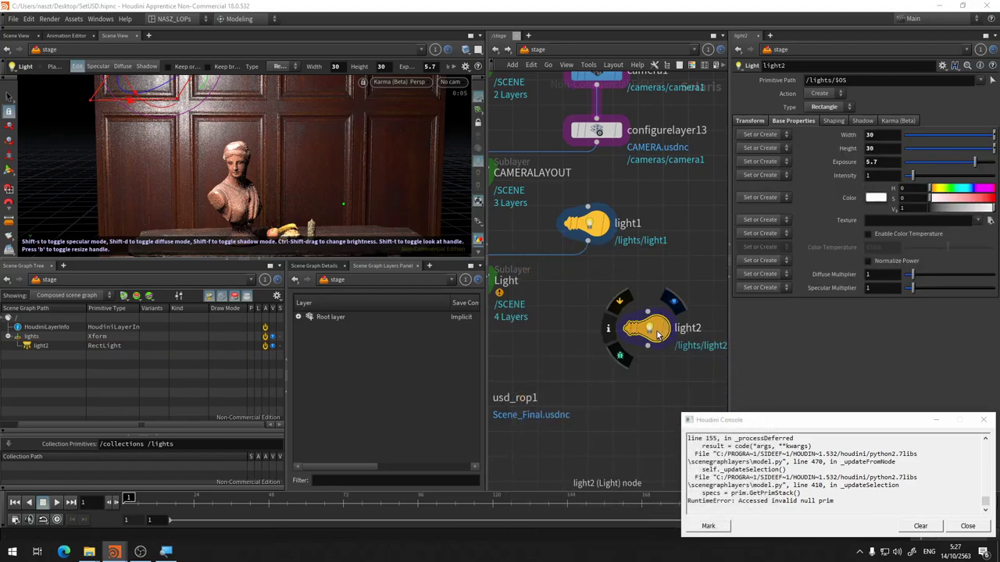
pyautogui.moveTo(657, 331); pyautogui.dragTo(687, 249)
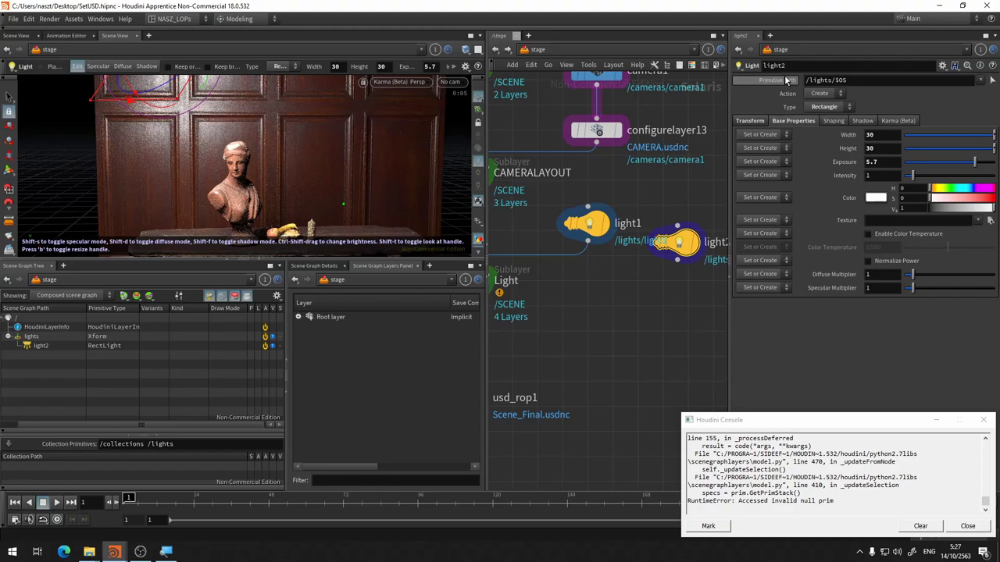
# Step: Rename the pasted light2 node to 'rimlight'
pyautogui.moveTo(686, 288); pyautogui.dragTo(619, 306, button='middle')
pyautogui.doubleClick(653, 259)
pyautogui.write('rimlig')
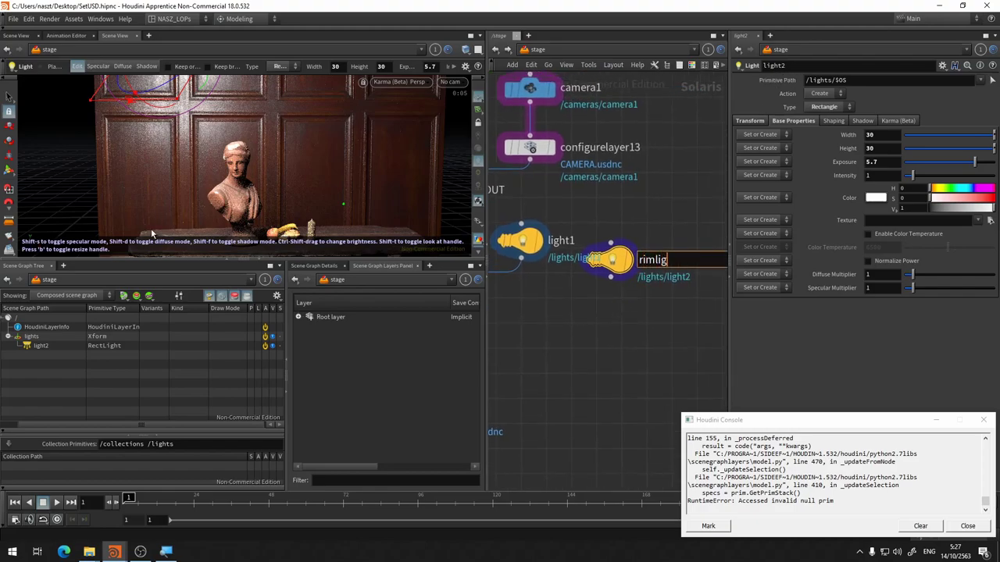
pyautogui.write('ht')
pyautogui.press('Return')
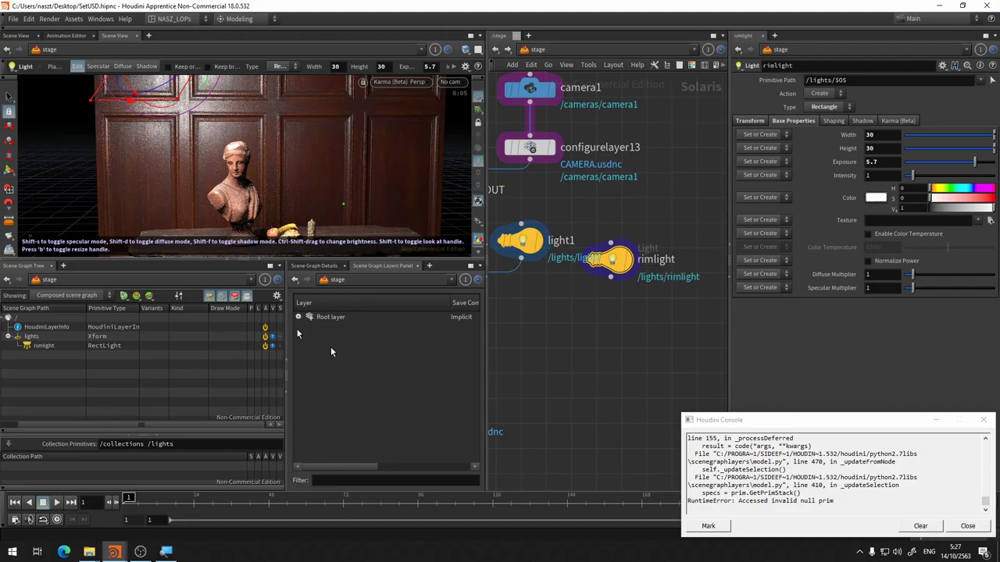
pyautogui.moveTo(629, 289)
pyautogui.mouseDown(button='middle')
pyautogui.moveTo(648, 252)
pyautogui.moveTo(712, 240)
pyautogui.mouseUp(button='middle')
# Step: Wire rimlight into the Light sublayer and bypass light1 so only the rim light shows
pyautogui.click(718, 225)
pyautogui.click(508, 222)
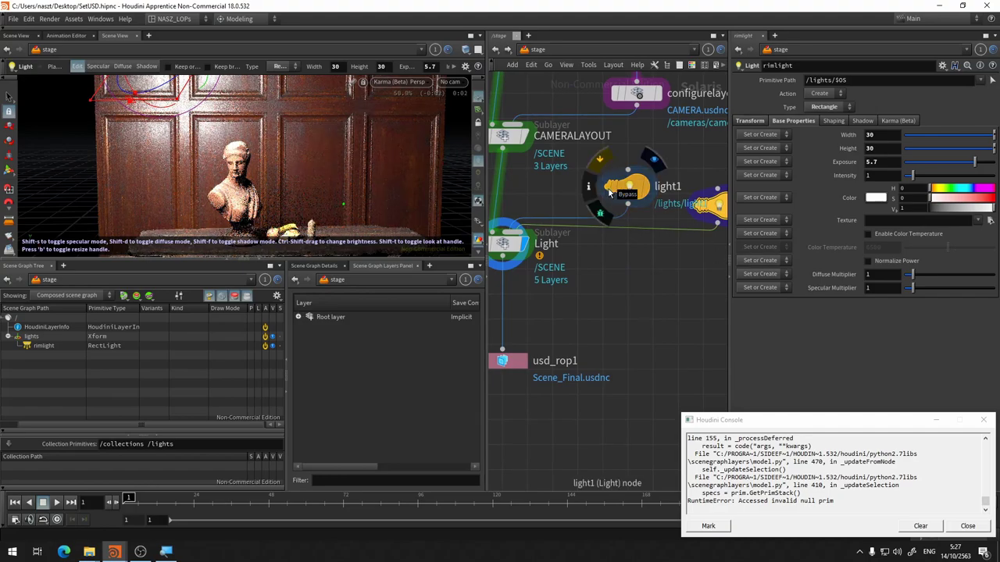
pyautogui.click(610, 192)
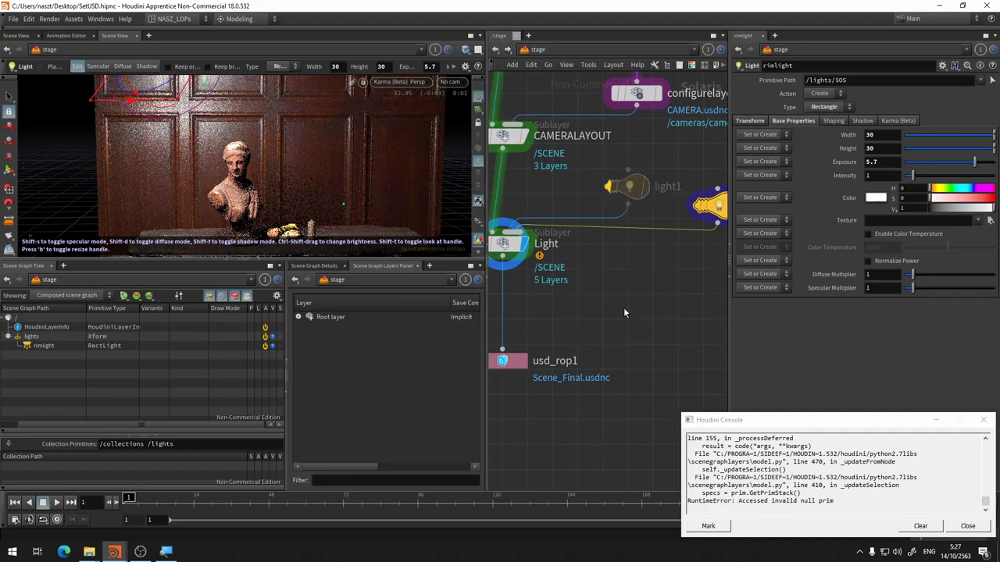
pyautogui.moveTo(634, 304); pyautogui.dragTo(577, 321, button='middle')
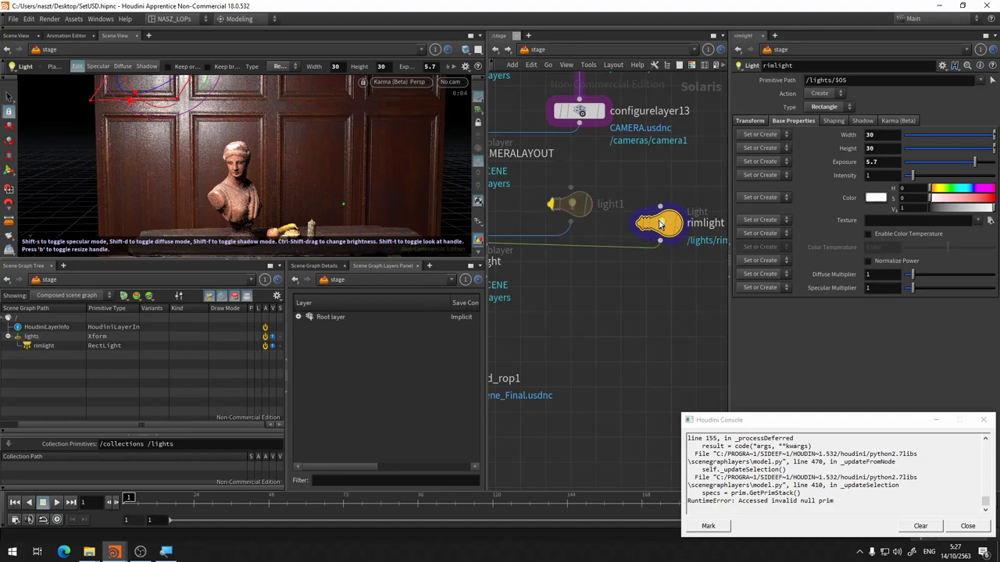
# Step: Switch the Light tool to specular placement and re-aim rimlight around the bust
pyautogui.press('Escape')
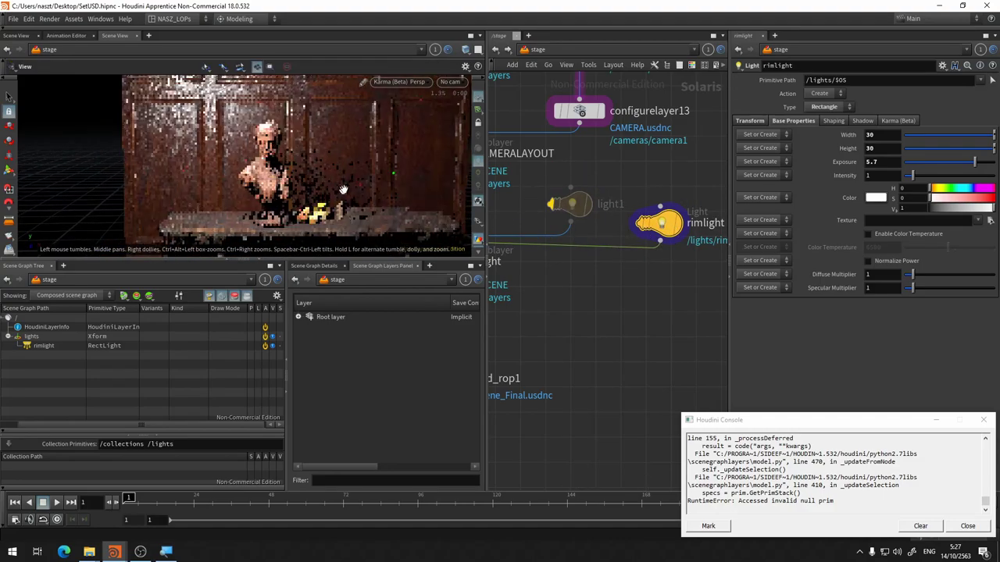
pyautogui.press('Return')
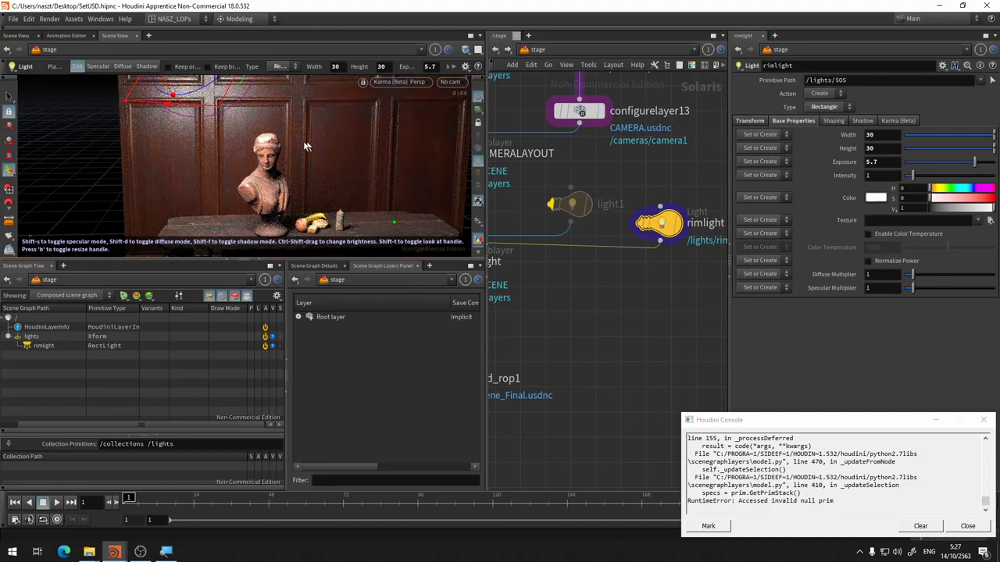
pyautogui.hotkey('shift', 's')
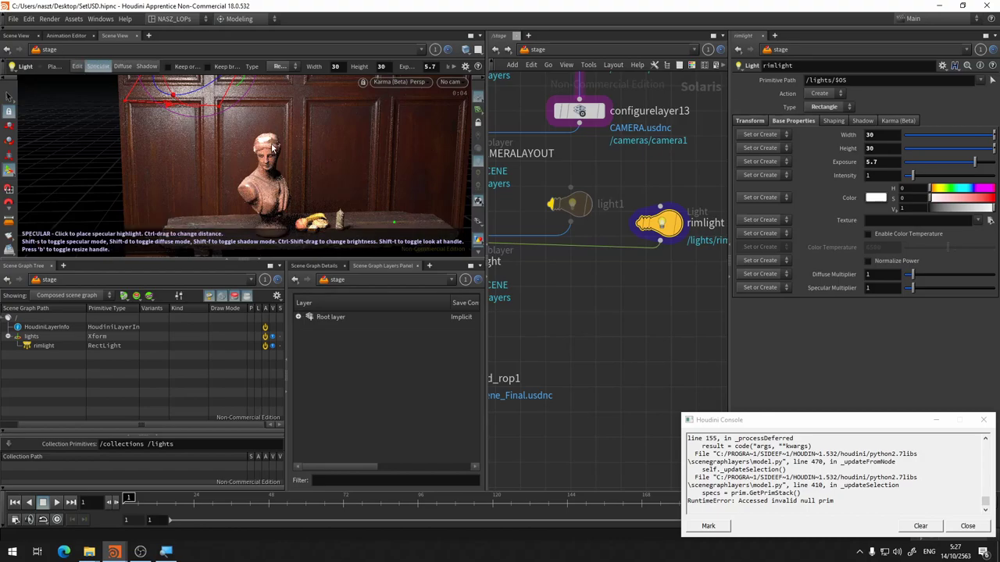
pyautogui.click(287, 189)
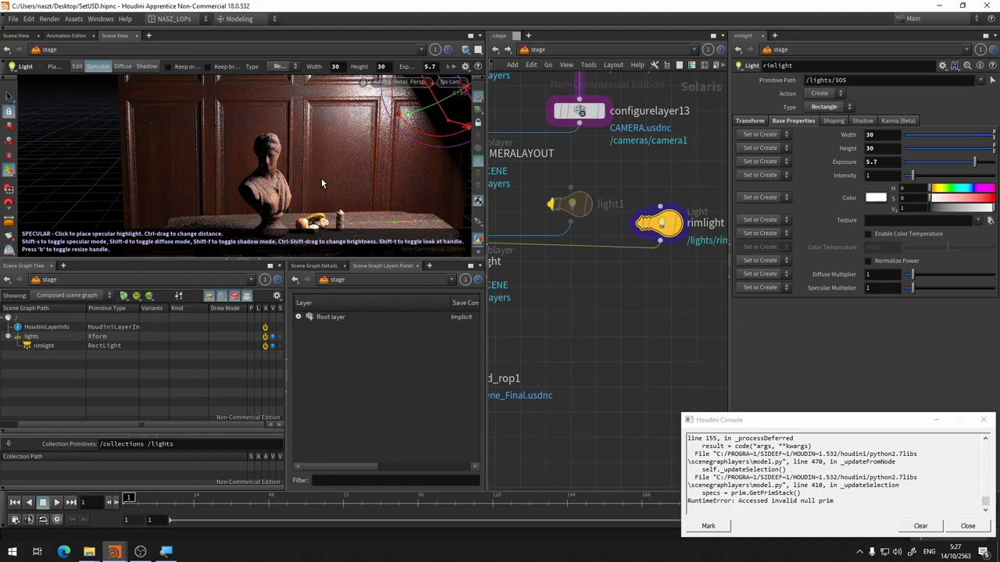
pyautogui.moveTo(321, 184); pyautogui.dragTo(245, 186)
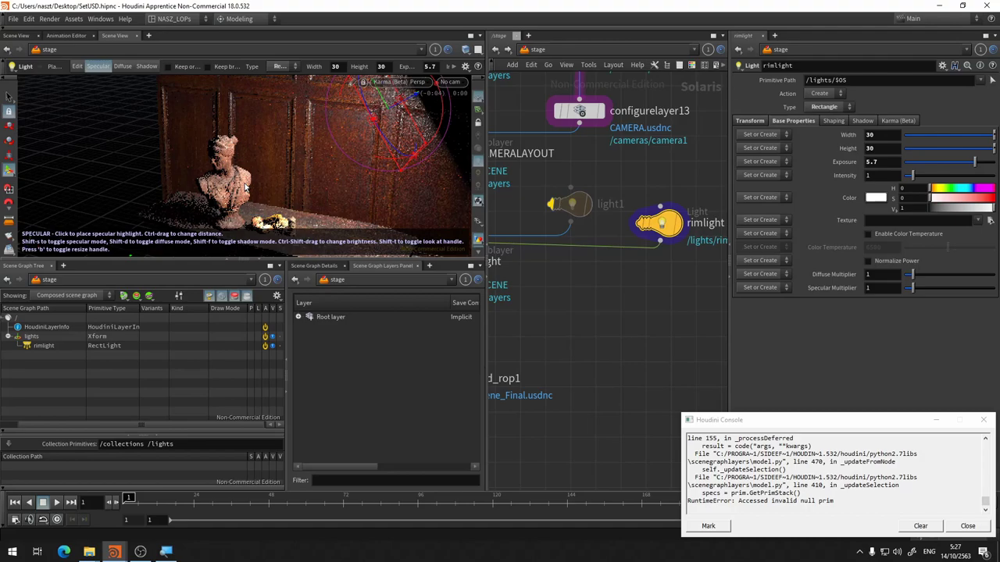
pyautogui.click(245, 186)
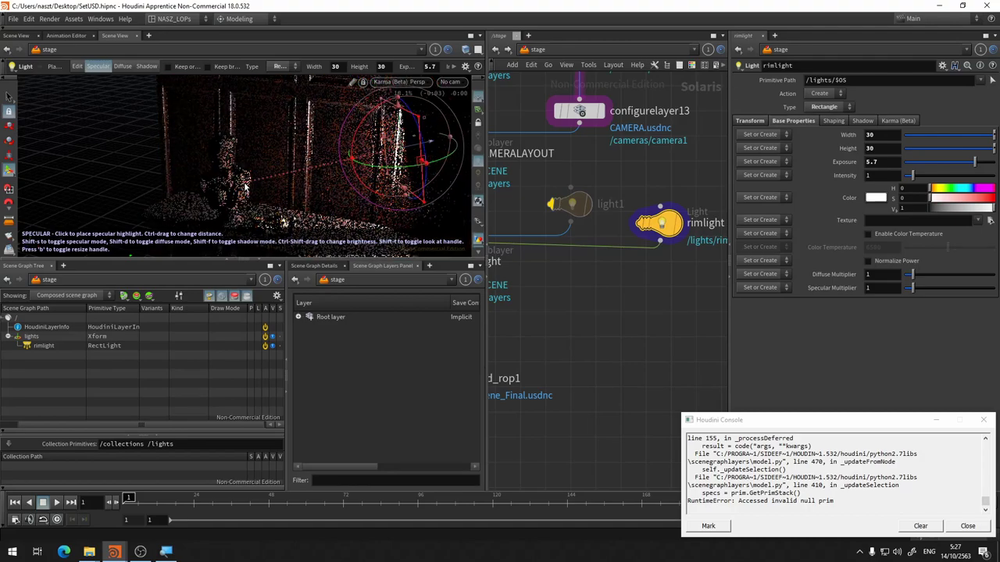
pyautogui.moveTo(245, 186); pyautogui.dragTo(298, 211)
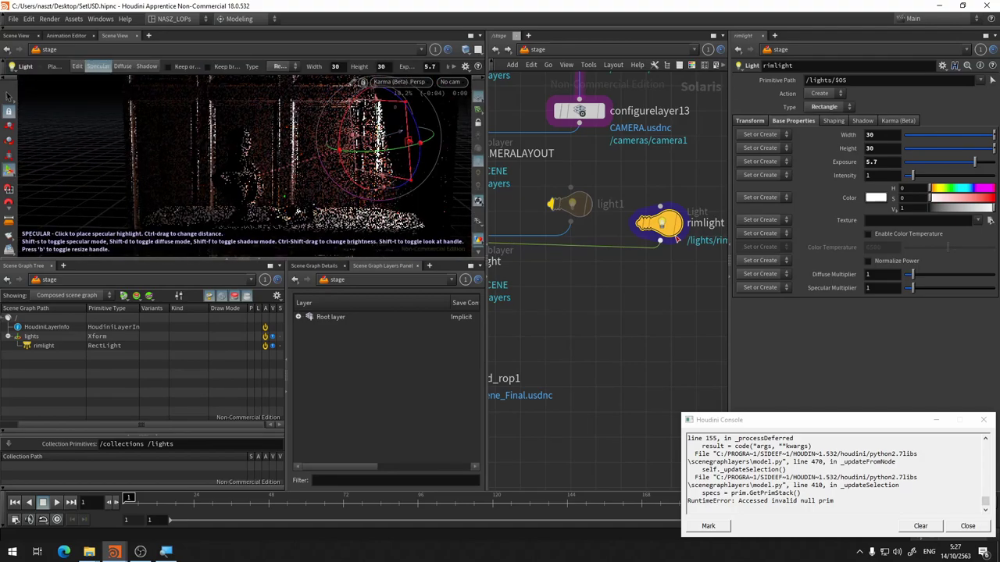
# Step: Orbit the view and keep re-placing rimlight's specular highlight on the bust
pyautogui.press('Escape')
pyautogui.moveTo(298, 211); pyautogui.dragTo(189, 178)
pyautogui.press('Return')
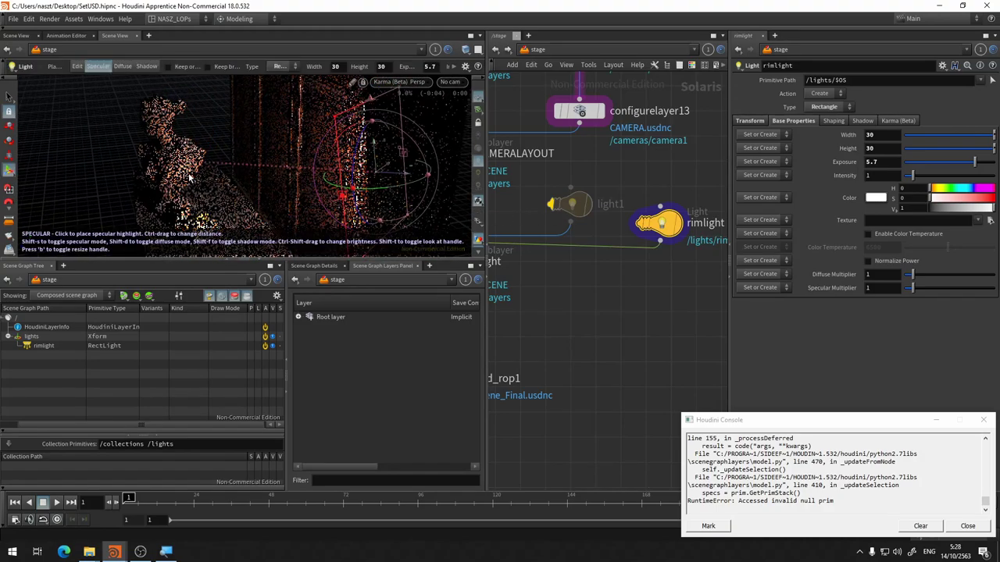
pyautogui.click(188, 172)
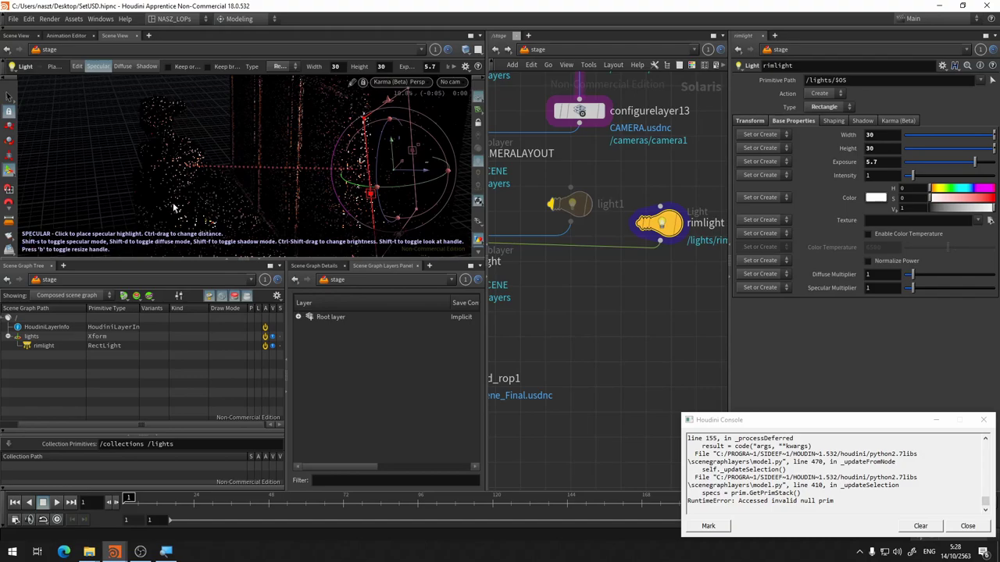
pyautogui.click(251, 186)
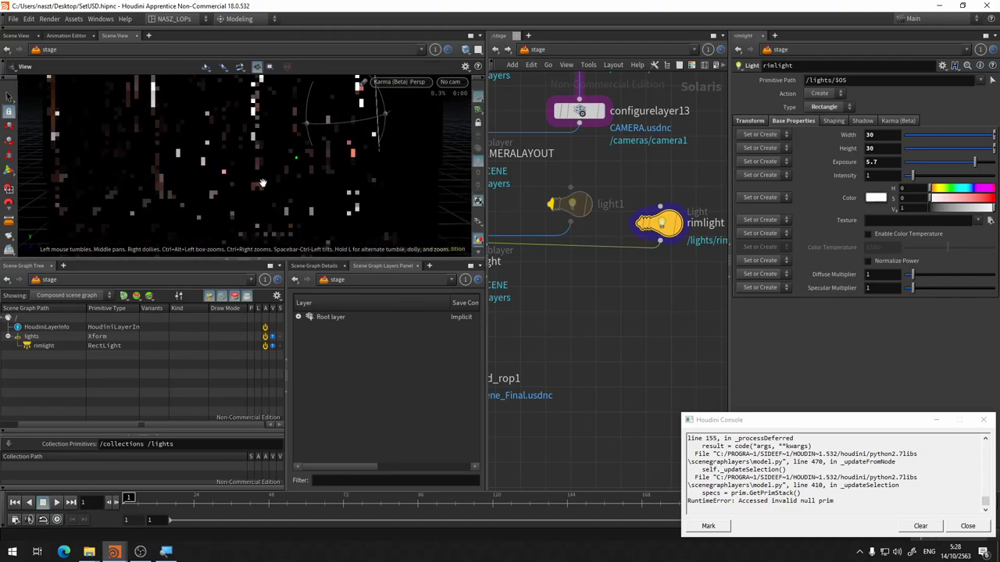
pyautogui.moveTo(228, 163); pyautogui.dragTo(216, 163)
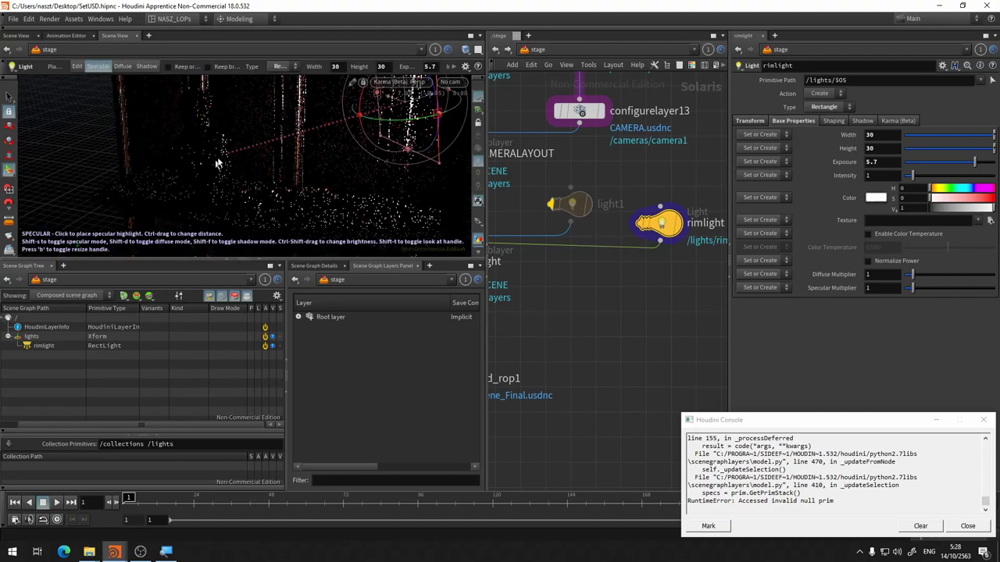
pyautogui.press('Return')
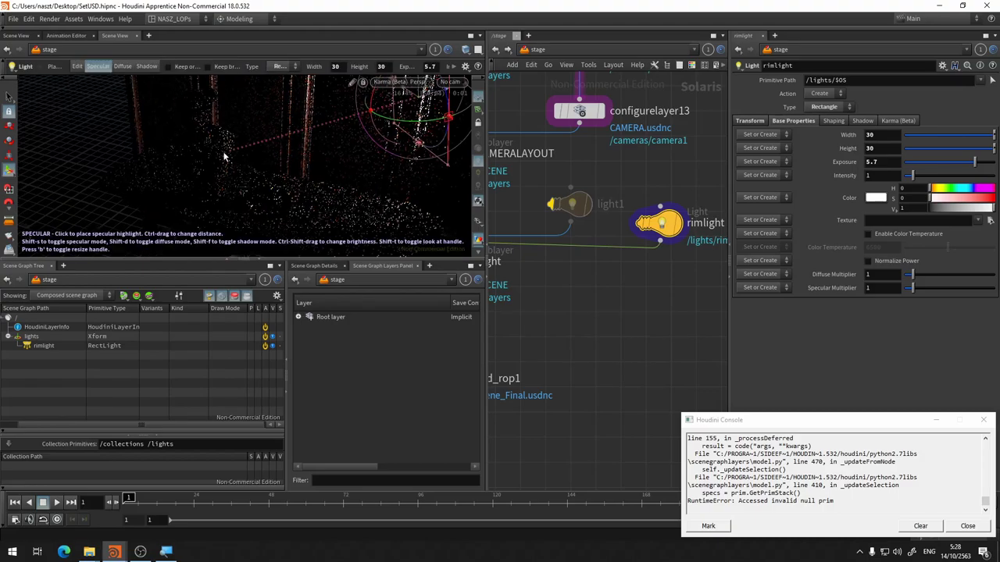
pyautogui.click(229, 150)
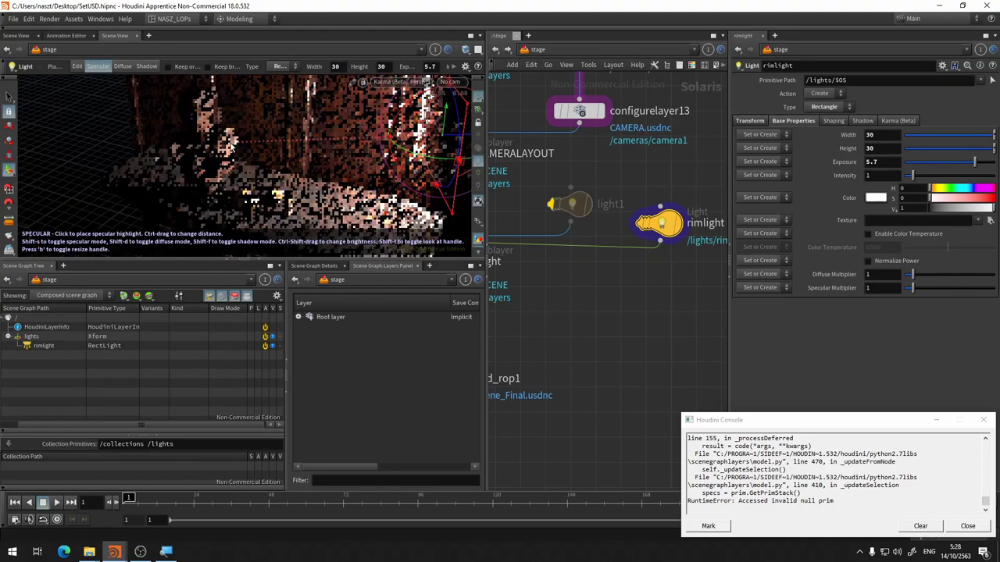
pyautogui.press('Escape')
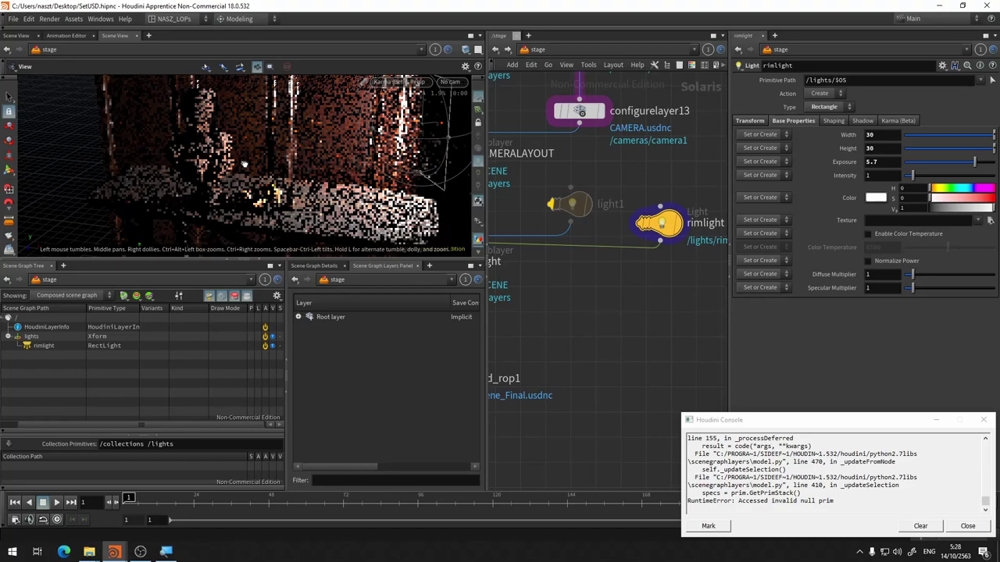
pyautogui.press('Return')
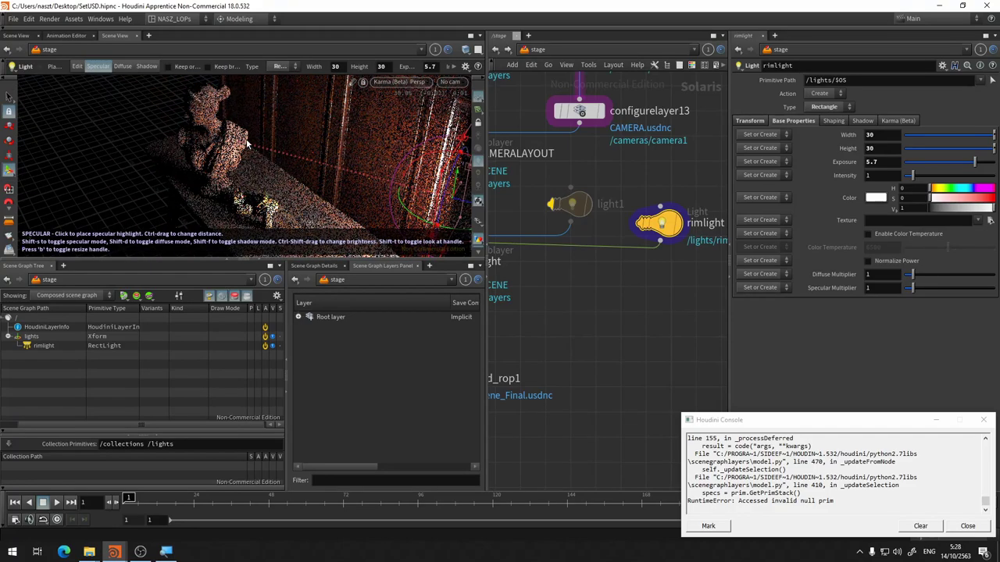
pyautogui.click(236, 150)
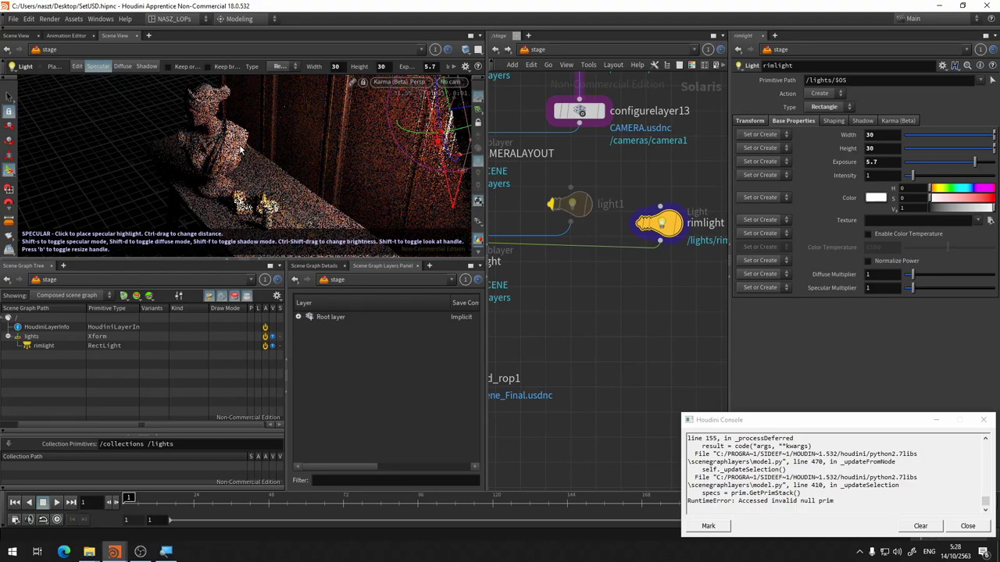
pyautogui.click(239, 149)
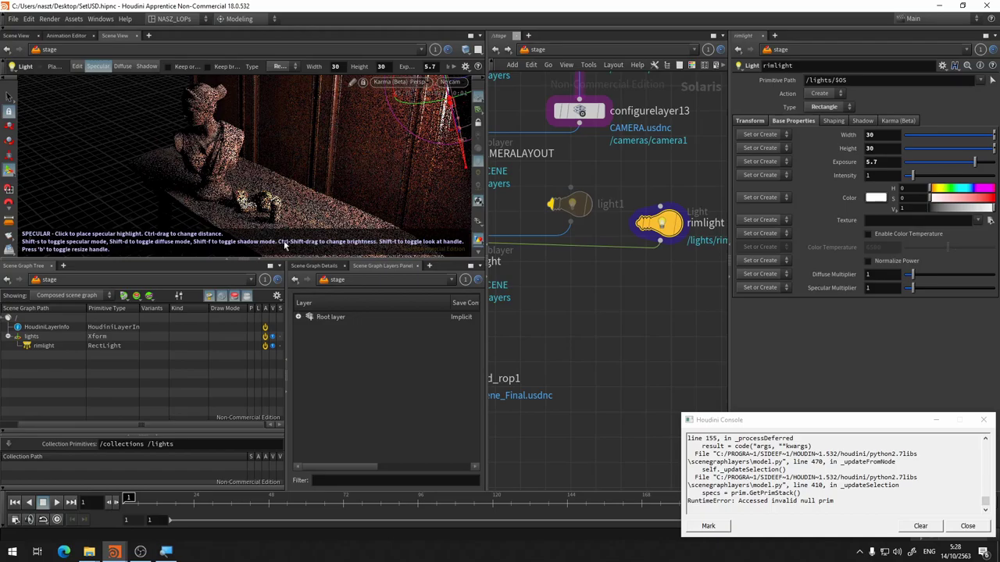
# Step: Look through camera1 to check the backlit bust against the wall
pyautogui.press('Escape')
pyautogui.scroll(3, 329, 215)
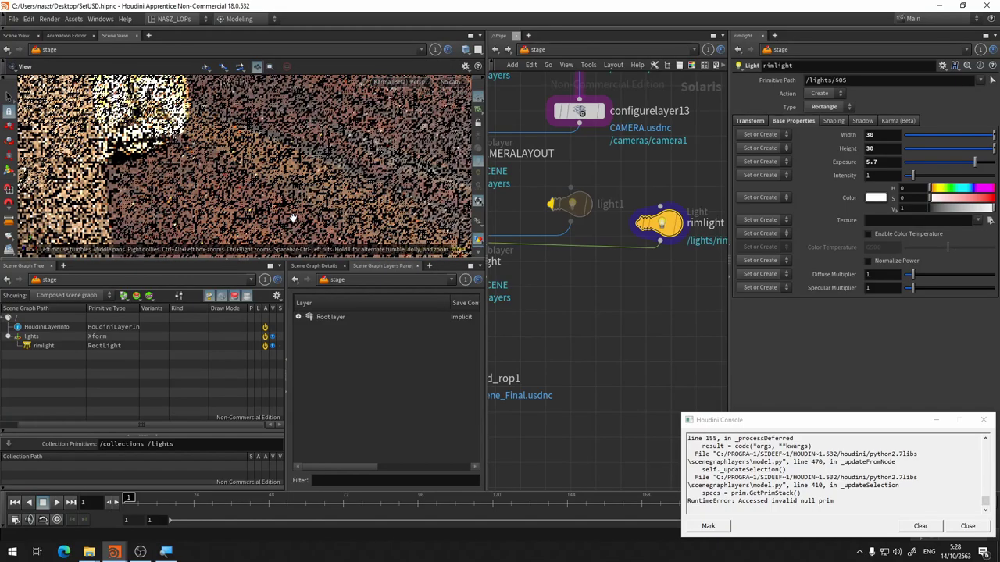
pyautogui.scroll(3, 367, 206)
pyautogui.scroll(-5, 367, 206)
pyautogui.press('Return')
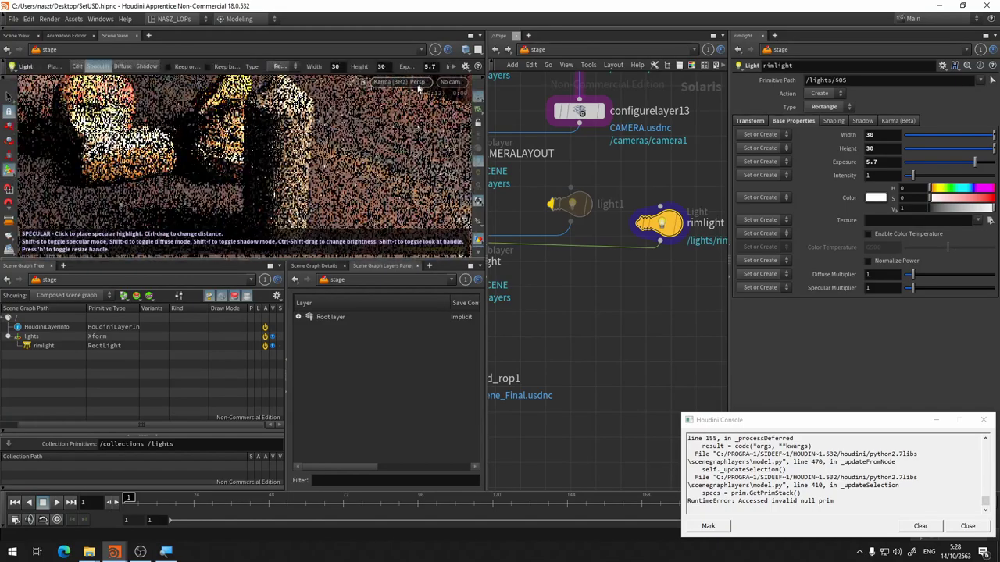
pyautogui.click(450, 82)
pyautogui.click(467, 93)
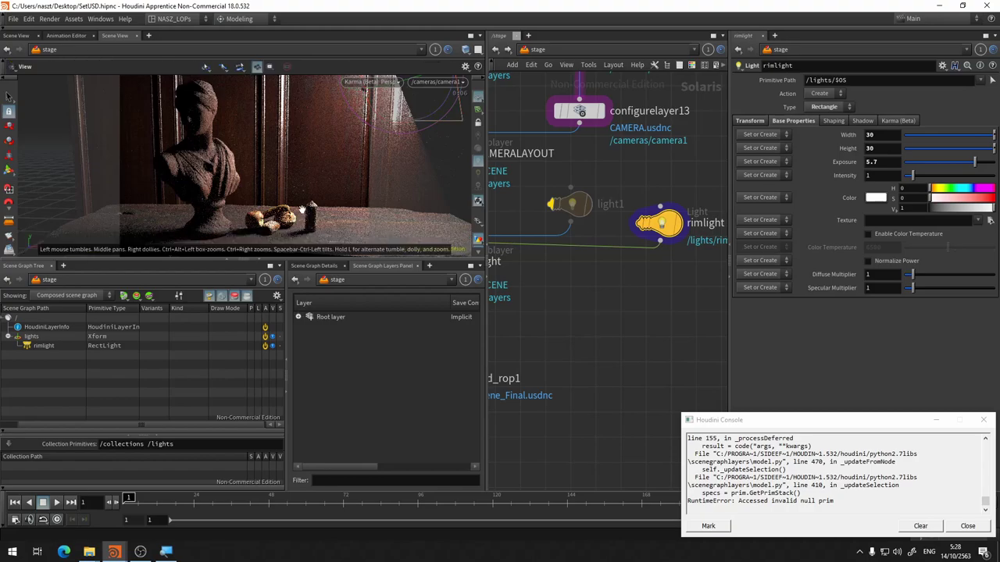
# Step: Place rimlight's highlight on the bust and nudge its aim point several times
pyautogui.scroll(3, 300, 218)
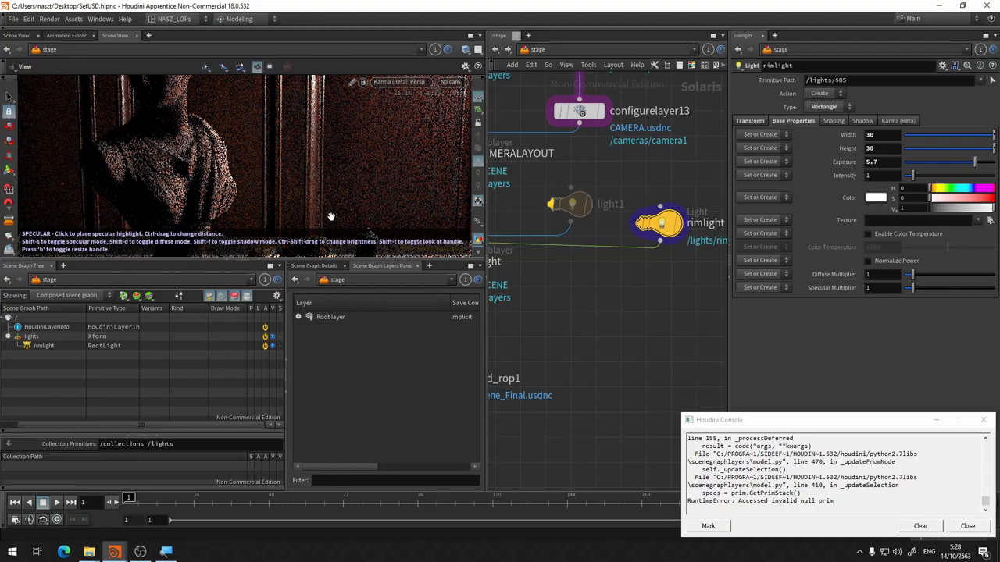
pyautogui.scroll(-3, 312, 212)
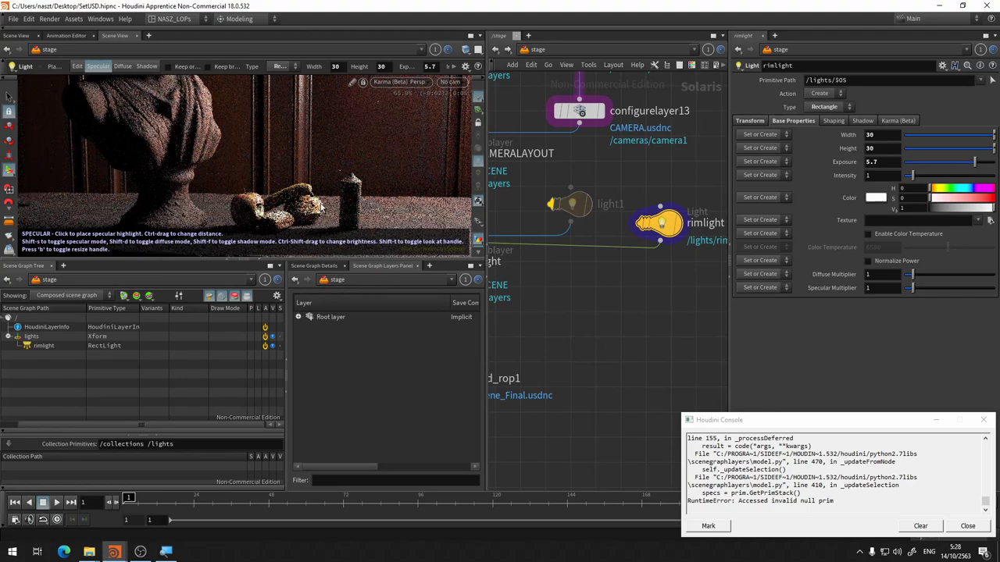
pyautogui.click(360, 196)
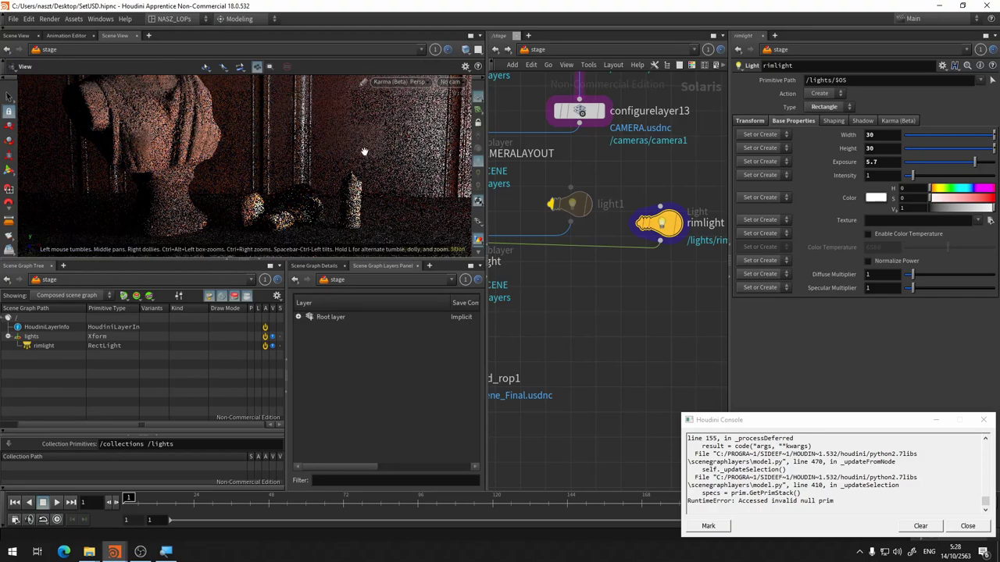
pyautogui.press('Escape')
pyautogui.press('Return')
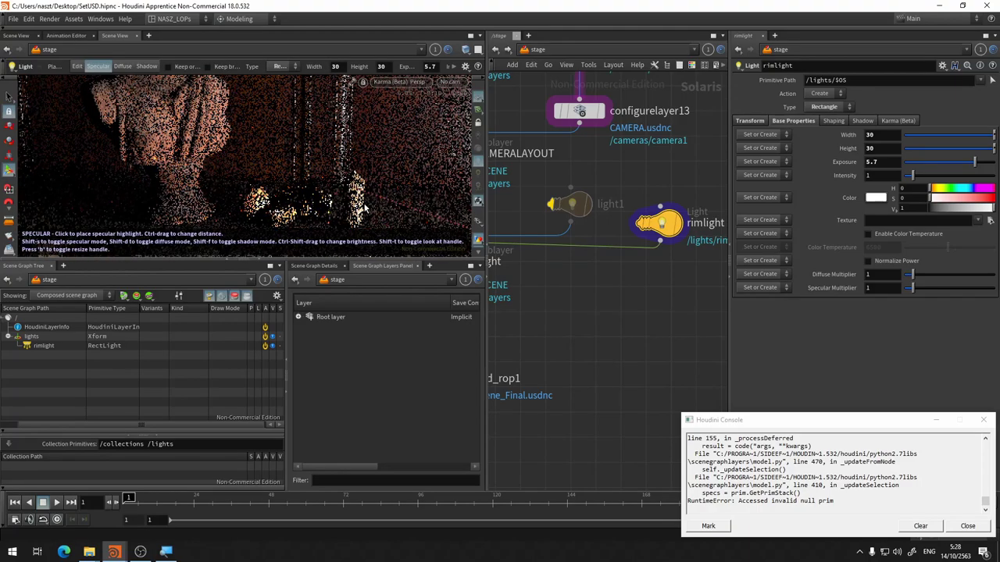
pyautogui.click(361, 204)
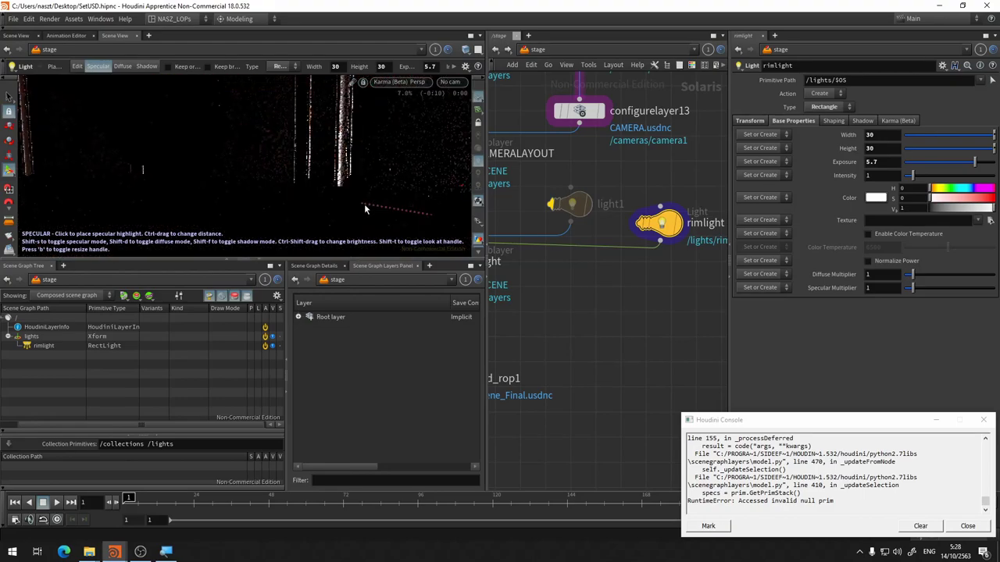
pyautogui.click(354, 215)
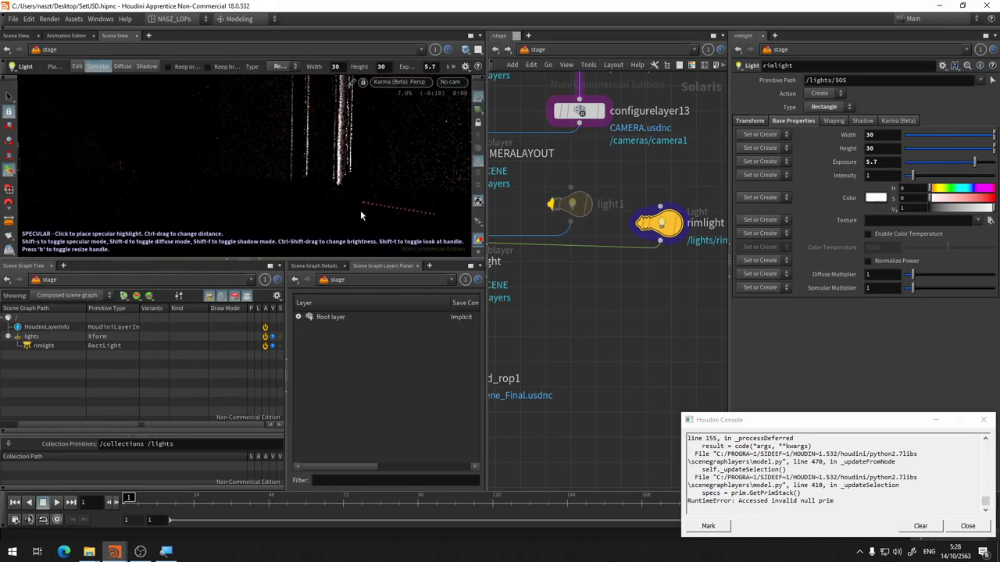
pyautogui.click(224, 125)
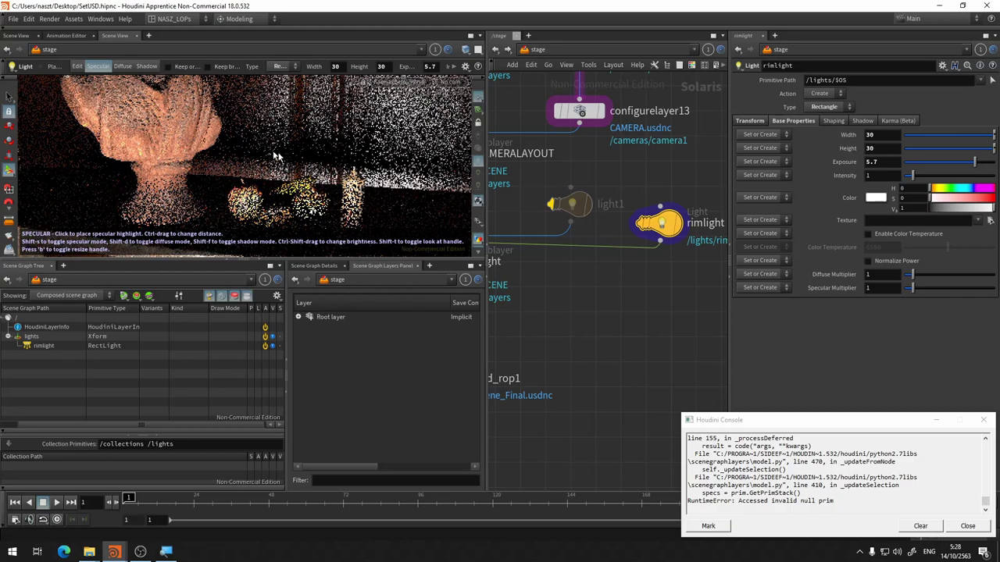
pyautogui.click(221, 132)
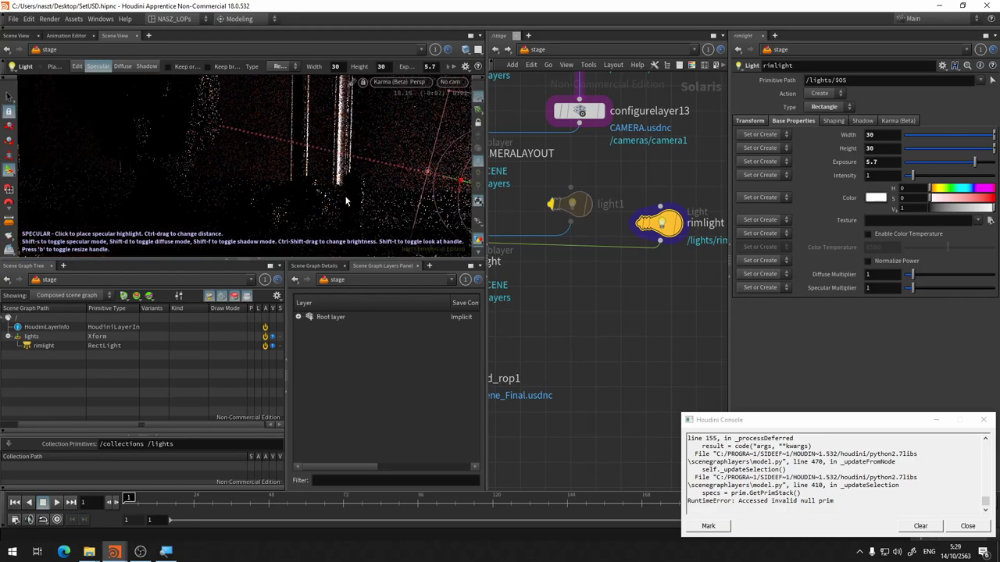
# Step: Orbit the view, then move rimlight to new positions around the bust
pyautogui.moveTo(295, 166); pyautogui.dragTo(312, 156)
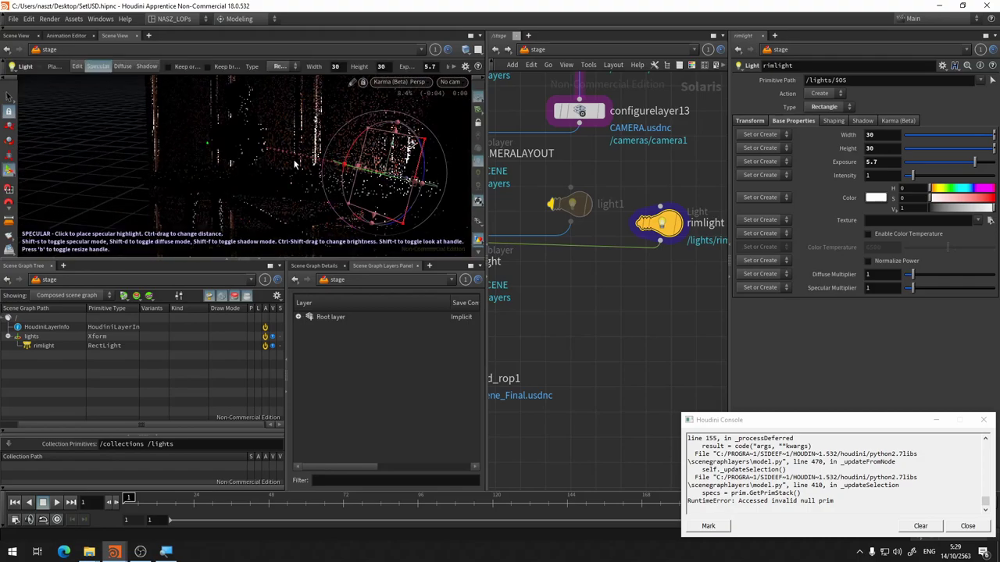
pyautogui.press('Escape')
pyautogui.press('Return')
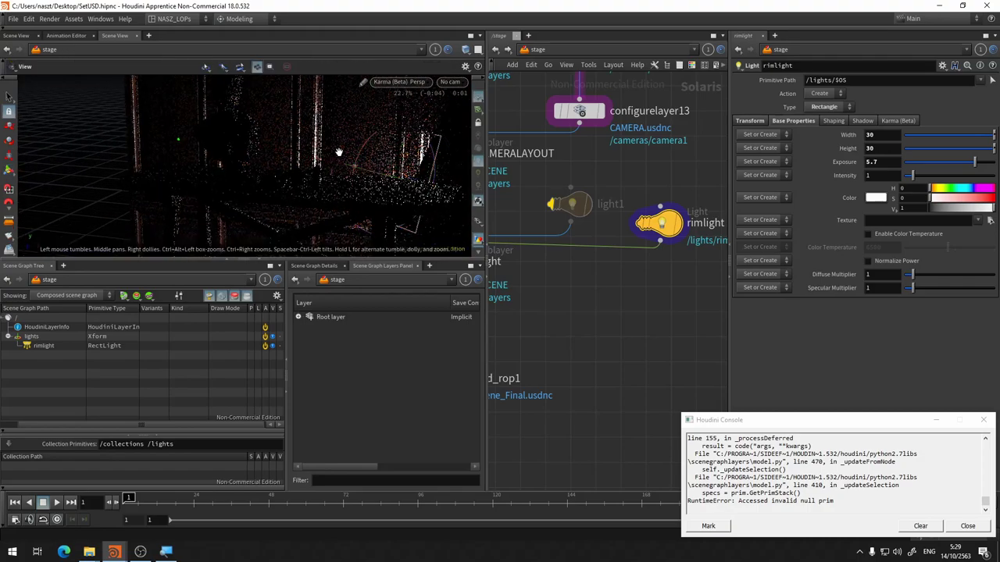
pyautogui.click(340, 159)
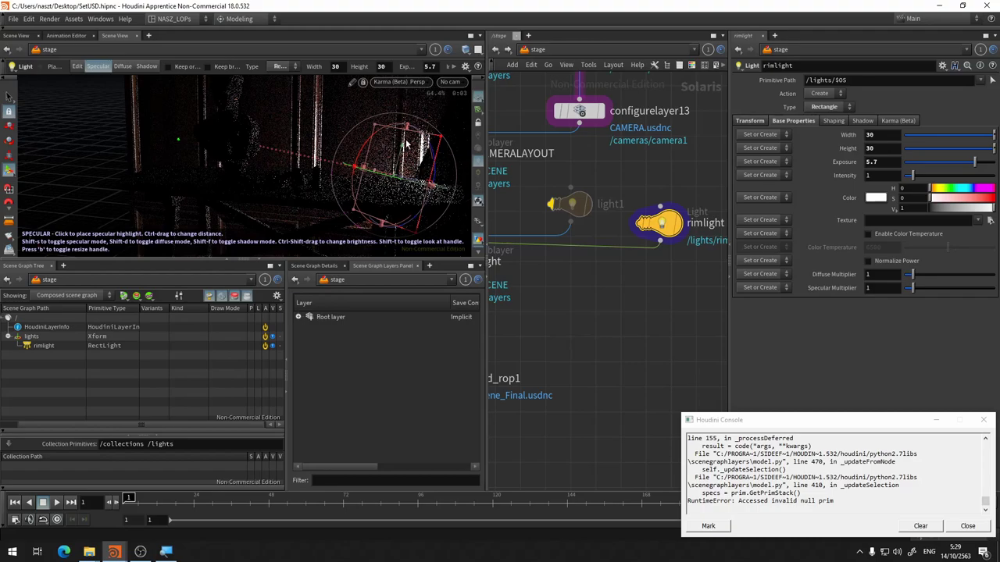
pyautogui.moveTo(404, 150); pyautogui.dragTo(229, 145)
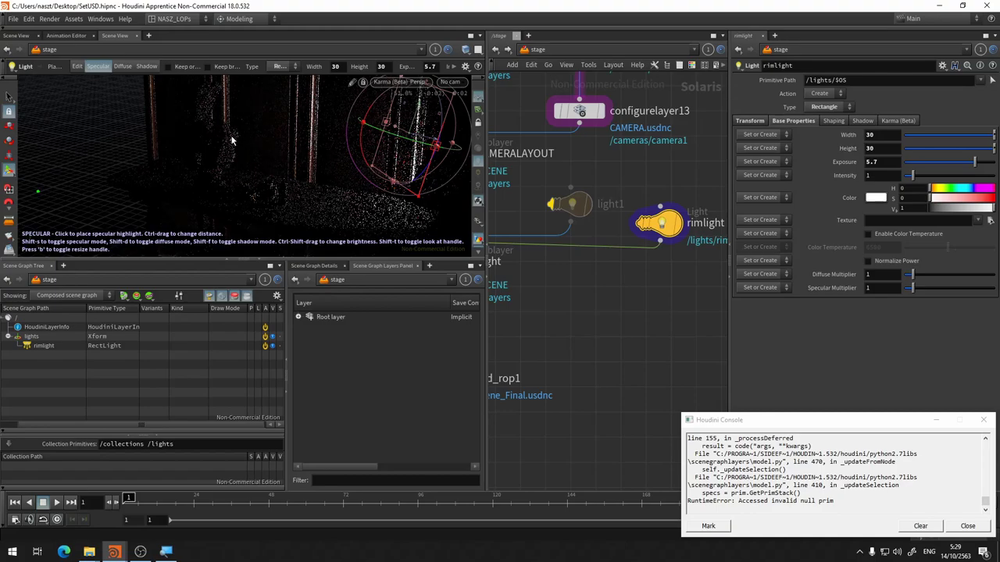
pyautogui.click(258, 167)
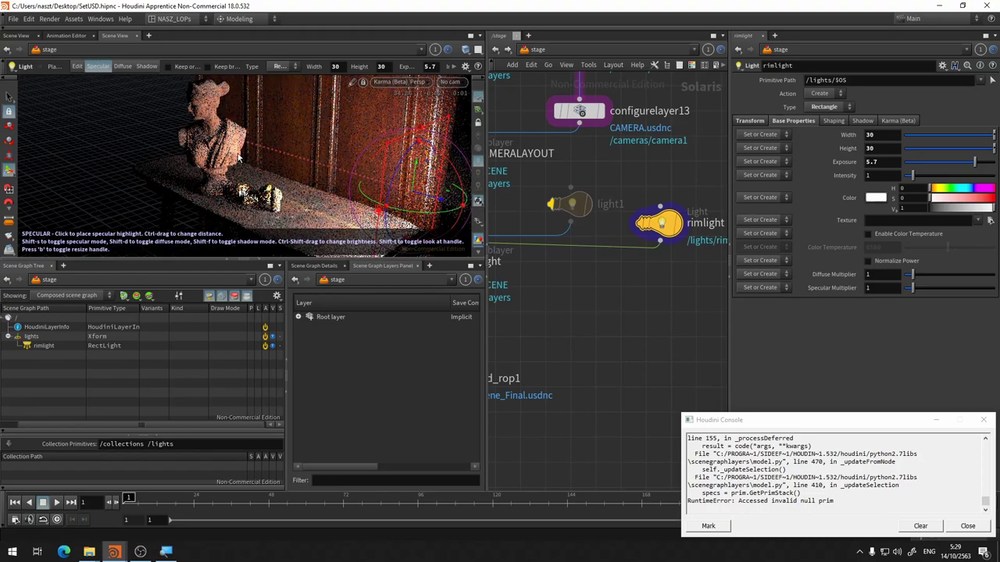
# Step: Try further rimlight positions, first higher to the upper right, then lower
pyautogui.press('Escape')
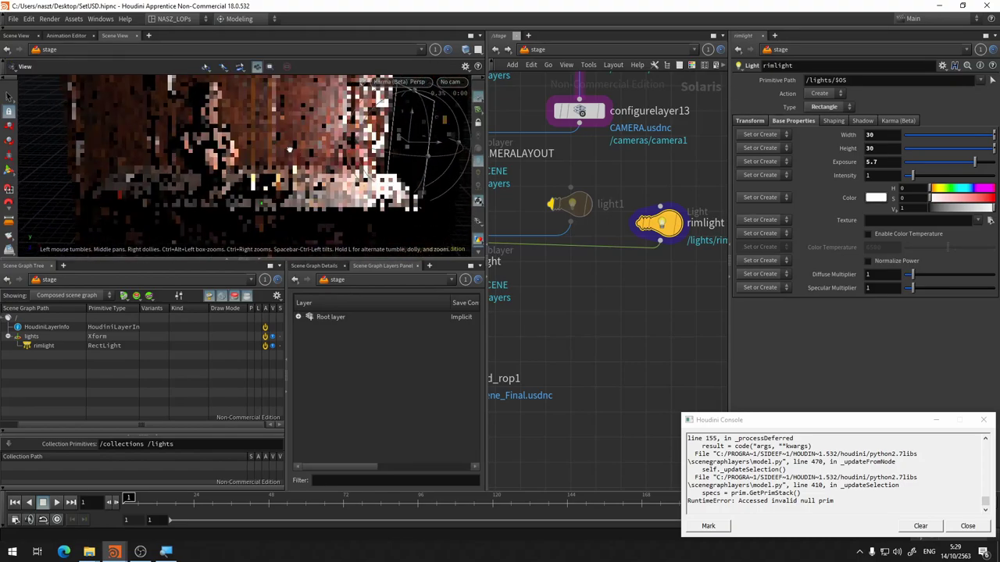
pyautogui.press('Return')
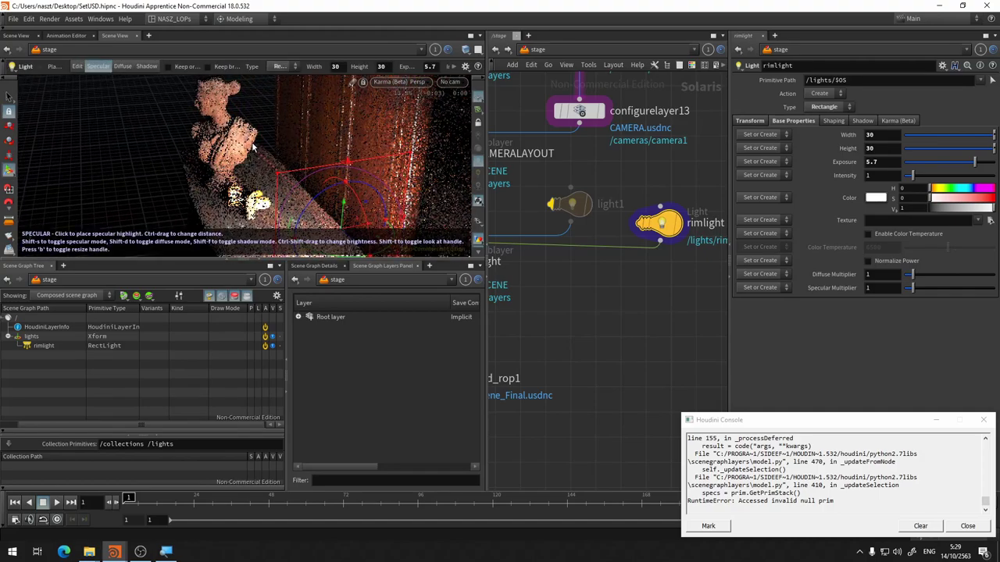
pyautogui.click(252, 141)
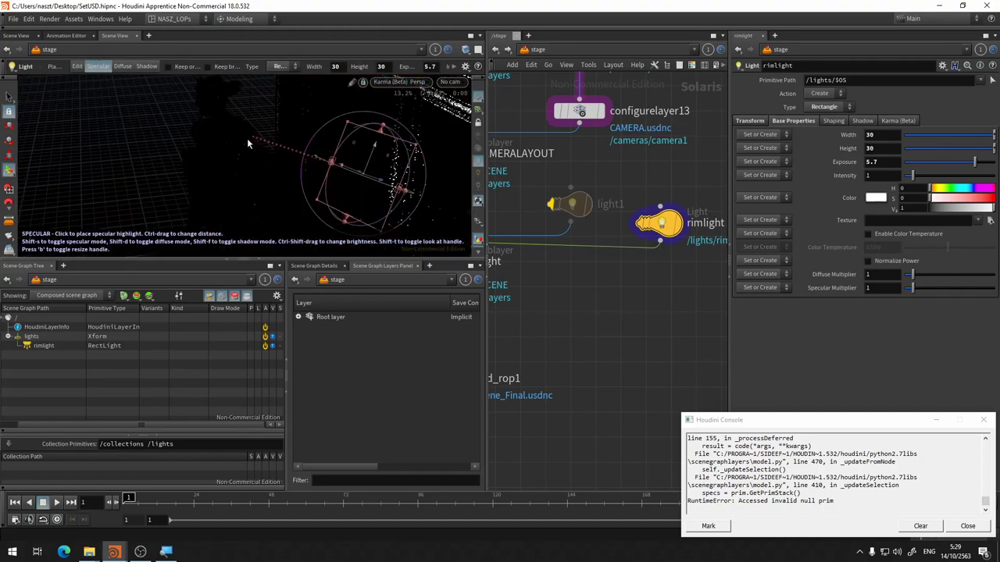
pyautogui.click(242, 147)
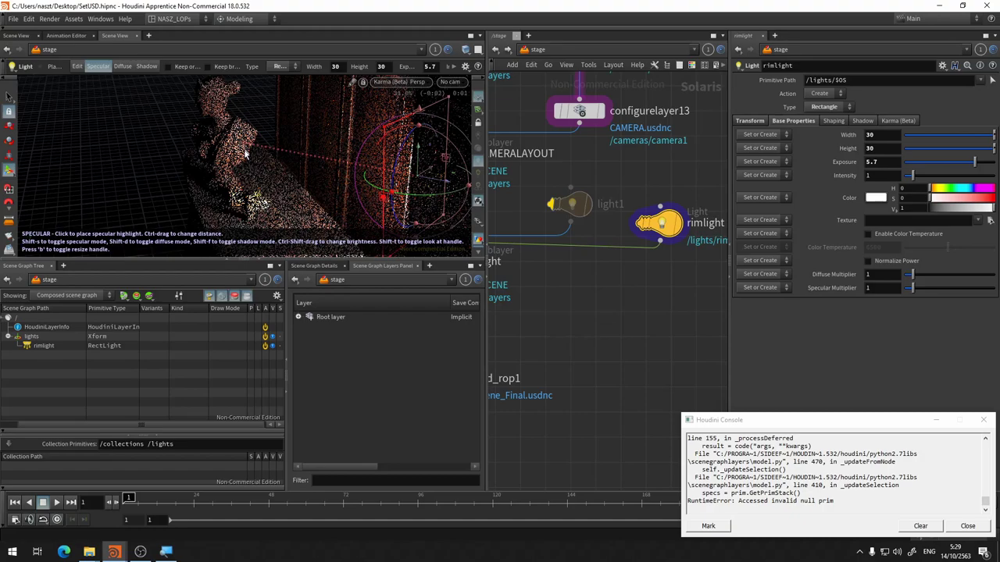
pyautogui.click(291, 167)
pyautogui.click(266, 172)
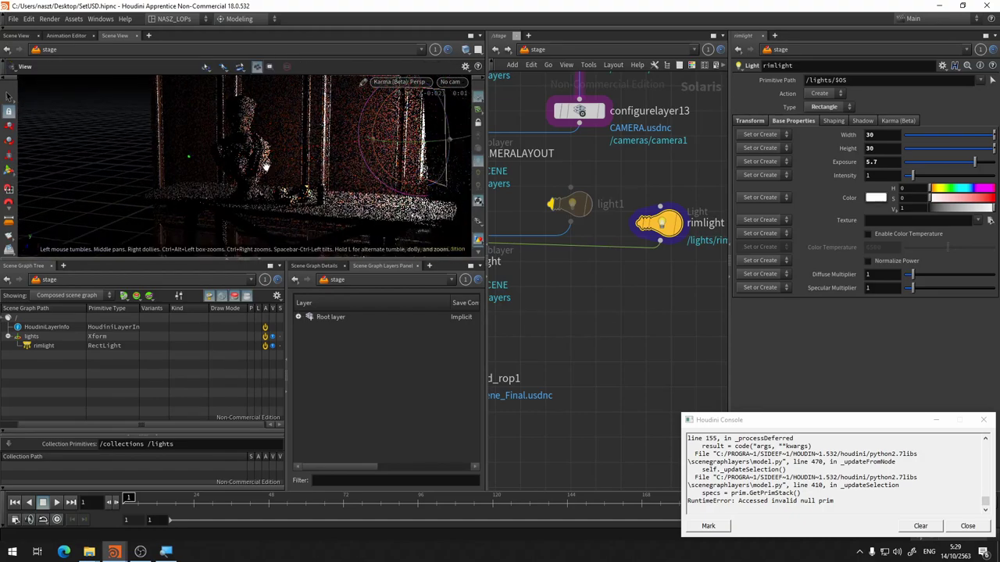
pyautogui.press('Escape')
pyautogui.press('Return')
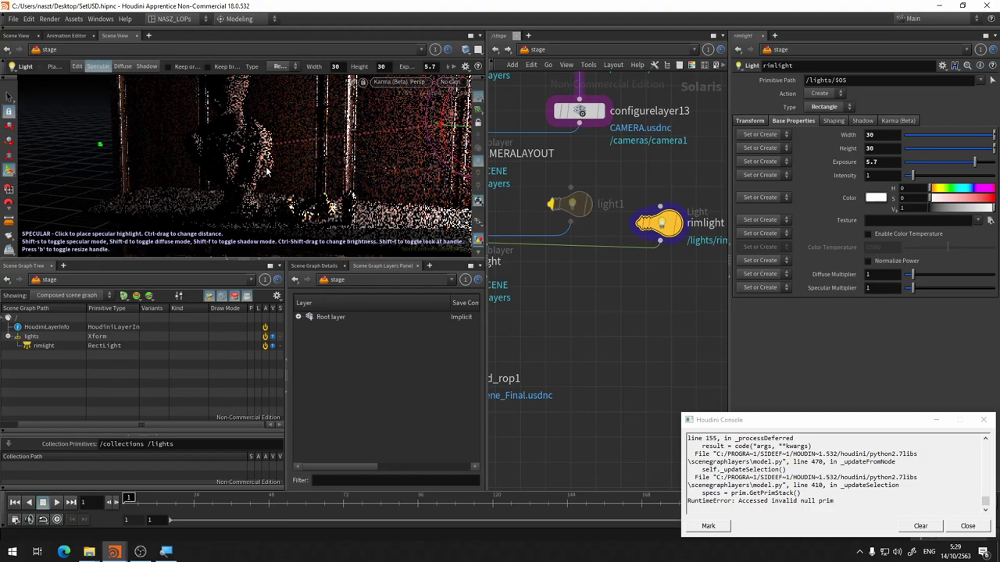
# Step: Re-enable light1, view through camera1, and re-aim rimlight to brighten the back wall
pyautogui.click(551, 208)
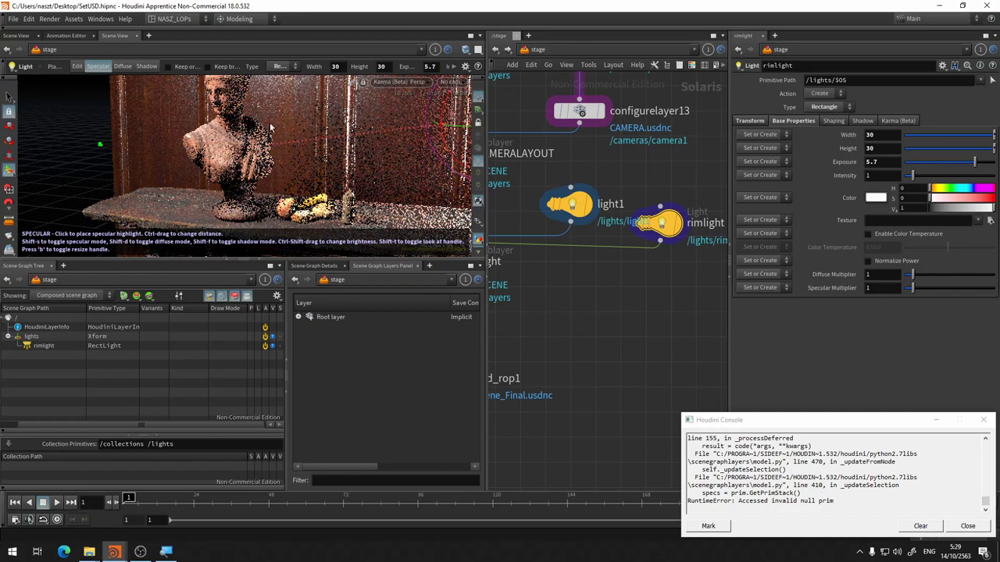
pyautogui.click(390, 86)
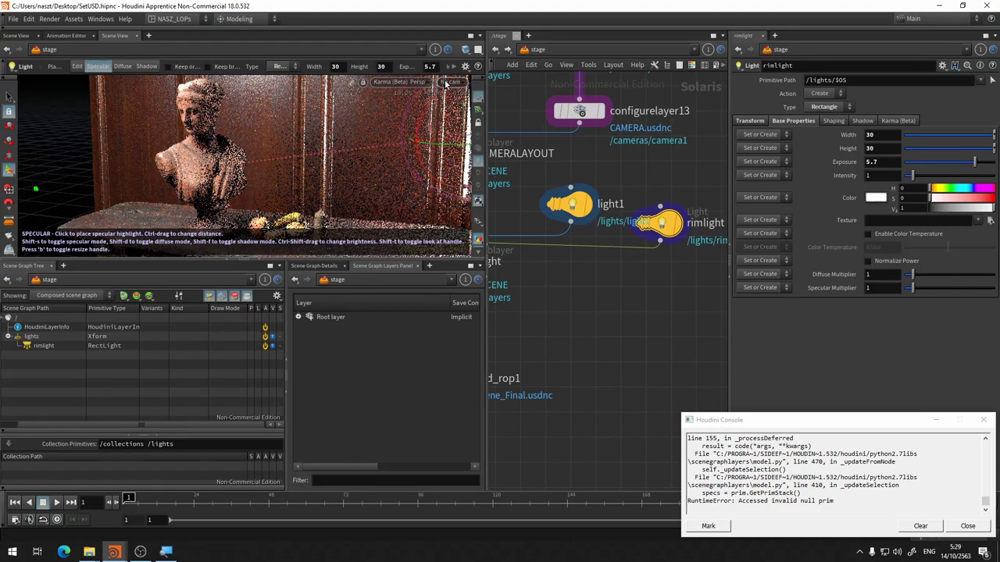
pyautogui.click(451, 82)
pyautogui.click(476, 99)
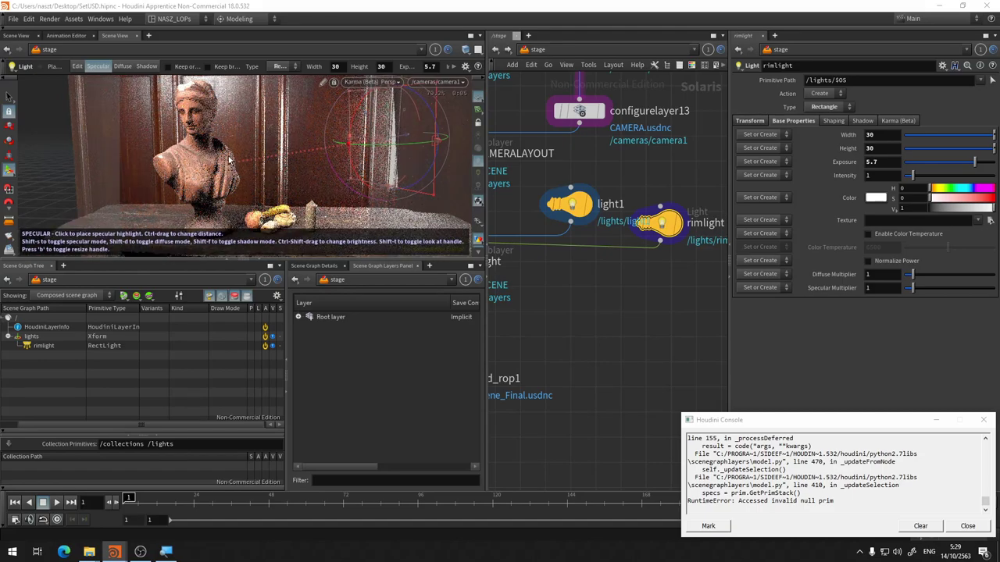
pyautogui.click(229, 157)
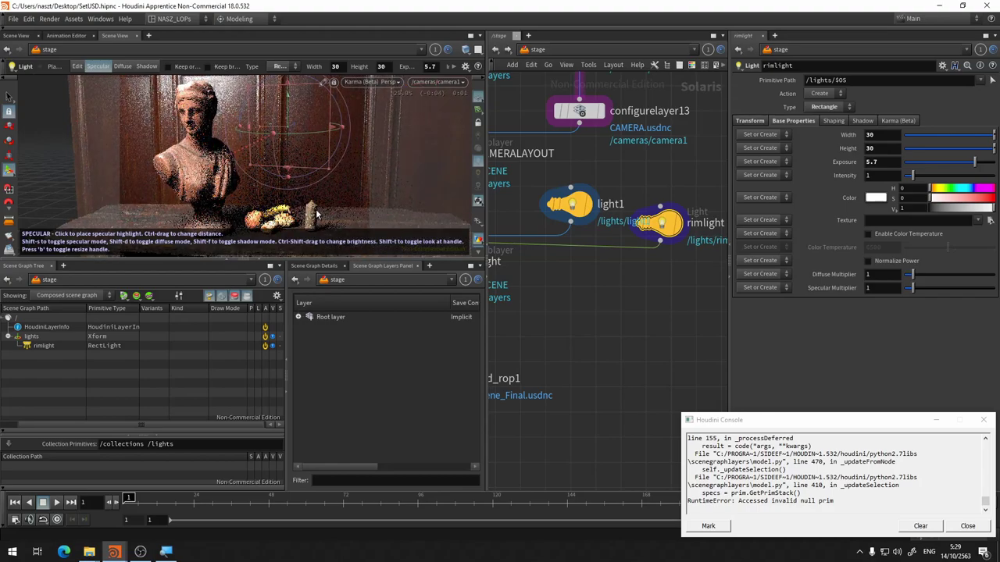
pyautogui.click(253, 187)
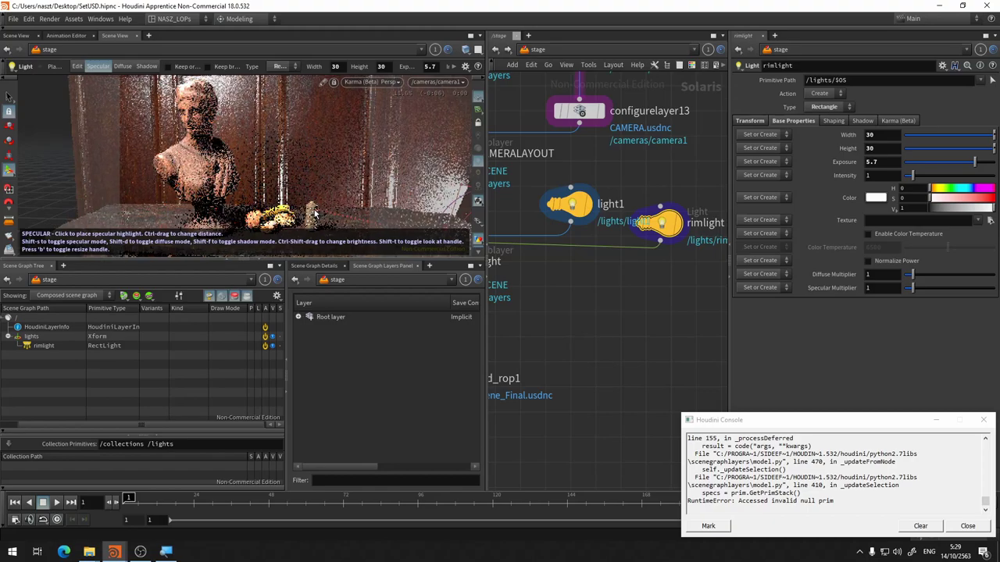
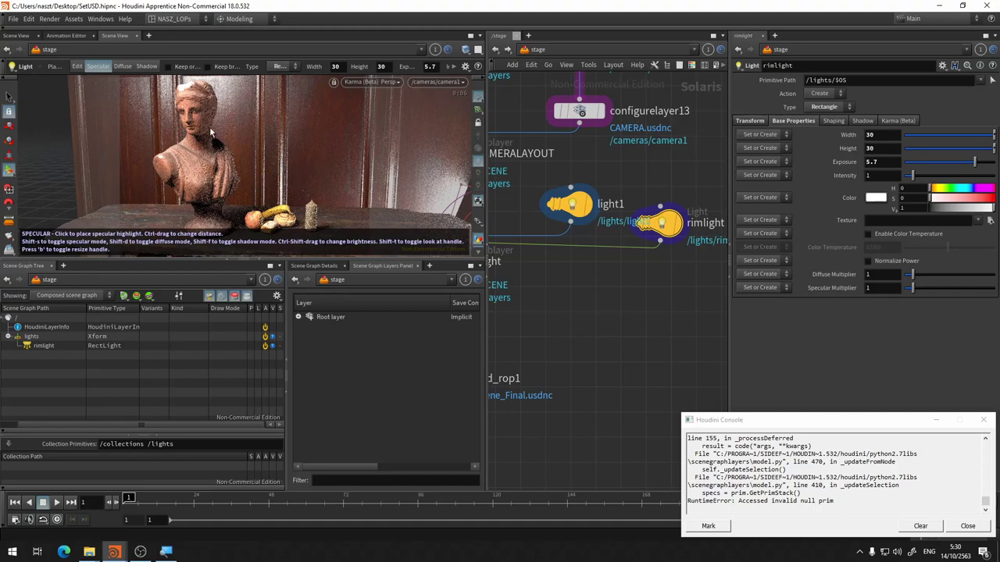
# Step: Place the rim light's specular highlight on the marble bust
pyautogui.click(232, 185)
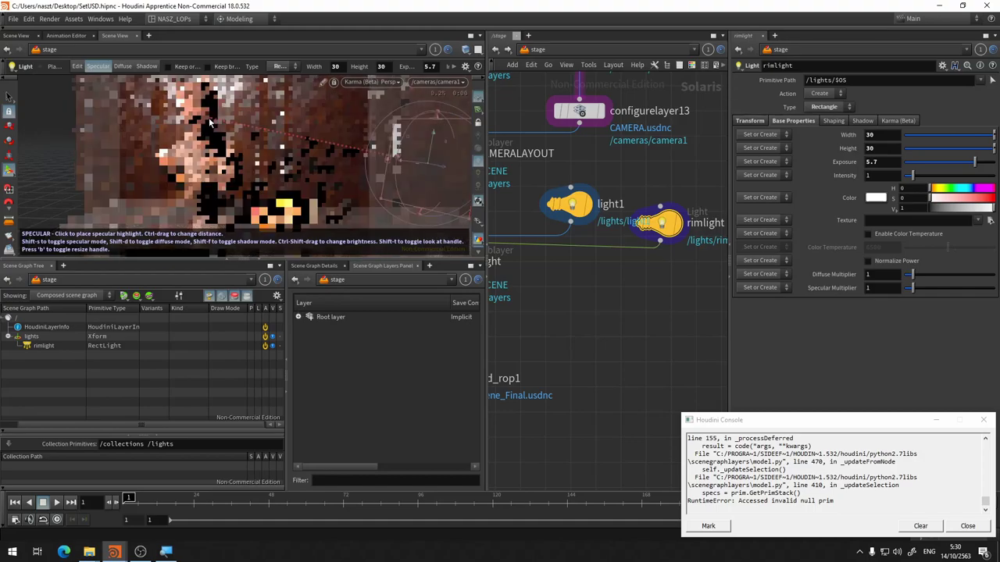
pyautogui.click(232, 185)
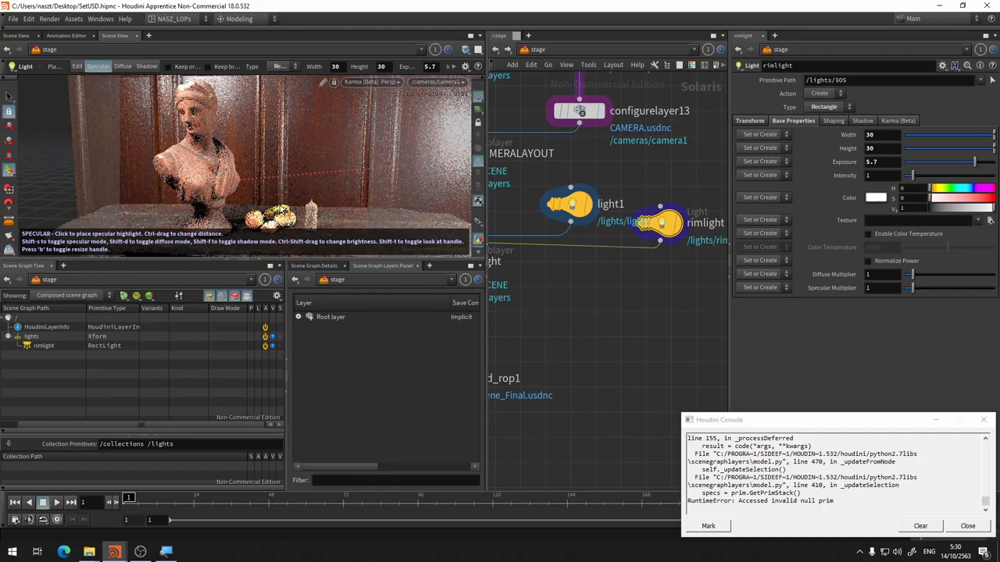
pyautogui.click(235, 198)
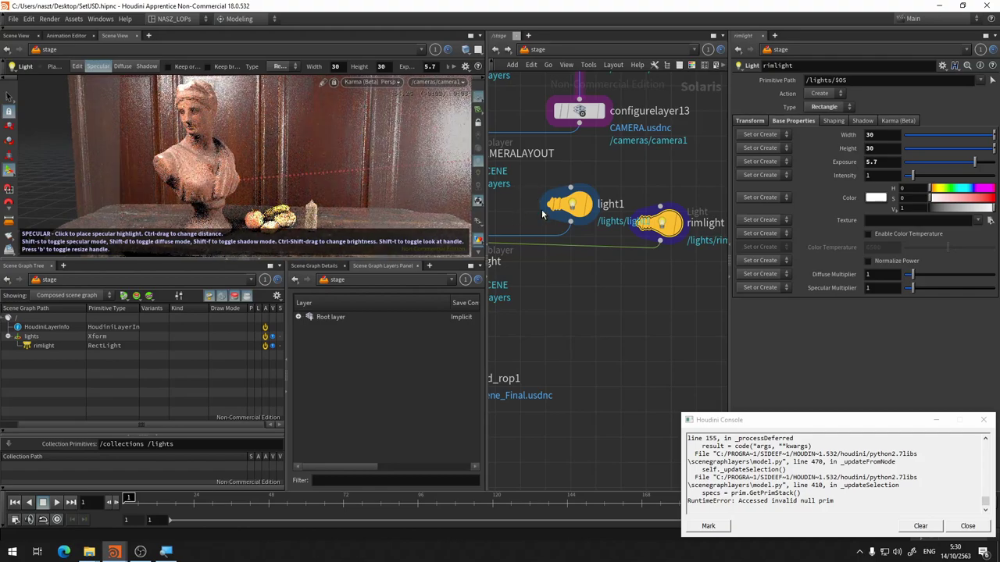
# Step: Briefly disable light1 to judge the rim light, re-enable it, and orbit away from the camera
pyautogui.press('q')
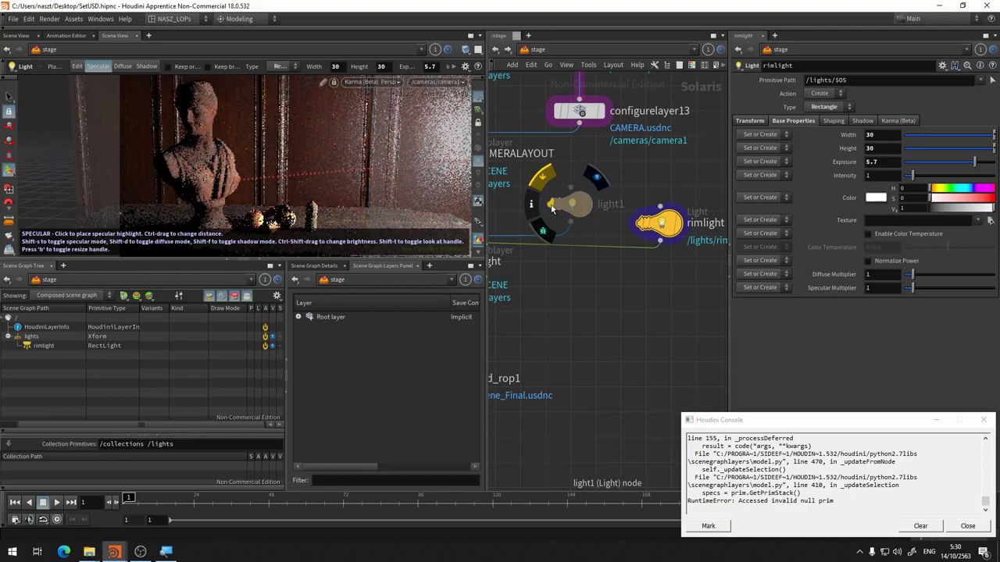
pyautogui.press('q')
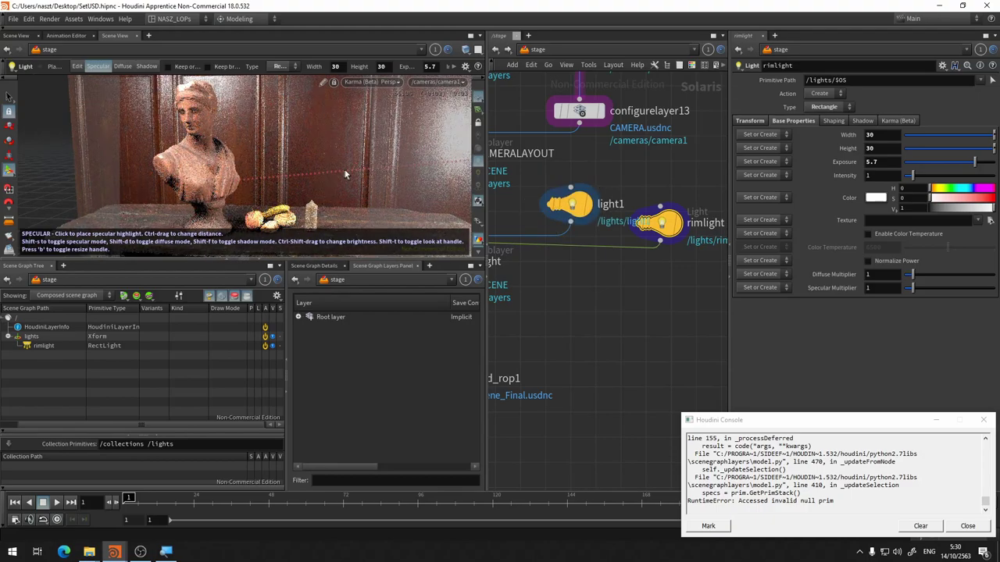
pyautogui.moveTo(390, 154)
pyautogui.mouseDown()
pyautogui.moveTo(272, 84)
pyautogui.moveTo(295, 123)
pyautogui.moveTo(258, 207)
pyautogui.mouseUp()
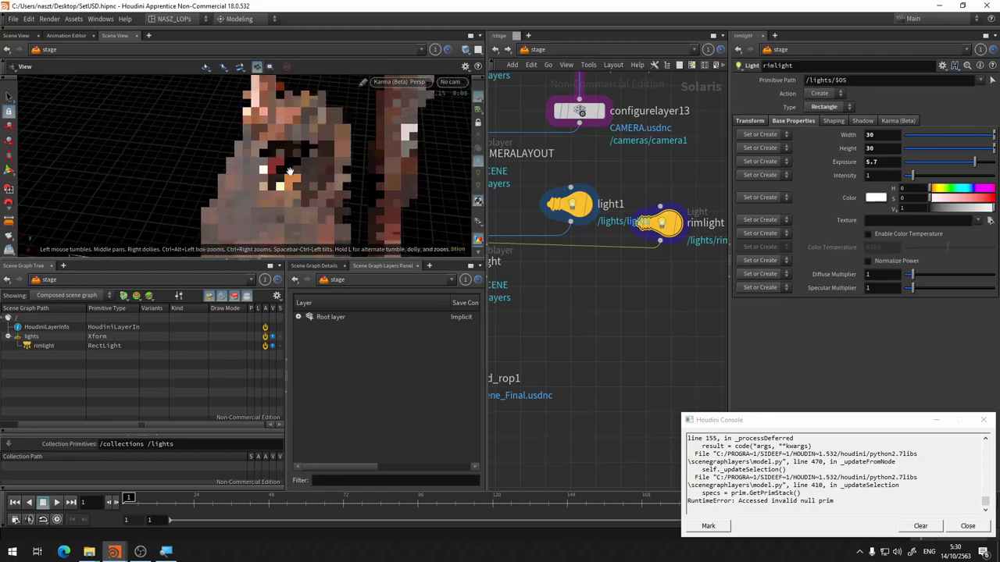
# Step: Move the view close to the statue and re-aim the rim light's highlight toward the left wall
pyautogui.press('Return')
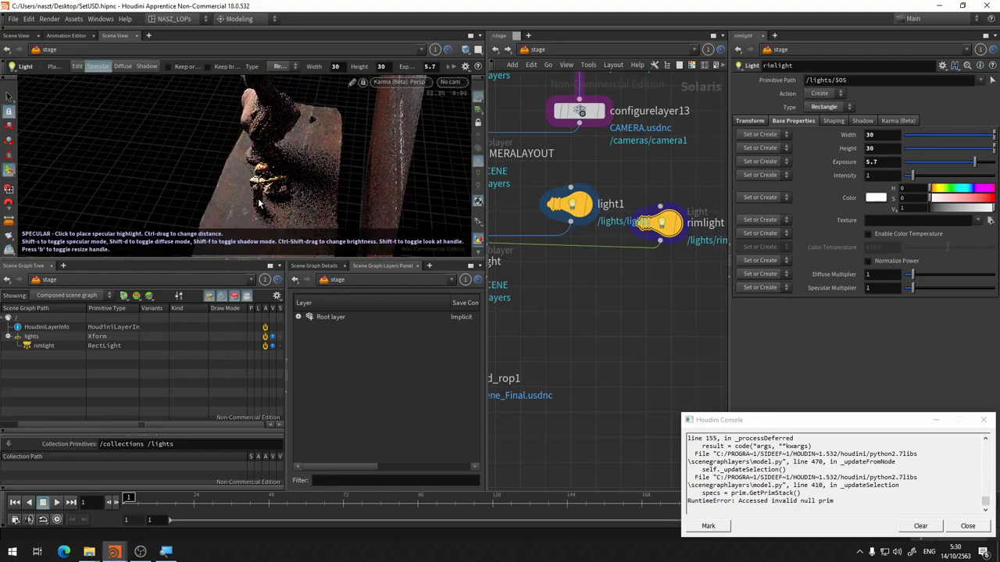
pyautogui.press('Escape')
pyautogui.moveTo(258, 207)
pyautogui.mouseDown()
pyautogui.moveTo(315, 102)
pyautogui.moveTo(389, 125)
pyautogui.mouseUp()
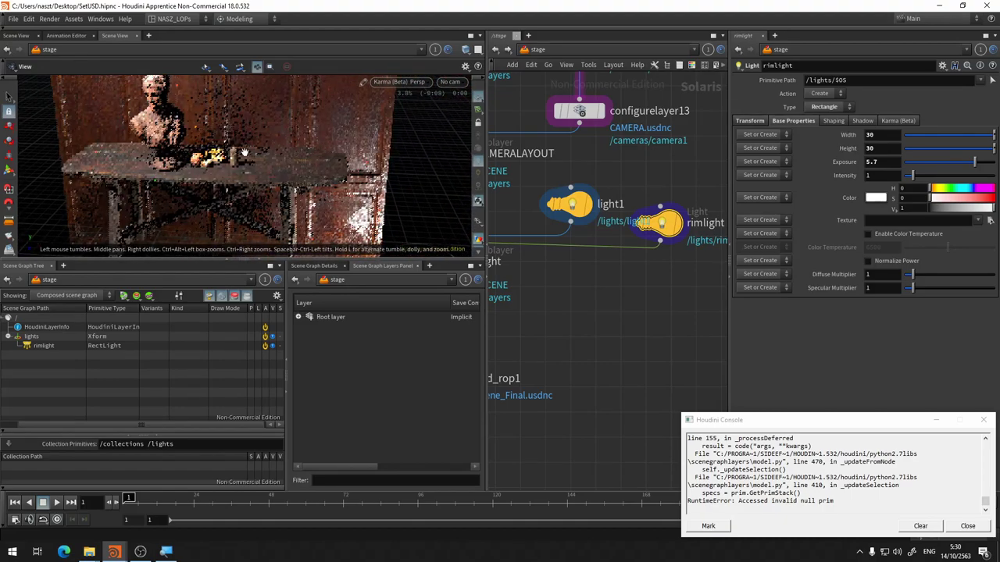
pyautogui.moveTo(389, 125); pyautogui.dragTo(167, 169)
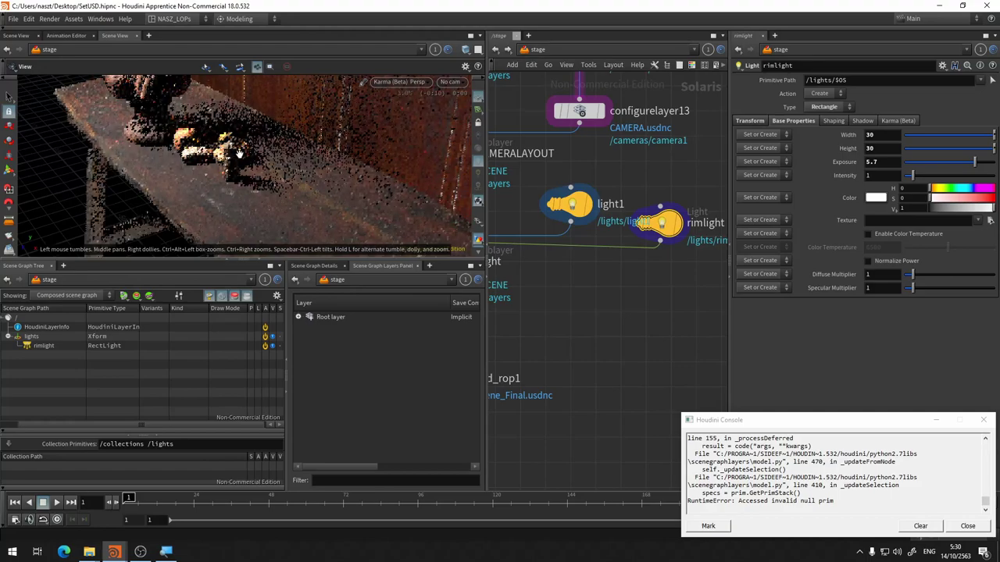
pyautogui.press('Return')
pyautogui.click(202, 129)
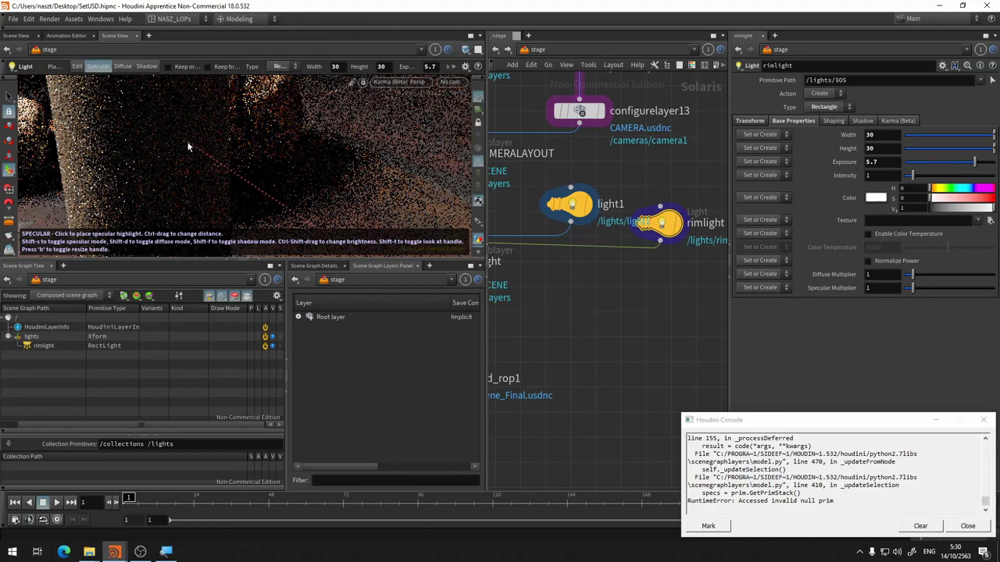
pyautogui.click(188, 145)
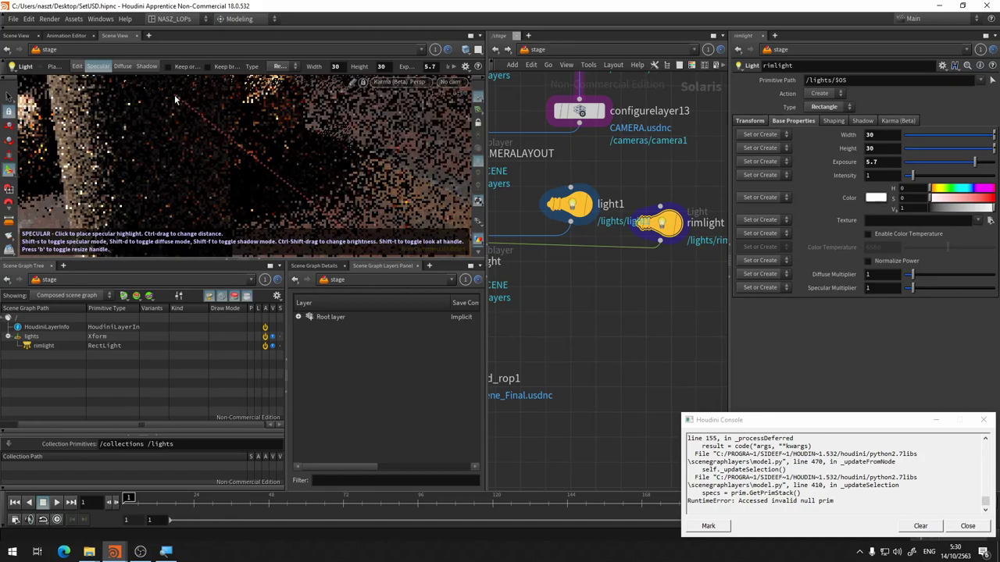
# Step: Place the rim light's highlight on the pillar top
pyautogui.press('Escape')
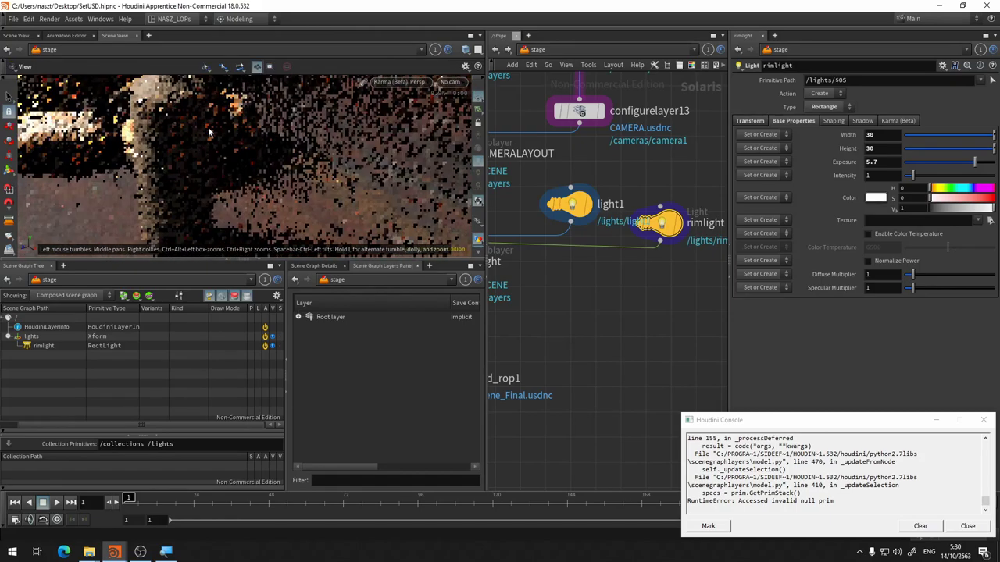
pyautogui.press('Return')
pyautogui.click(195, 115)
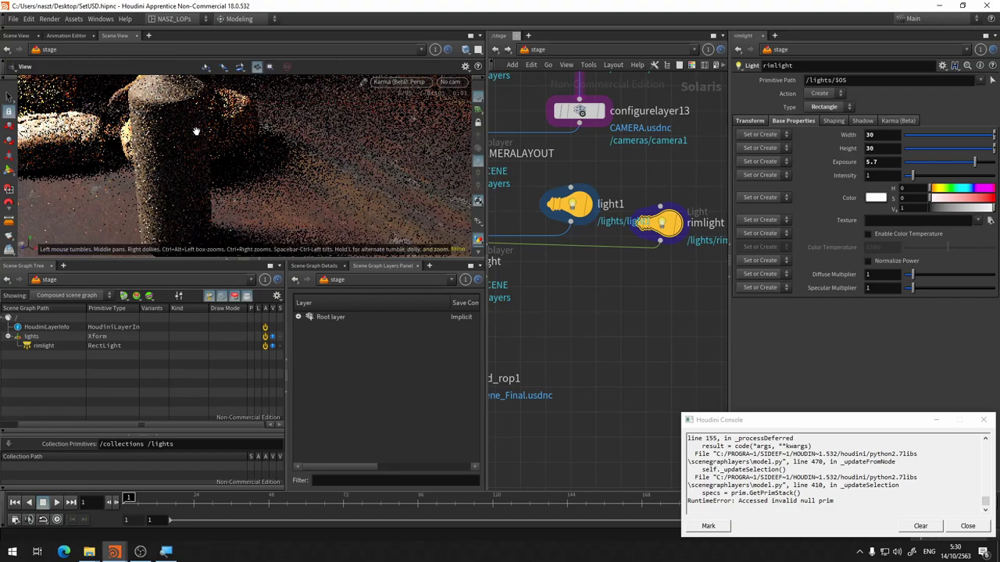
pyautogui.click(195, 131)
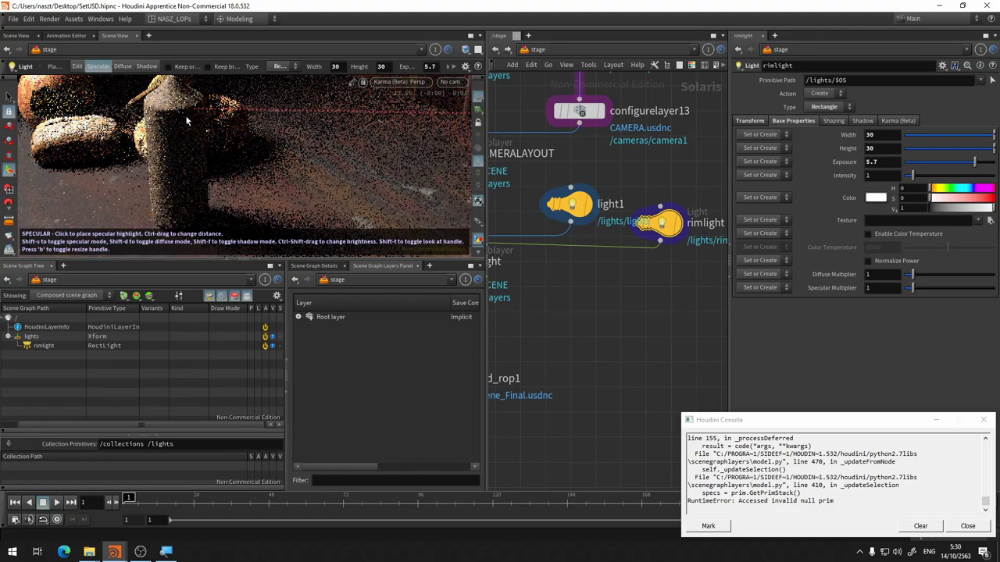
# Step: Orbit around the table from new angles to inspect the rim lighting
pyautogui.press('Escape')
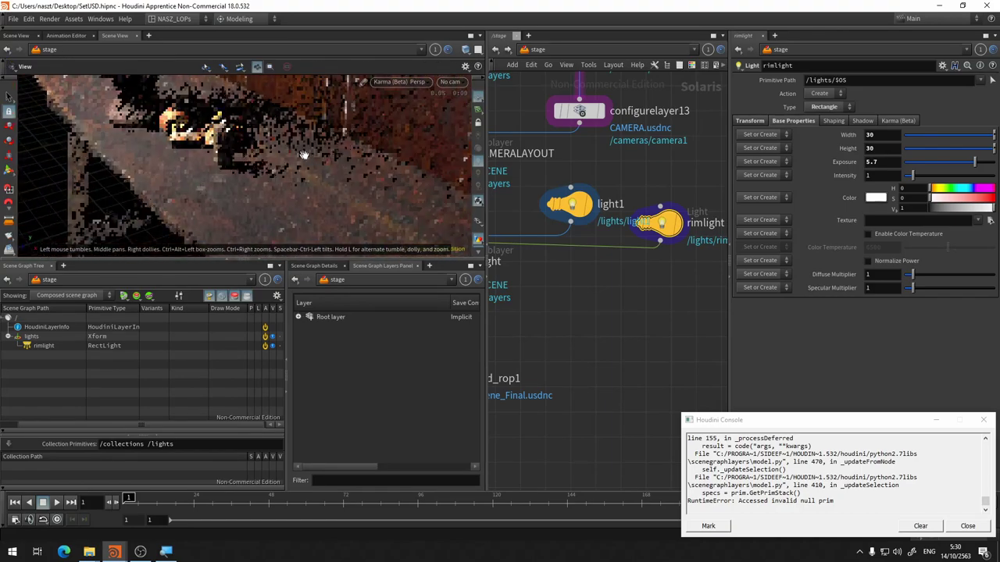
pyautogui.moveTo(233, 139); pyautogui.dragTo(156, 105)
pyautogui.press('Return')
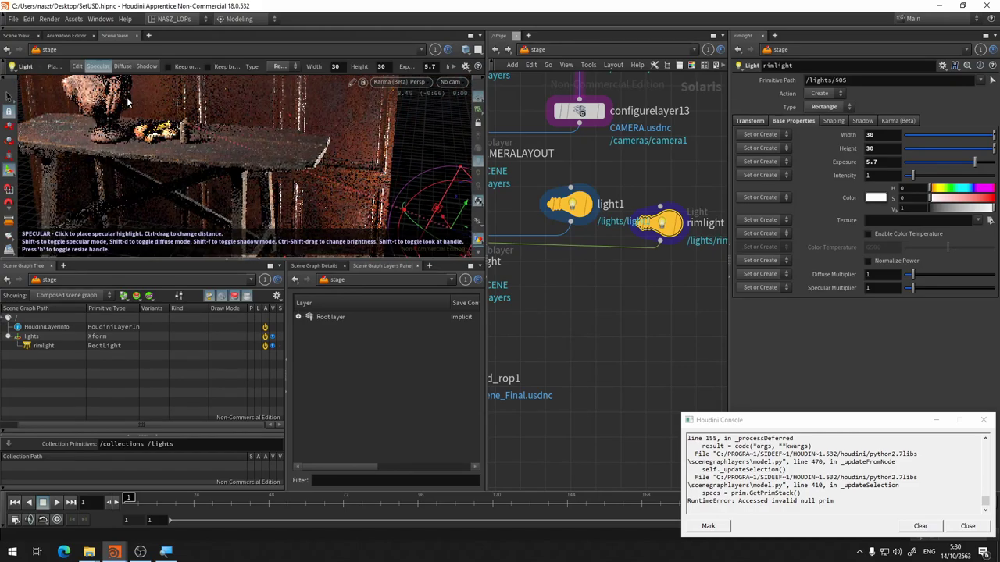
pyautogui.press('Escape')
pyautogui.moveTo(126, 97); pyautogui.dragTo(157, 125)
pyautogui.press('Return')
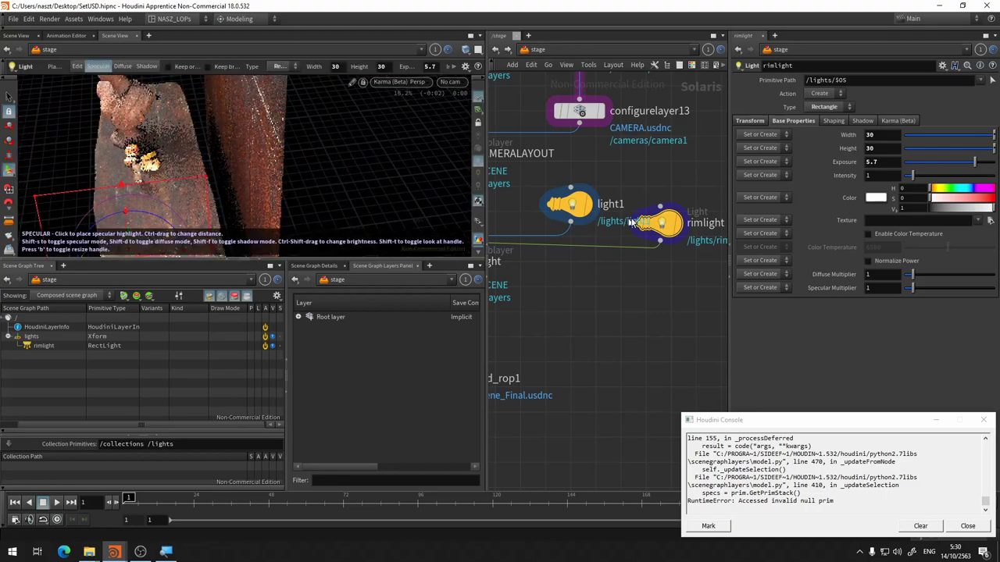
# Step: Bypass light1 and bring the view in close to the bust's head
pyautogui.click(550, 207)
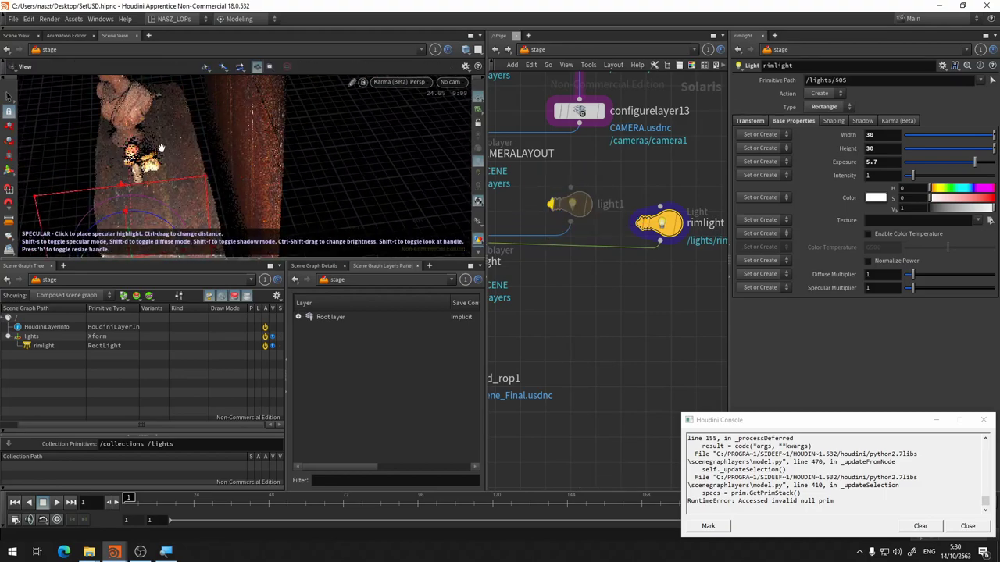
pyautogui.press('Return')
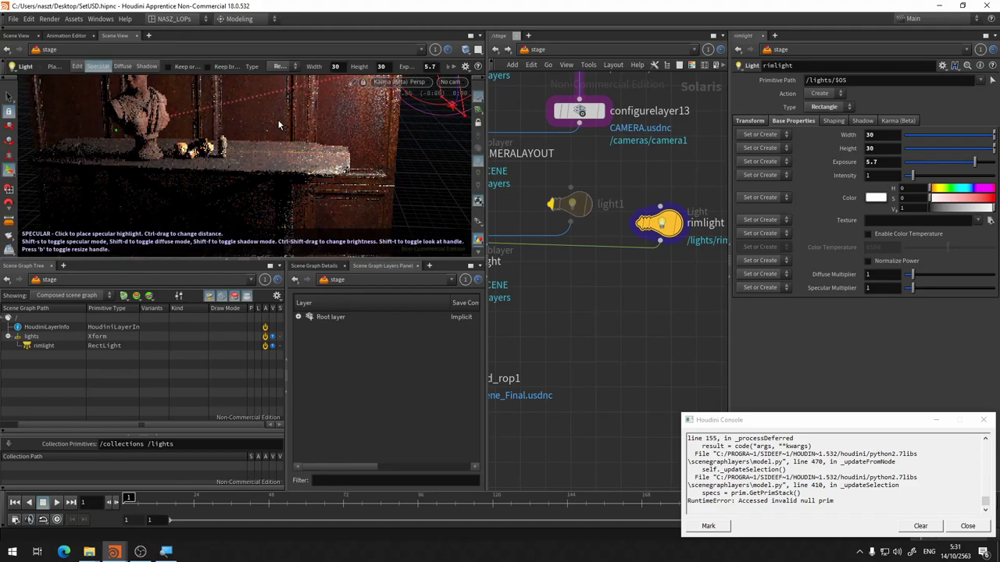
pyautogui.press('Escape')
pyautogui.moveTo(289, 167); pyautogui.dragTo(107, 147)
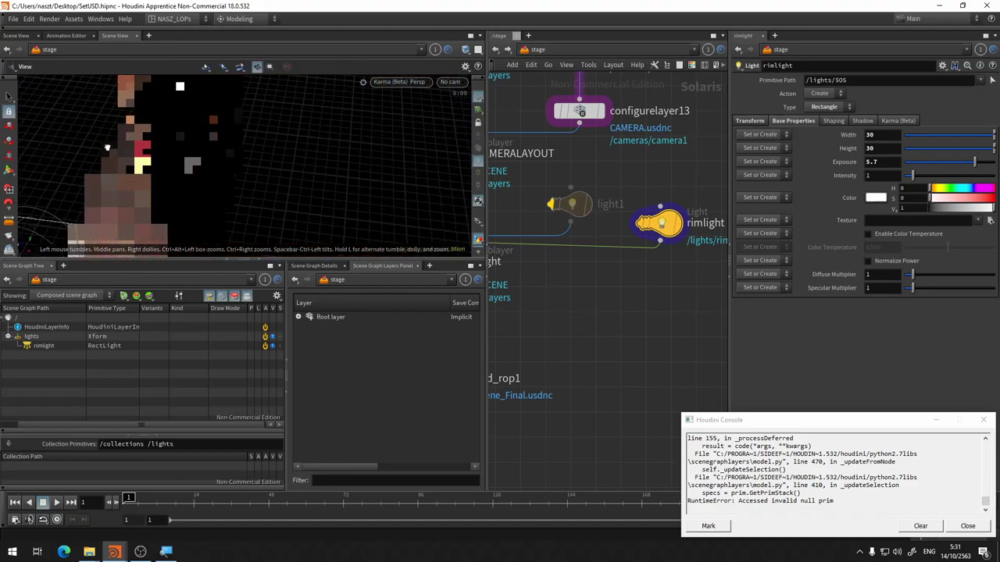
pyautogui.press('Return')
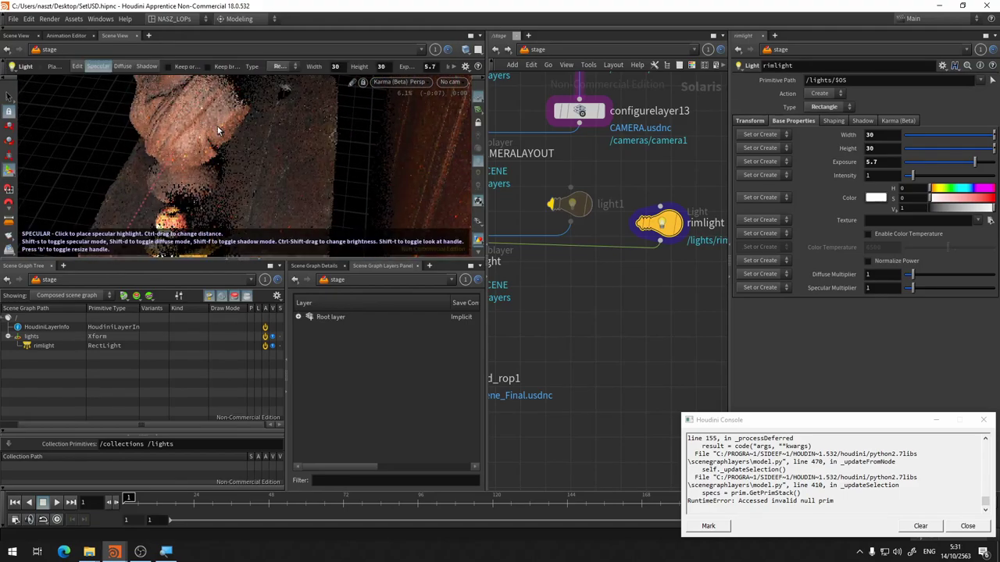
pyautogui.moveTo(216, 134)
pyautogui.mouseDown()
pyautogui.moveTo(157, 128)
pyautogui.moveTo(230, 131)
pyautogui.mouseUp()
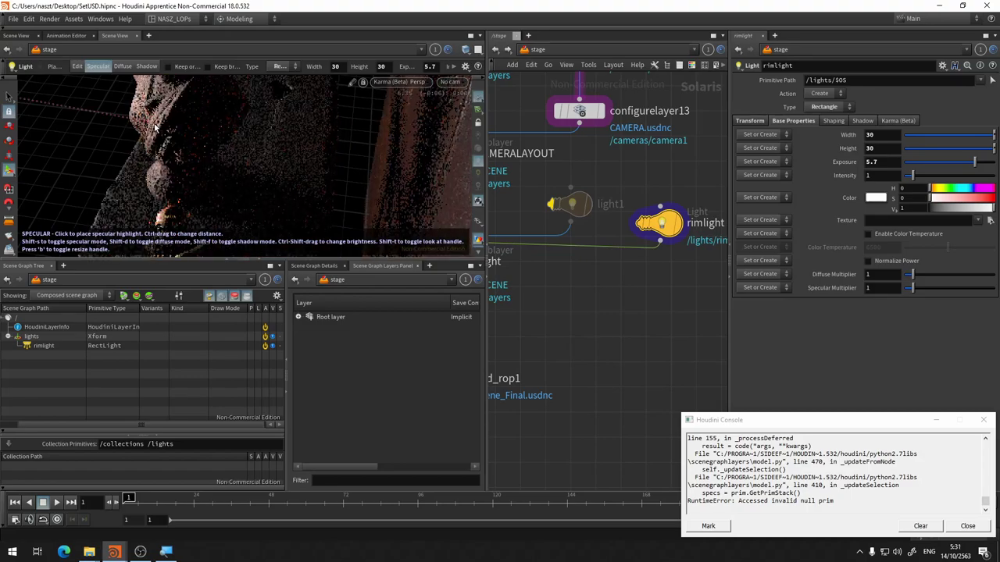
# Step: Aim the rim light's specular highlight at the bust's face and head
pyautogui.click(236, 118)
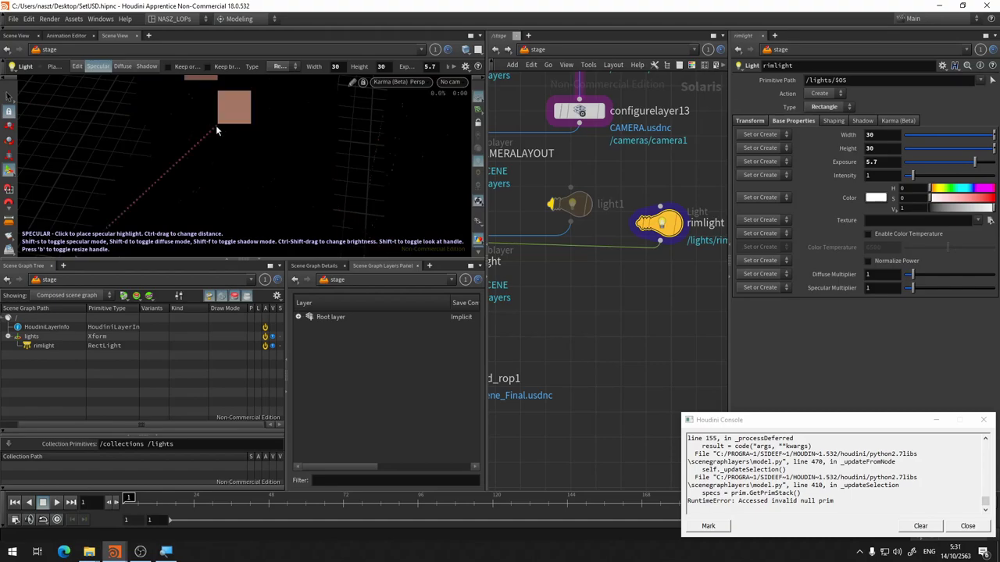
pyautogui.click(225, 129)
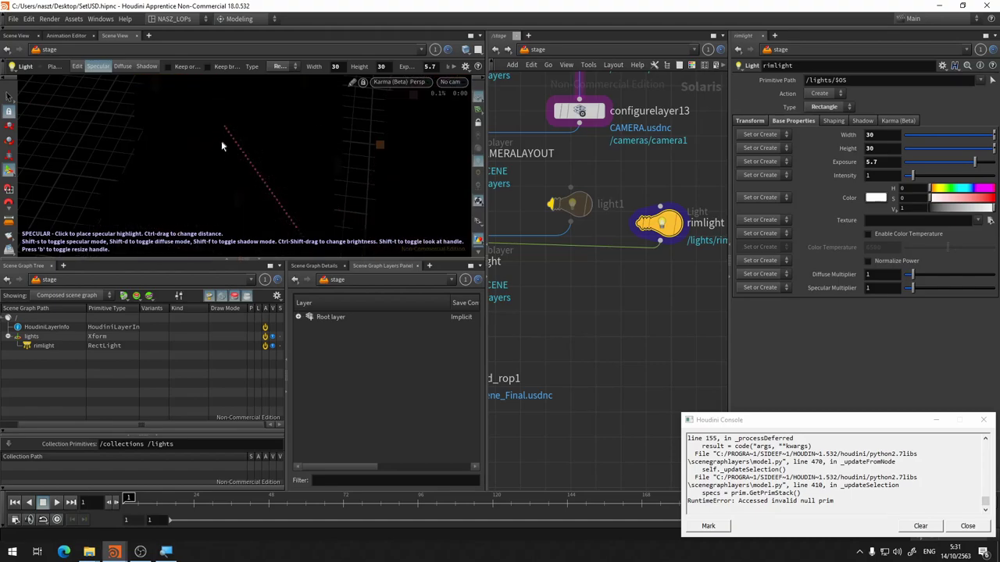
pyautogui.click(218, 147)
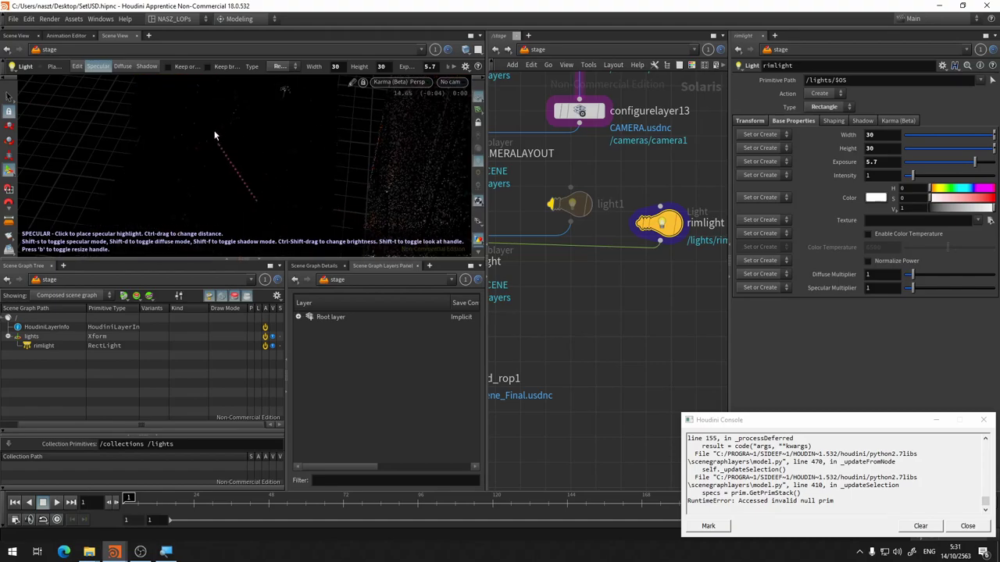
pyautogui.click(216, 136)
pyautogui.press('Escape')
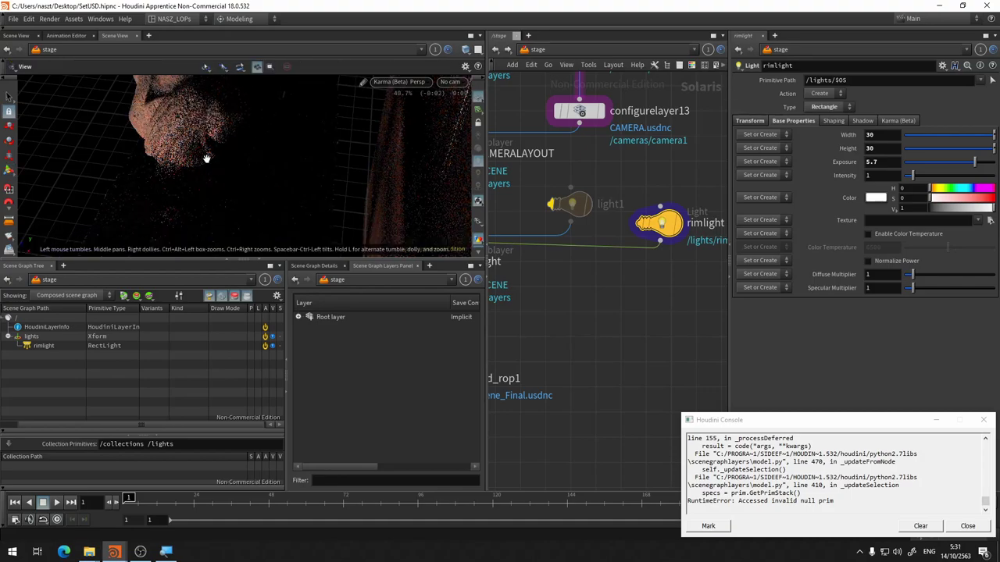
pyautogui.moveTo(203, 148); pyautogui.dragTo(234, 164)
pyautogui.press('Return')
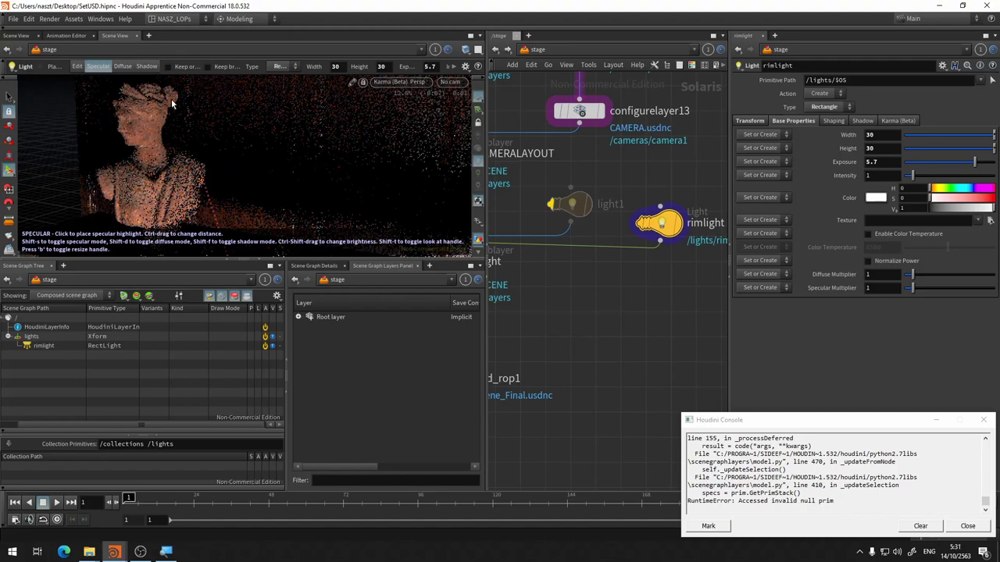
pyautogui.click(174, 100)
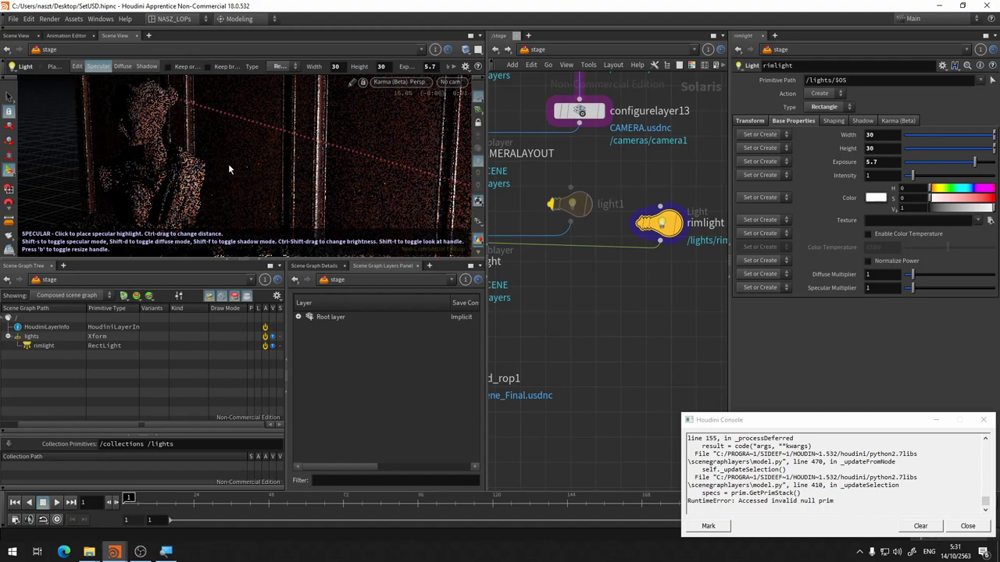
# Step: Re-enable light1 and stop specular highlight placement
pyautogui.click(549, 207)
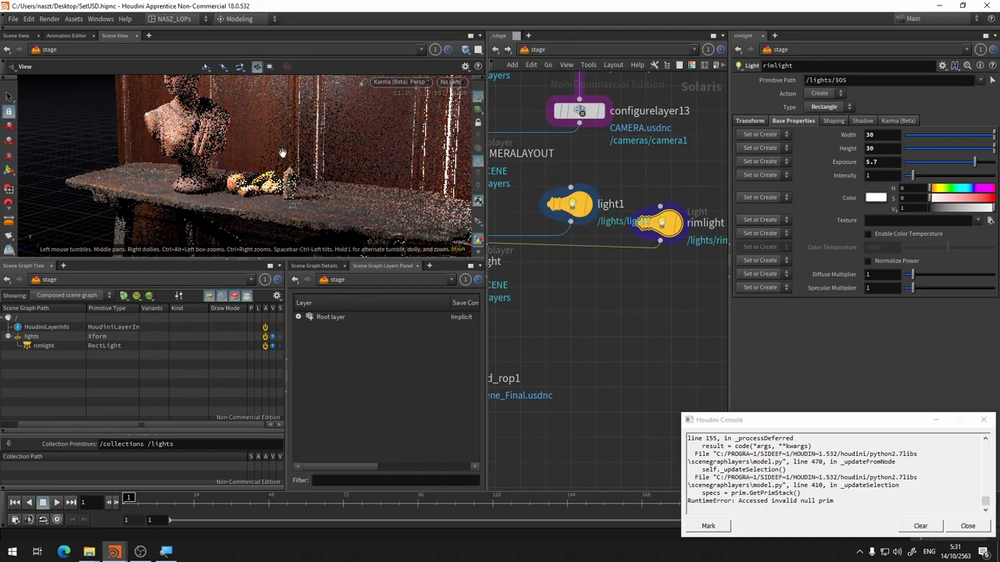
pyautogui.press('Escape')
pyautogui.press('Return')
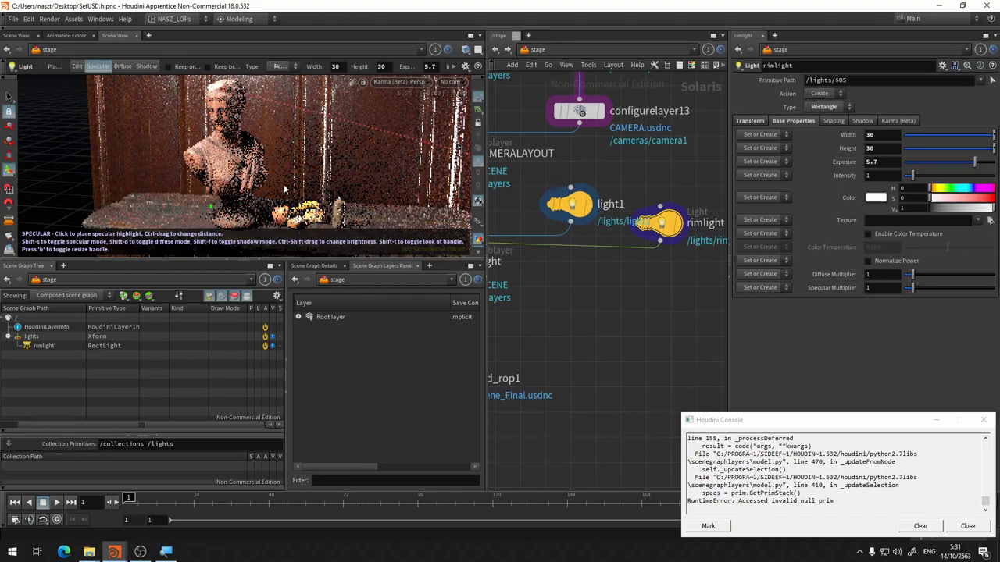
pyautogui.hotkey('shift', 's')
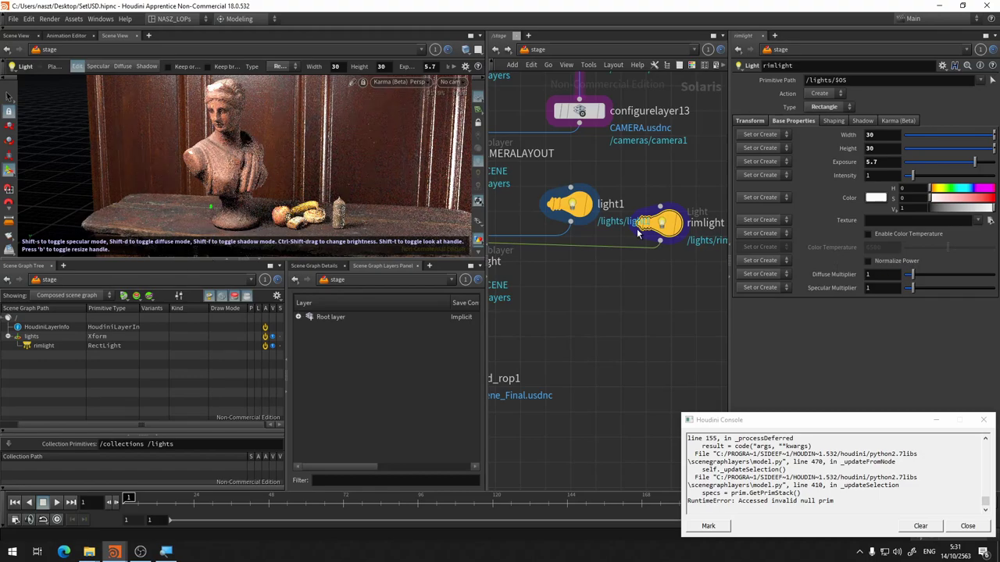
# Step: Close the Python ERROR dialog and Houdini Console, then bypass the rimlight node
pyautogui.click(570, 204)
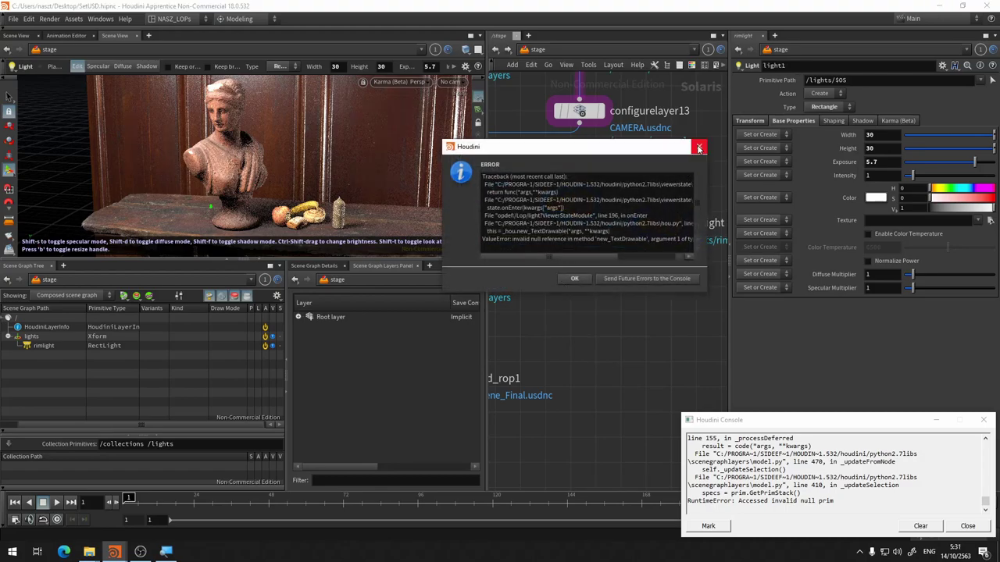
pyautogui.click(699, 148)
pyautogui.click(782, 148)
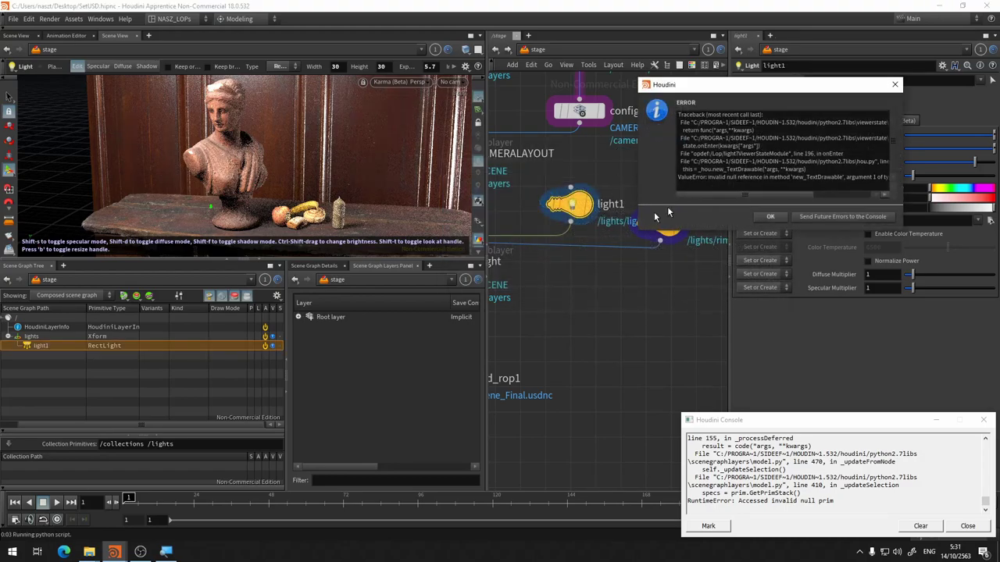
pyautogui.click(892, 86)
pyautogui.click(984, 420)
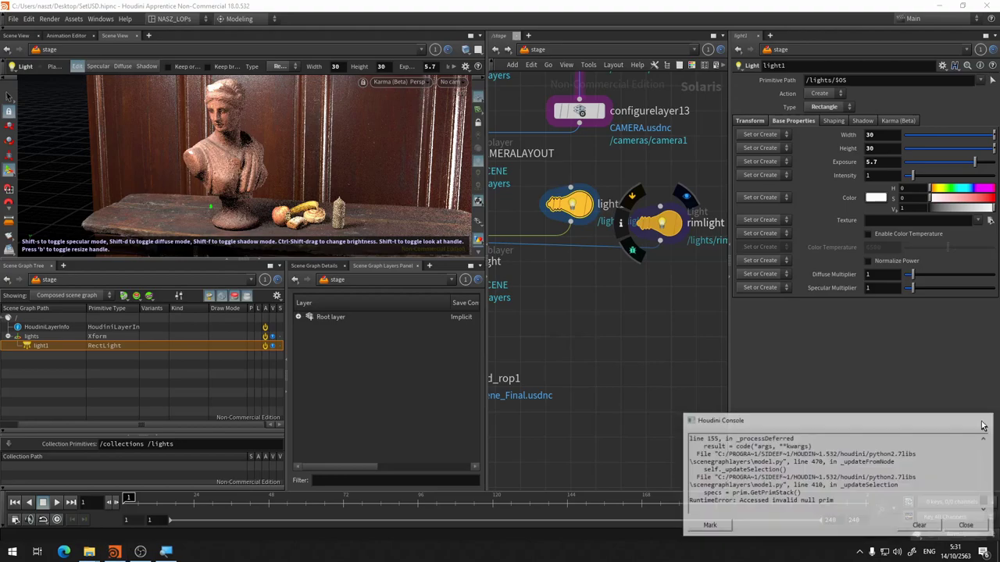
pyautogui.click(633, 193)
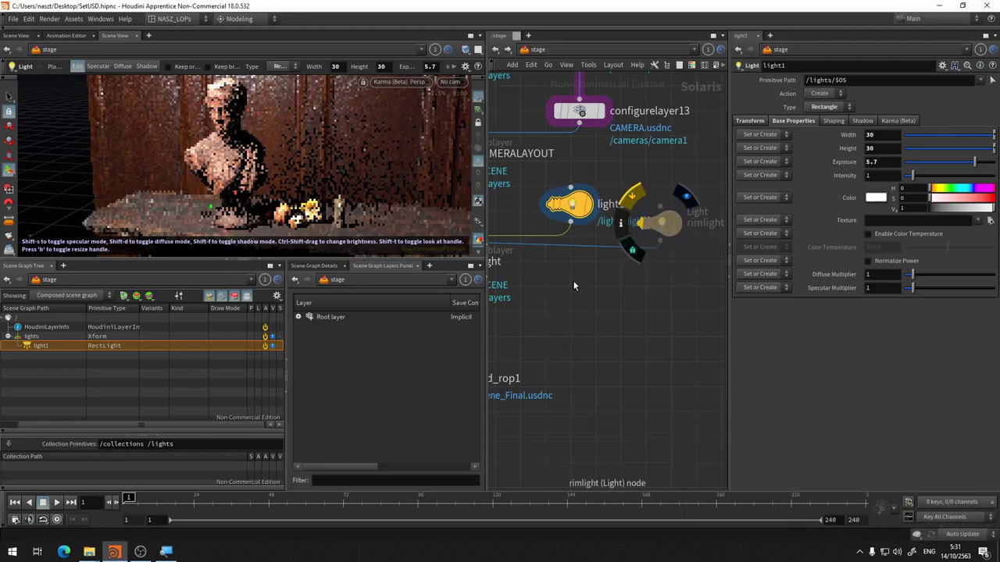
pyautogui.moveTo(591, 311); pyautogui.dragTo(610, 335, button='middle')
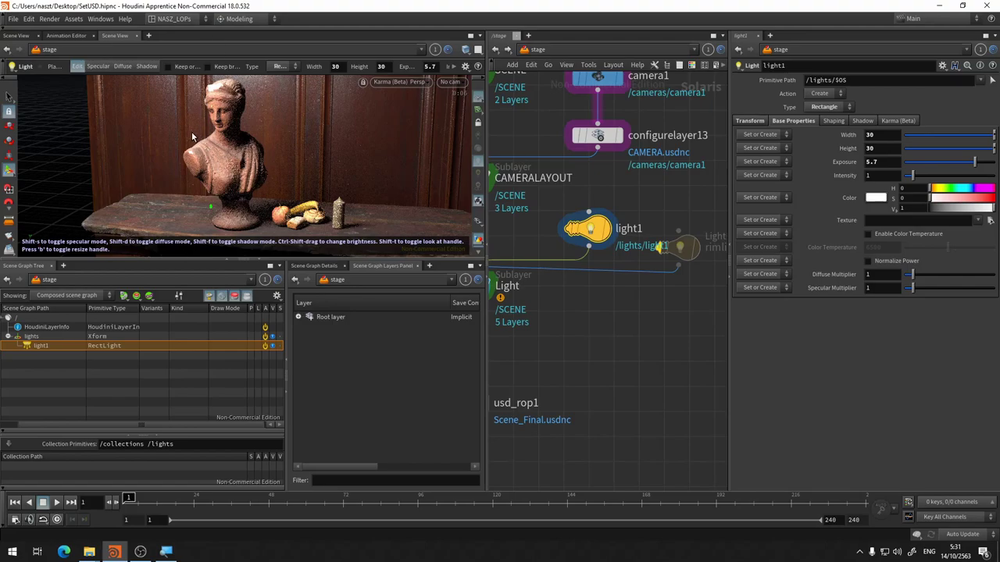
# Step: In Diffuse mode, try several spots for light1's highlight on the bust
pyautogui.hotkey('shift', 'd')
pyautogui.click(215, 149)
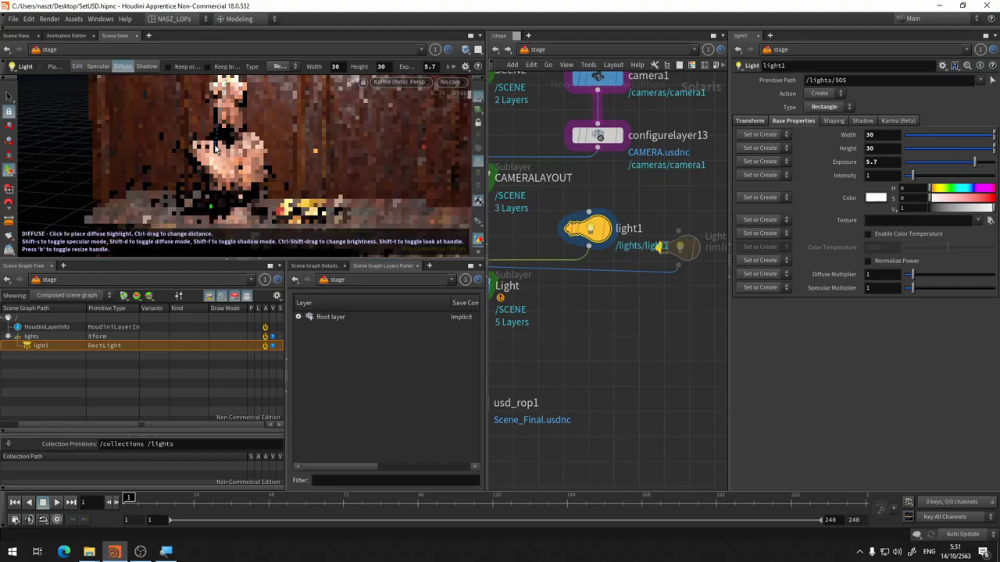
pyautogui.click(200, 149)
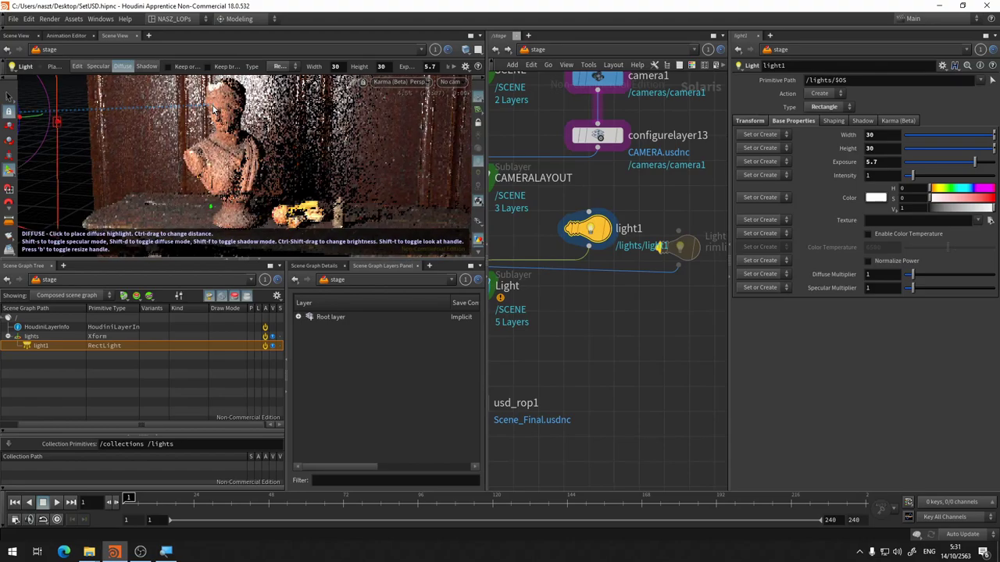
pyautogui.click(217, 123)
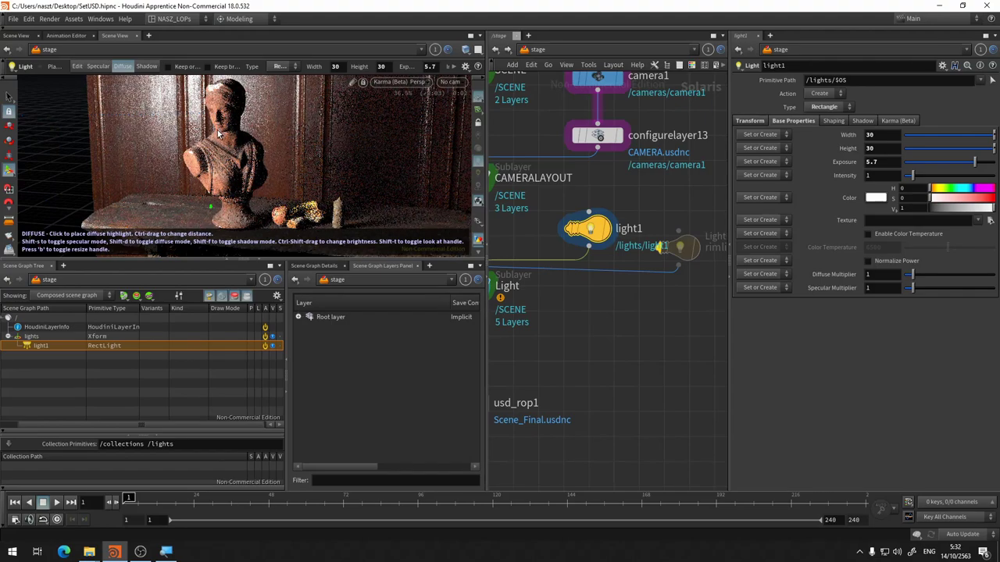
pyautogui.click(214, 145)
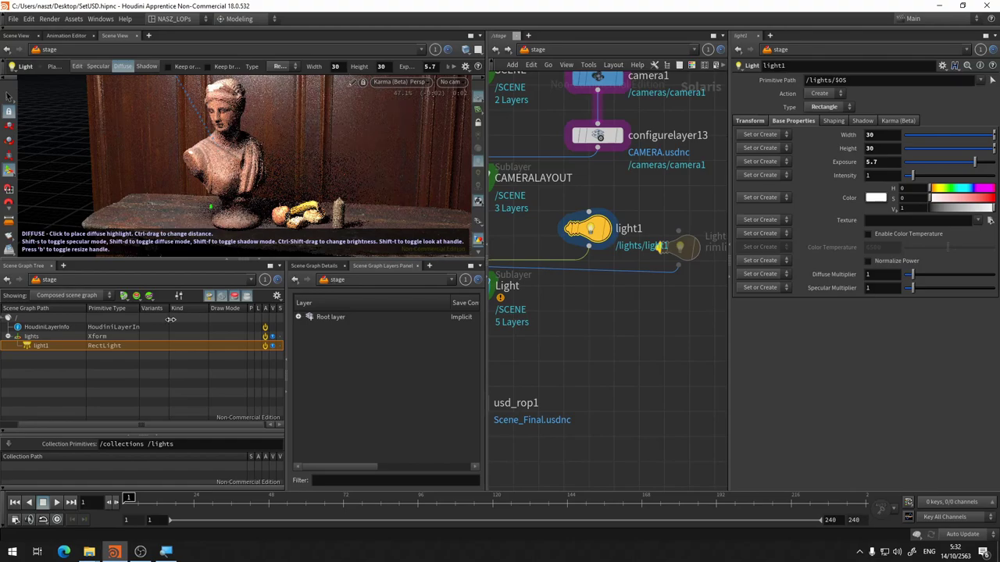
pyautogui.click(205, 154)
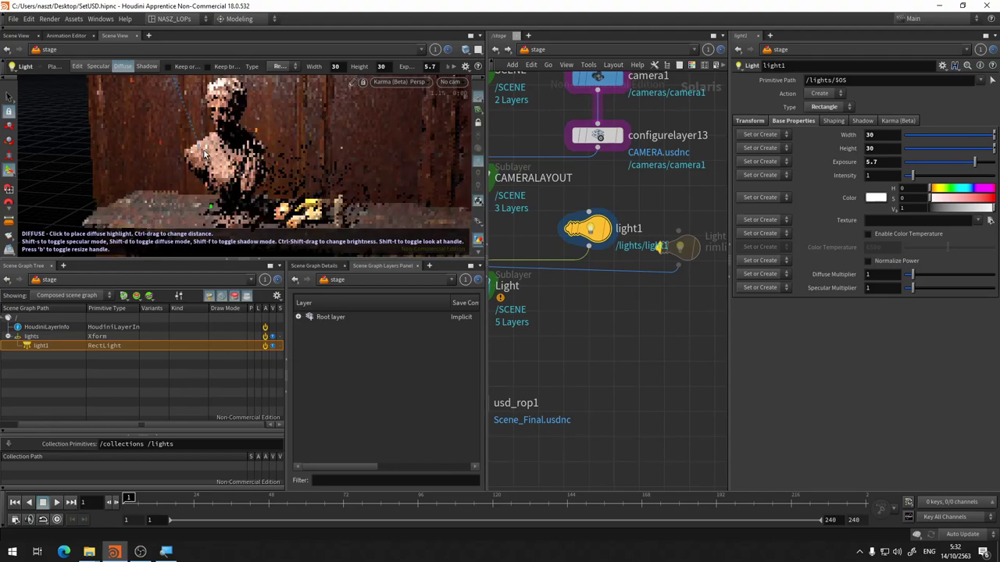
pyautogui.click(220, 145)
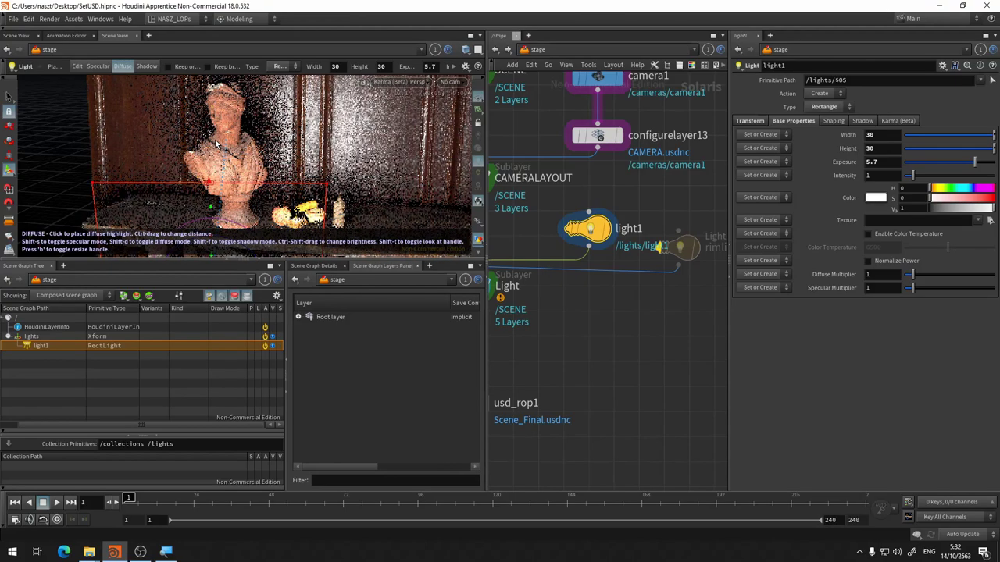
pyautogui.click(216, 143)
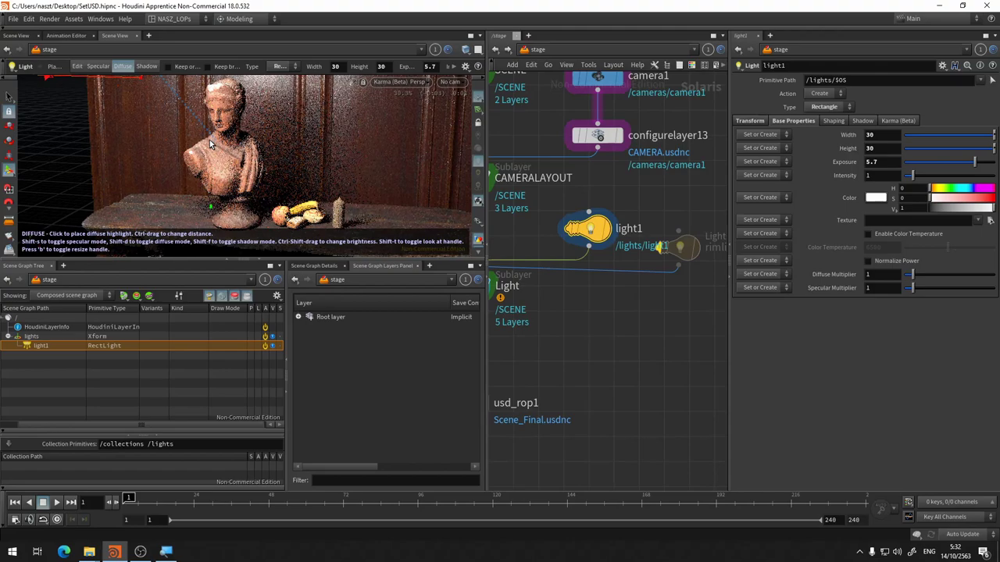
# Step: Settle light1's diffuse highlight on the bust's head and shoulder
pyautogui.click(211, 144)
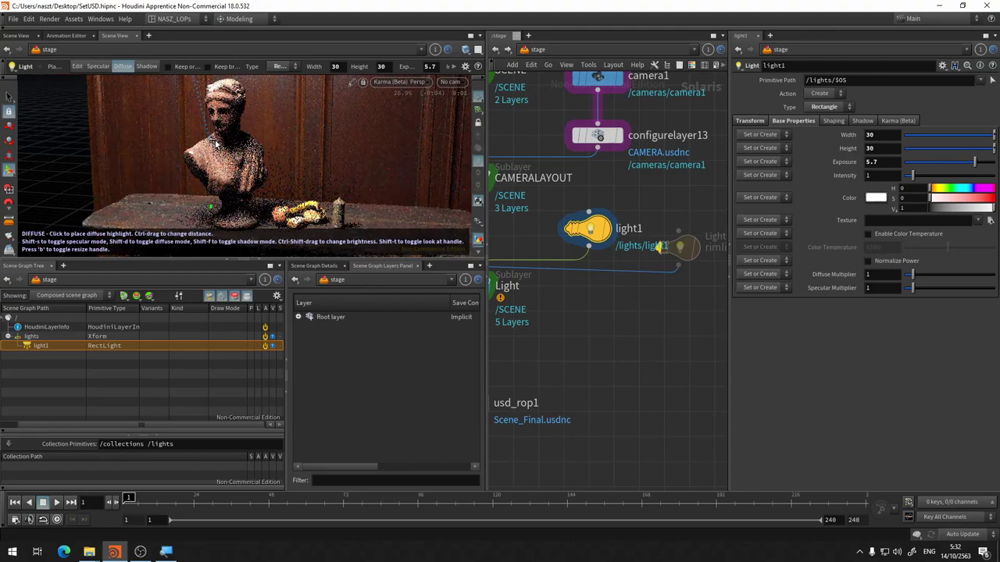
pyautogui.click(216, 147)
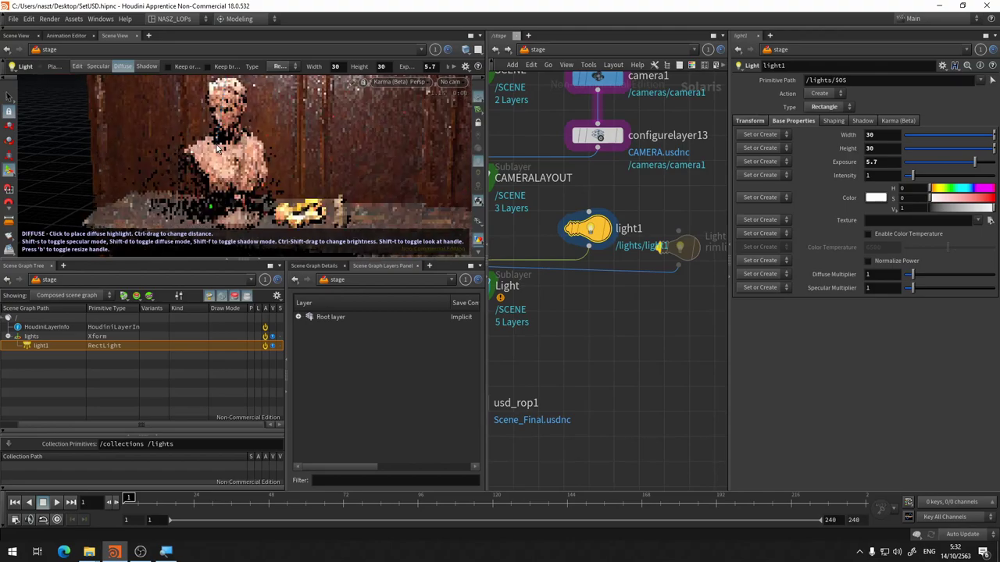
pyautogui.click(209, 148)
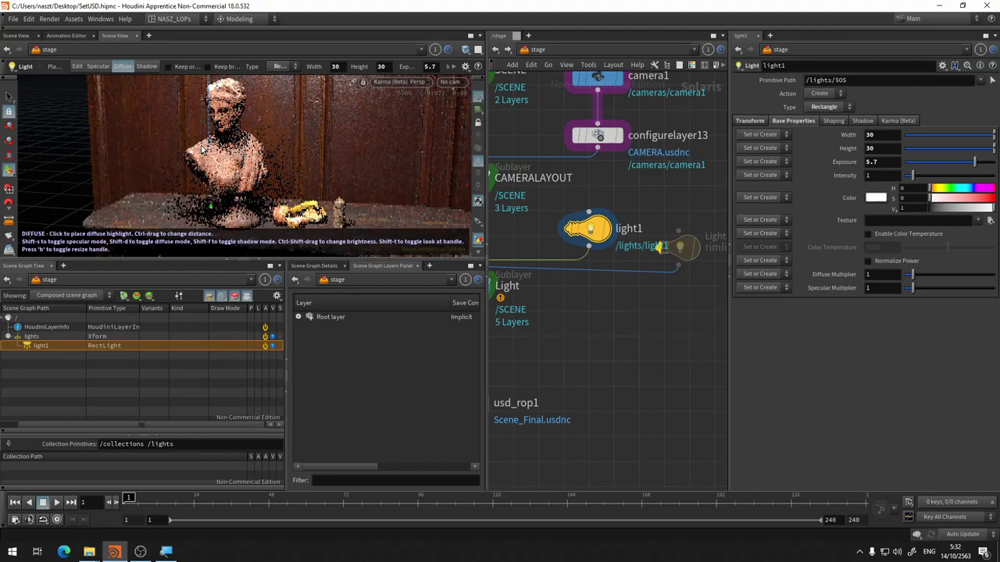
pyautogui.click(208, 152)
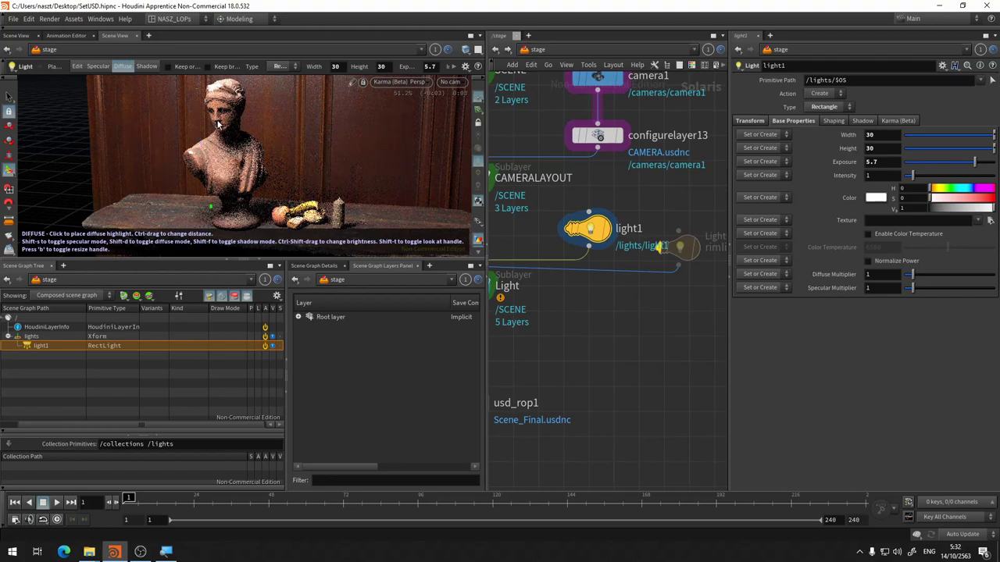
pyautogui.click(218, 123)
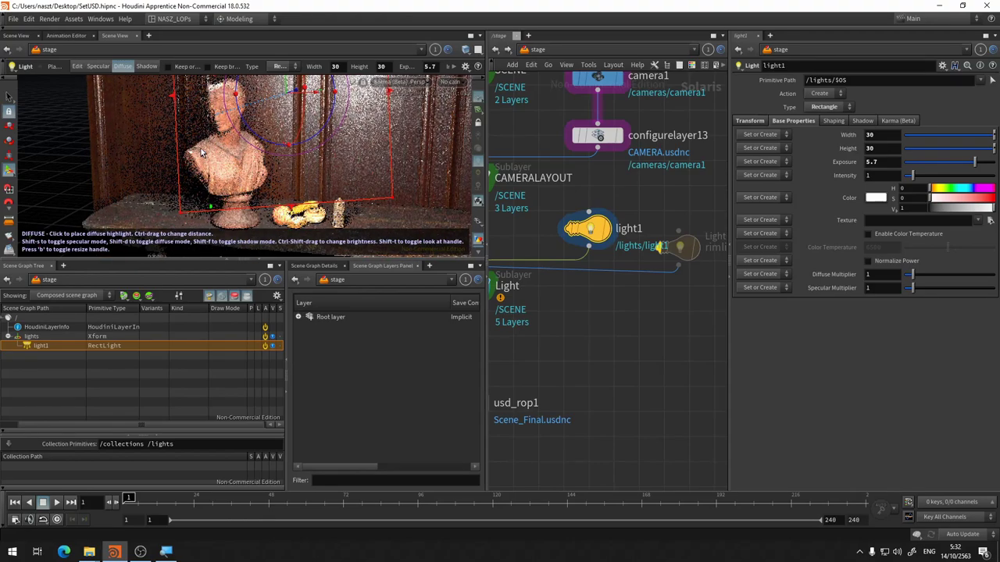
pyautogui.click(211, 152)
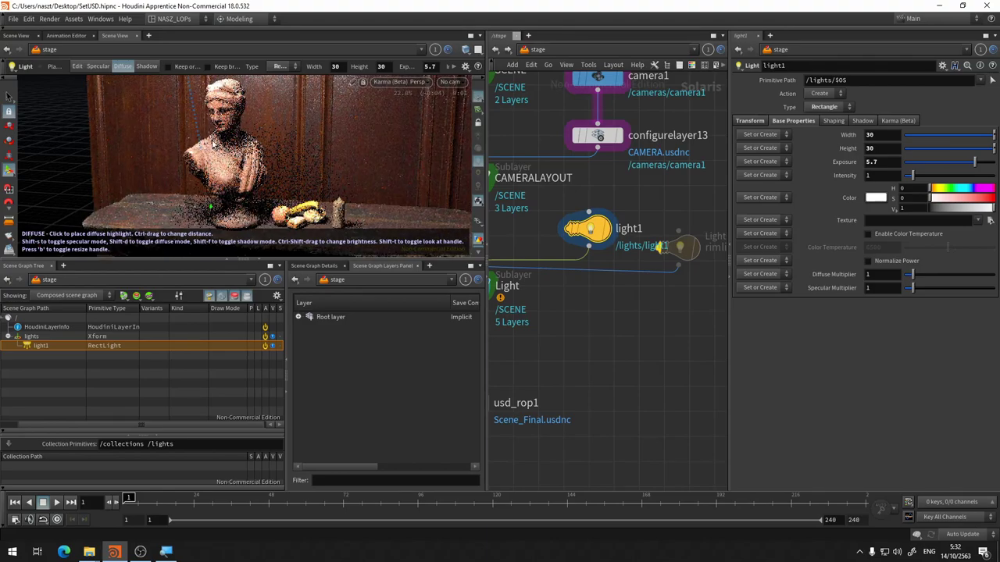
pyautogui.click(221, 145)
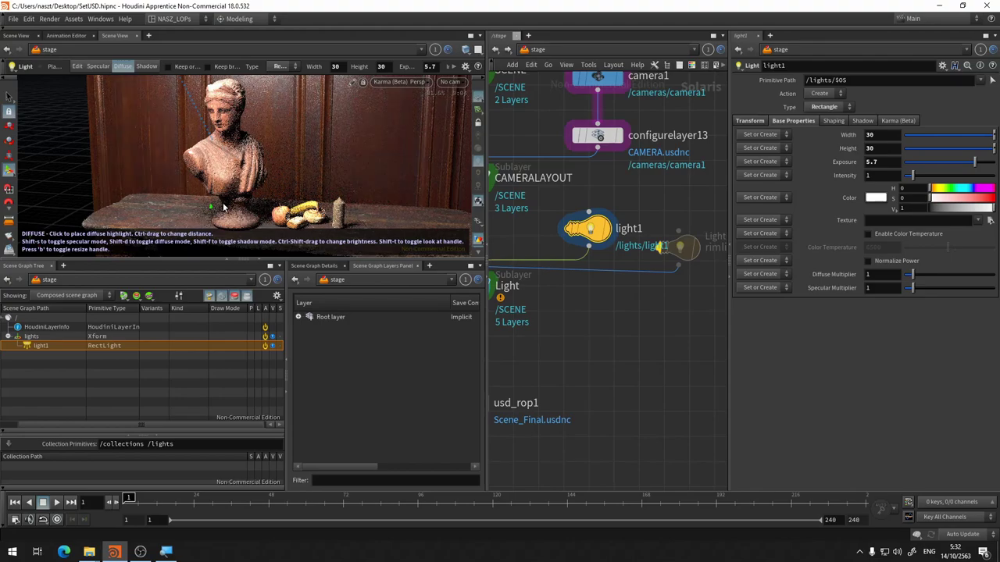
pyautogui.hotkey('shift', 'd')
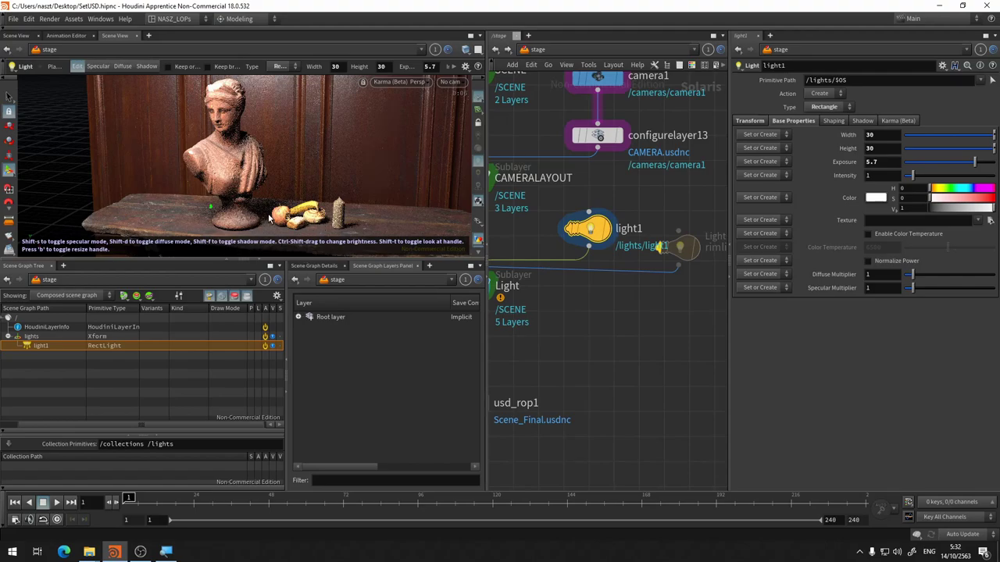
# Step: In Shadow mode, set light1's shadow point on the tabletop beside the bust
pyautogui.hotkey('shift', 'f')
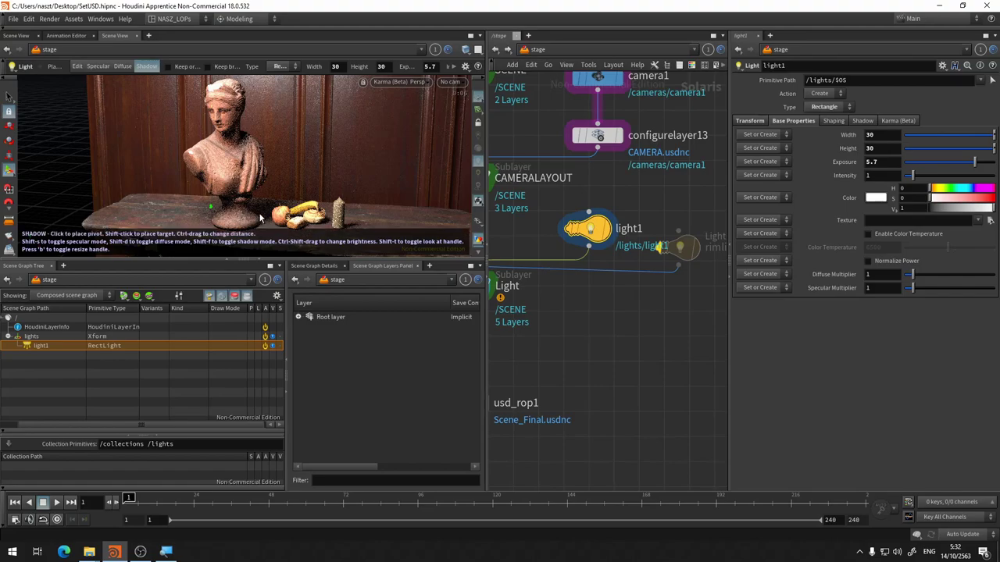
pyautogui.click(265, 218)
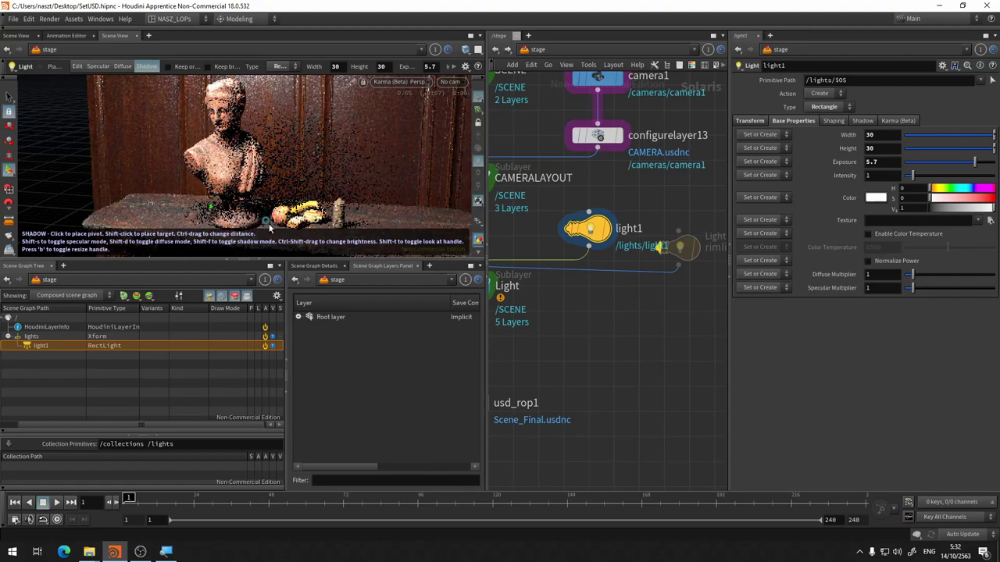
pyautogui.press('Escape')
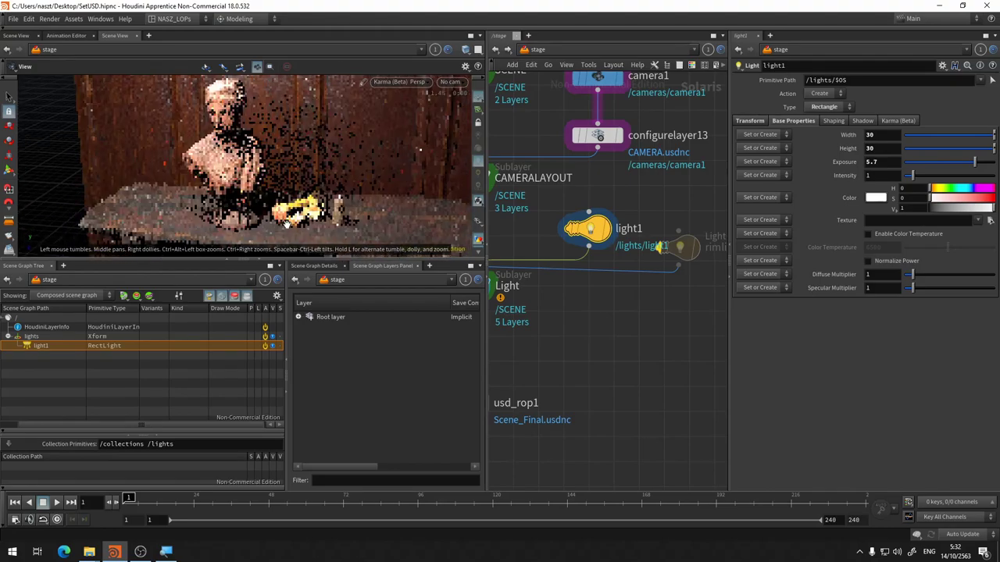
pyautogui.press('Return')
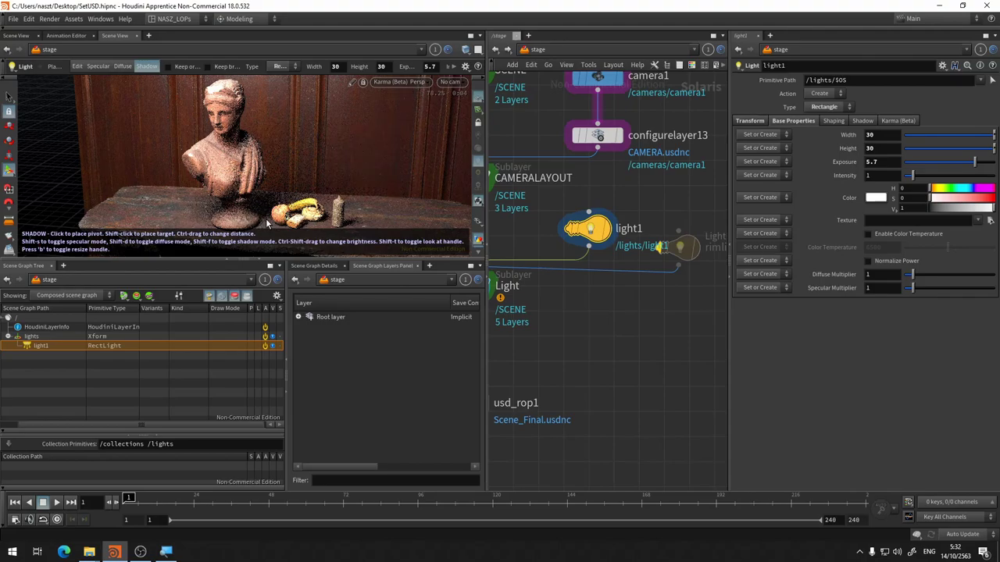
pyautogui.click(267, 221)
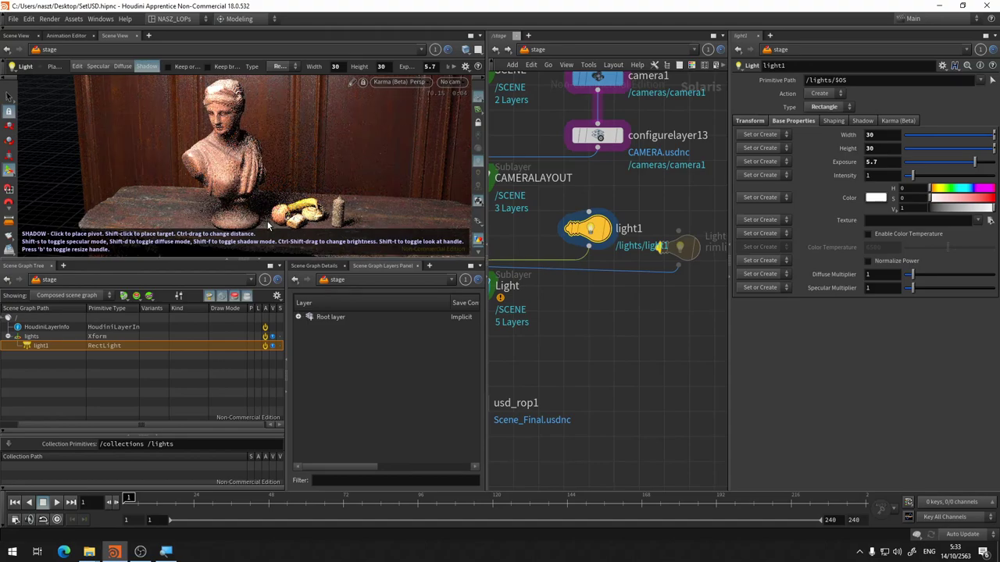
pyautogui.click(268, 225)
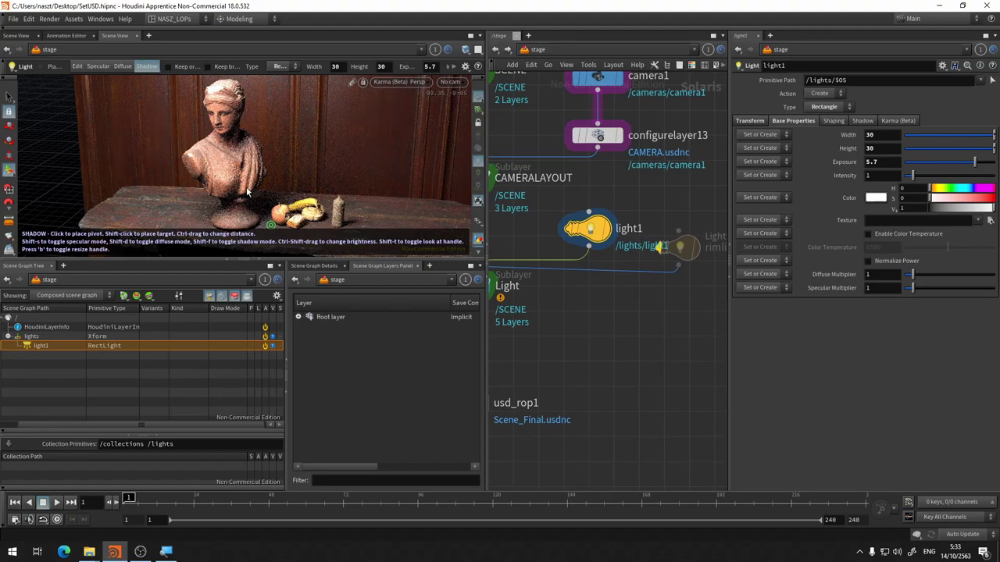
pyautogui.hotkey('shift', 'f')
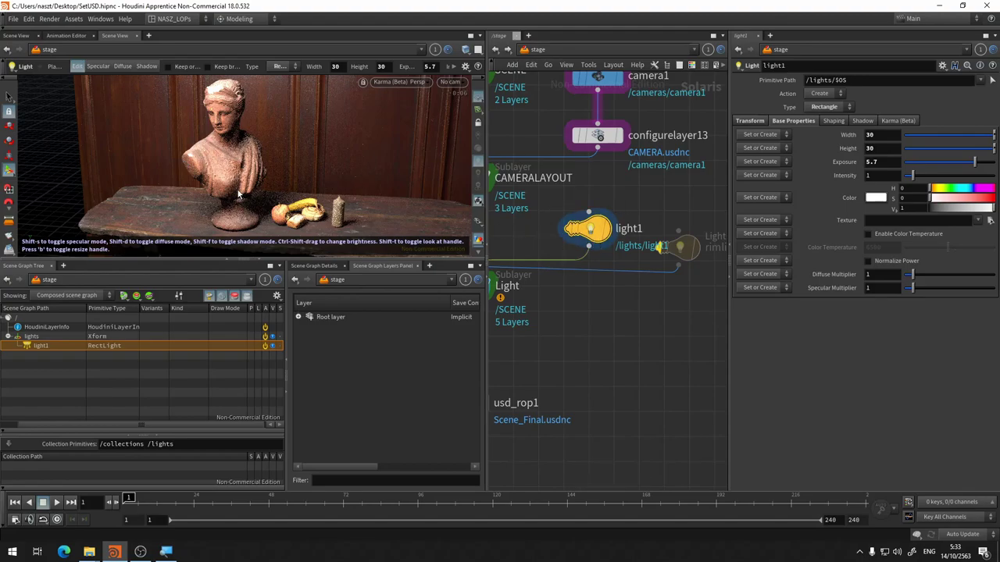
# Step: Adjust light1's intensity up and down in the viewport, settling at 0.8
pyautogui.keyDown('ctrl'); pyautogui.keyDown('shift'); pyautogui.moveTo(237, 193); pyautogui.dragTo(204, 190); pyautogui.keyUp('shift'); pyautogui.keyUp('ctrl')
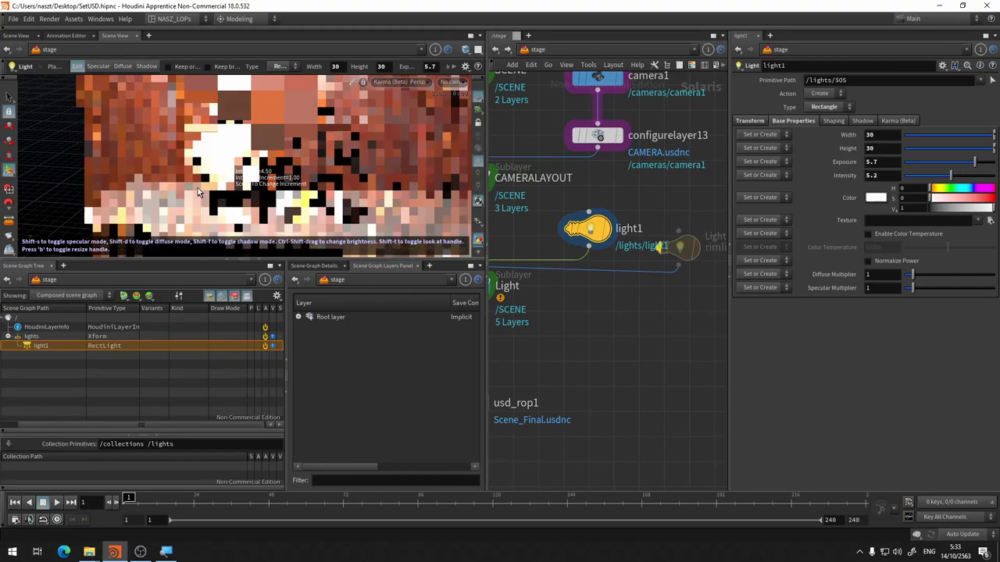
pyautogui.keyDown('ctrl'); pyautogui.keyDown('shift'); pyautogui.moveTo(198, 191); pyautogui.dragTo(180, 185); pyautogui.keyUp('shift'); pyautogui.keyUp('ctrl')
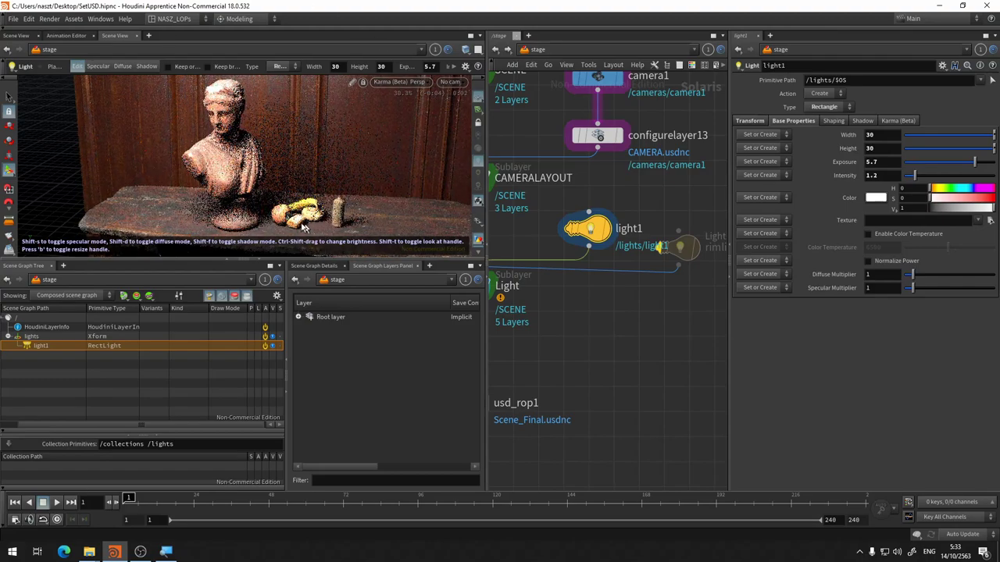
pyautogui.keyDown('ctrl'); pyautogui.keyDown('shift'); pyautogui.moveTo(234, 189); pyautogui.dragTo(239, 191); pyautogui.keyUp('shift'); pyautogui.keyUp('ctrl')
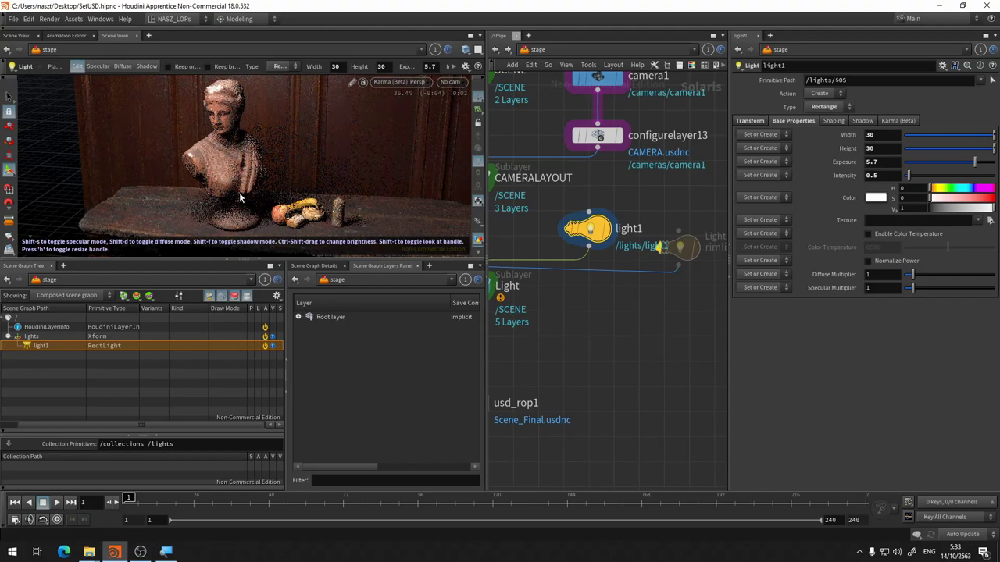
pyautogui.keyDown('ctrl'); pyautogui.keyDown('shift'); pyautogui.moveTo(240, 198); pyautogui.dragTo(249, 195); pyautogui.keyUp('shift'); pyautogui.keyUp('ctrl')
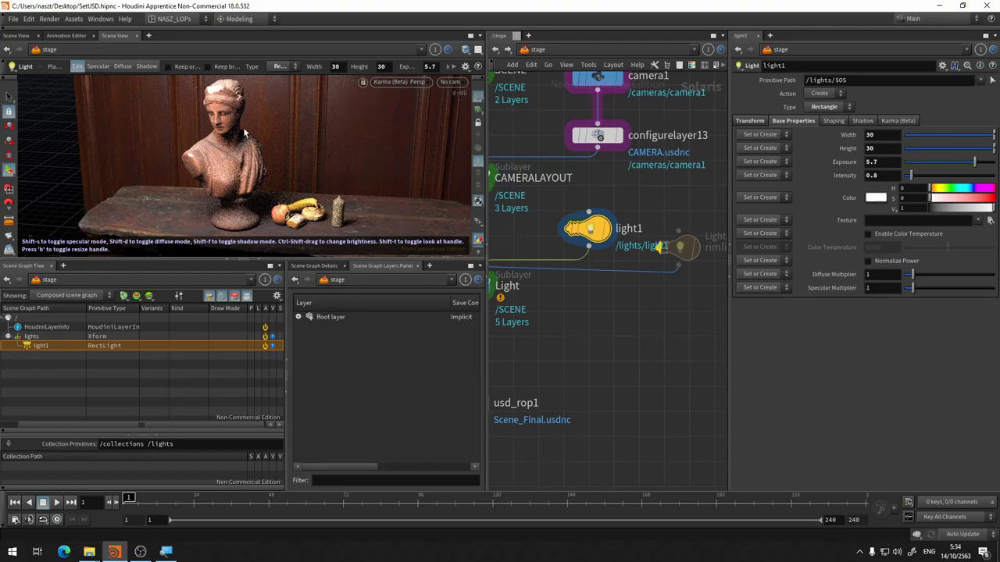
# Step: Try moving light1 to a new position, then undo the move
pyautogui.press('Escape')
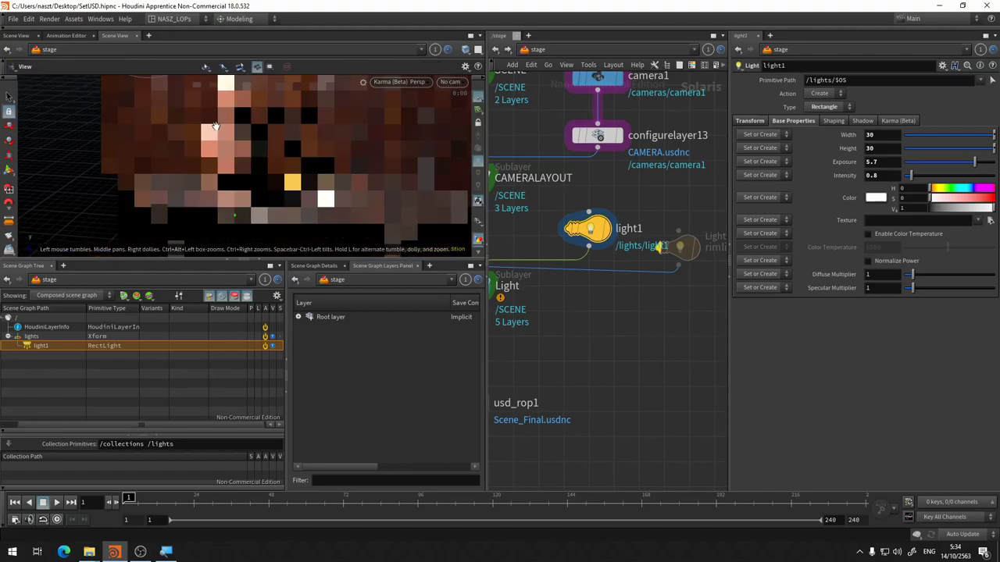
pyautogui.scroll(-5, 187, 117)
pyautogui.moveTo(172, 111); pyautogui.dragTo(172, 162)
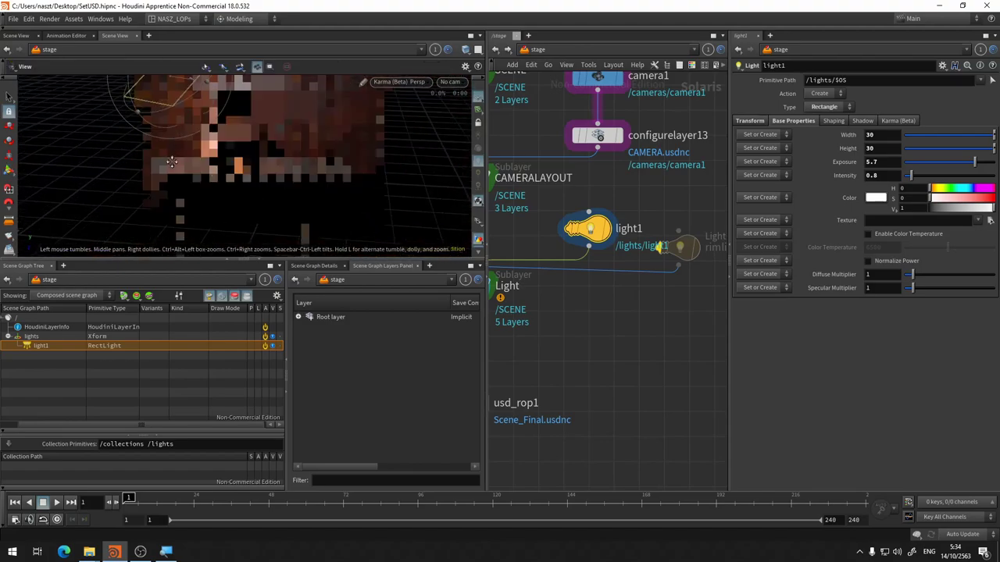
pyautogui.press('Return')
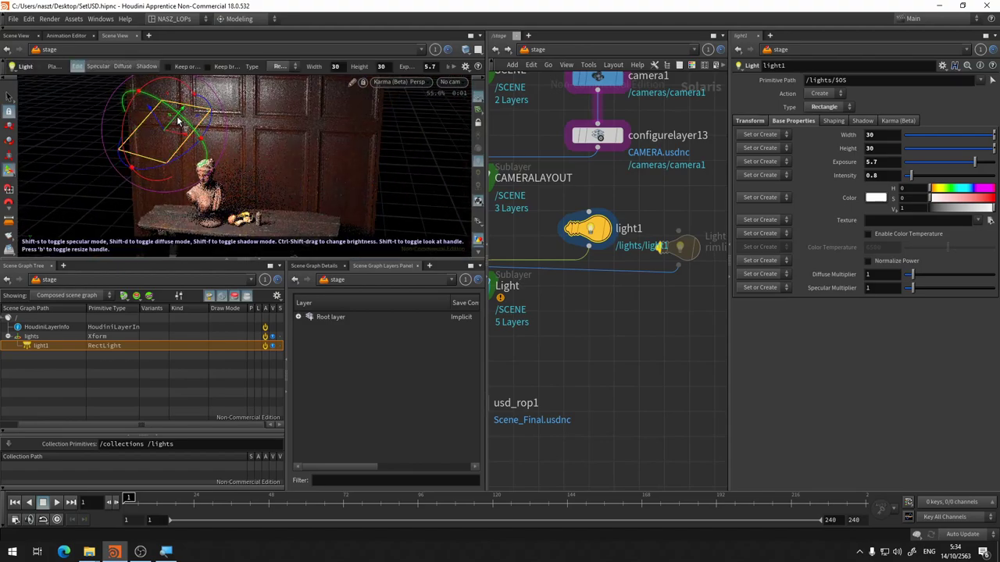
pyautogui.moveTo(164, 131); pyautogui.dragTo(186, 132)
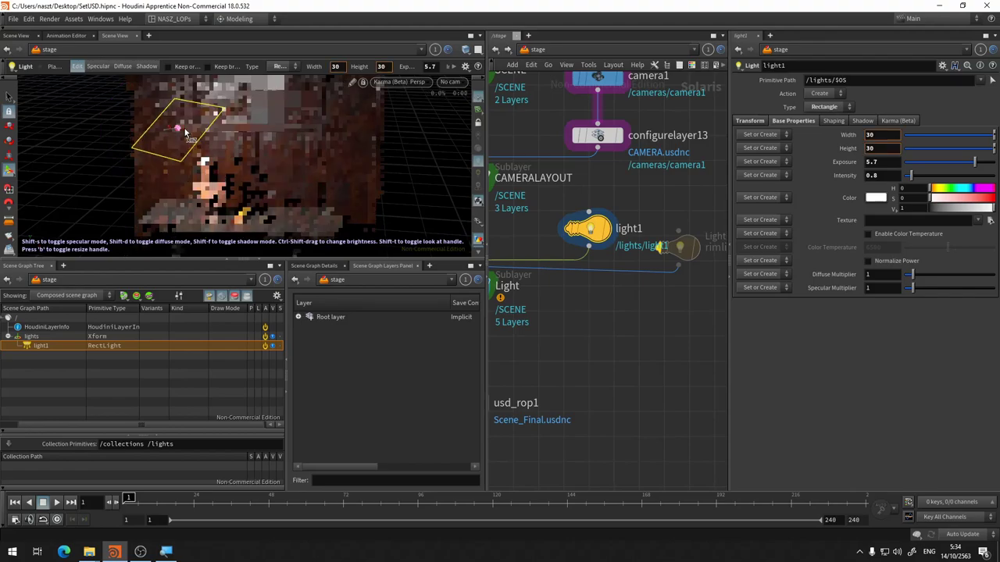
pyautogui.hotkey('ctrl', 'z')
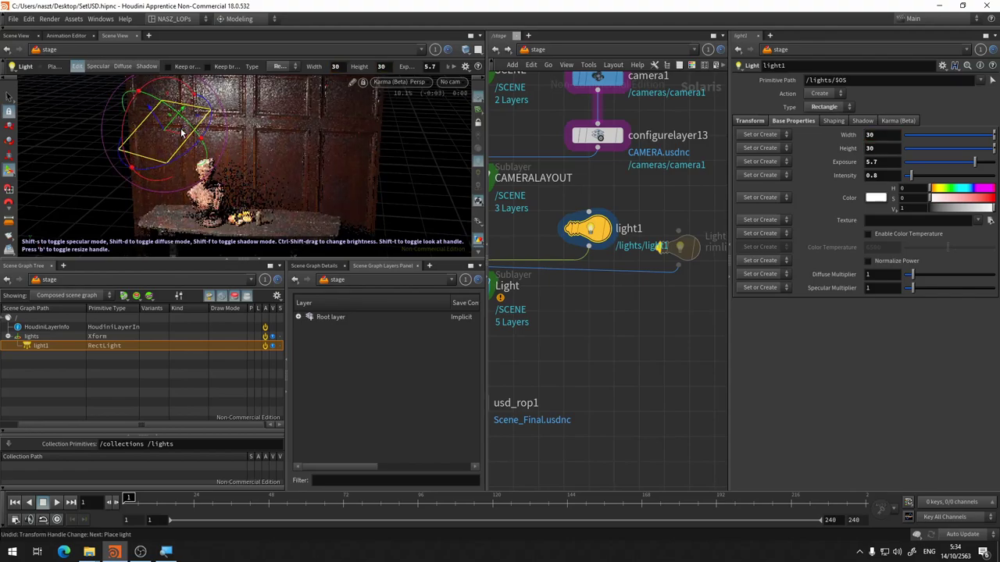
pyautogui.hotkey('ctrl', 'z')
# Step: Widen light1's rectangle to about 40.8 by 33.9 from a higher view
pyautogui.keyDown('alt'); pyautogui.moveTo(170, 179); pyautogui.dragTo(196, 127); pyautogui.keyUp('alt')
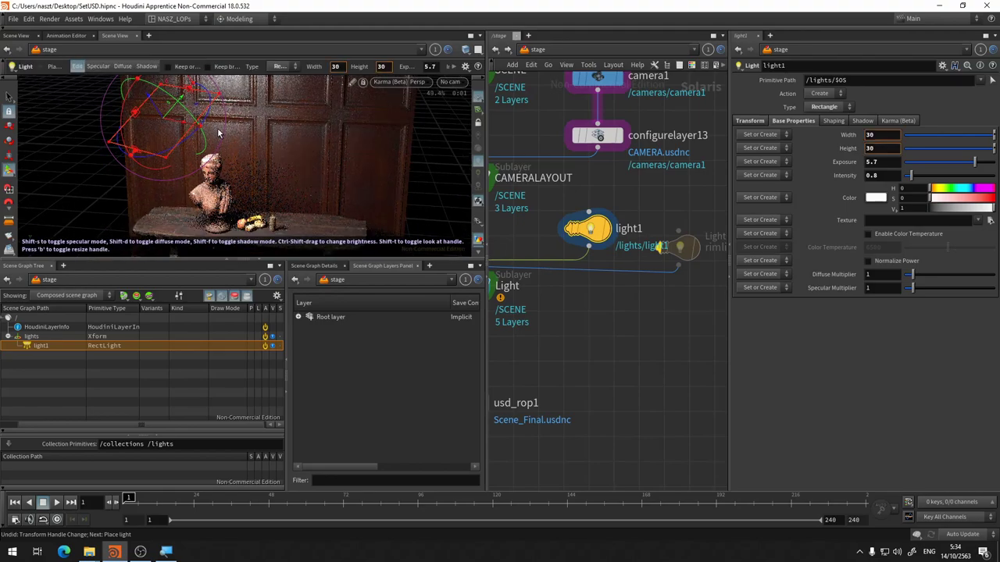
pyautogui.moveTo(219, 133)
pyautogui.mouseDown()
pyautogui.moveTo(150, 131)
pyautogui.moveTo(125, 160)
pyautogui.mouseUp()
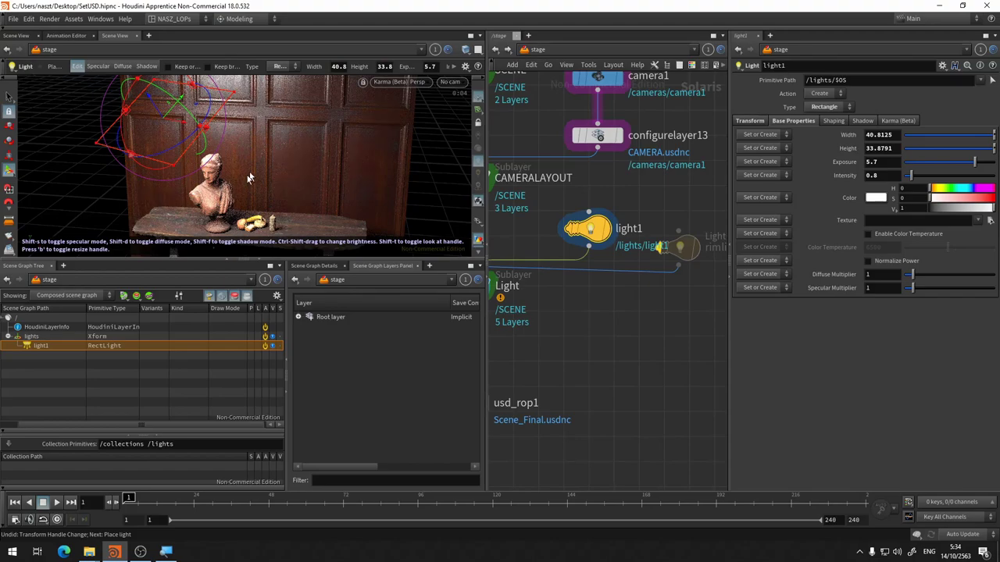
pyautogui.keyDown('alt'); pyautogui.moveTo(249, 178); pyautogui.dragTo(375, 173); pyautogui.keyUp('alt')
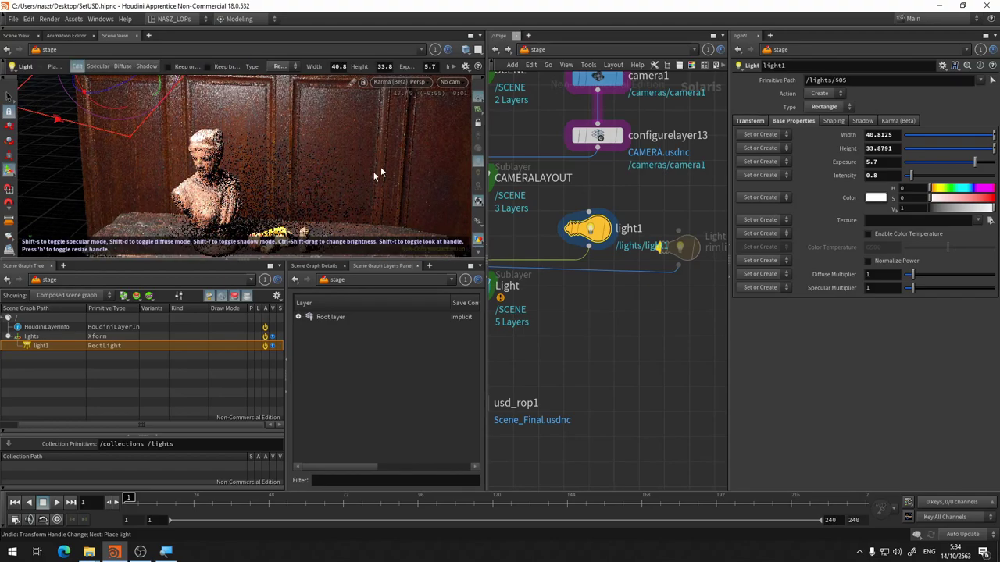
pyautogui.click(461, 82)
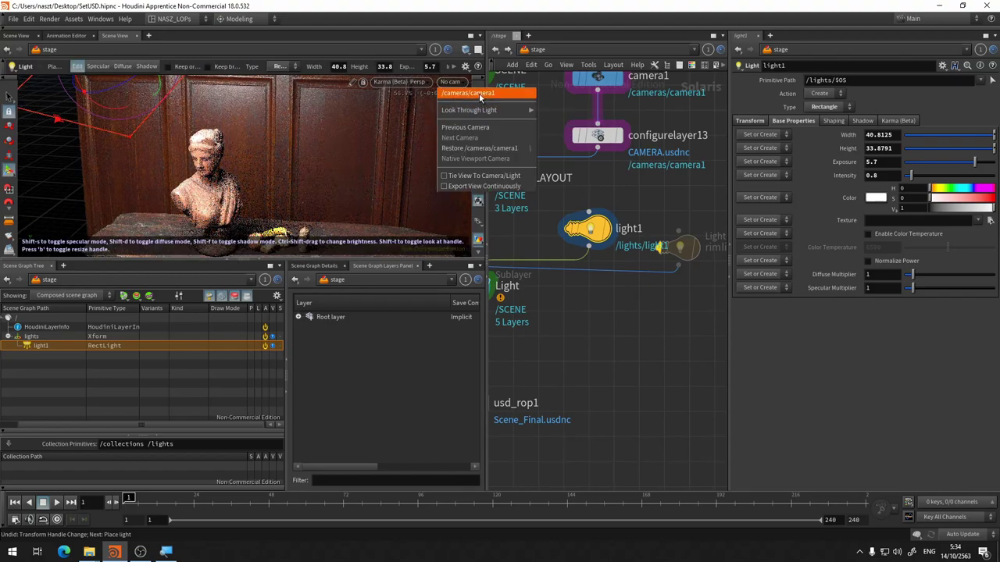
# Step: View through camera1, place the rimlight node, and warm light1 to 3660.32 colour temperature
pyautogui.click(479, 94)
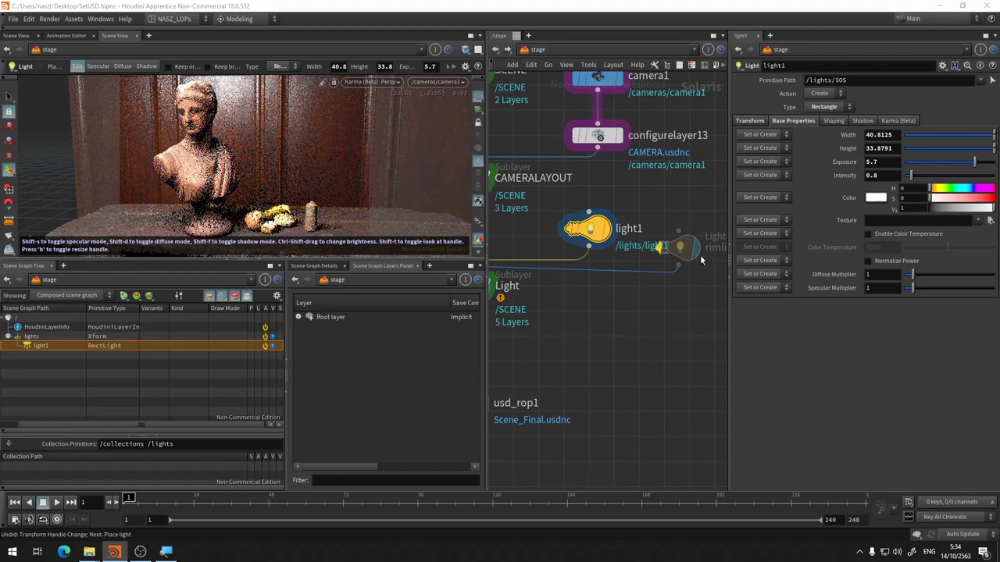
pyautogui.click(652, 255)
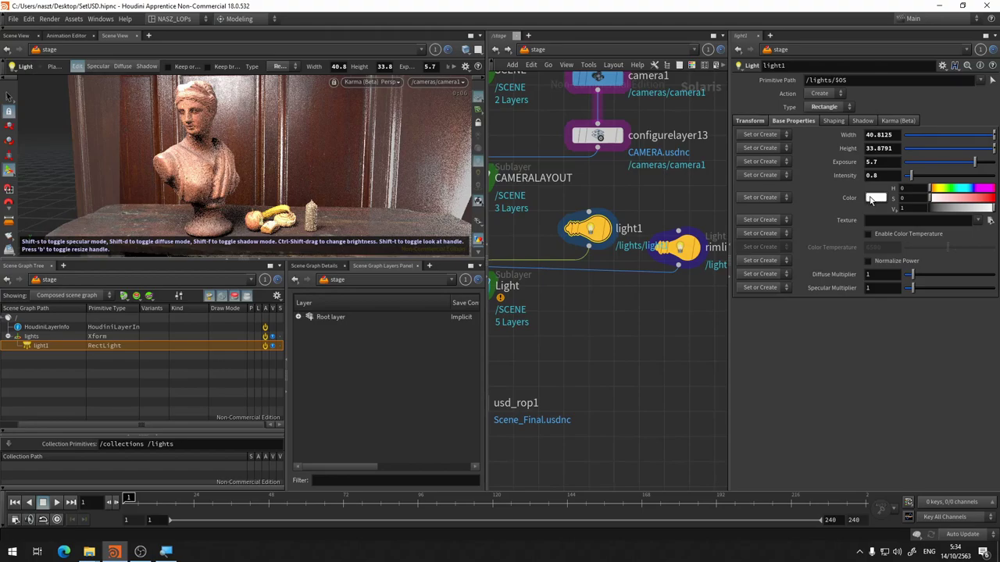
pyautogui.click(896, 234)
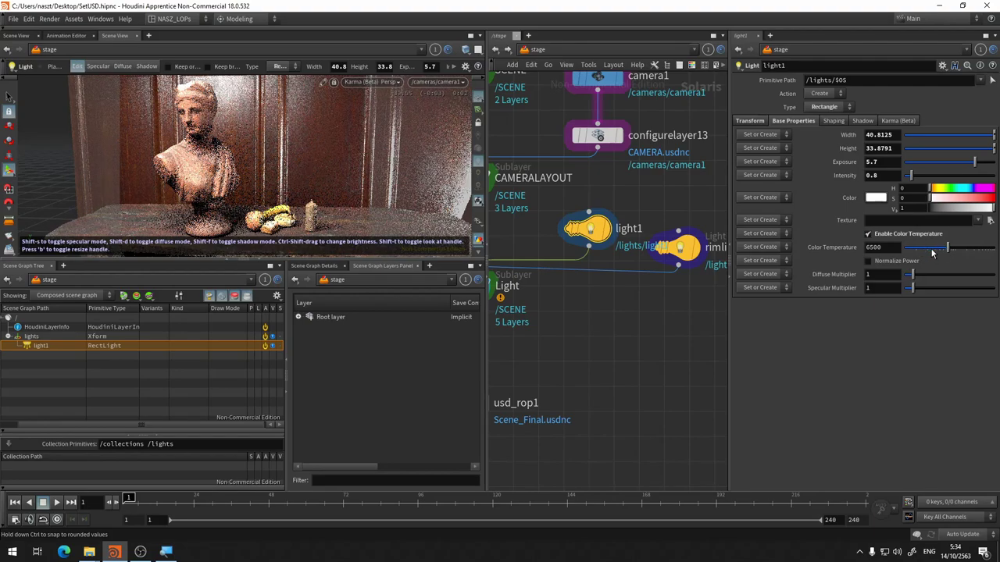
pyautogui.click(929, 248)
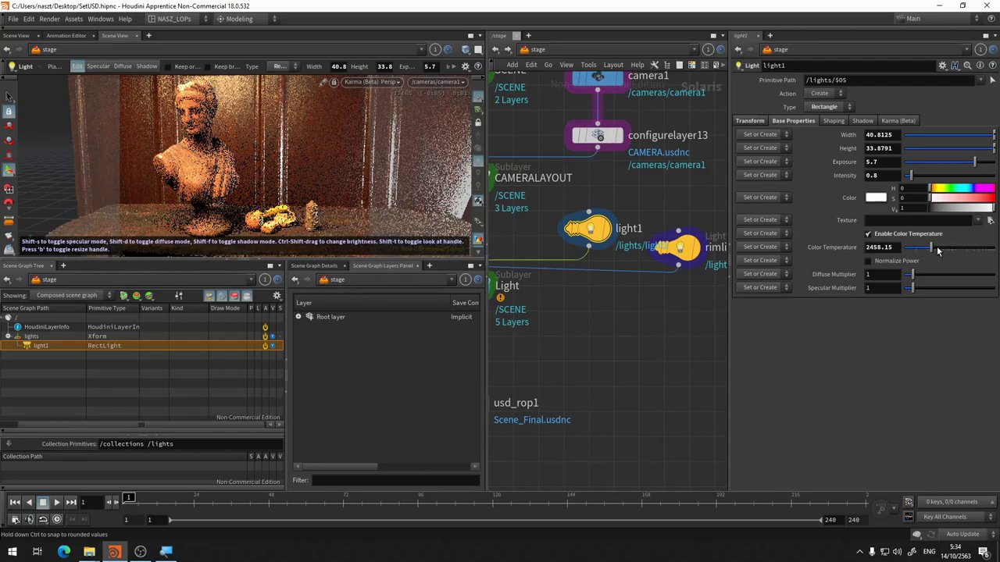
pyautogui.moveTo(931, 251); pyautogui.dragTo(940, 253)
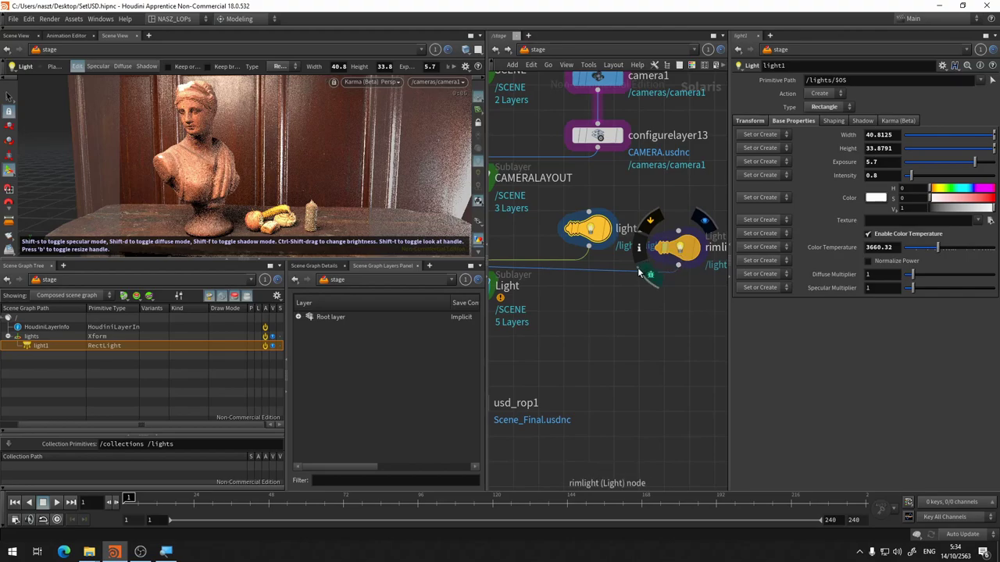
# Step: Make light1 a spotlight with 0.497 softness and a 45 degree cone angle
pyautogui.click(834, 123)
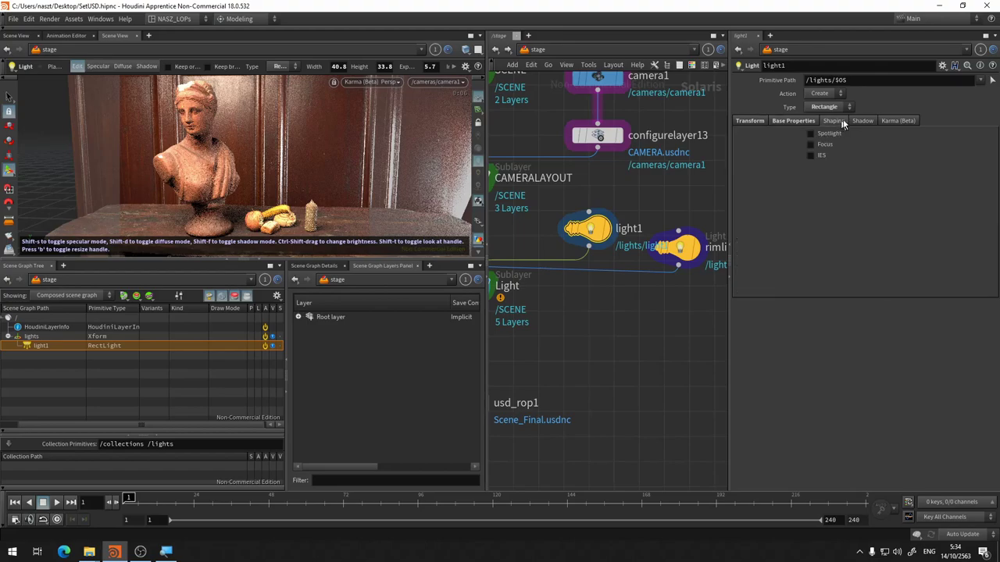
pyautogui.click(860, 121)
pyautogui.click(833, 123)
pyautogui.click(831, 134)
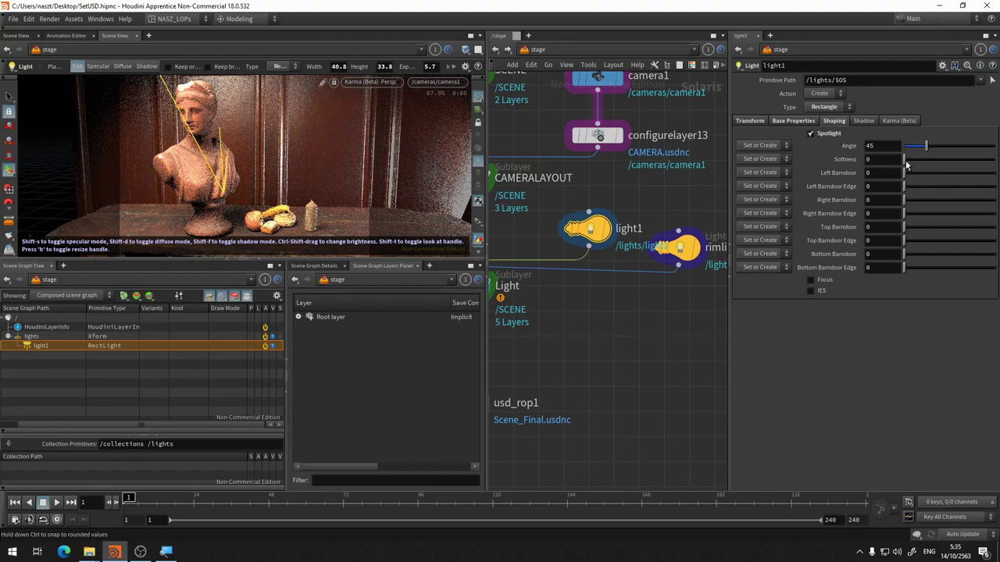
pyautogui.moveTo(906, 161); pyautogui.dragTo(926, 160)
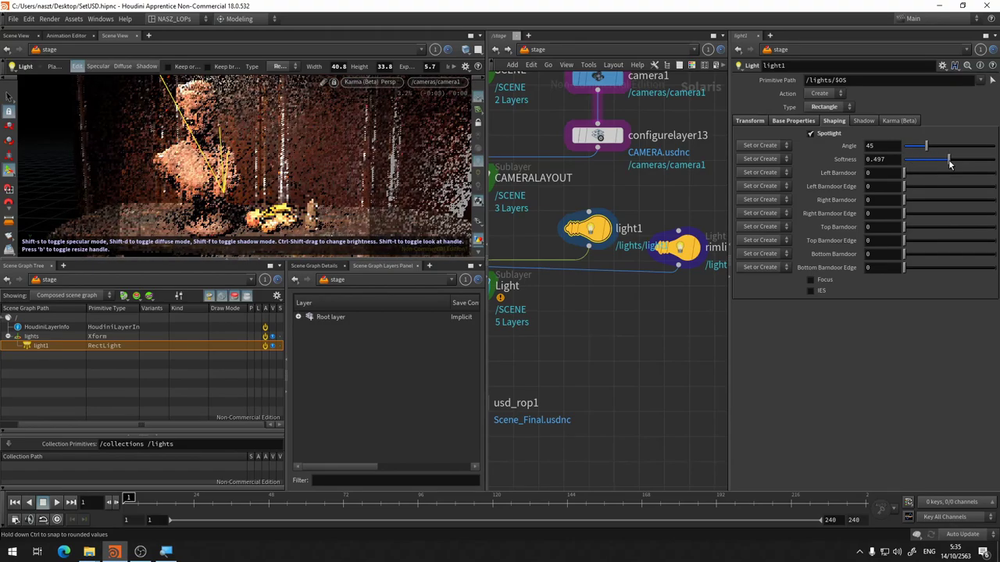
pyautogui.moveTo(925, 161); pyautogui.dragTo(949, 160)
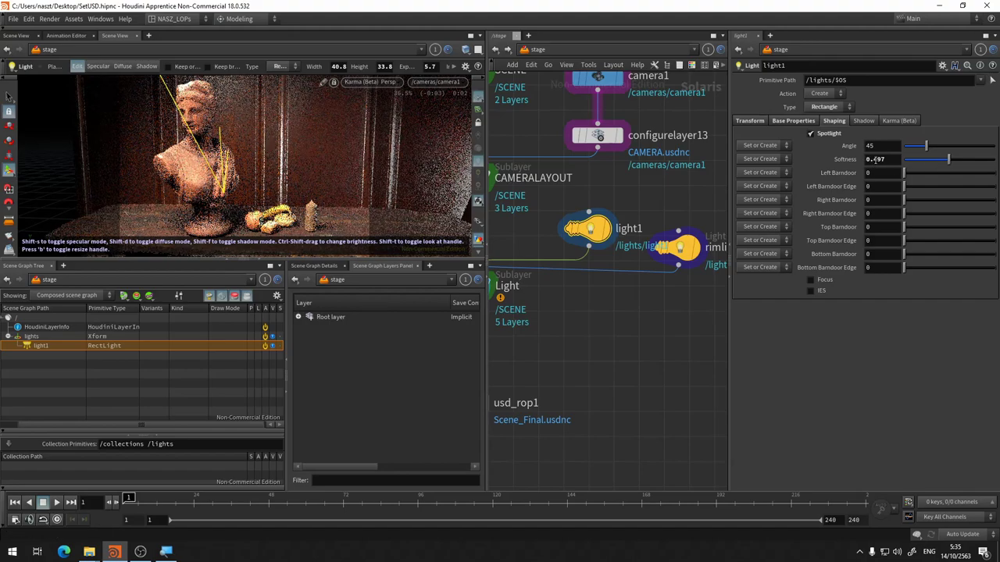
pyautogui.moveTo(927, 146); pyautogui.dragTo(914, 144)
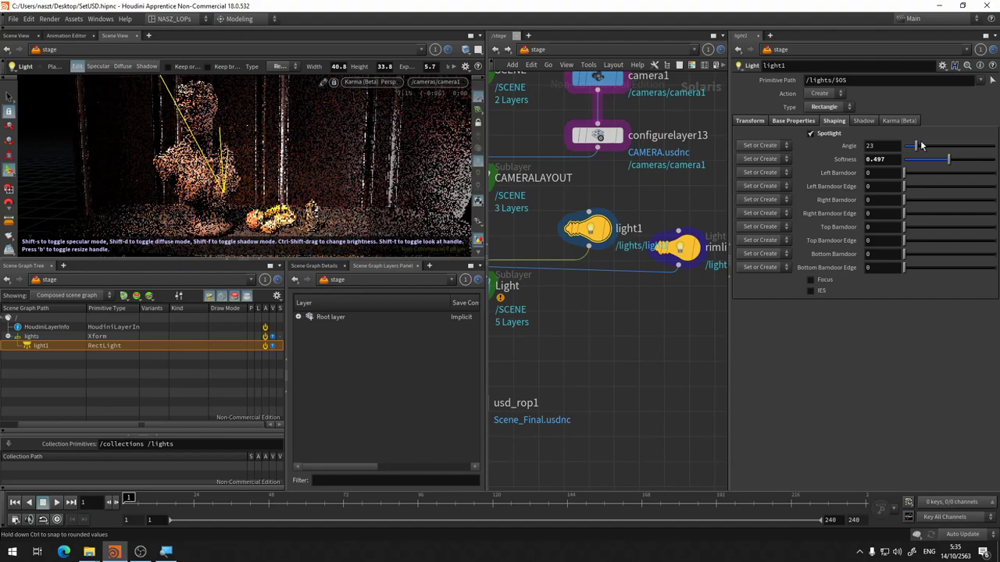
pyautogui.moveTo(915, 146); pyautogui.dragTo(926, 145)
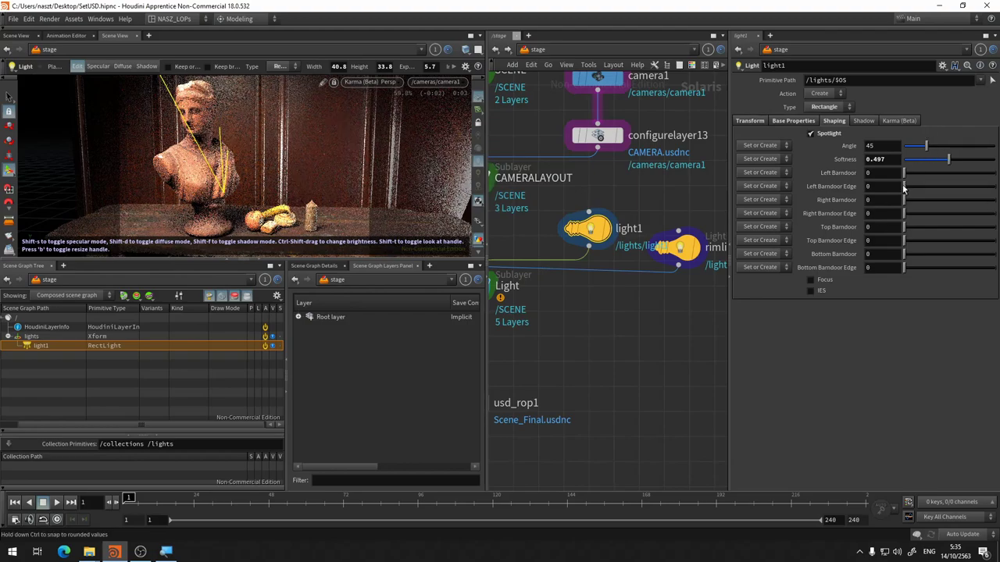
# Step: Review light1's Karma and Transform settings and pan the network beside rimlight
pyautogui.click(889, 123)
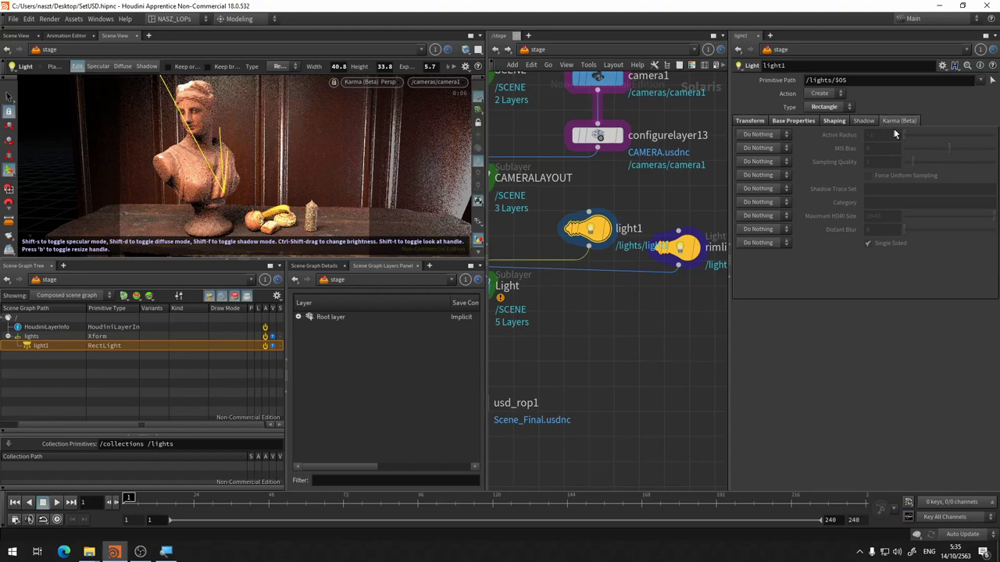
pyautogui.click(805, 122)
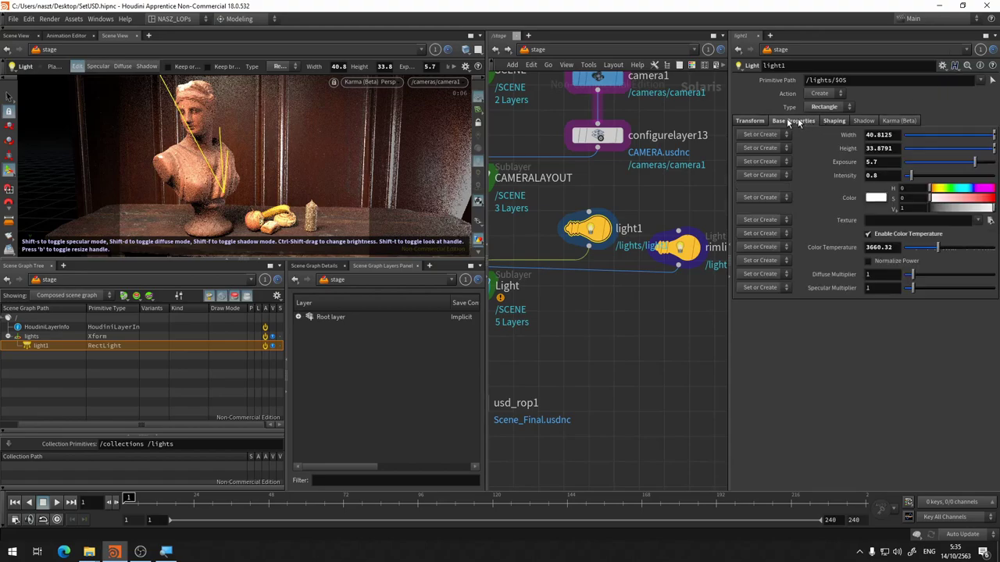
pyautogui.click(766, 122)
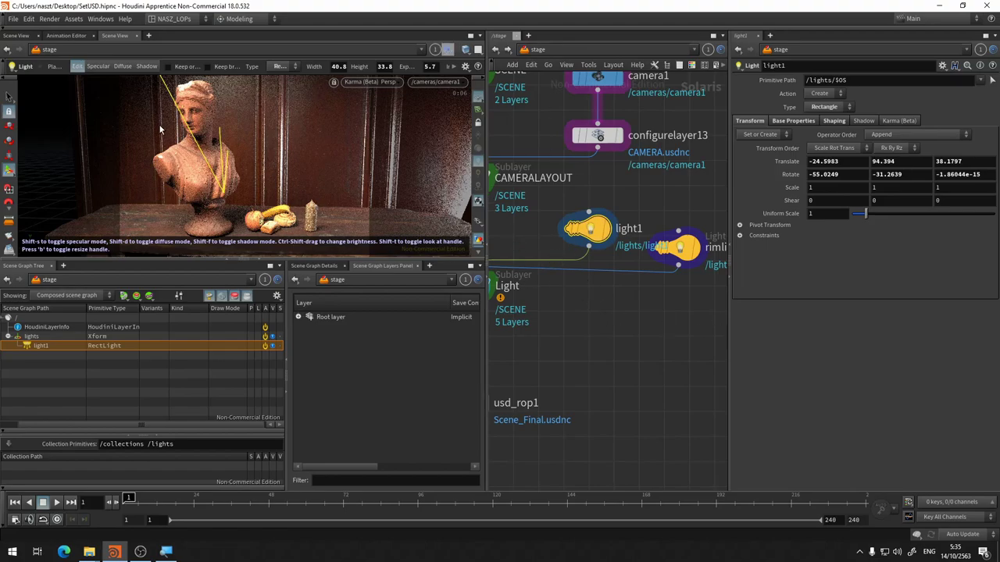
pyautogui.moveTo(618, 312); pyautogui.dragTo(518, 240, button='middle')
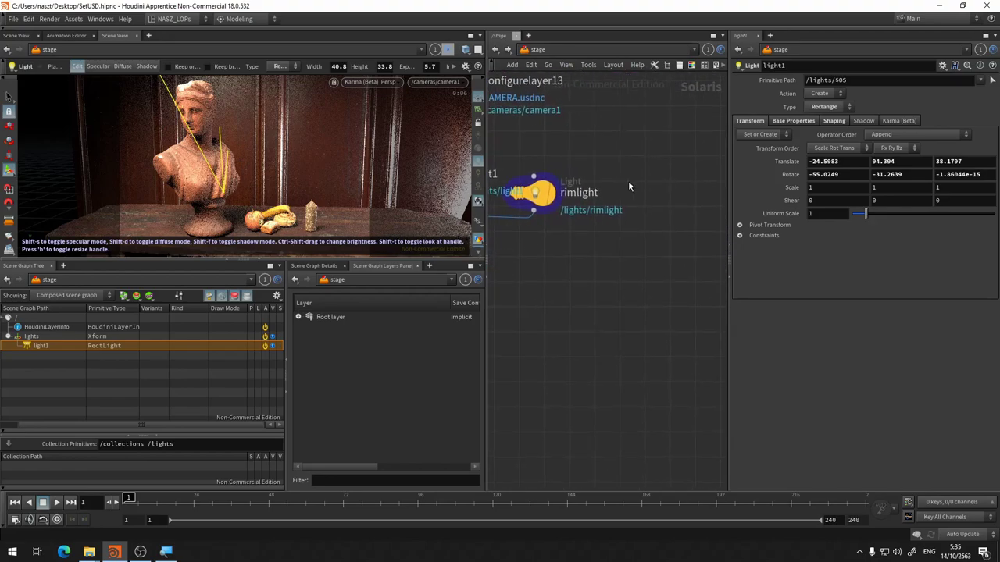
# Step: Add a Dome Light node beside rimlight and wire domelight1 into the Light sublayer node
pyautogui.press('Tab')
pyautogui.write('d')
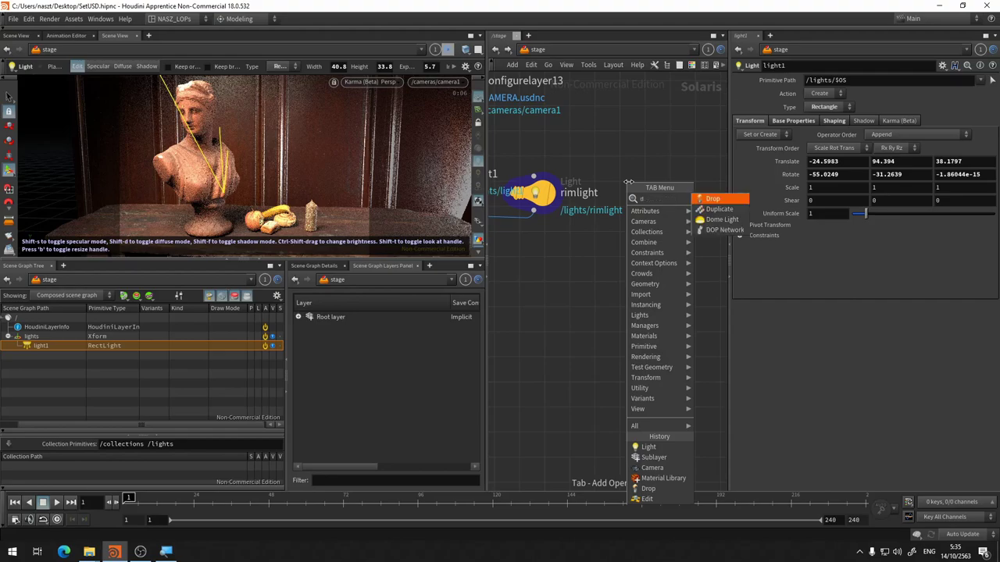
pyautogui.write('om')
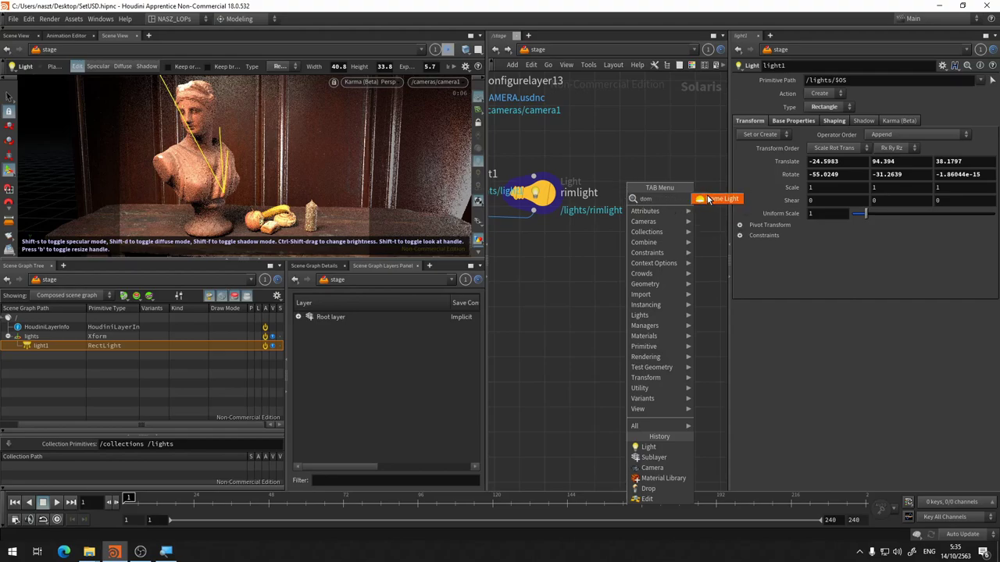
pyautogui.press('Return')
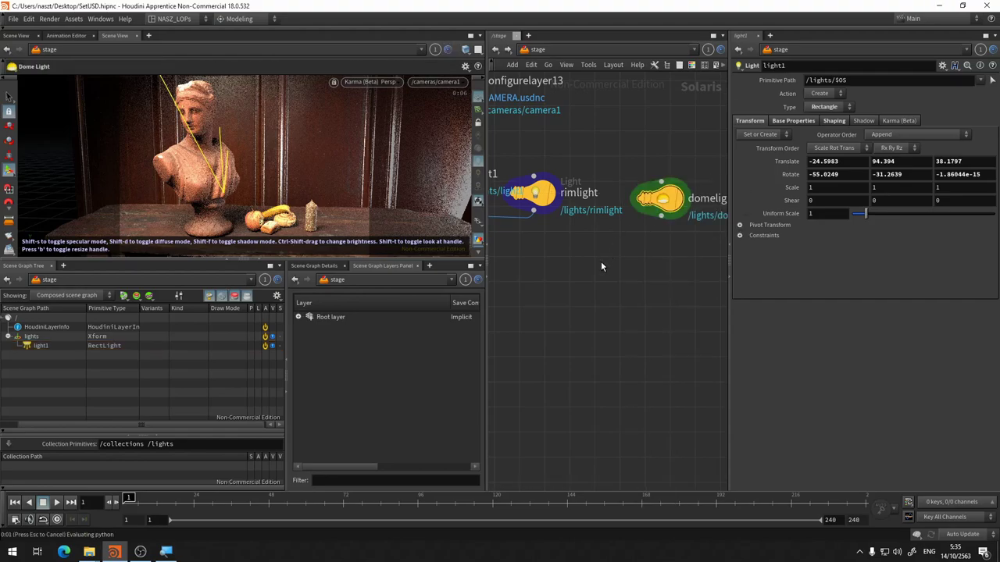
pyautogui.click(600, 266)
pyautogui.scroll(-3, 615, 297)
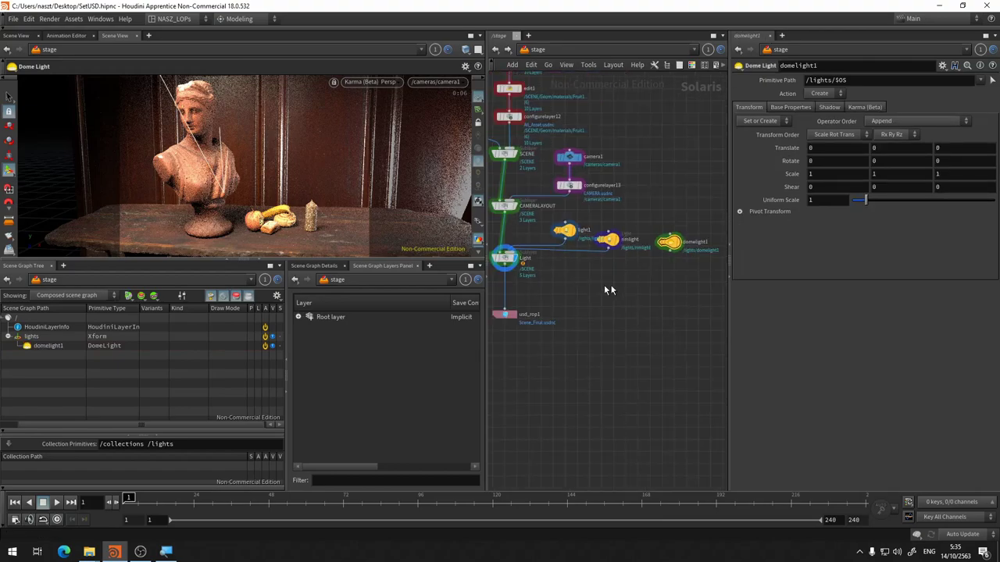
pyautogui.click(675, 251)
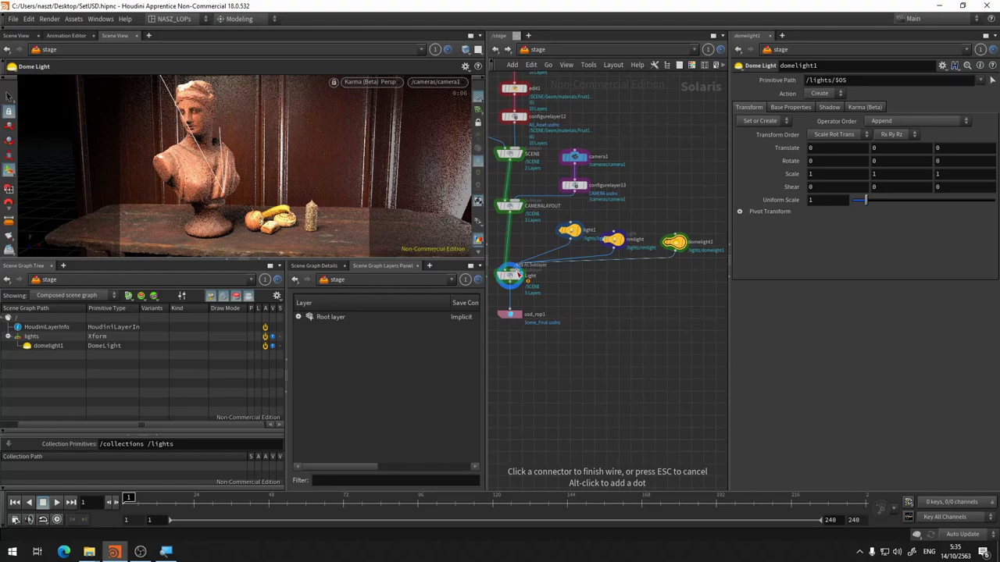
pyautogui.click(518, 273)
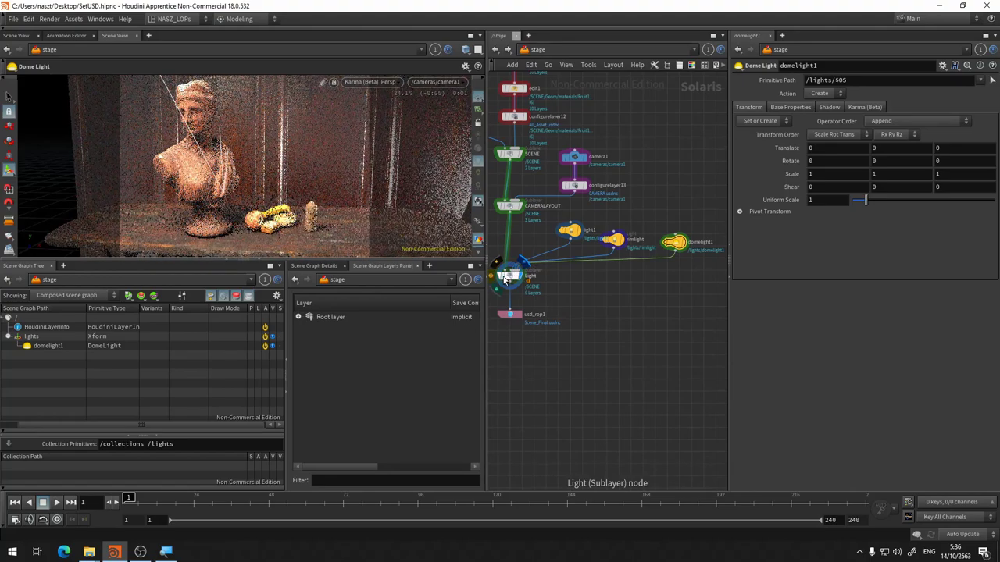
# Step: Check the Light node's info, then frame domelight1 and show its Base Properties
pyautogui.moveTo(501, 270); pyautogui.dragTo(550, 272, button='middle')
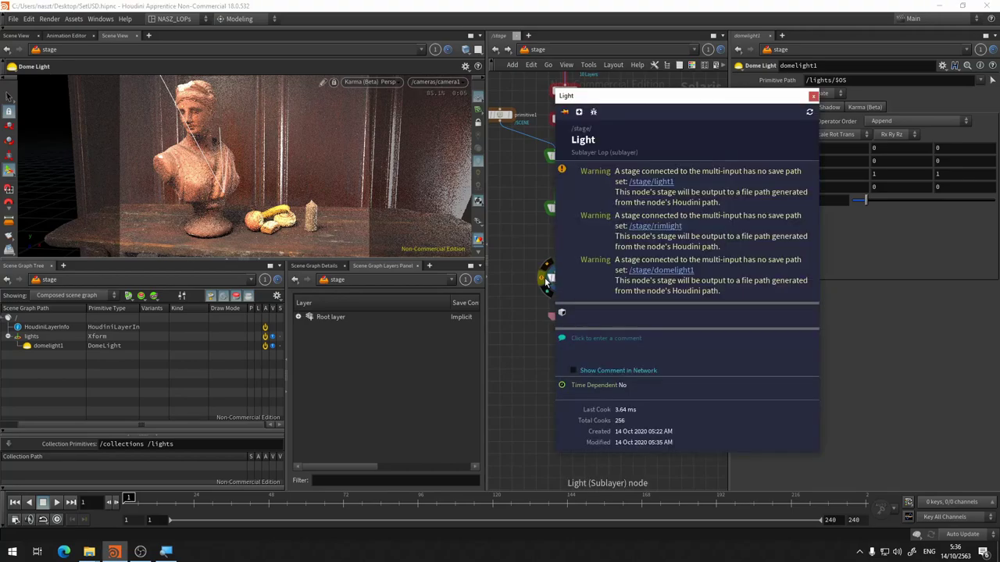
pyautogui.middleClick(549, 273)
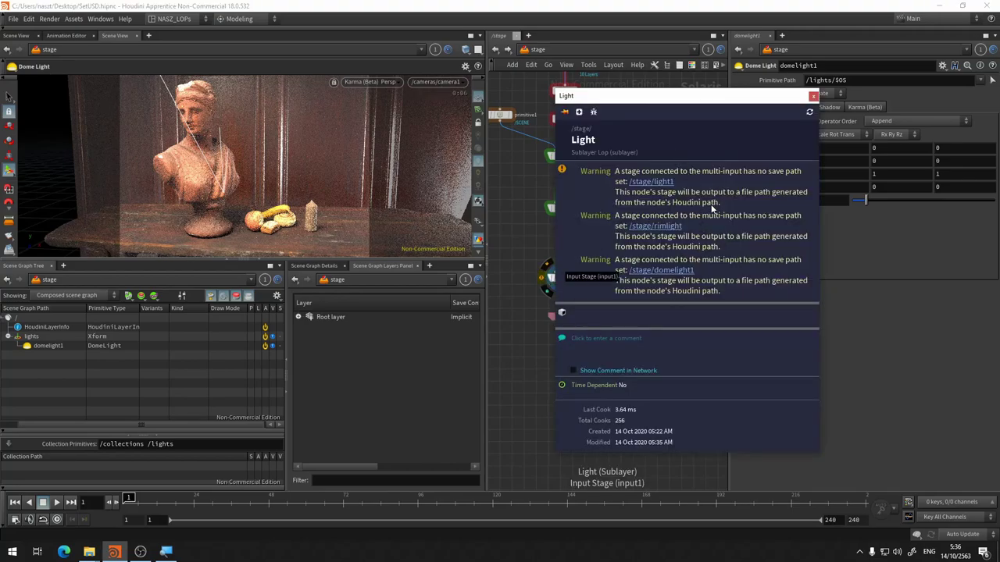
pyautogui.click(813, 97)
pyautogui.scroll(2, 618, 277)
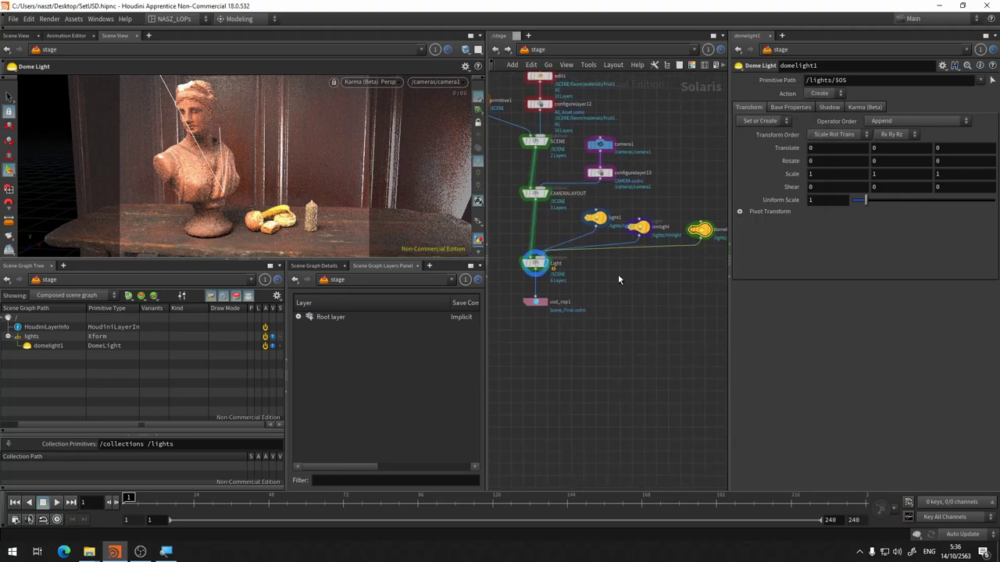
pyautogui.scroll(3, 586, 212)
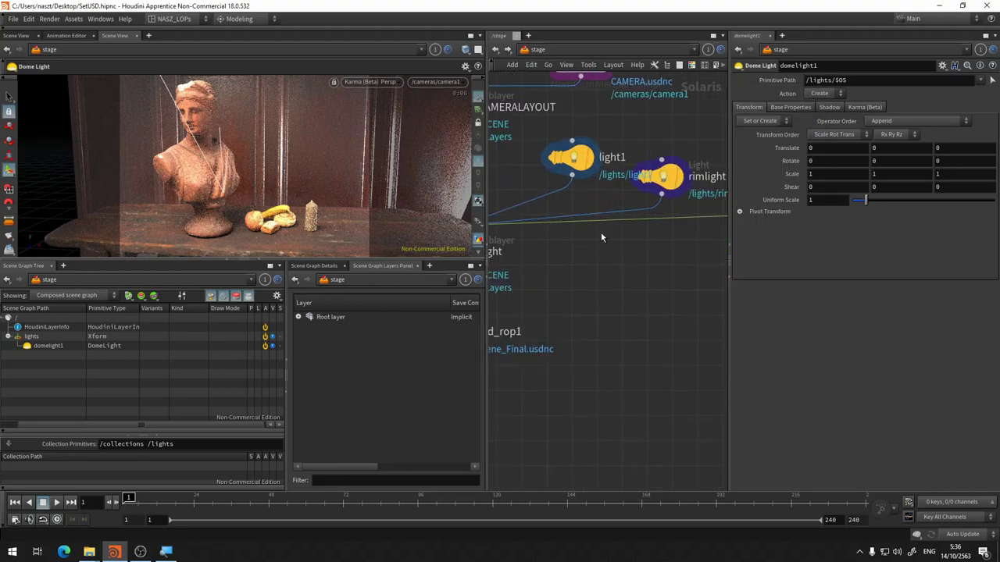
pyautogui.press('f')
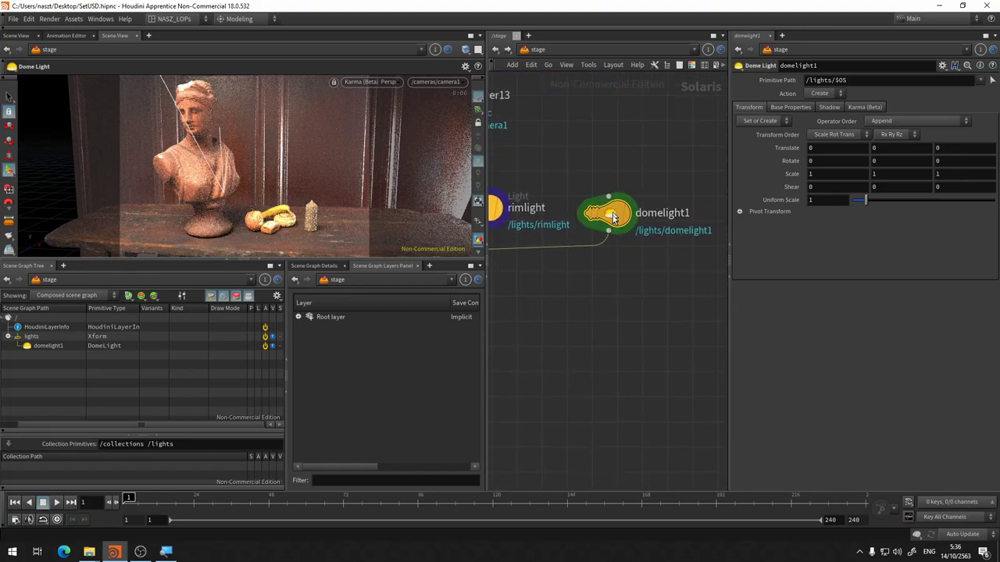
pyautogui.click(791, 107)
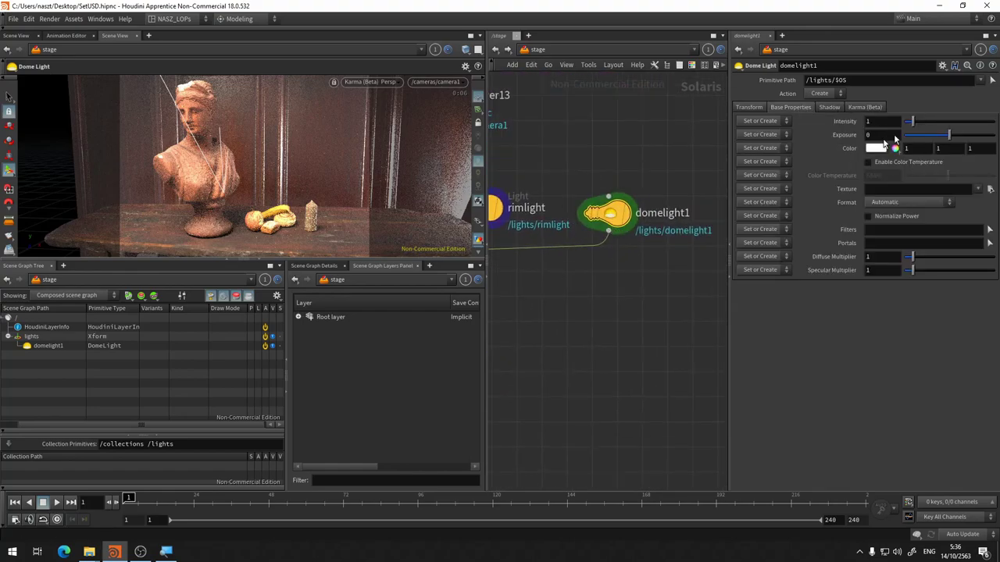
# Step: Set domelight1's texture to HDRIHaven_skylit_garage_2k.rat from $HFS/houdini/pic/hdri
pyautogui.click(990, 191)
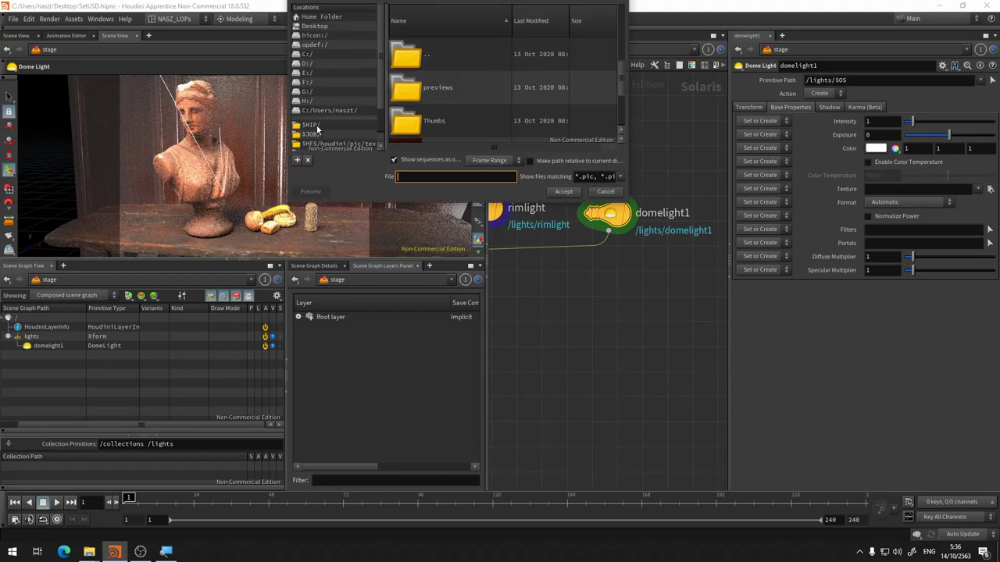
pyautogui.scroll(-1, 344, 119)
pyautogui.click(364, 125)
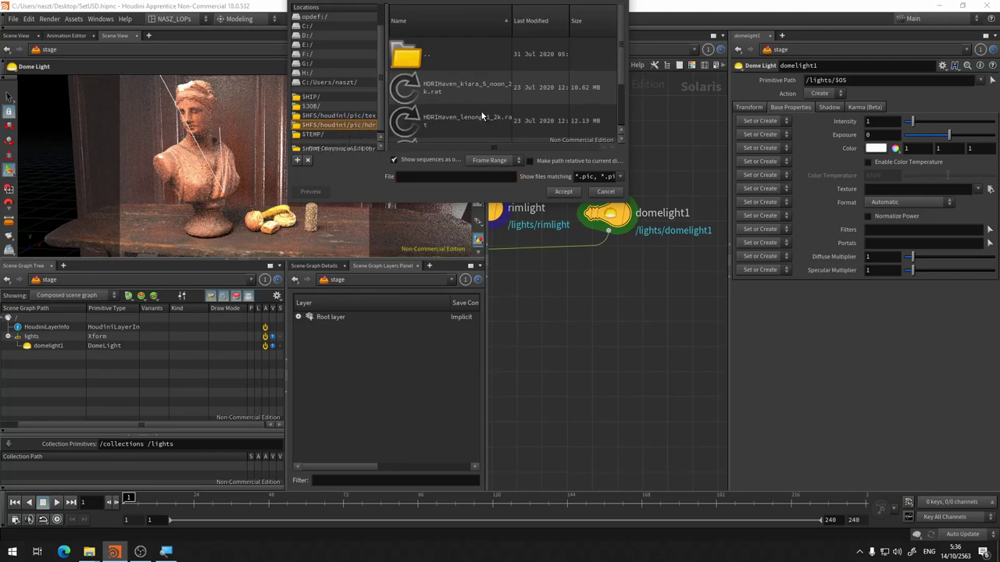
pyautogui.scroll(-2, 484, 106)
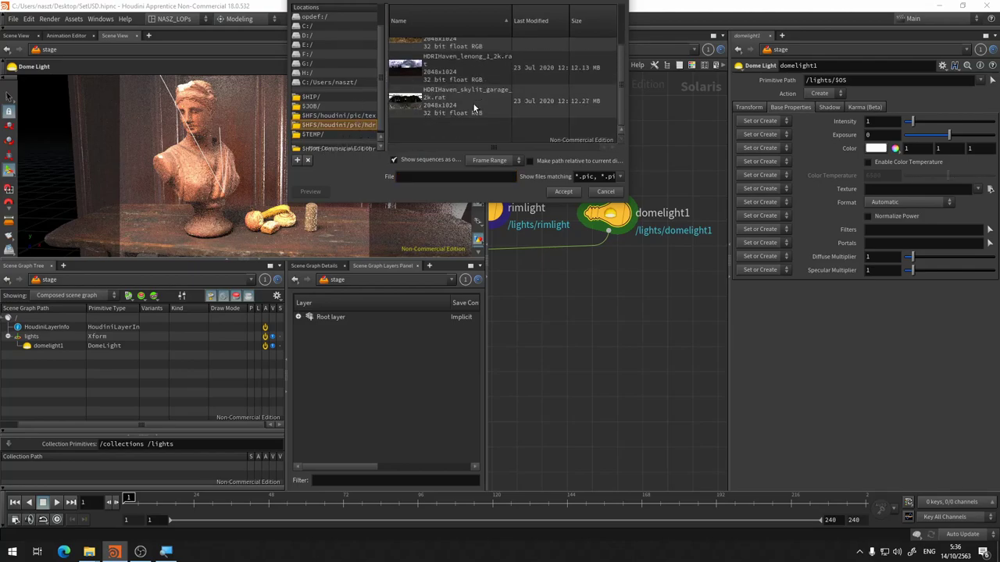
pyautogui.click(473, 107)
pyautogui.click(564, 192)
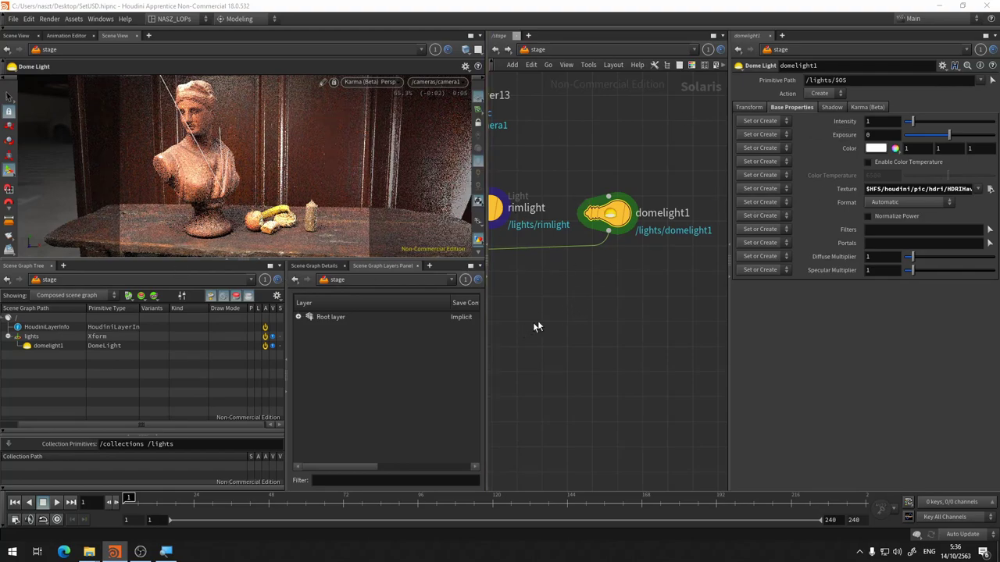
# Step: Bypass light1 and rimlight to judge their contribution, then re-enable both
pyautogui.moveTo(565, 277); pyautogui.dragTo(636, 314, button='middle')
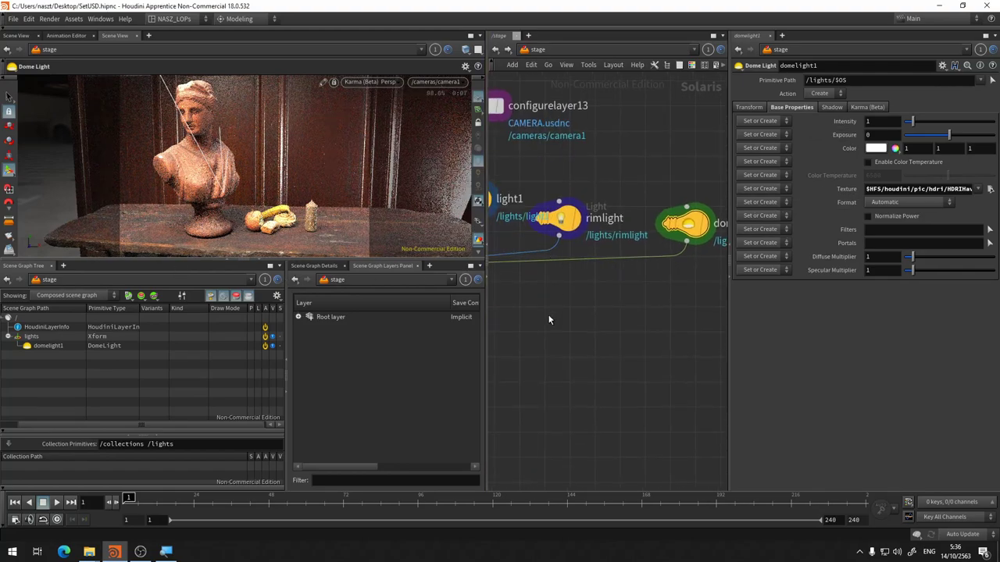
pyautogui.moveTo(549, 320); pyautogui.dragTo(635, 329, button='middle')
pyautogui.click(551, 208)
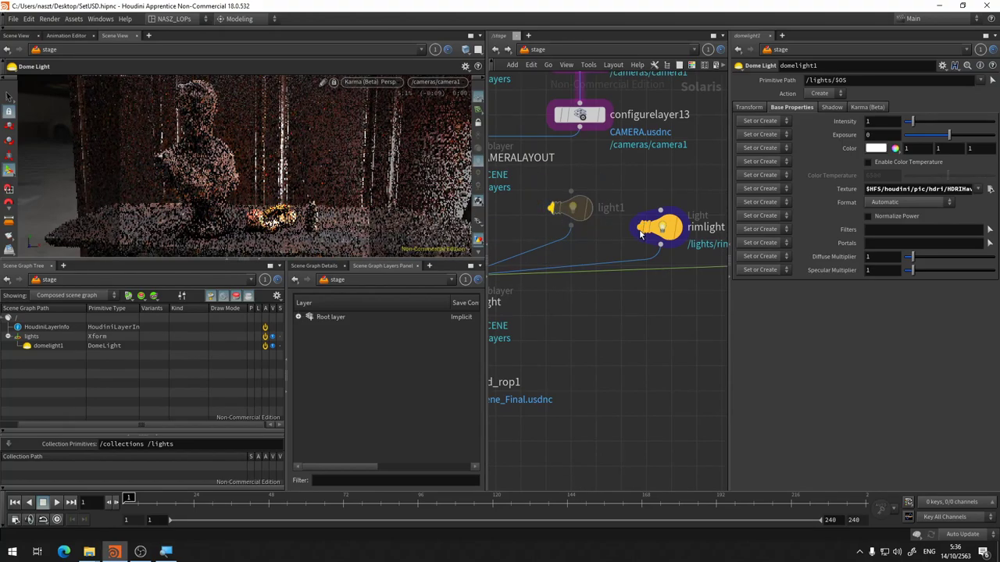
pyautogui.click(640, 228)
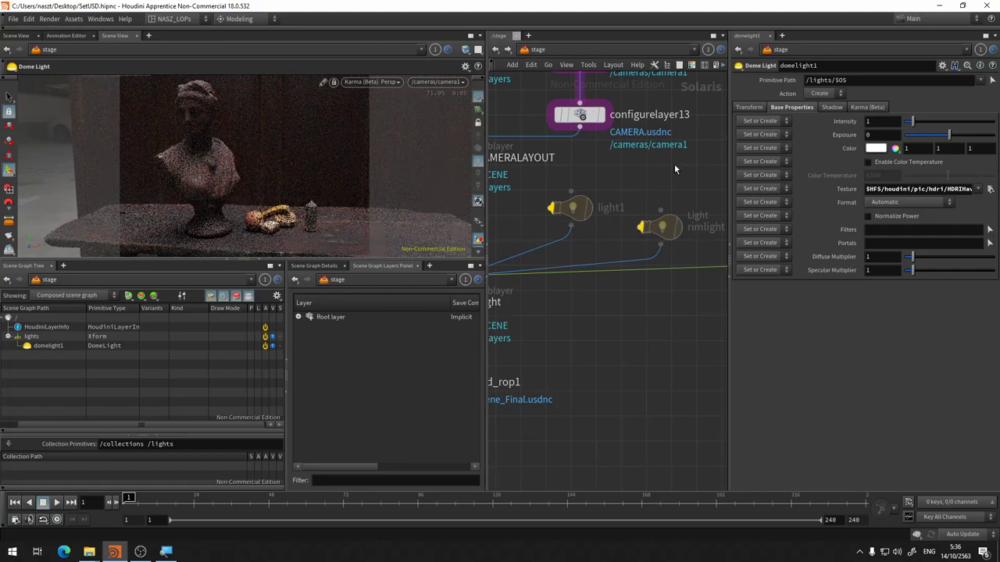
pyautogui.click(551, 211)
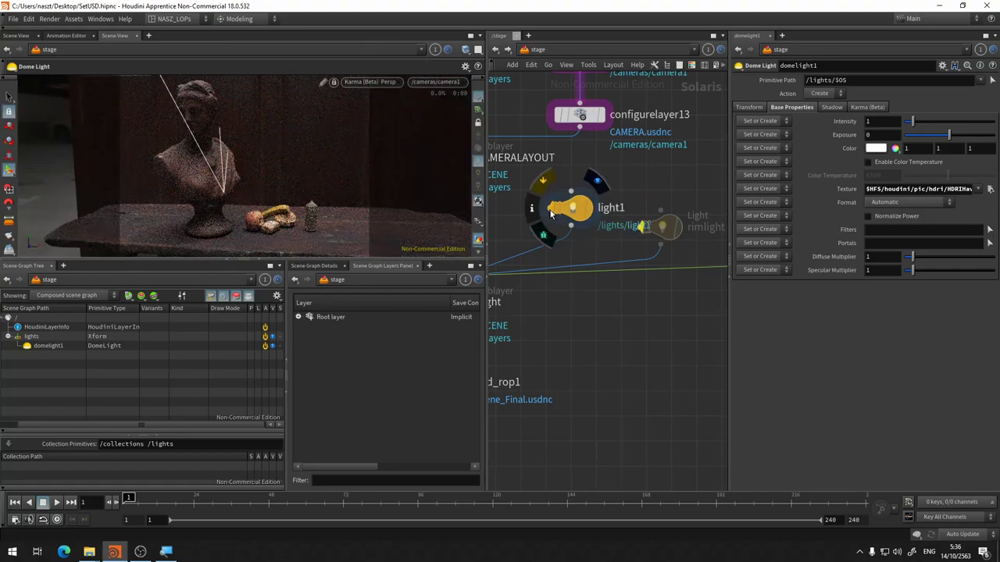
pyautogui.click(633, 199)
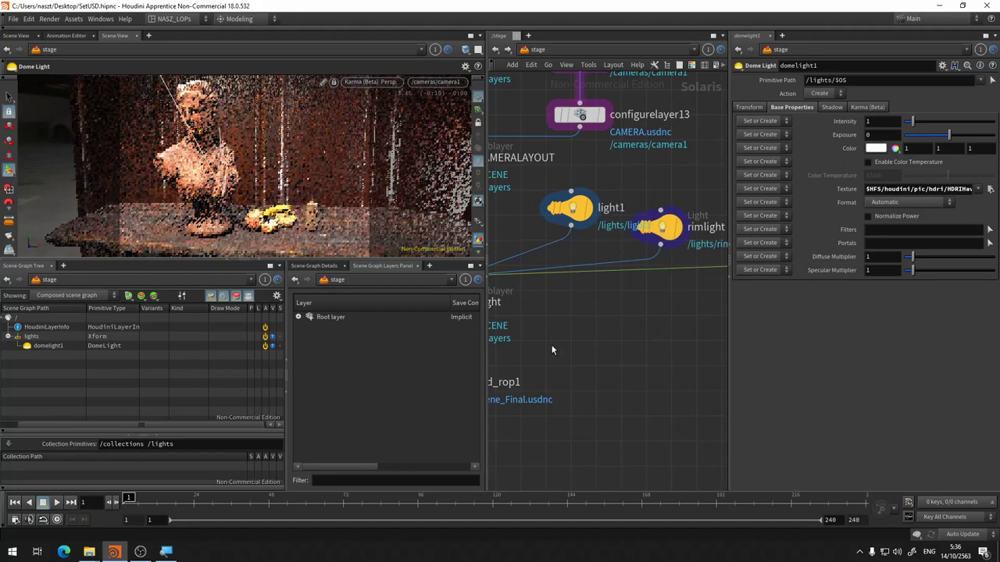
# Step: Bypass the domelight1 node and frame the network so all three lights show
pyautogui.moveTo(633, 311); pyautogui.dragTo(505, 326, button='middle')
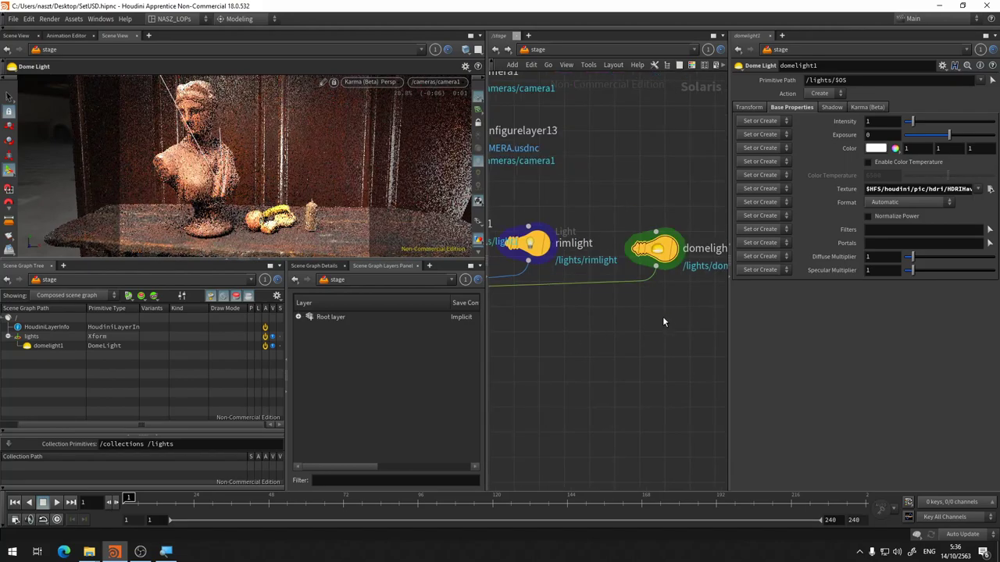
pyautogui.click(637, 252)
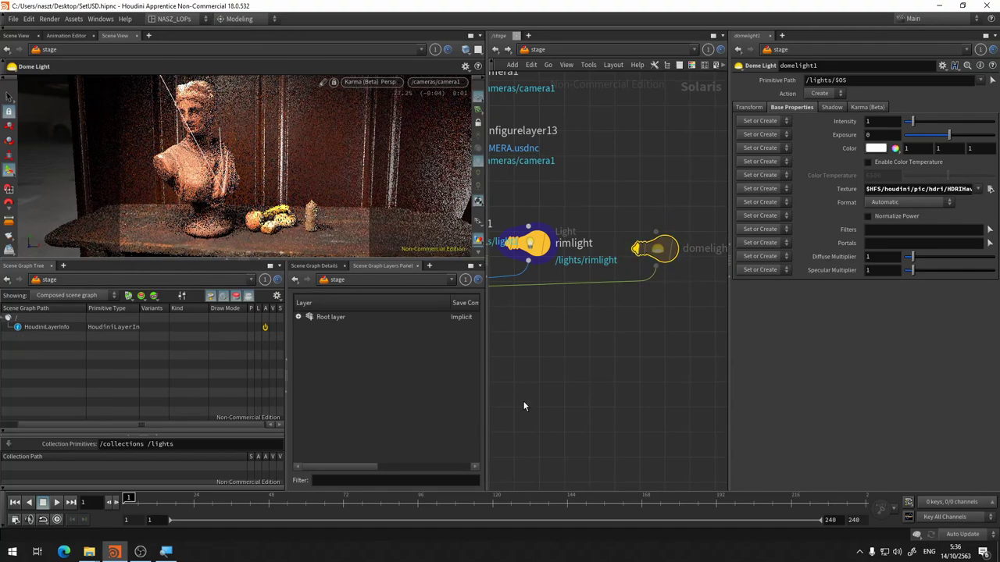
pyautogui.moveTo(549, 360)
pyautogui.mouseDown(button='middle')
pyautogui.moveTo(653, 343)
pyautogui.moveTo(657, 318)
pyautogui.mouseUp(button='middle')
pyautogui.scroll(-3, 615, 314)
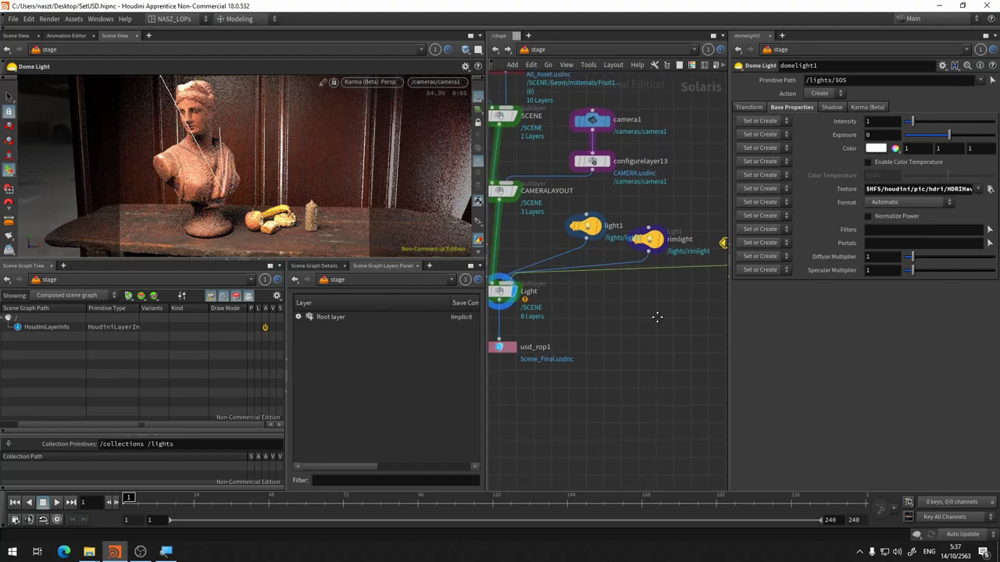
pyautogui.moveTo(637, 279)
pyautogui.mouseDown(button='middle')
pyautogui.moveTo(718, 219)
pyautogui.moveTo(524, 314)
pyautogui.mouseUp(button='middle')
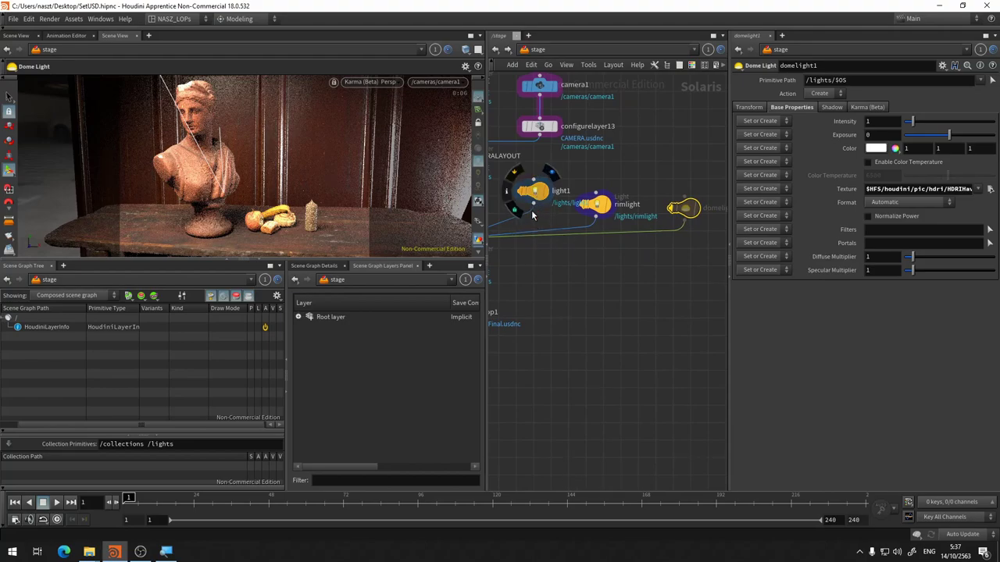
# Step: Add a merge1 Merge node and wire domelight1, rimlight and light1 into it
pyautogui.moveTo(684, 189); pyautogui.dragTo(522, 236)
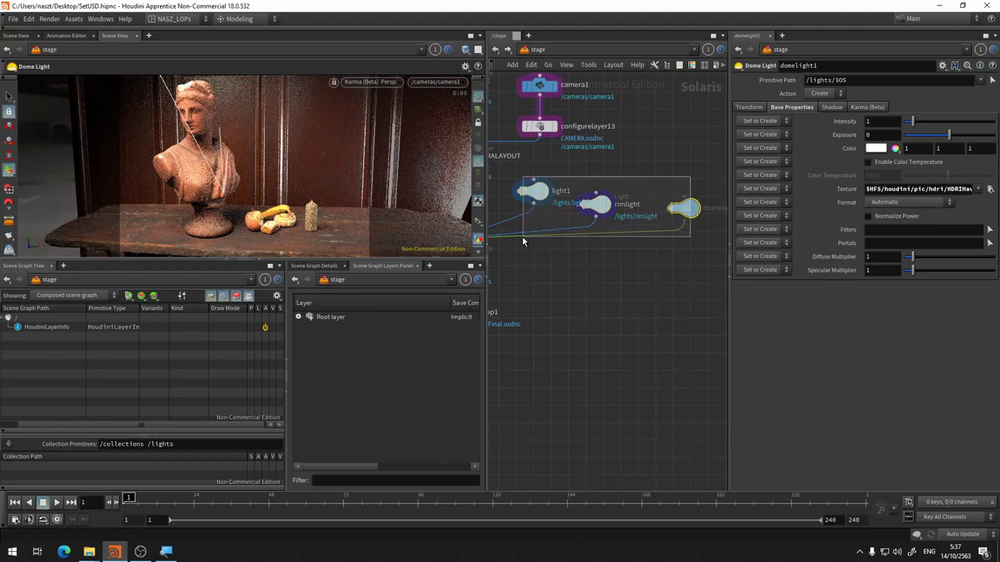
pyautogui.press('Tab')
pyautogui.write('merge')
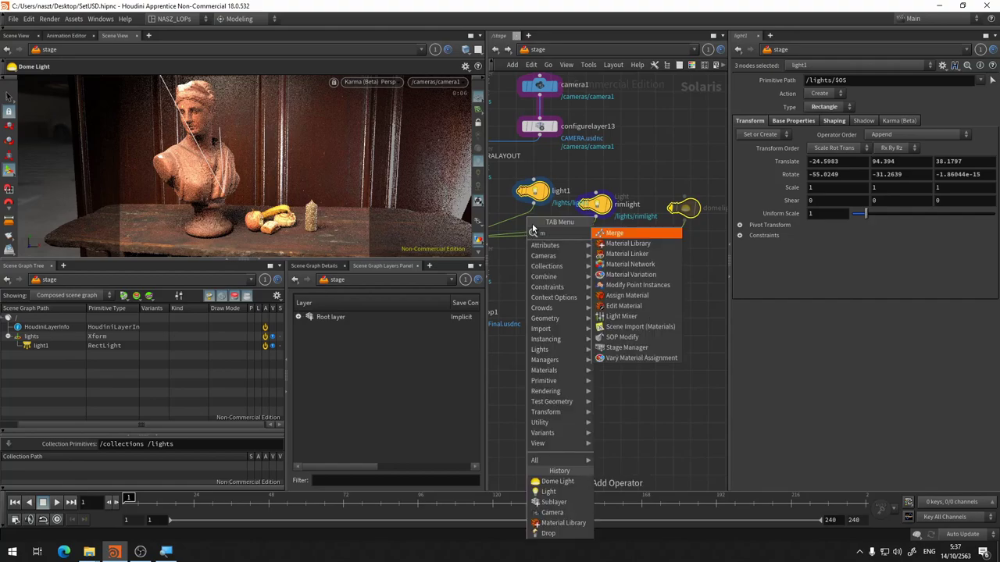
pyautogui.press('Return')
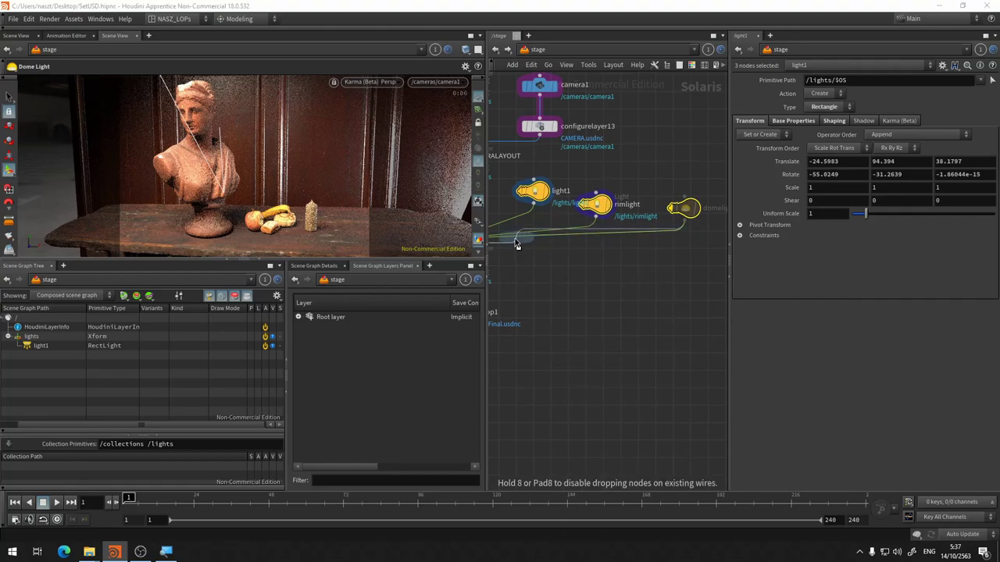
pyautogui.click(516, 235)
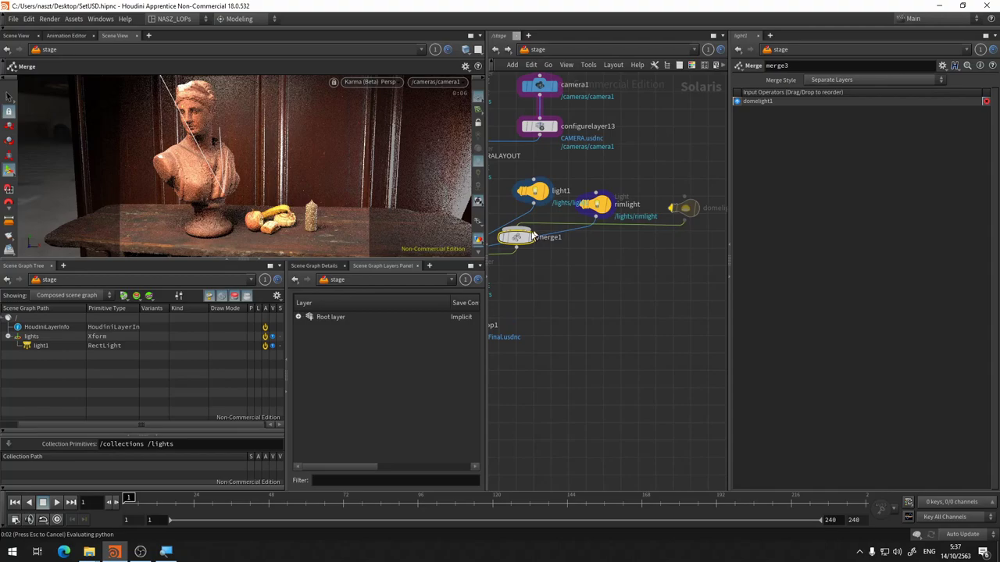
pyautogui.moveTo(517, 237); pyautogui.dragTo(518, 260)
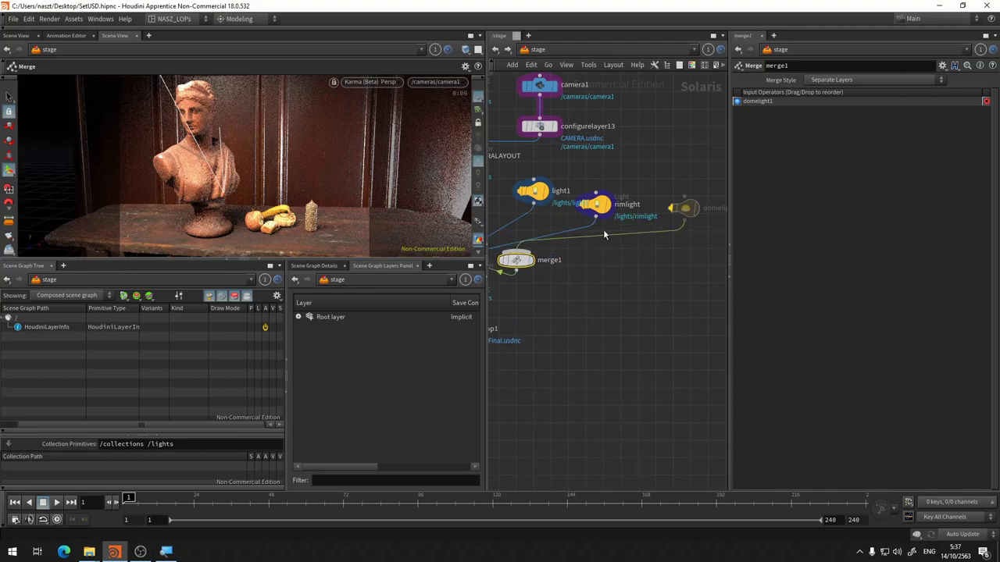
pyautogui.moveTo(598, 223); pyautogui.dragTo(515, 251)
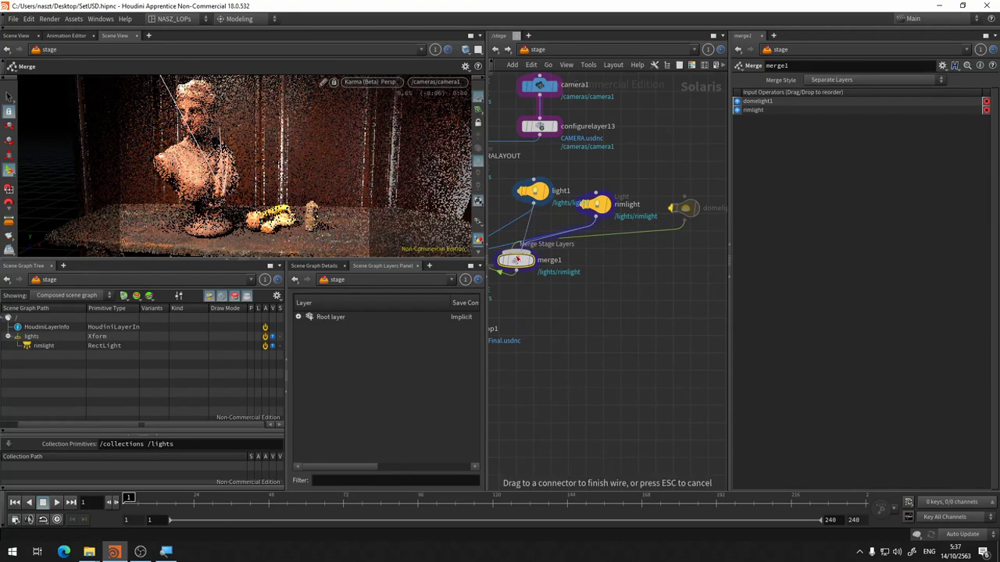
pyautogui.moveTo(534, 203); pyautogui.dragTo(516, 252)
# Step: Arrange the domelight1, rimlight and light1 nodes in a row above merge1
pyautogui.moveTo(586, 292); pyautogui.dragTo(680, 282, button='middle')
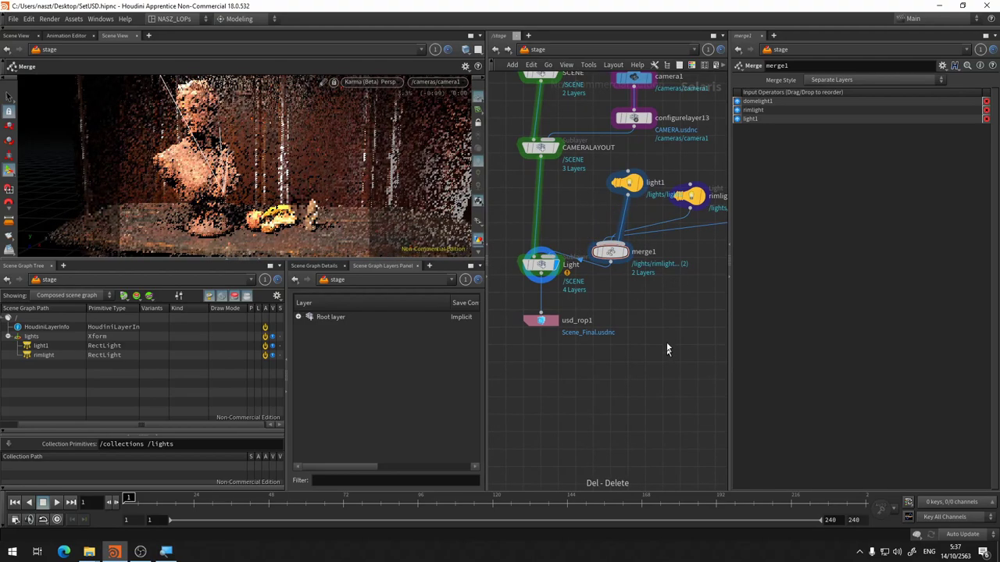
pyautogui.scroll(-2, 634, 336)
pyautogui.scroll(-1, 634, 336)
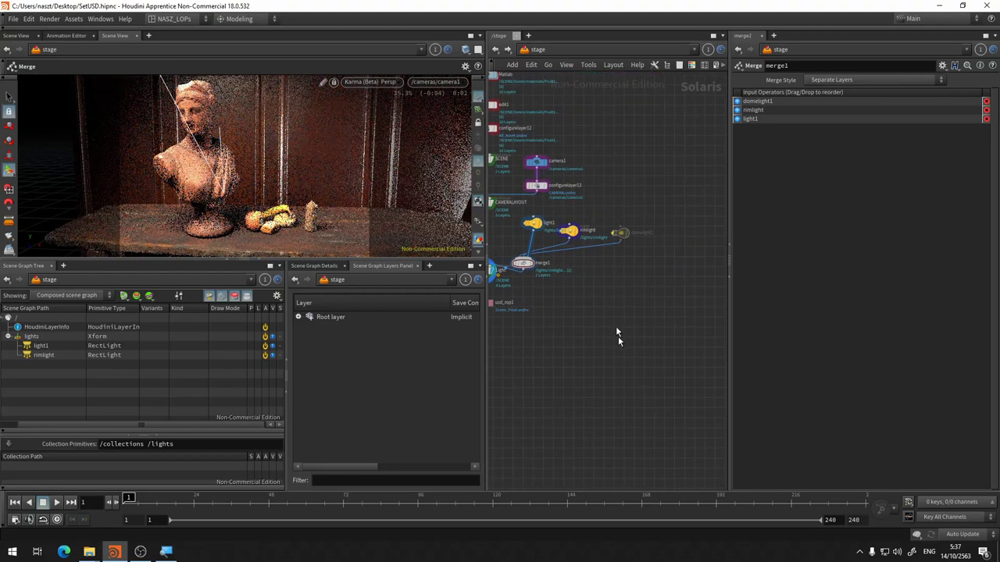
pyautogui.moveTo(657, 213)
pyautogui.mouseDown()
pyautogui.moveTo(522, 267)
pyautogui.moveTo(596, 258)
pyautogui.mouseUp()
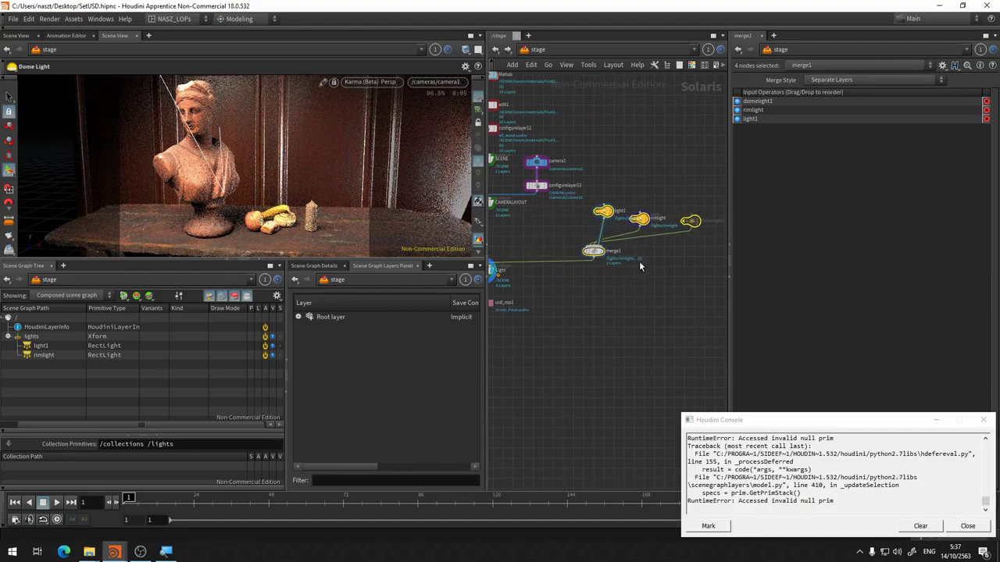
pyautogui.click(635, 250)
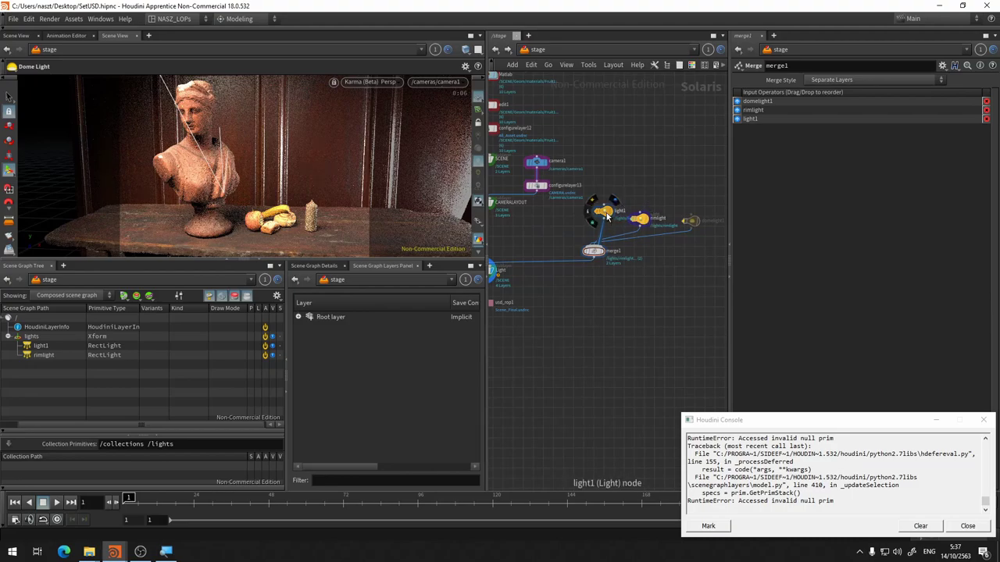
pyautogui.moveTo(600, 210); pyautogui.dragTo(585, 211)
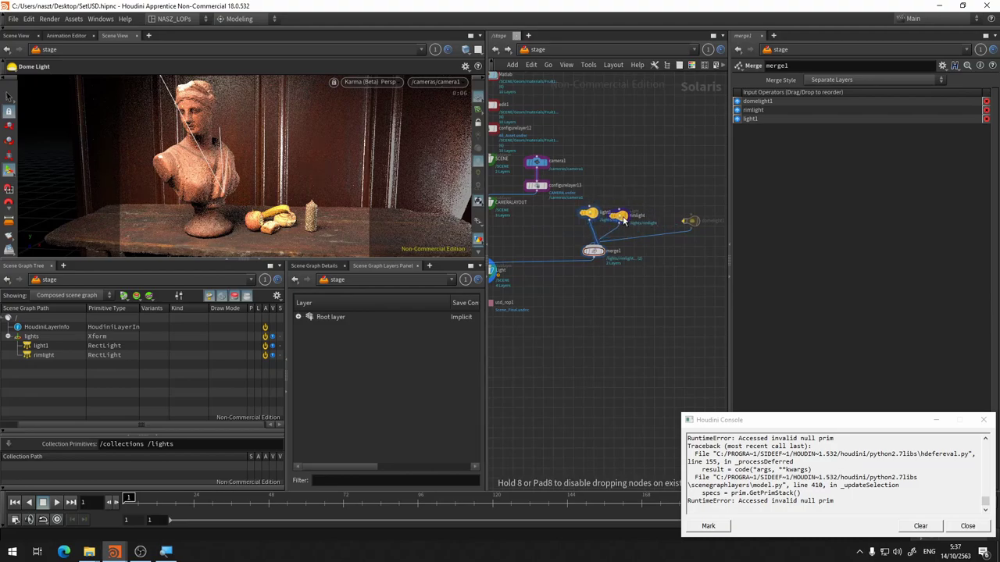
pyautogui.moveTo(645, 224); pyautogui.dragTo(565, 223)
pyautogui.moveTo(690, 222)
pyautogui.mouseDown()
pyautogui.moveTo(536, 233)
pyautogui.moveTo(614, 214)
pyautogui.moveTo(604, 206)
pyautogui.moveTo(637, 222)
pyautogui.mouseUp()
pyautogui.press('Escape')
pyautogui.moveTo(564, 221); pyautogui.dragTo(600, 218)
pyautogui.moveTo(539, 236); pyautogui.dragTo(560, 222)
pyautogui.scroll(5, 584, 256)
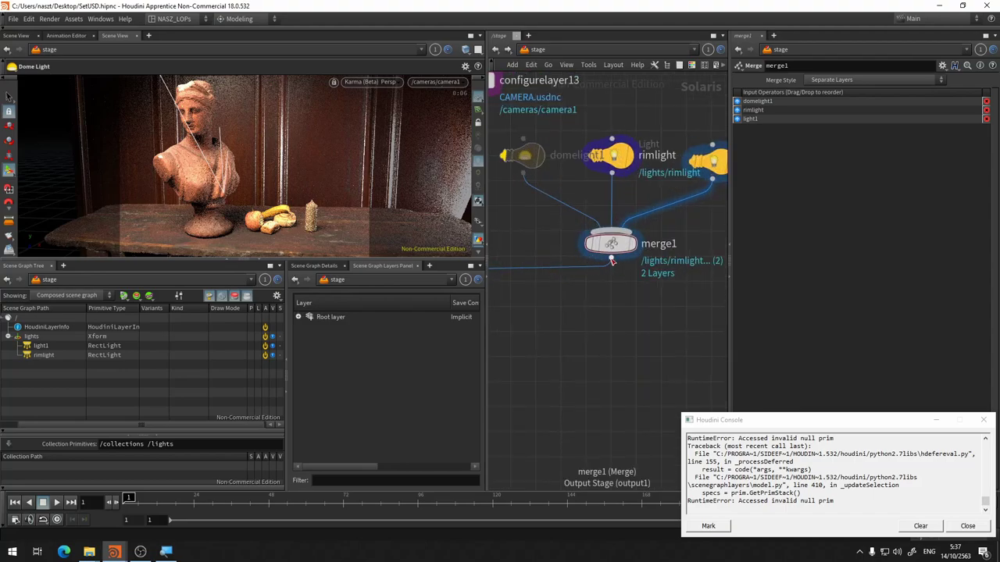
# Step: Add a Configure Layer node below merge1 via the 'con' search
pyautogui.press('Tab')
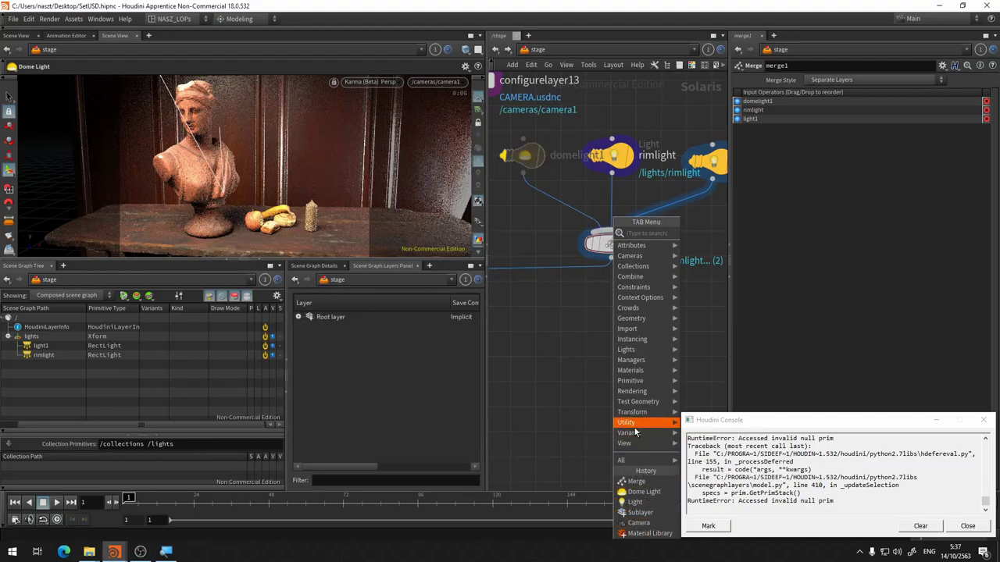
pyautogui.write('con')
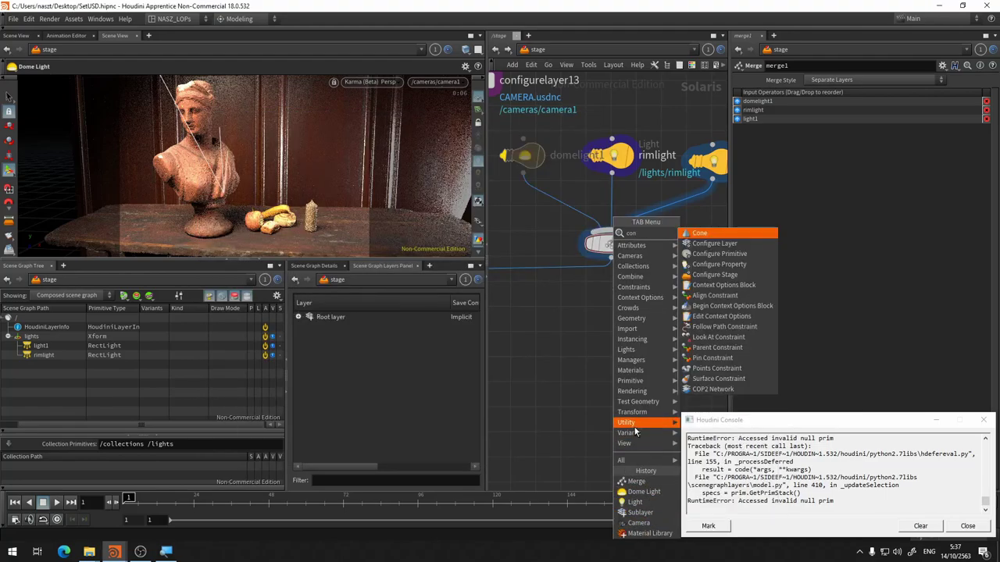
pyautogui.click(707, 244)
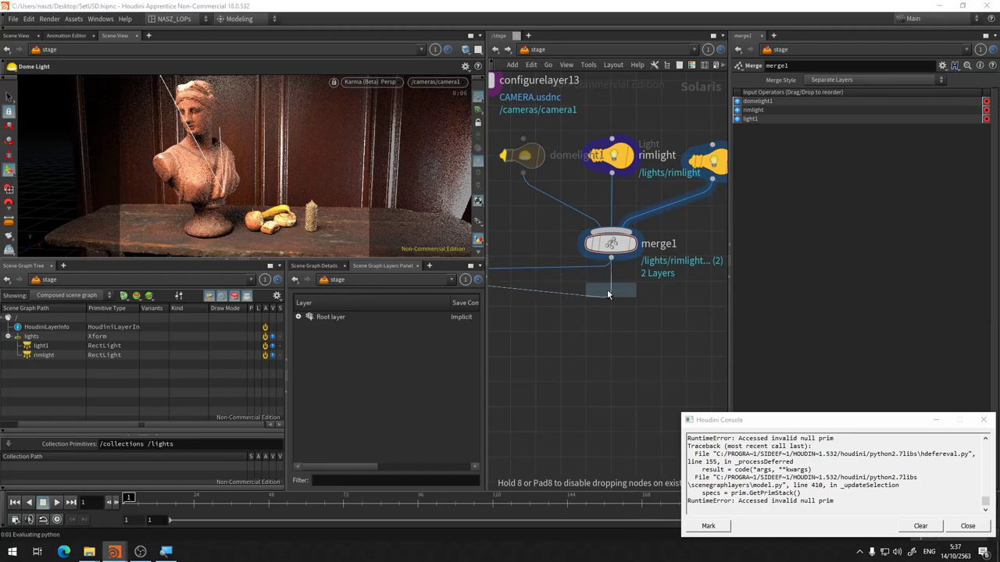
# Step: Place configurelayer14 below merge1 and save its layer to $HIP/USDtest/Lighting.usdnc
pyautogui.press('Escape')
pyautogui.click(613, 308)
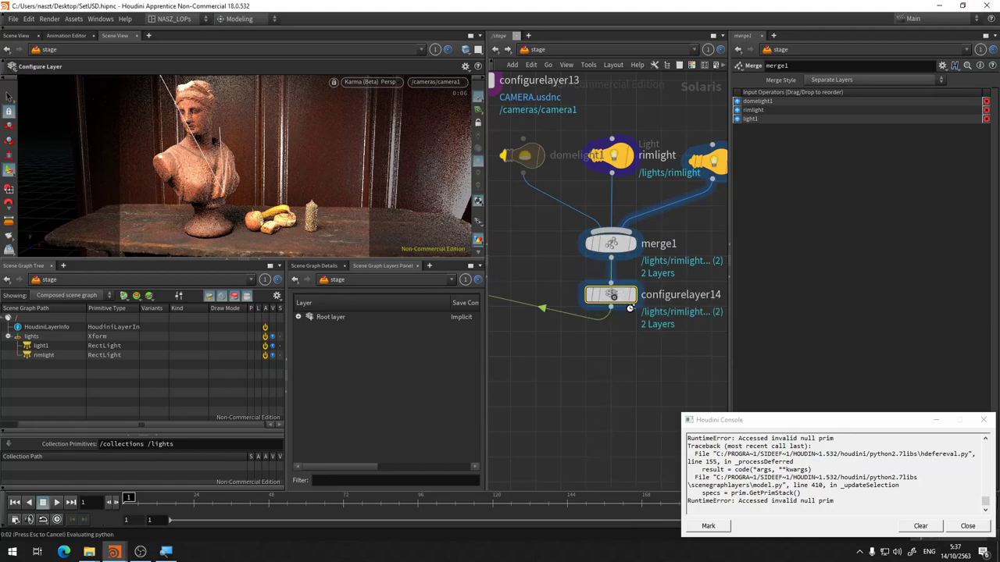
pyautogui.click(737, 80)
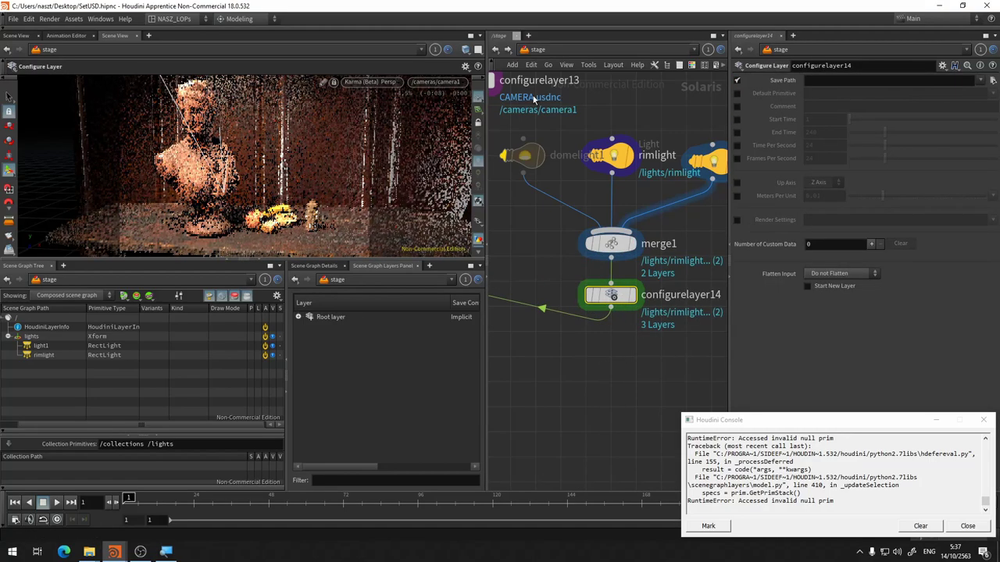
pyautogui.moveTo(585, 112); pyautogui.dragTo(624, 120, button='middle')
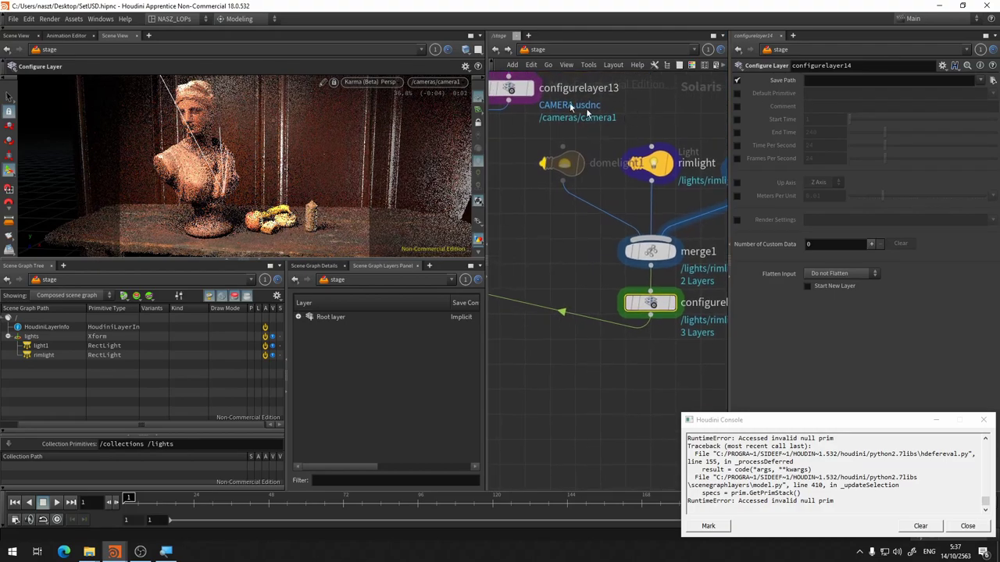
pyautogui.click(511, 88)
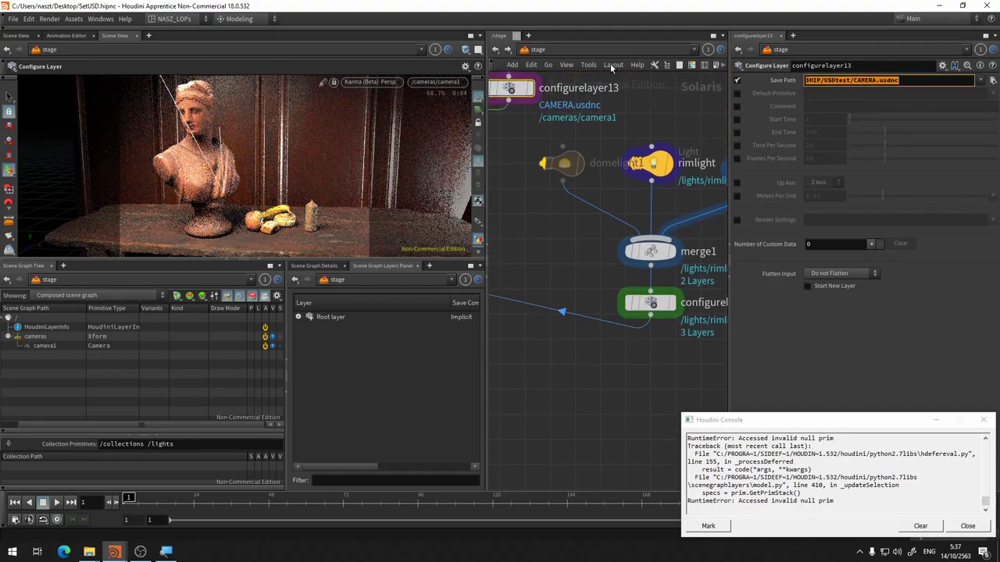
pyautogui.click(648, 303)
pyautogui.click(845, 80)
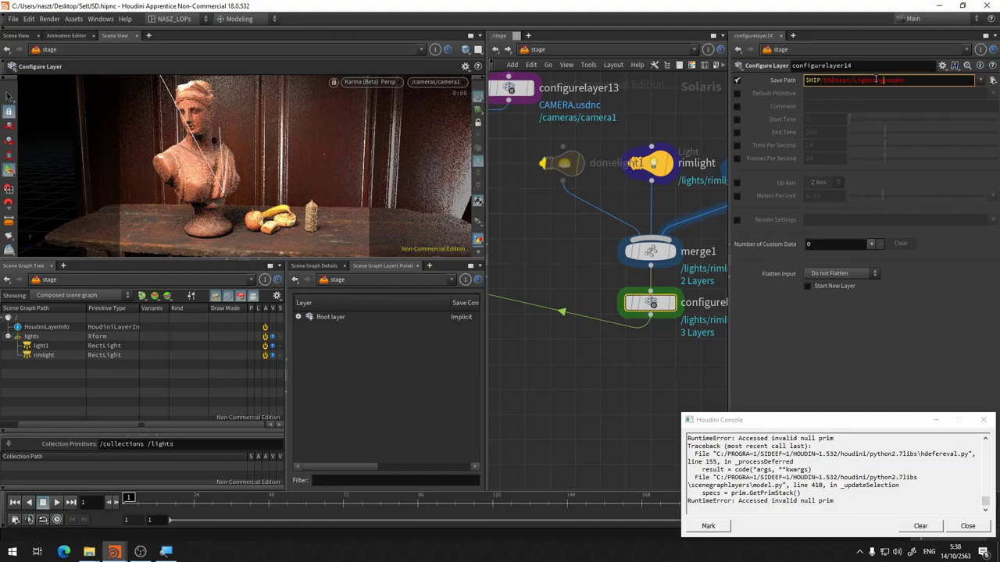
pyautogui.press('Return')
# Step: Go up to the parent network and move usd_rop1 and the Light node lower
pyautogui.press('u')
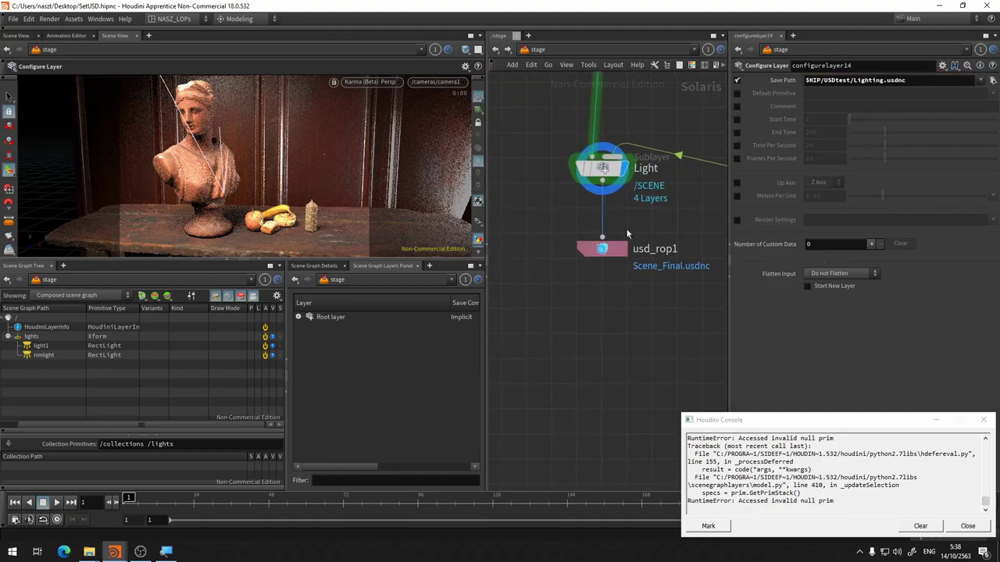
pyautogui.moveTo(607, 252); pyautogui.dragTo(610, 347)
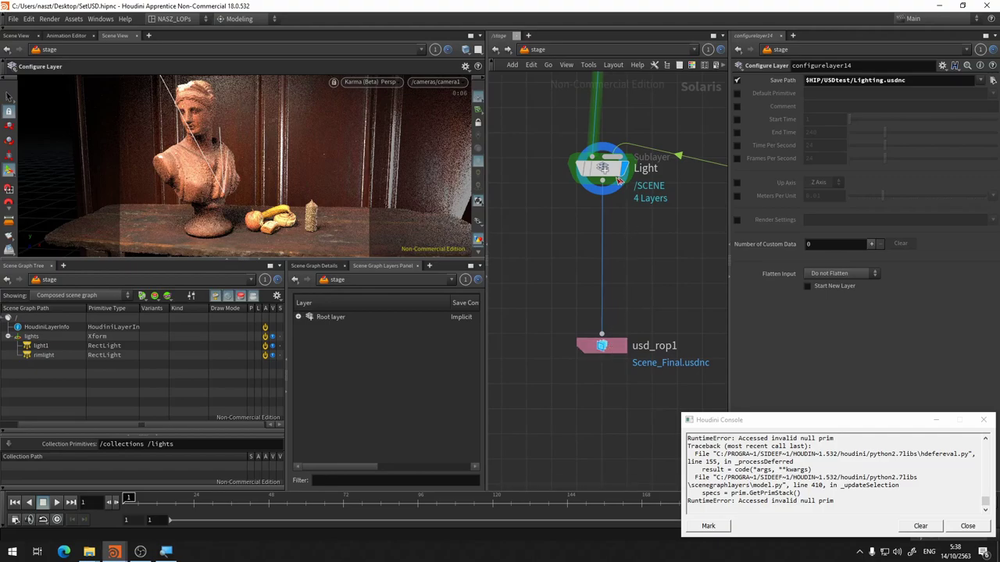
pyautogui.moveTo(605, 178); pyautogui.dragTo(613, 233)
pyautogui.moveTo(665, 275); pyautogui.dragTo(592, 265, button='middle')
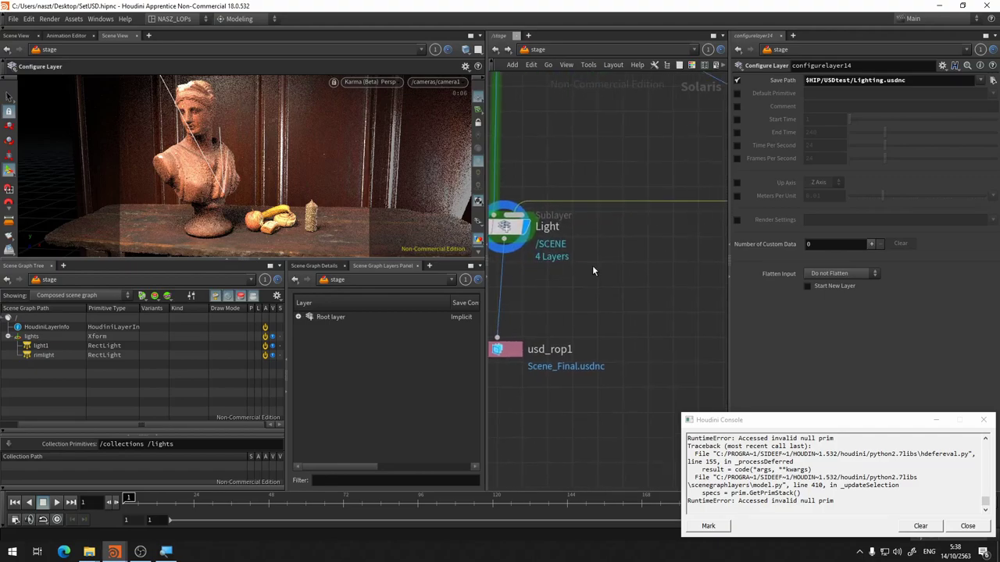
pyautogui.scroll(-3, 592, 265)
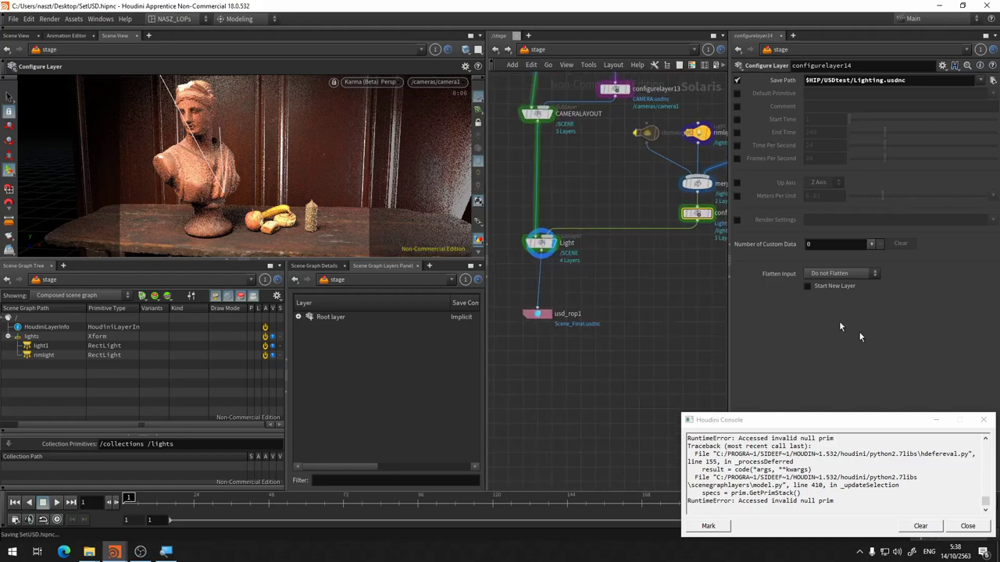
# Step: Dismiss the Houdini Console, drop usd_rop1 further below Light, and shift Light down-right
pyautogui.click(993, 420)
pyautogui.moveTo(633, 249); pyautogui.dragTo(636, 298, button='middle')
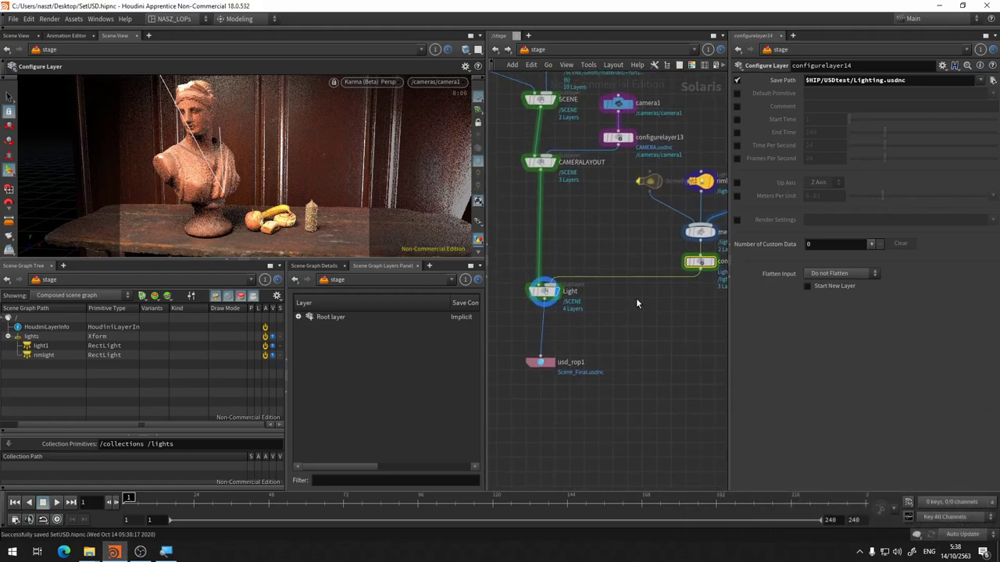
pyautogui.scroll(-5, 590, 359)
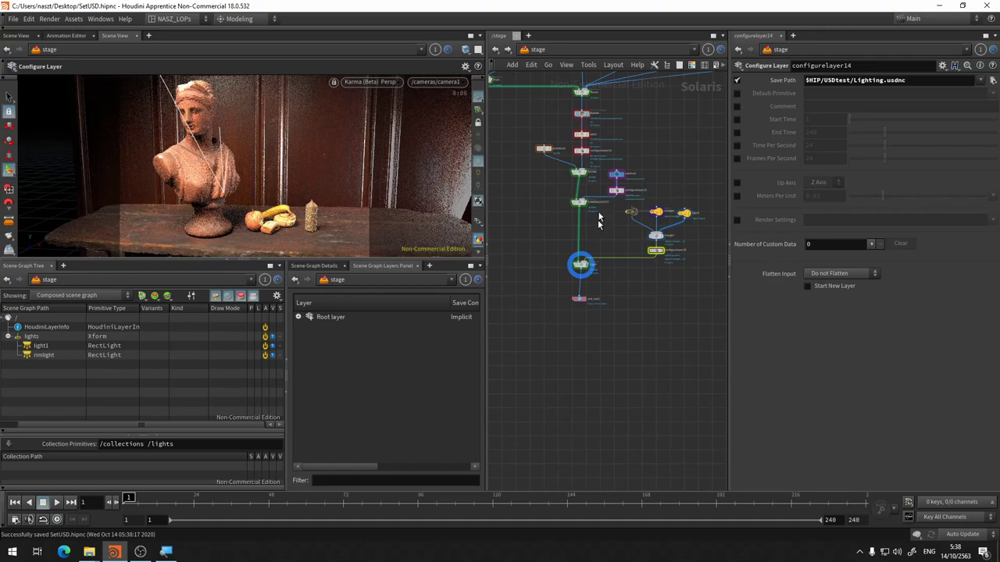
pyautogui.moveTo(590, 359); pyautogui.dragTo(585, 364, button='middle')
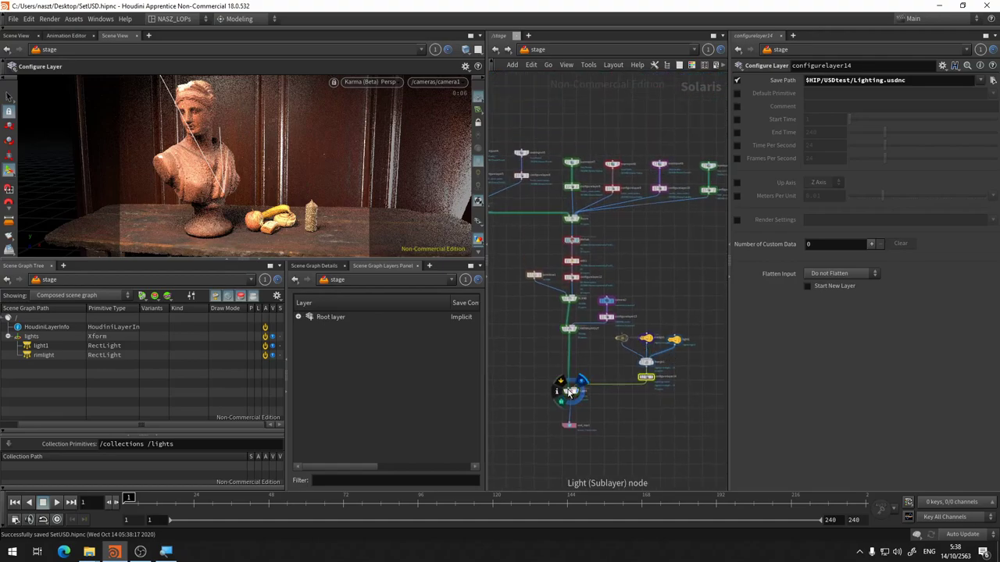
pyautogui.scroll(5, 571, 393)
pyautogui.scroll(2, 552, 261)
pyautogui.moveTo(551, 261); pyautogui.dragTo(596, 160, button='middle')
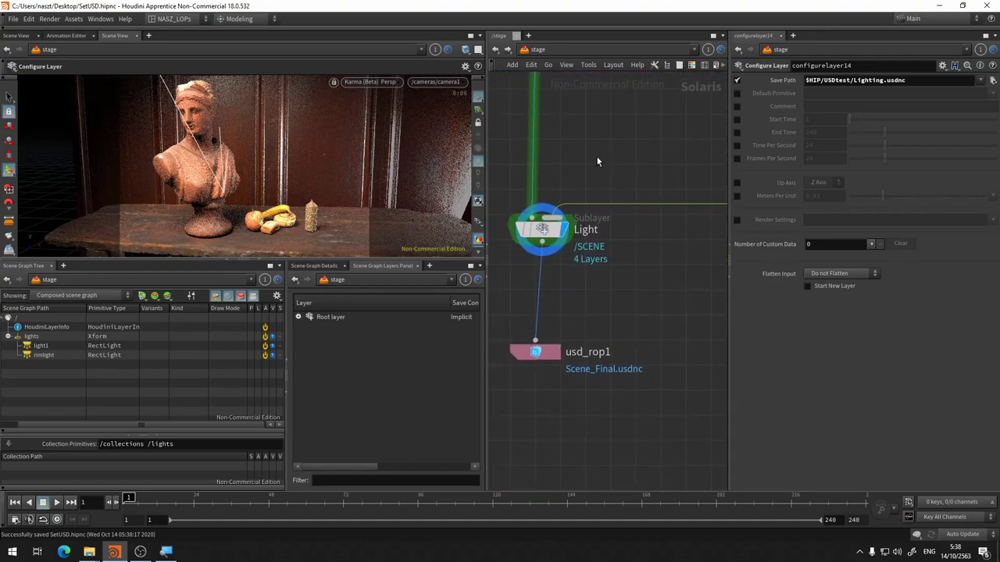
pyautogui.moveTo(546, 352); pyautogui.dragTo(555, 418)
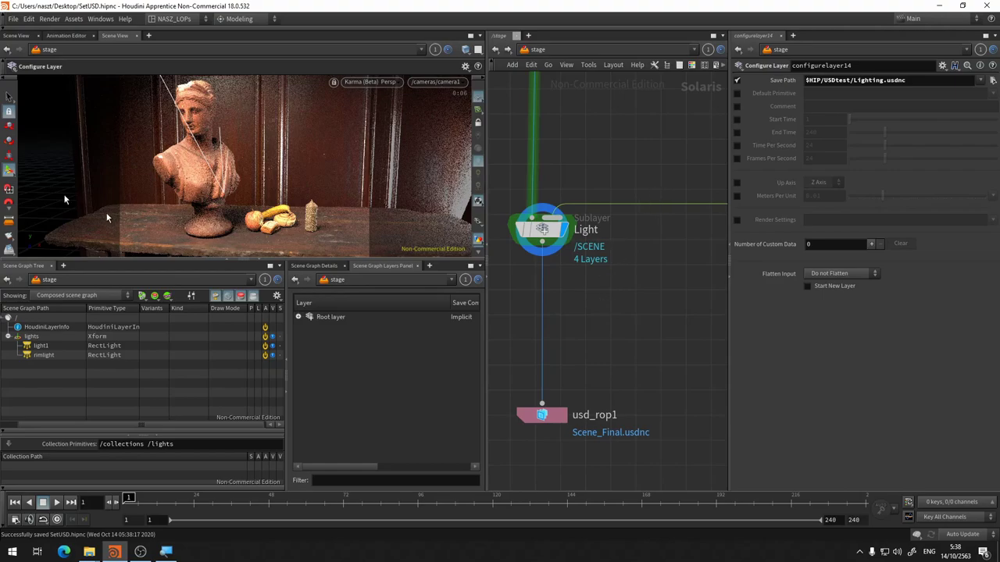
pyautogui.moveTo(672, 260)
pyautogui.mouseDown(button='middle')
pyautogui.moveTo(585, 263)
pyautogui.moveTo(580, 281)
pyautogui.moveTo(636, 252)
pyautogui.mouseUp(button='middle')
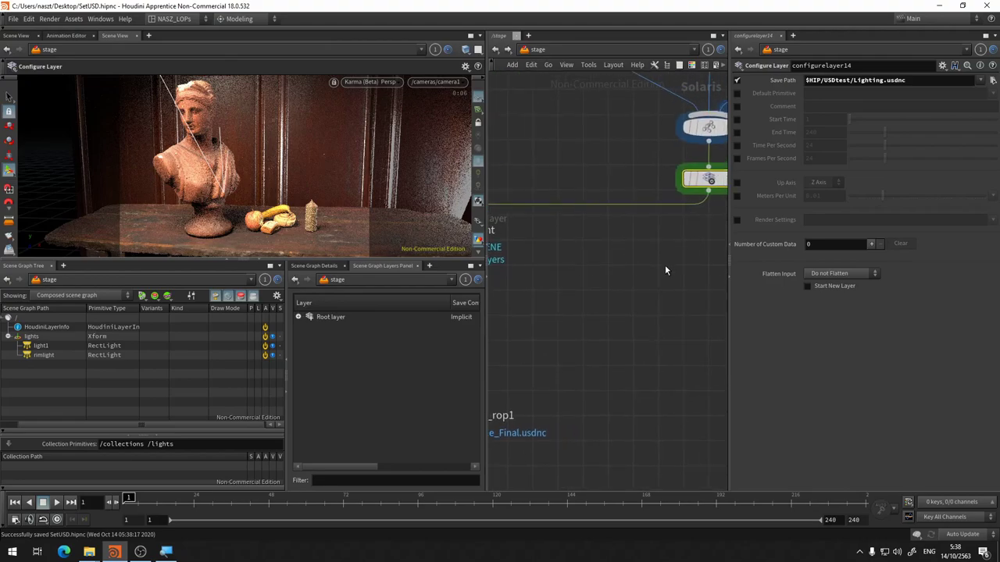
pyautogui.scroll(-2, 666, 270)
pyautogui.moveTo(514, 240)
pyautogui.mouseDown()
pyautogui.moveTo(558, 323)
pyautogui.moveTo(572, 323)
pyautogui.mouseUp()
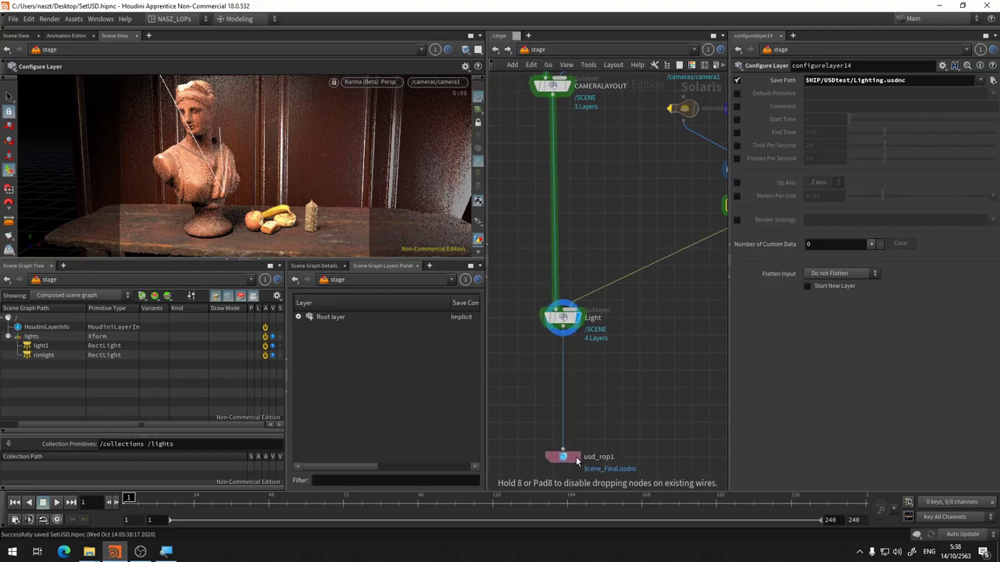
# Step: Lower configurelayer14 and drop a lightlinker1 Light Linker onto the wire below merge1
pyautogui.press('f')
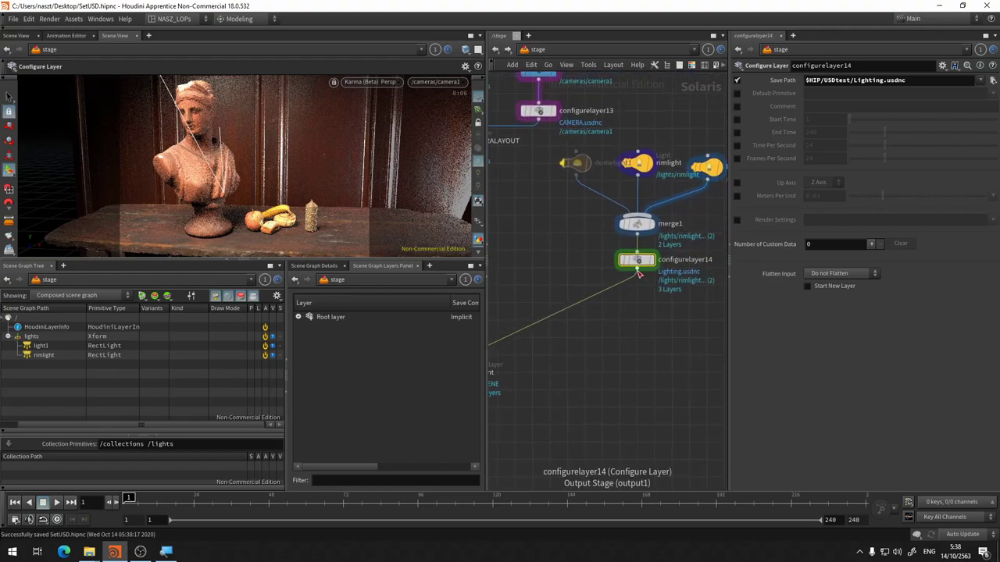
pyautogui.press('Tab')
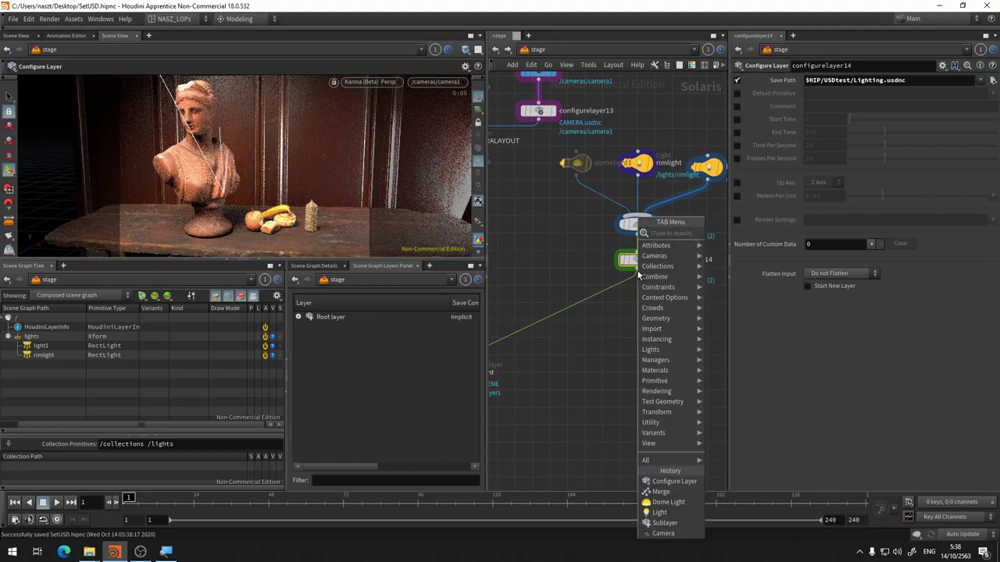
pyautogui.press('Escape')
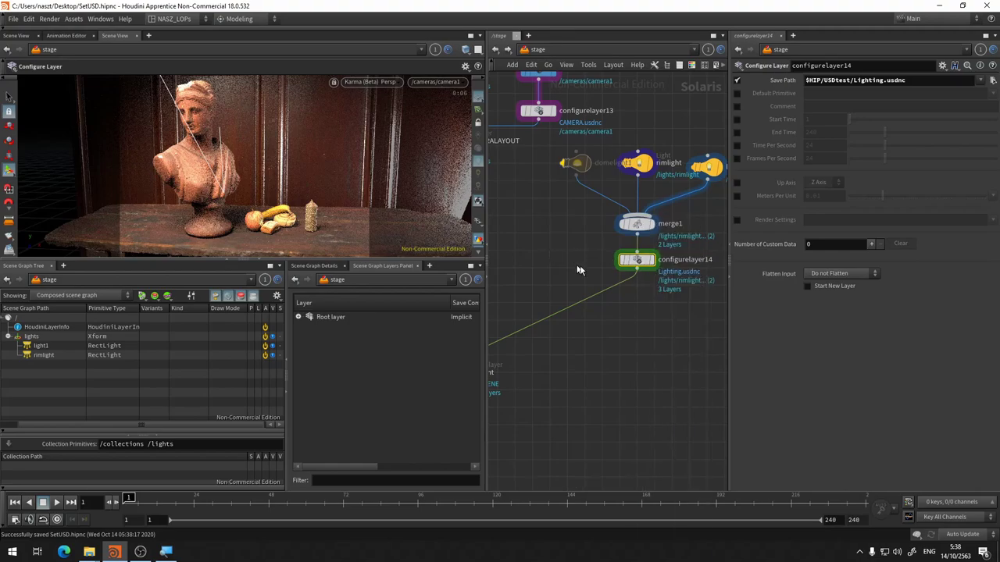
pyautogui.moveTo(637, 263); pyautogui.dragTo(637, 337)
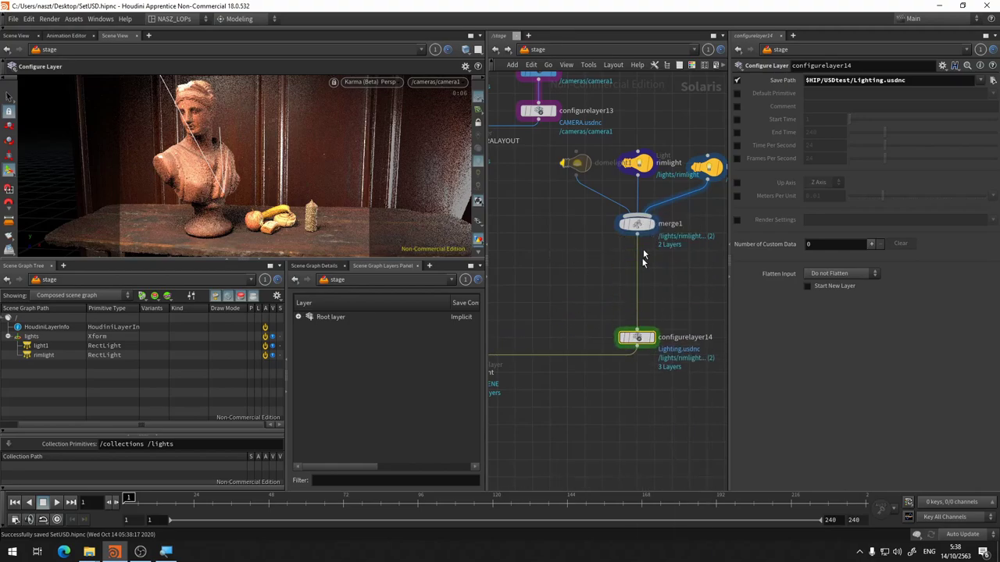
pyautogui.press('Tab')
pyautogui.write('li')
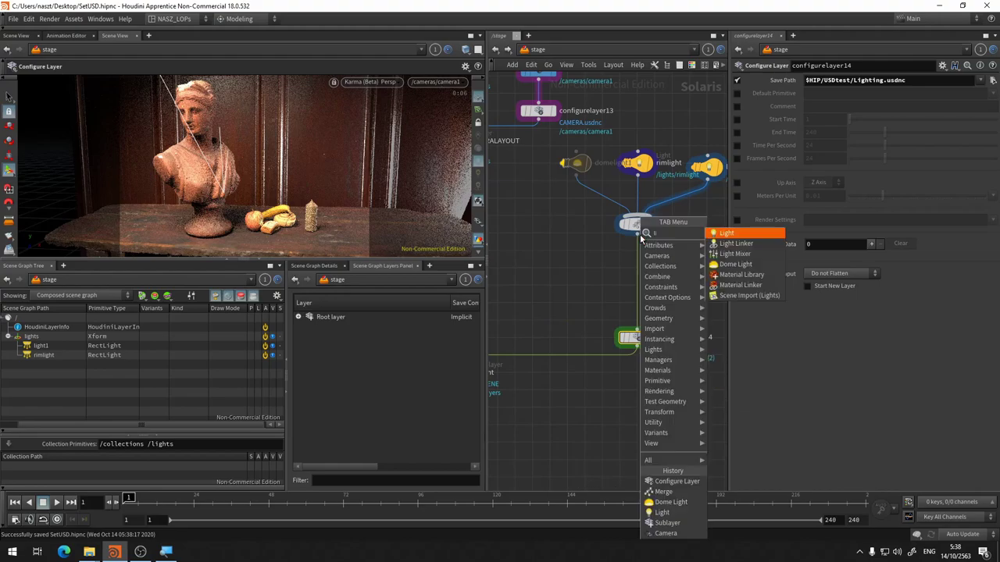
pyautogui.write('ght')
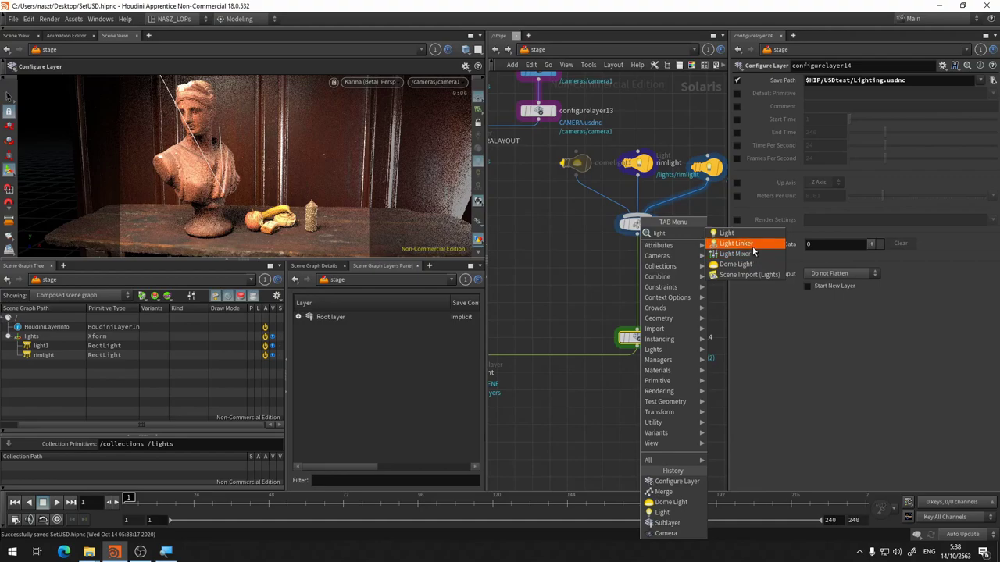
pyautogui.click(753, 244)
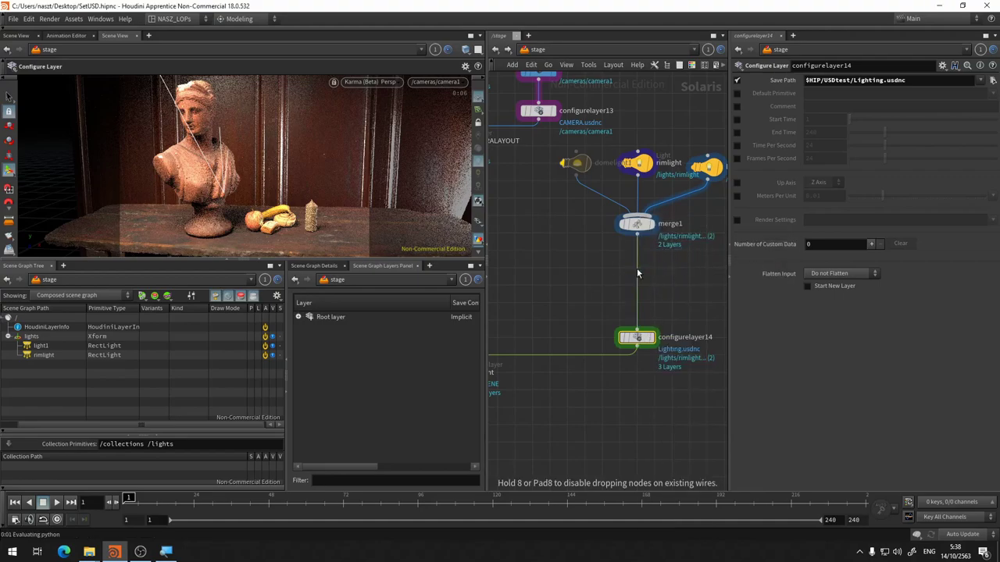
pyautogui.click(610, 286)
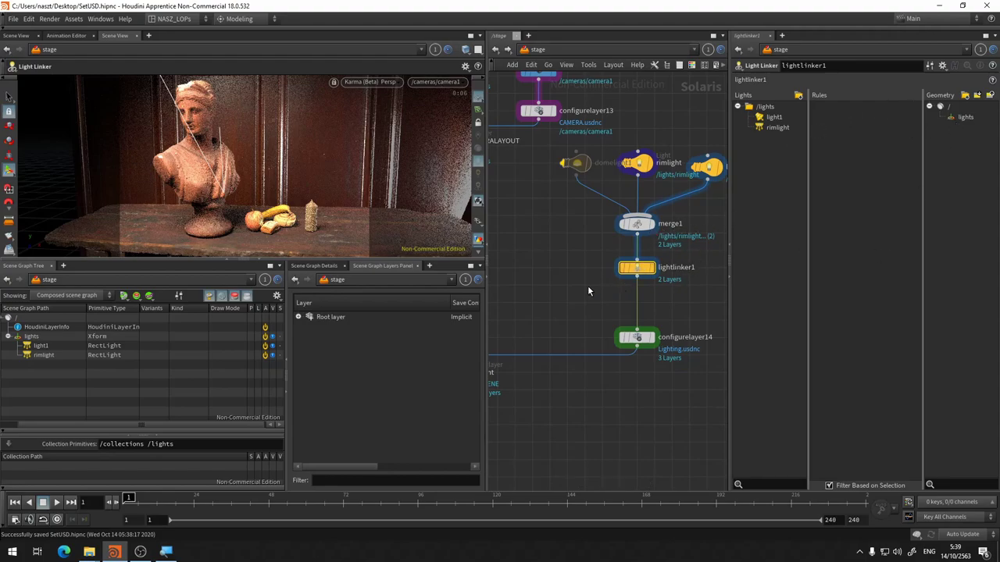
# Step: Pull lightlinker1 out, reconnect merge1 directly to configurelayer14, and delete the stray wire
pyautogui.moveTo(588, 291); pyautogui.dragTo(613, 338, button='middle')
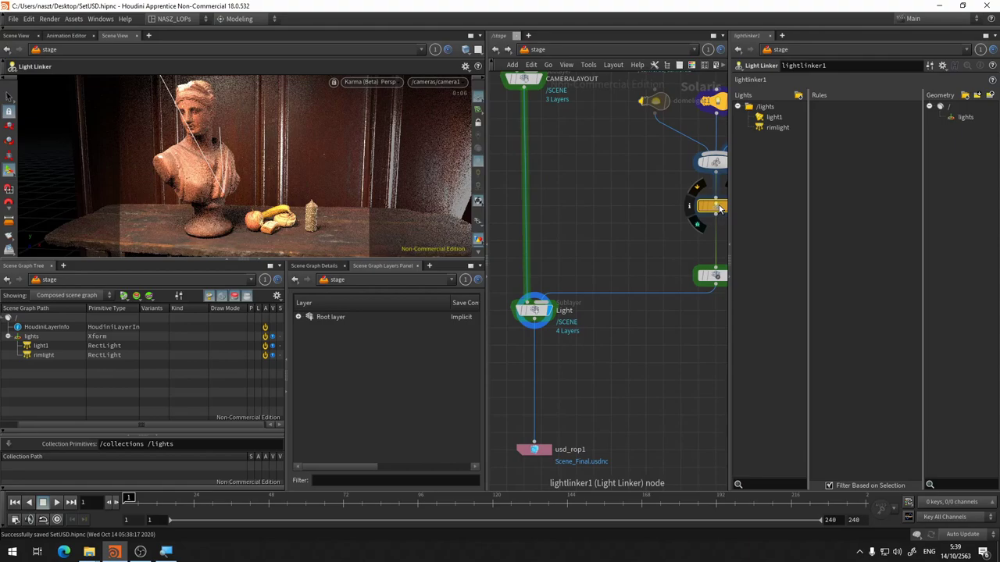
pyautogui.moveTo(721, 208)
pyautogui.mouseDown()
pyautogui.moveTo(572, 268)
pyautogui.moveTo(727, 303)
pyautogui.mouseUp()
pyautogui.moveTo(573, 360); pyautogui.dragTo(586, 366)
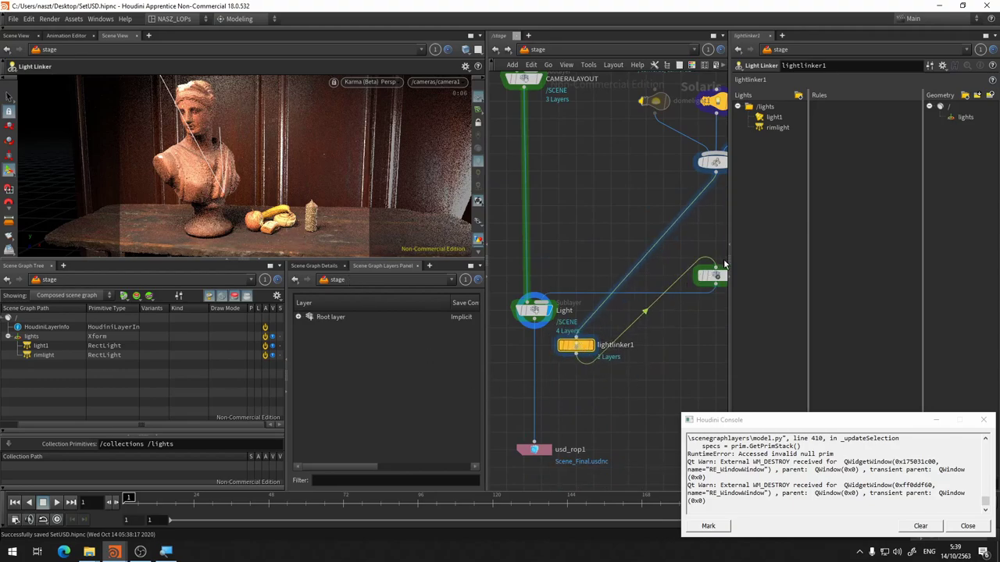
pyautogui.click(715, 265)
pyautogui.click(715, 173)
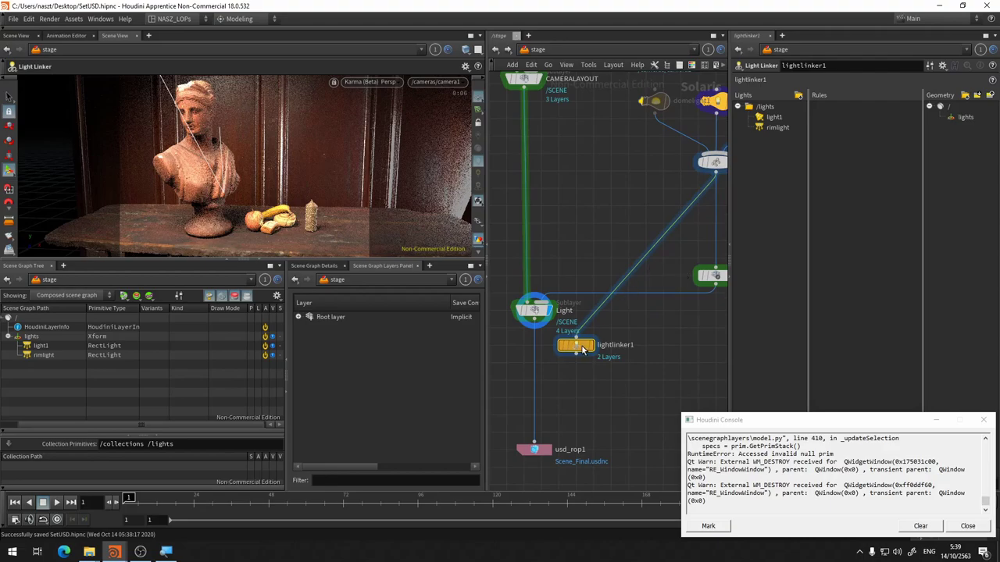
pyautogui.press('Delete')
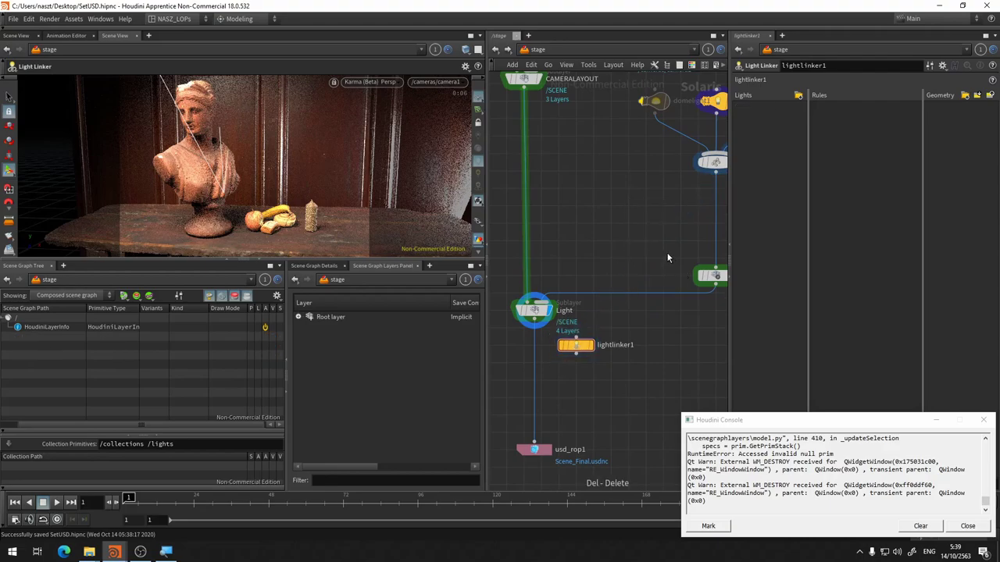
# Step: Insert lightlinker1 between Light and usd_rop1 and set its display flag
pyautogui.moveTo(574, 344); pyautogui.dragTo(535, 345)
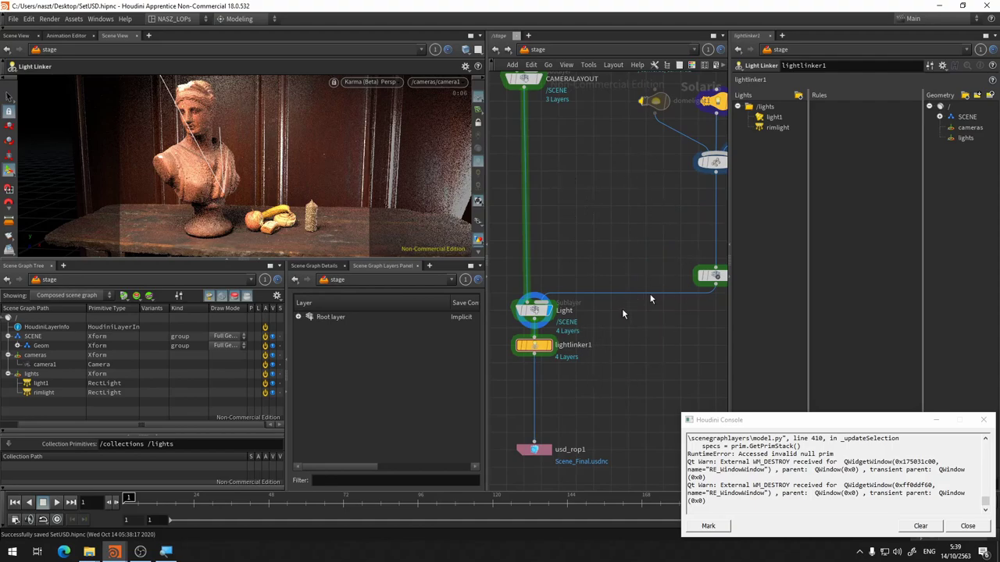
pyautogui.click(983, 421)
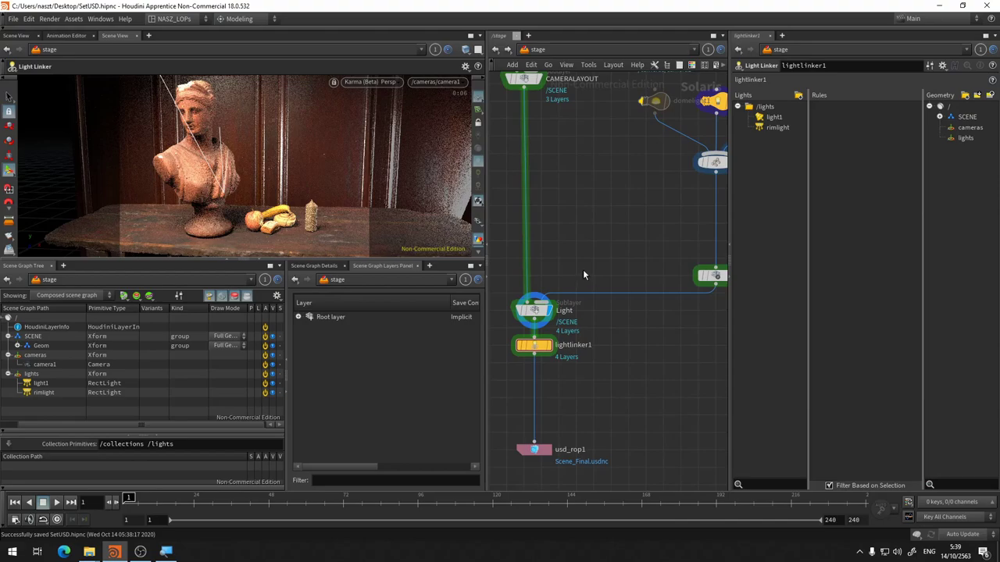
pyautogui.click(549, 345)
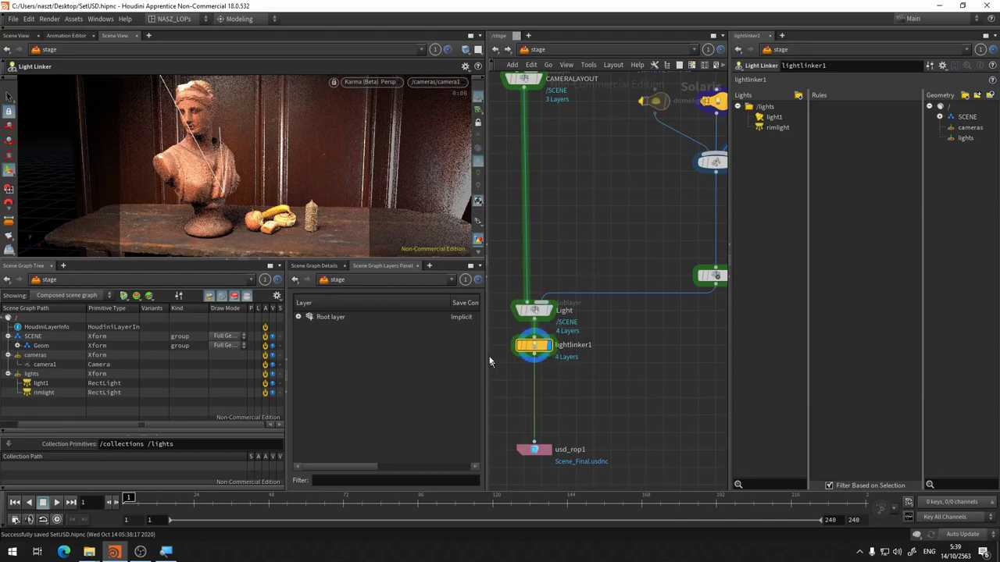
# Step: Un-bypass domelight1 and create a /lights/domelight1 rule from the Light Linker's Lights list
pyautogui.moveTo(638, 235); pyautogui.dragTo(633, 216, button='middle')
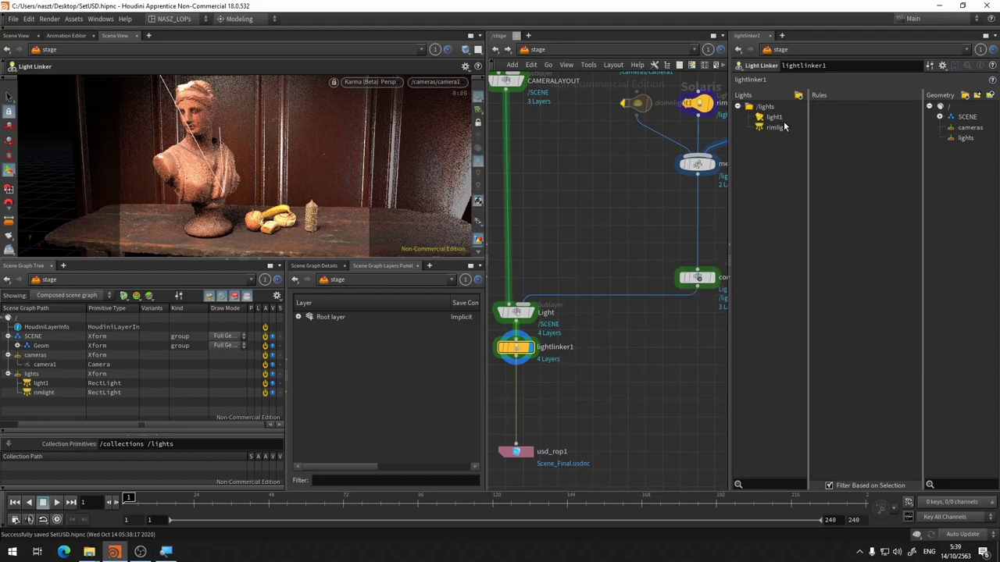
pyautogui.moveTo(665, 237); pyautogui.dragTo(659, 269, button='middle')
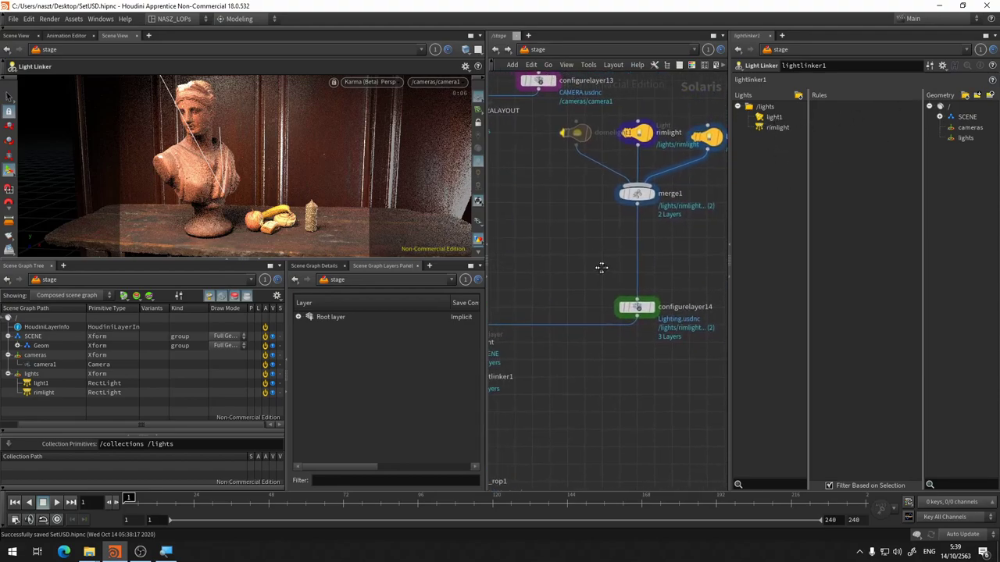
pyautogui.moveTo(636, 133)
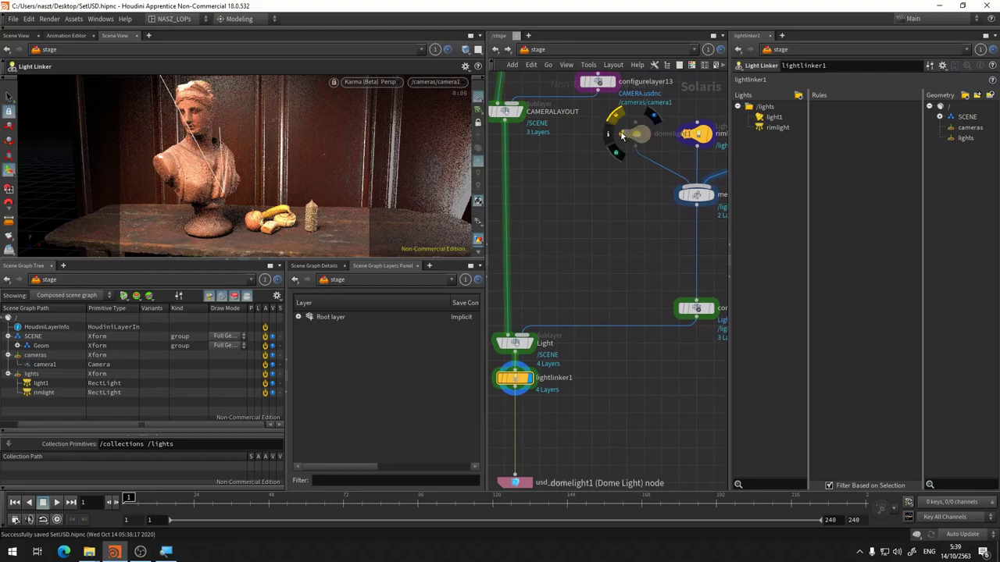
pyautogui.click(621, 135)
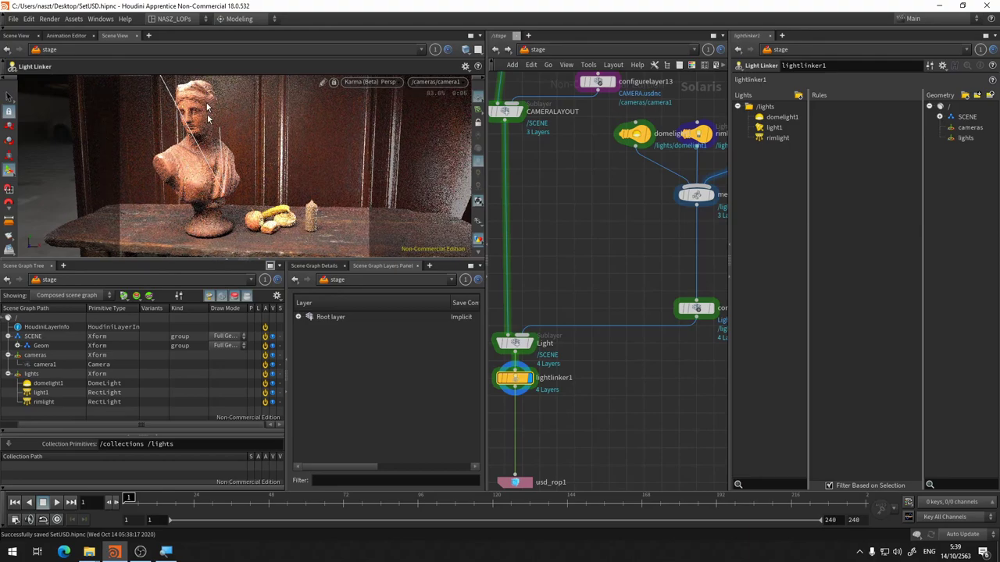
pyautogui.click(785, 117)
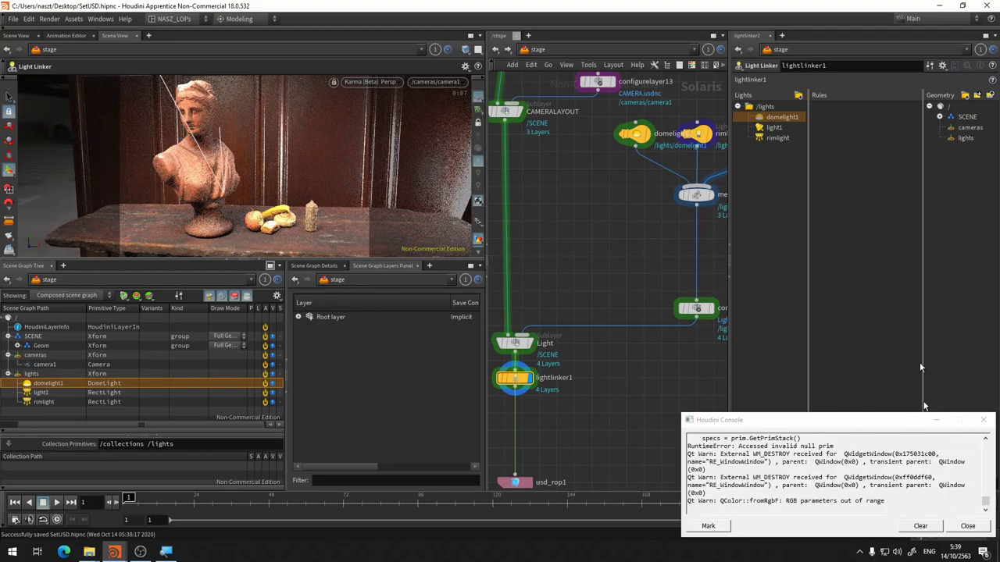
pyautogui.click(983, 420)
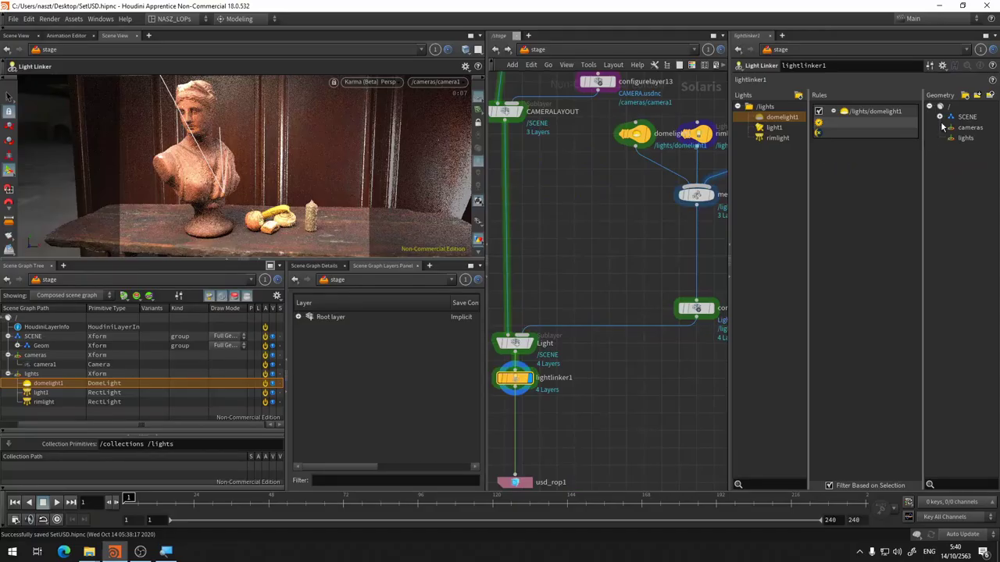
# Step: Expand SCENE > Geom and drag Statue into the domelight1 rule
pyautogui.click(939, 117)
pyautogui.click(950, 127)
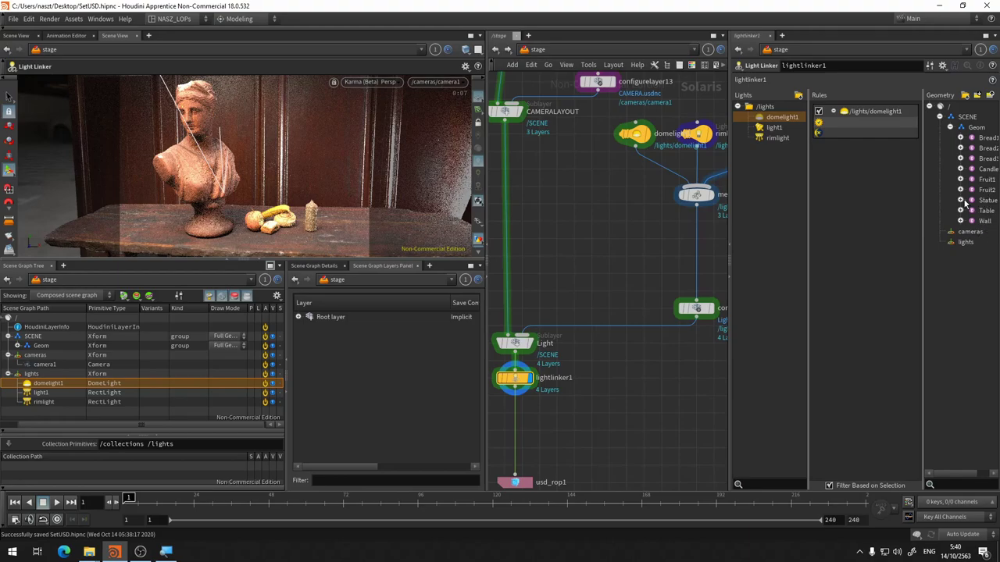
pyautogui.moveTo(981, 205); pyautogui.dragTo(859, 123)
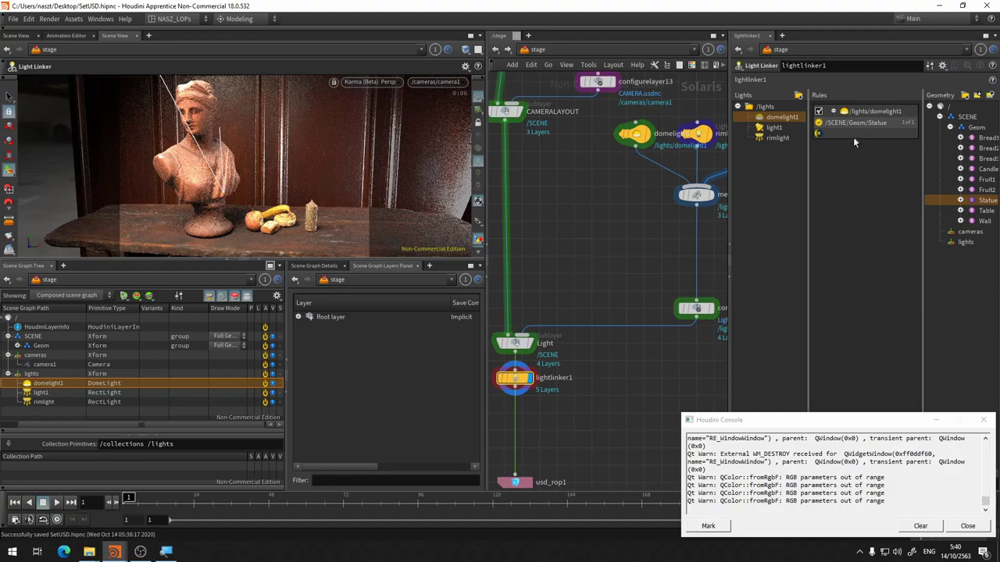
# Step: Dismiss the console warning and toggle the domelight1 rule off and on to compare
pyautogui.click(984, 419)
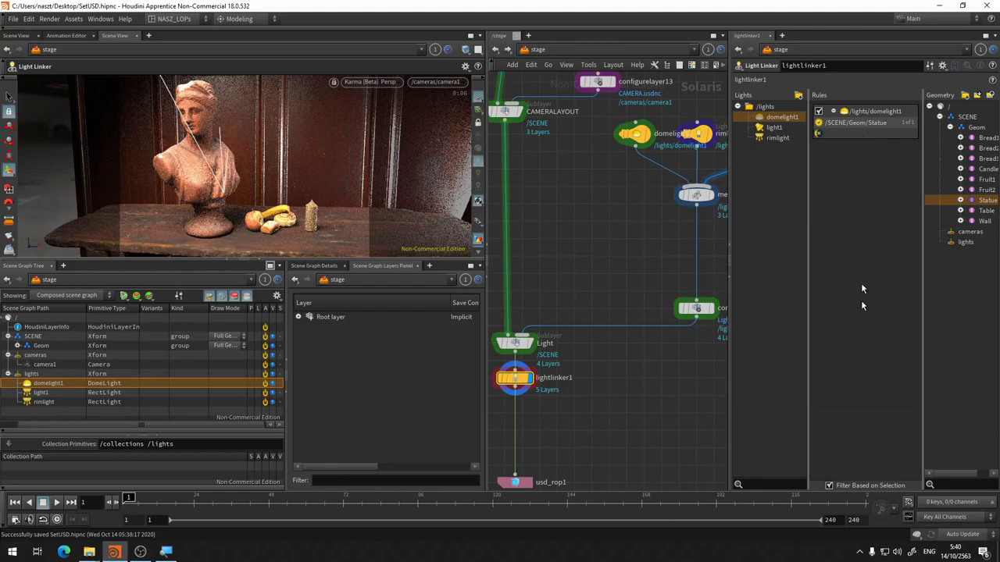
pyautogui.click(818, 112)
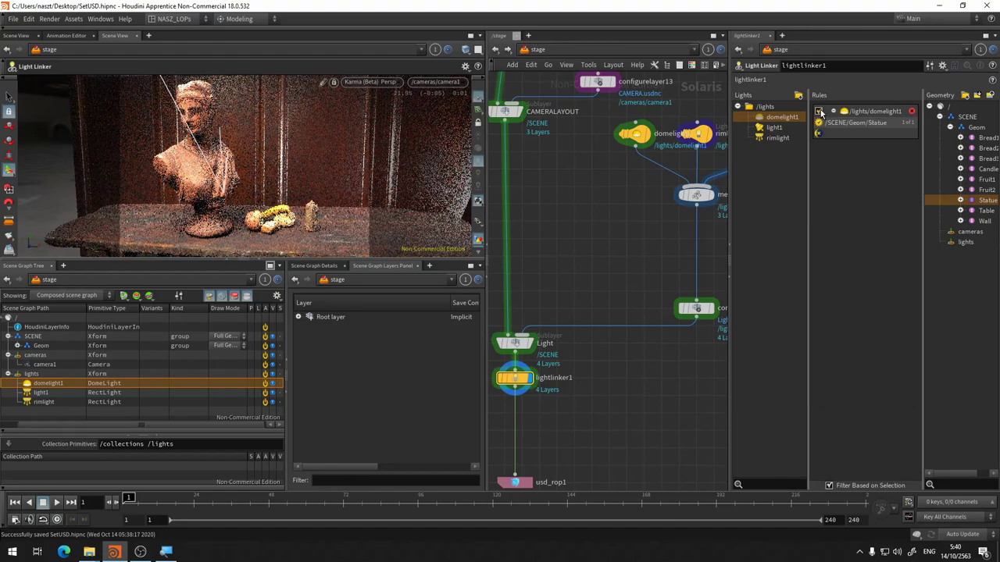
pyautogui.click(818, 112)
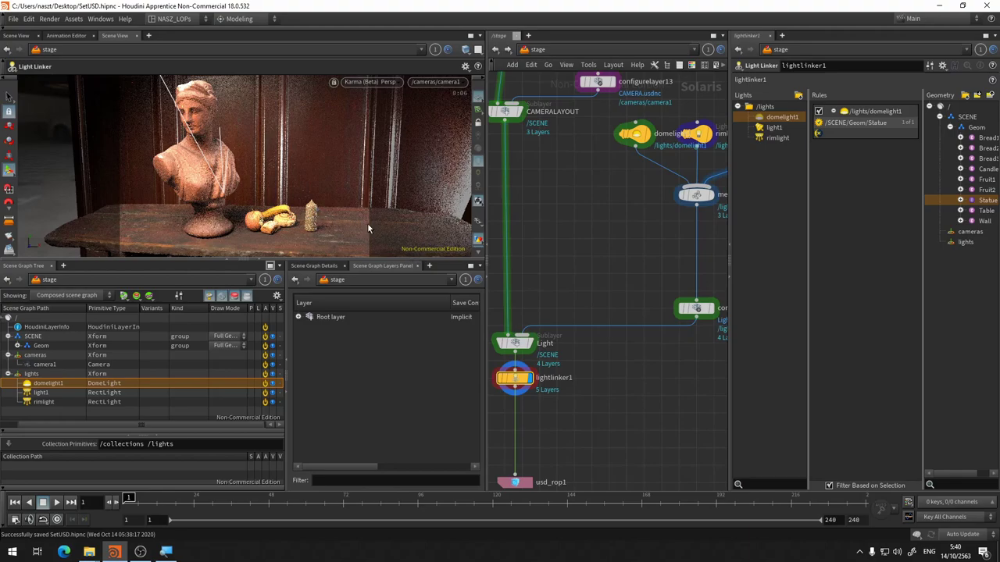
# Step: Create a new light-linking rule for rimlight and dismiss the console warning
pyautogui.click(777, 138)
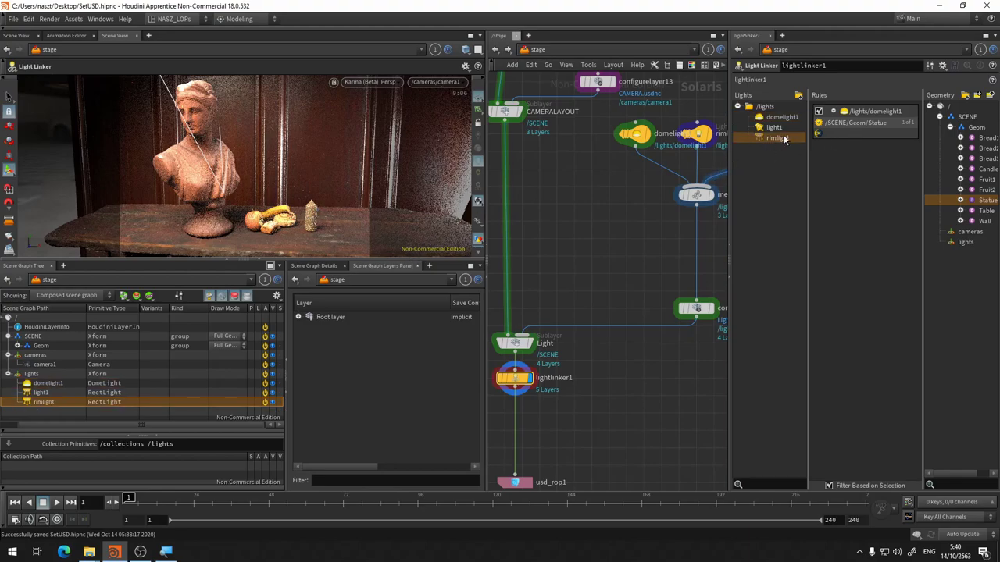
pyautogui.moveTo(801, 147); pyautogui.dragTo(877, 170)
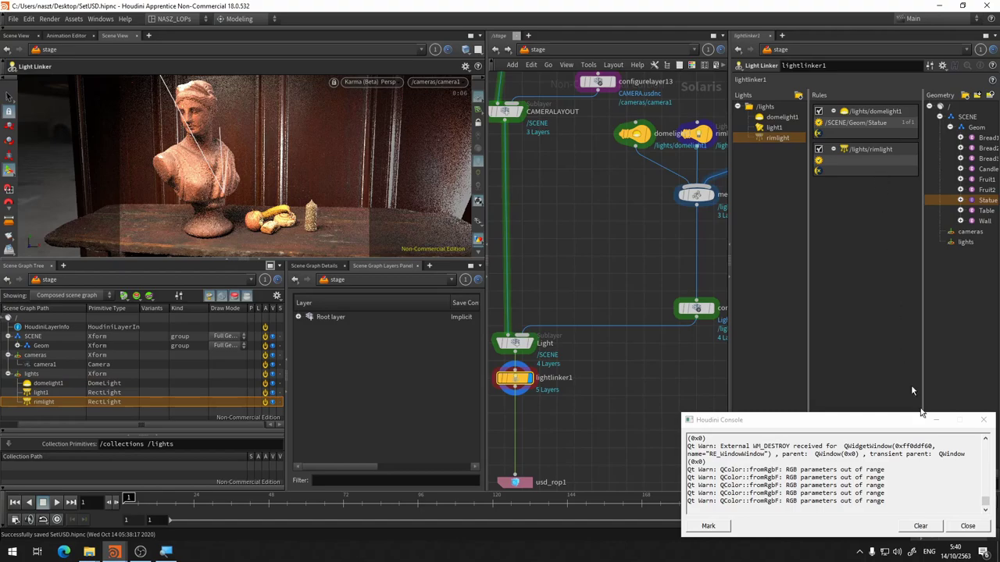
pyautogui.click(985, 422)
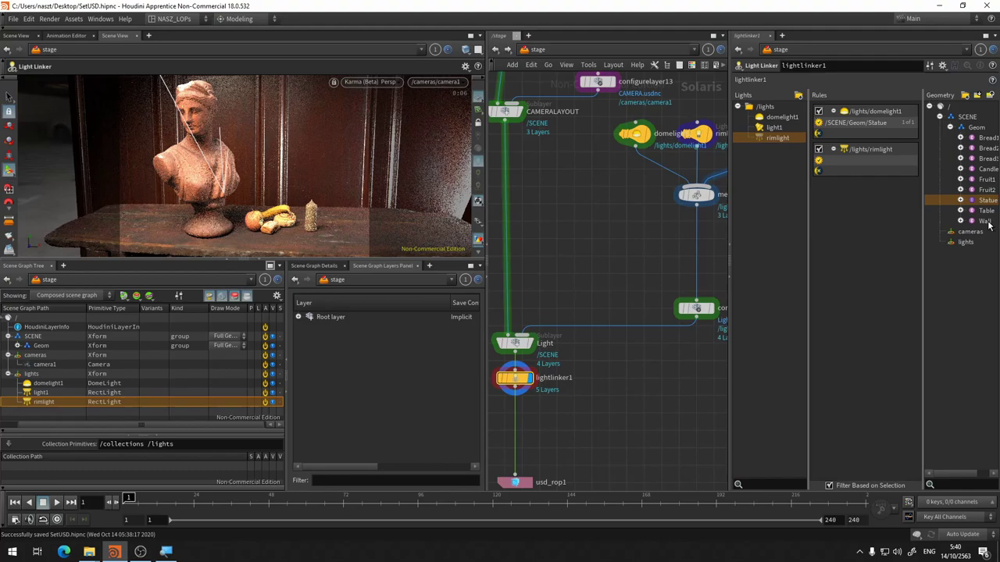
# Step: Link the Wall and Table geometry into rimlight's rule
pyautogui.moveTo(986, 223)
pyautogui.mouseDown()
pyautogui.moveTo(919, 199)
pyautogui.moveTo(812, 125)
pyautogui.mouseUp()
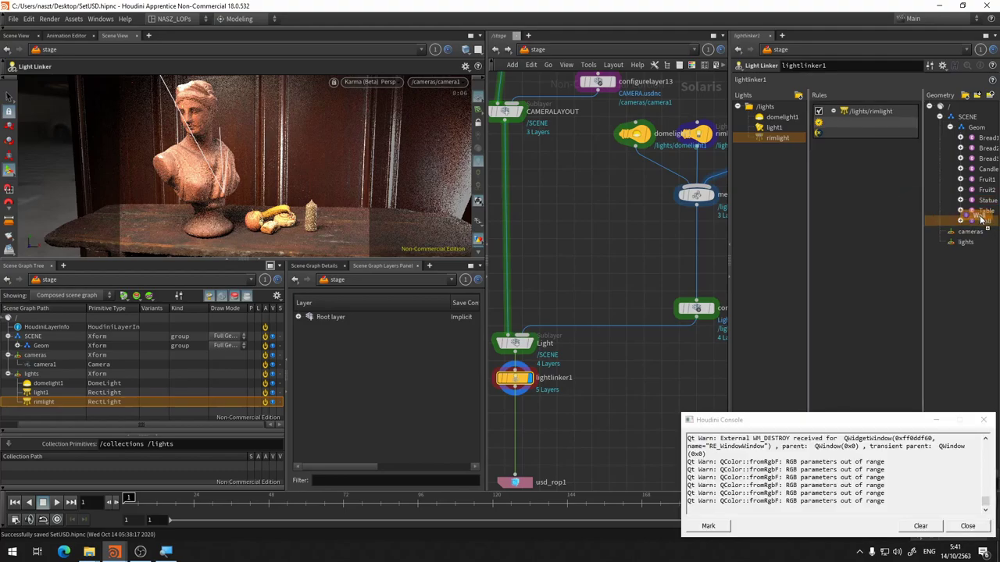
pyautogui.click(765, 107)
pyautogui.moveTo(985, 221); pyautogui.dragTo(858, 170)
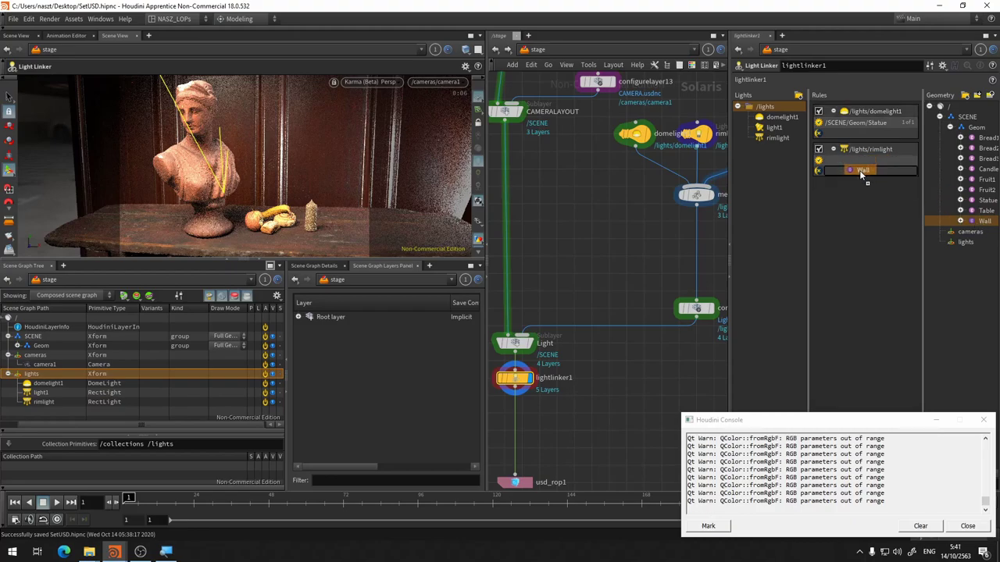
pyautogui.moveTo(860, 170); pyautogui.dragTo(860, 171)
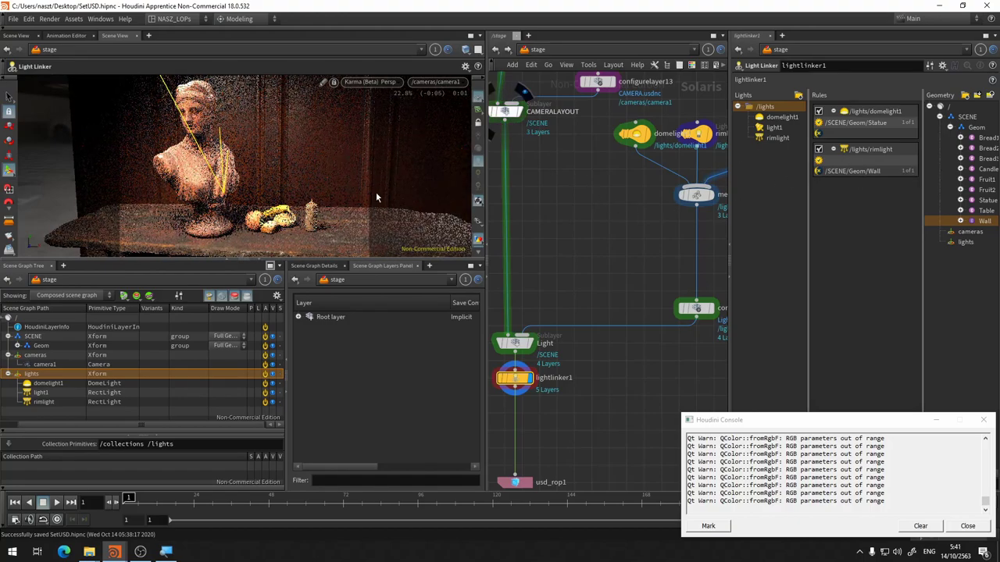
pyautogui.moveTo(986, 211); pyautogui.dragTo(858, 173)
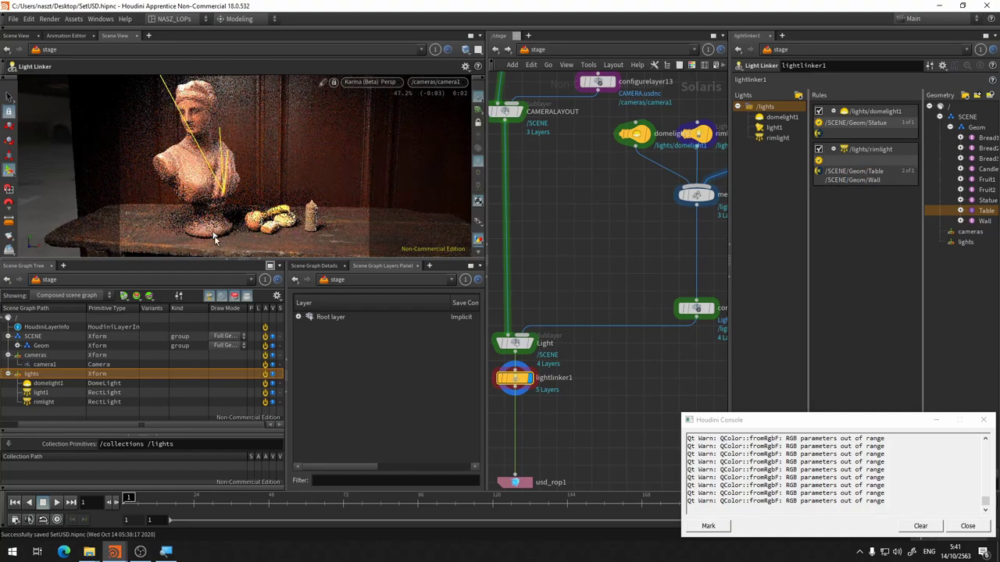
pyautogui.click(982, 421)
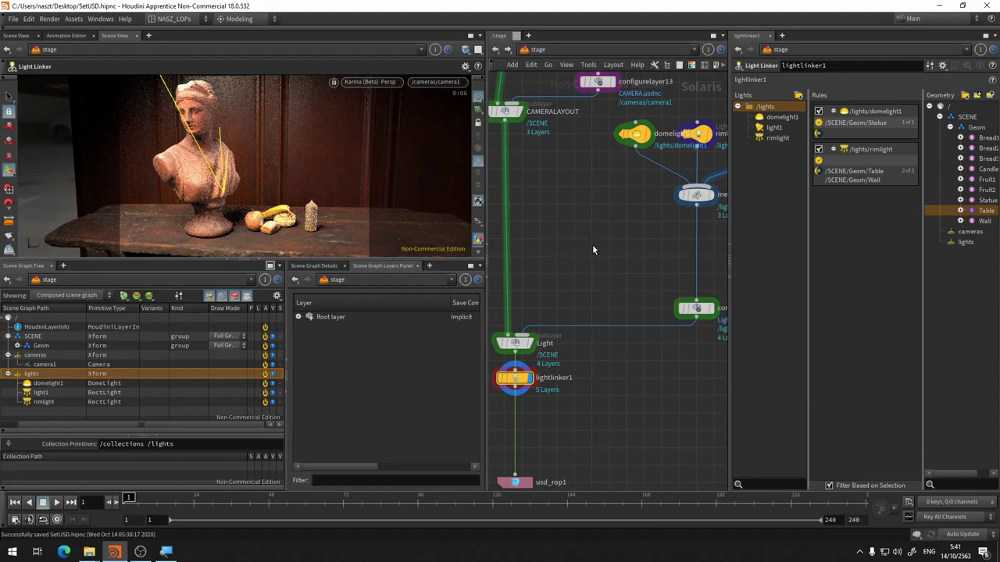
pyautogui.moveTo(613, 234)
pyautogui.mouseDown(button='middle')
pyautogui.moveTo(671, 167)
pyautogui.moveTo(599, 228)
pyautogui.mouseUp(button='middle')
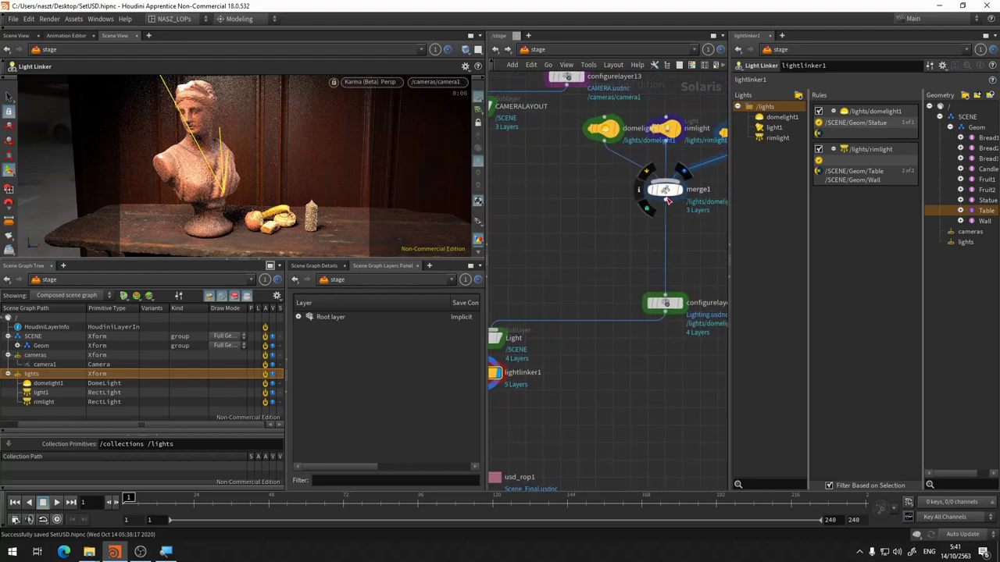
# Step: Insert a Light Mixer on merge1's output wire loaded with domelight1, light1 and rimlight
pyautogui.press('Tab')
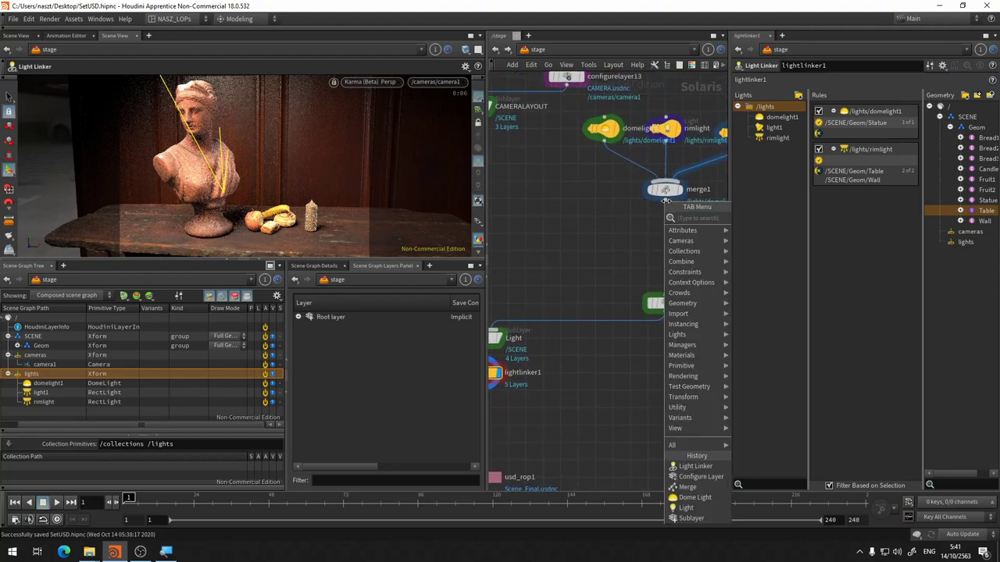
pyautogui.write('light')
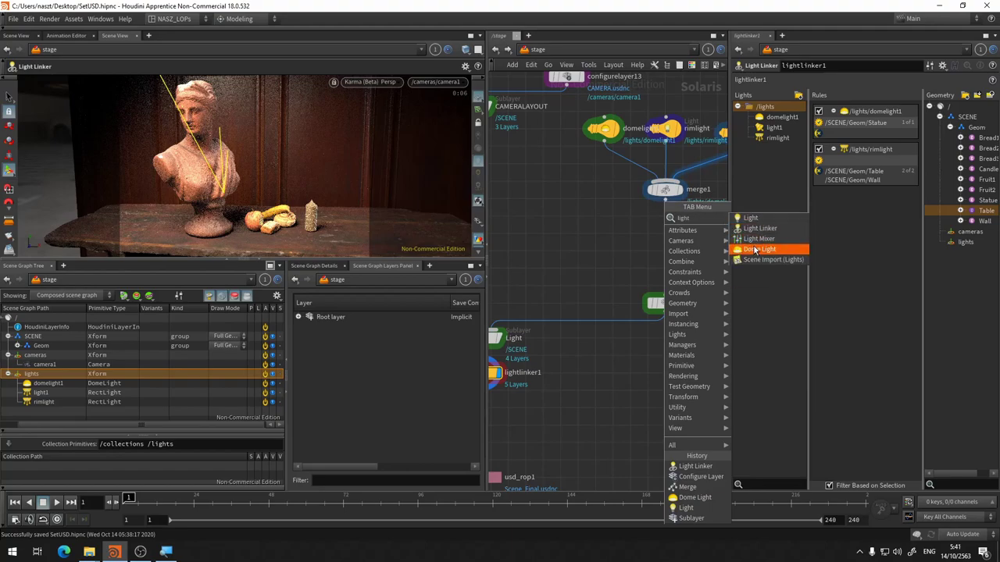
pyautogui.click(753, 239)
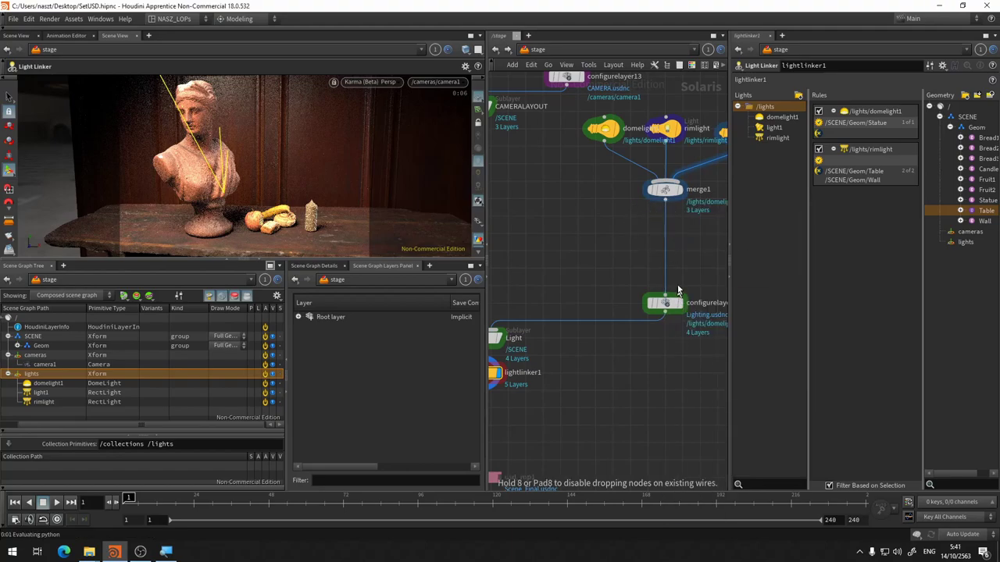
pyautogui.click(665, 234)
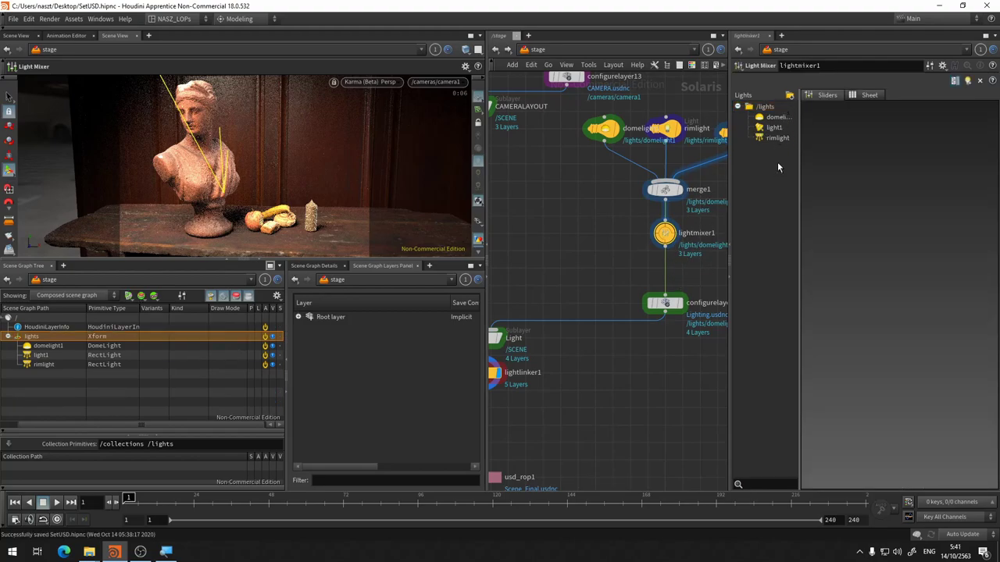
pyautogui.moveTo(777, 163)
pyautogui.mouseDown()
pyautogui.moveTo(772, 118)
pyautogui.moveTo(893, 153)
pyautogui.mouseUp()
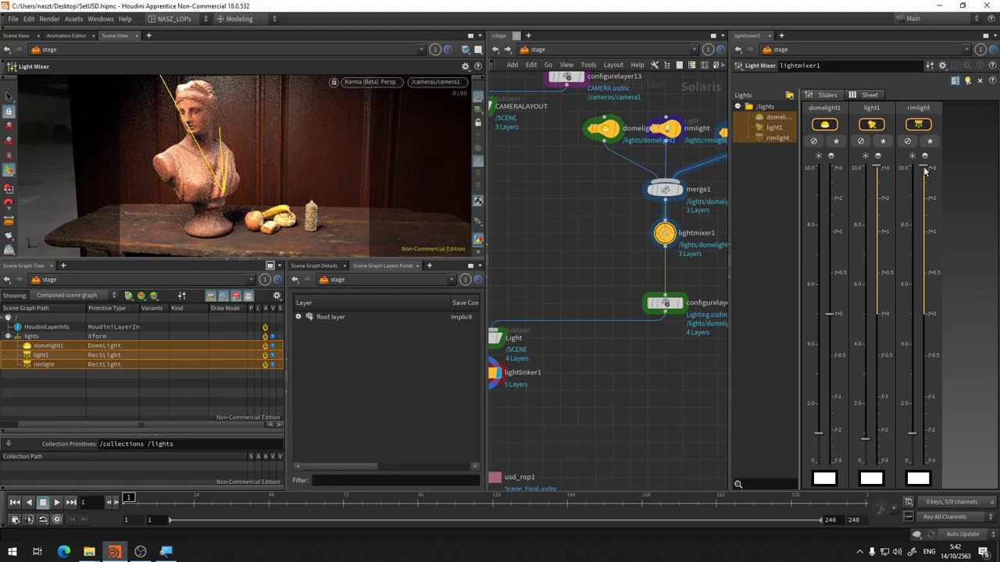
# Step: Test light1's exposure slider in the mixer, lowering it and returning it to maximum
pyautogui.click(879, 168)
pyautogui.moveTo(878, 172); pyautogui.dragTo(879, 190)
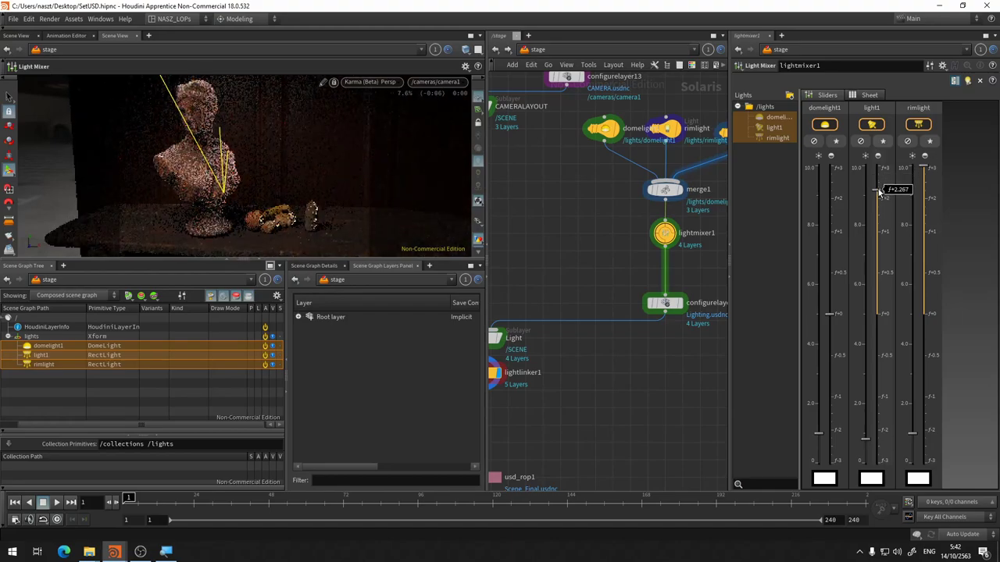
pyautogui.moveTo(879, 189)
pyautogui.mouseDown()
pyautogui.moveTo(879, 202)
pyautogui.moveTo(878, 167)
pyautogui.mouseUp()
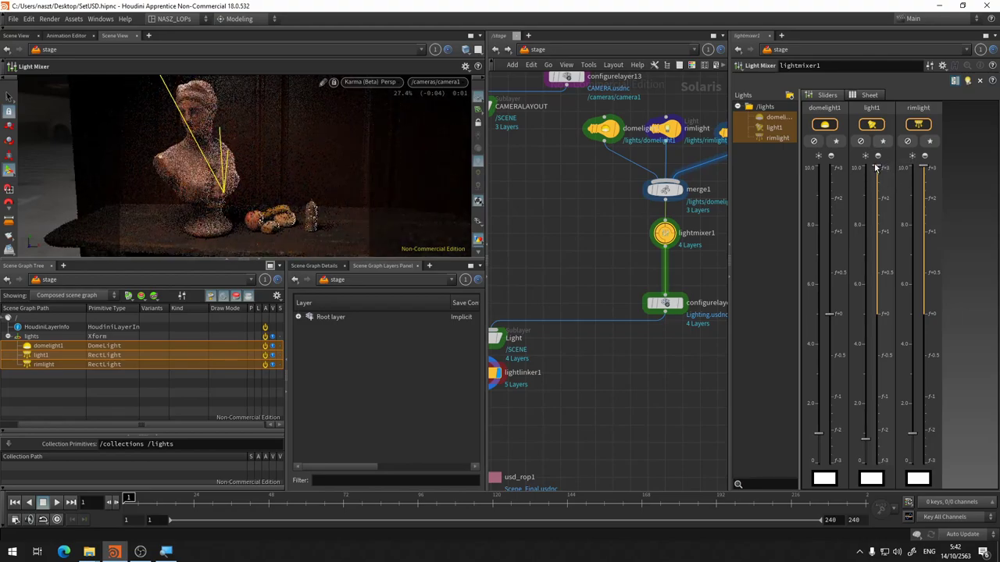
pyautogui.moveTo(877, 169); pyautogui.dragTo(881, 141)
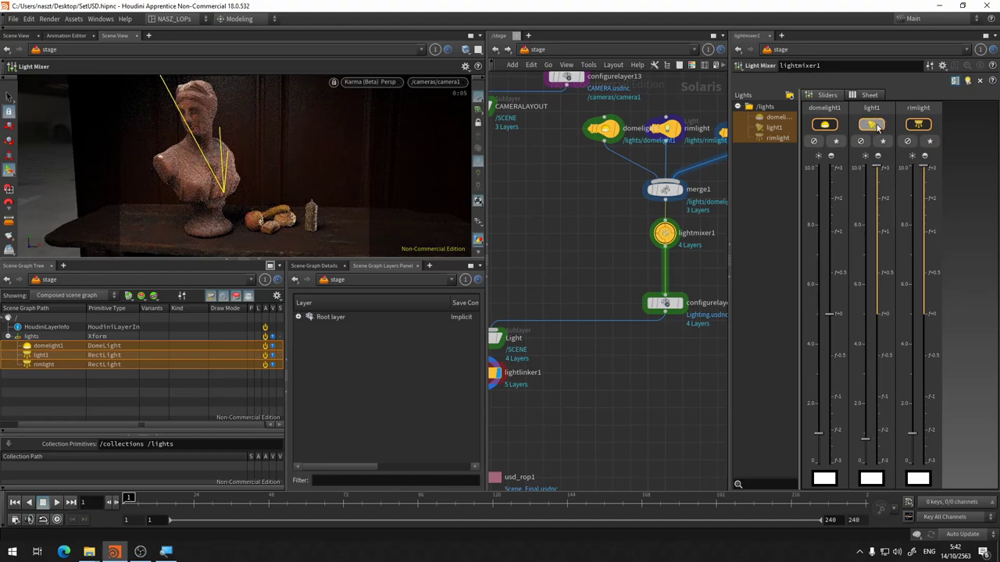
pyautogui.click(858, 96)
pyautogui.click(829, 97)
# Step: Set light1's exposure range maximum to 15 in its settings
pyautogui.click(877, 157)
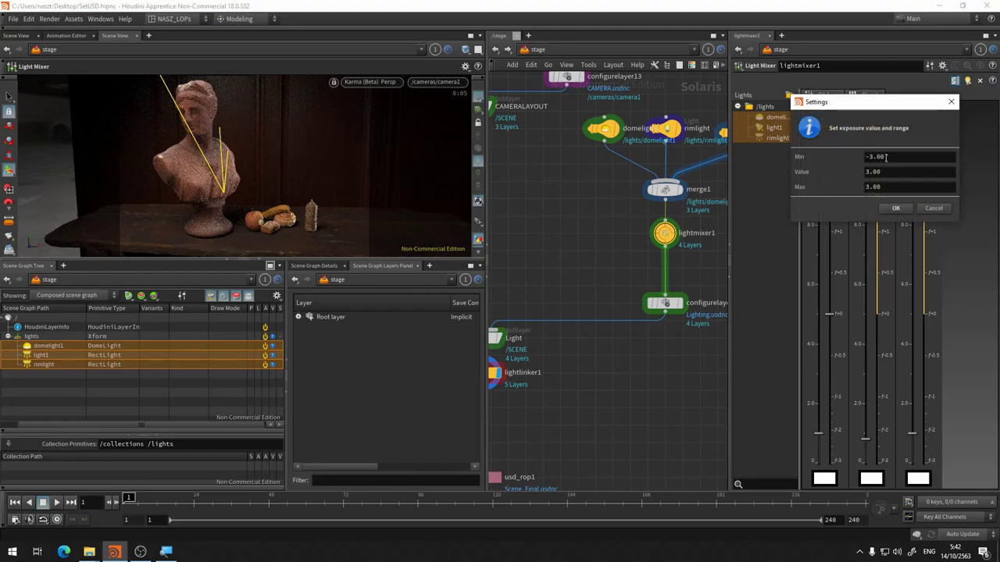
pyautogui.moveTo(889, 113); pyautogui.dragTo(709, 113)
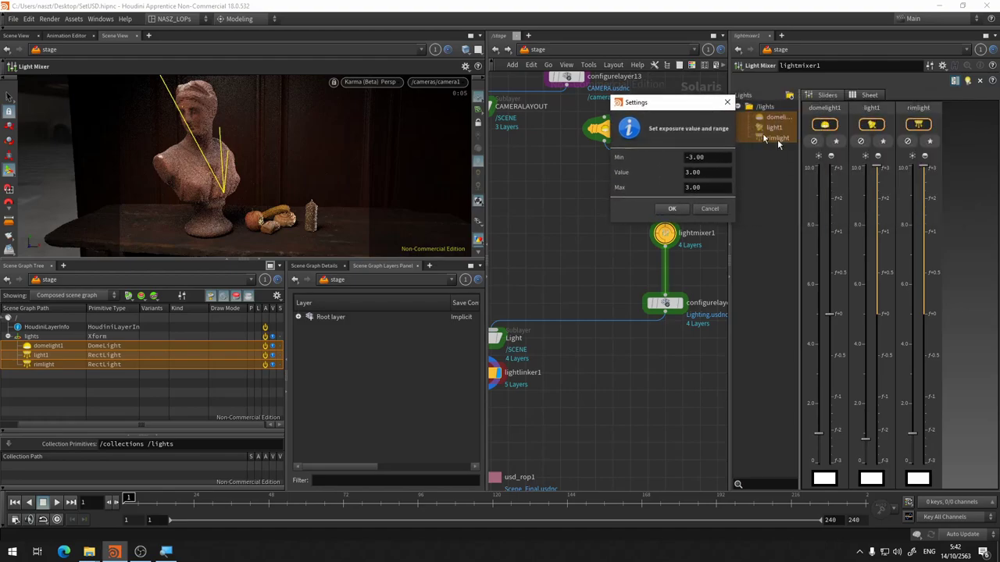
pyautogui.doubleClick(706, 187)
pyautogui.write('15')
pyautogui.click(672, 209)
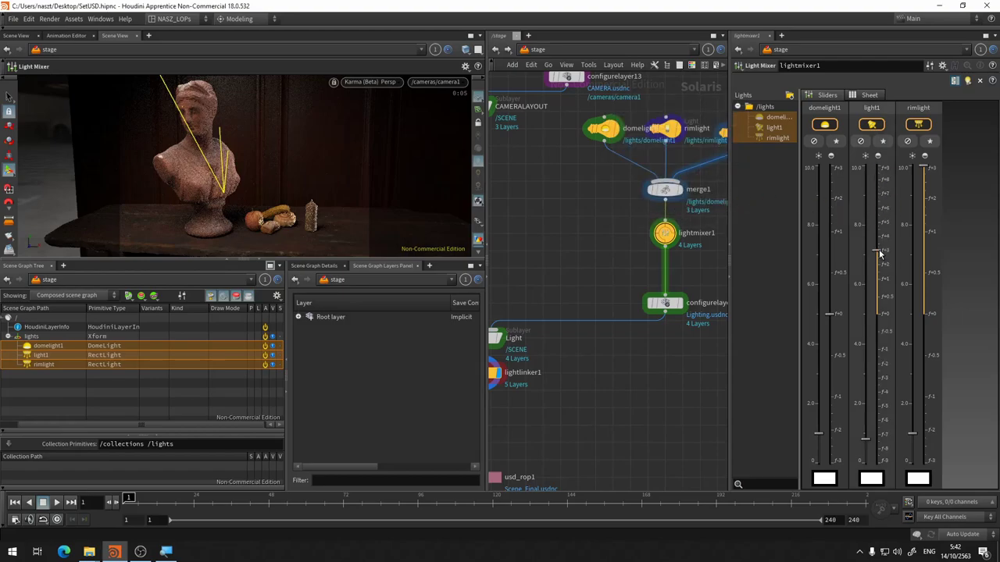
# Step: Raise light1's exposure above f+4 and lower domelight1's exposure
pyautogui.moveTo(880, 252); pyautogui.dragTo(875, 229)
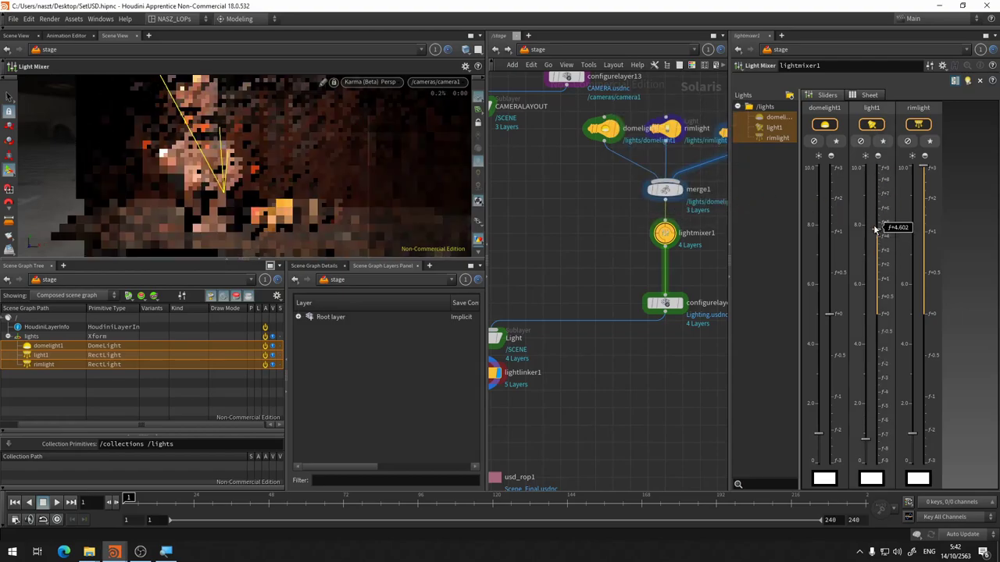
pyautogui.moveTo(875, 229)
pyautogui.mouseDown()
pyautogui.moveTo(878, 206)
pyautogui.moveTo(878, 222)
pyautogui.mouseUp()
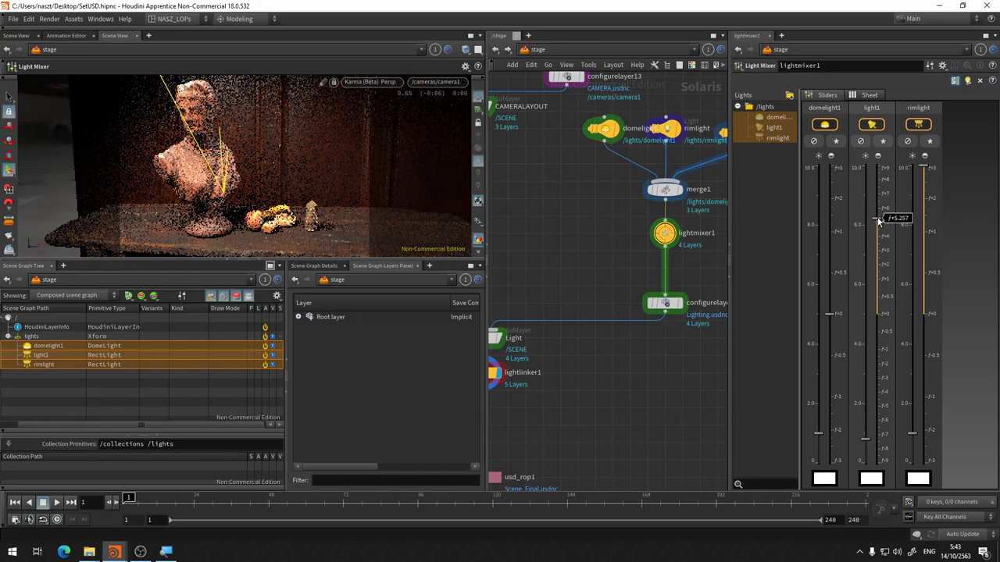
pyautogui.moveTo(878, 219); pyautogui.dragTo(876, 213)
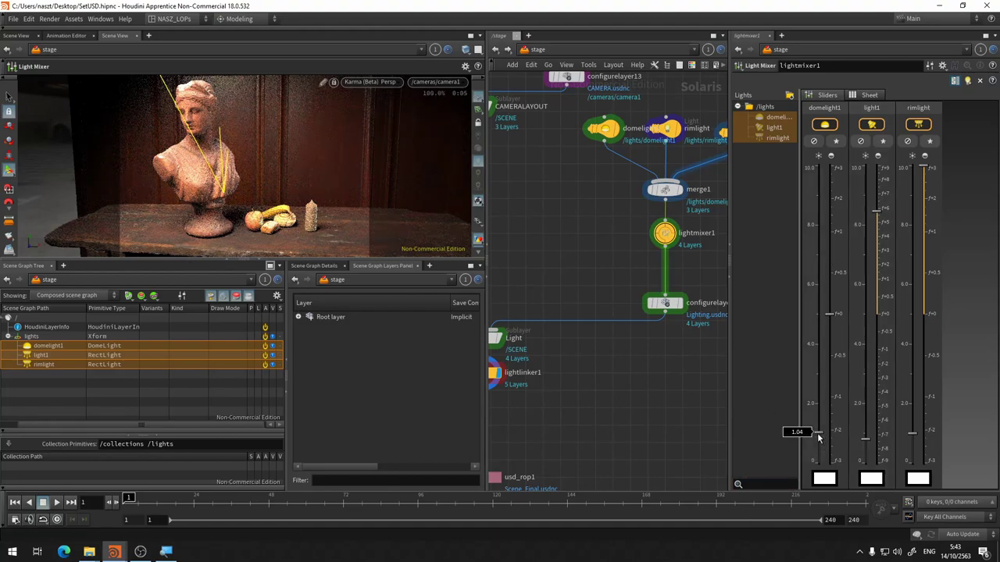
pyautogui.moveTo(818, 437); pyautogui.dragTo(819, 452)
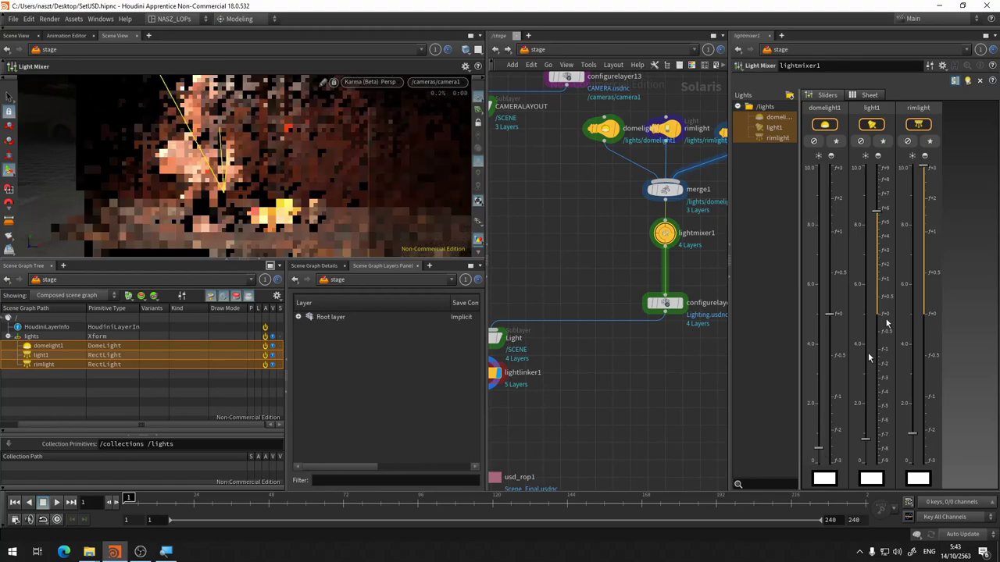
# Step: Set rimlight's exposure maximum to 10 and raise its exposure to about f+5.86
pyautogui.doubleClick(925, 165)
pyautogui.write('1')
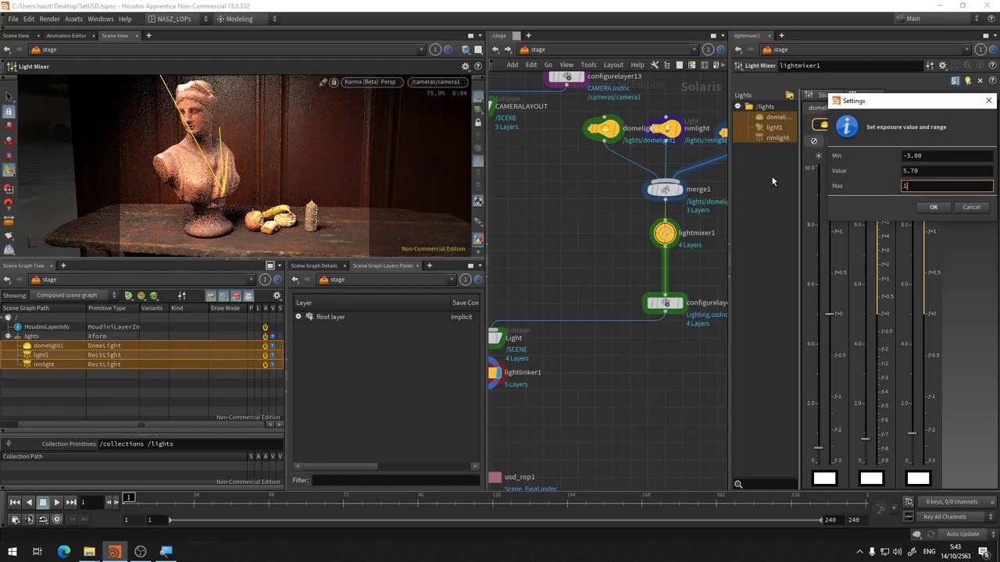
pyautogui.write('0')
pyautogui.press('Return')
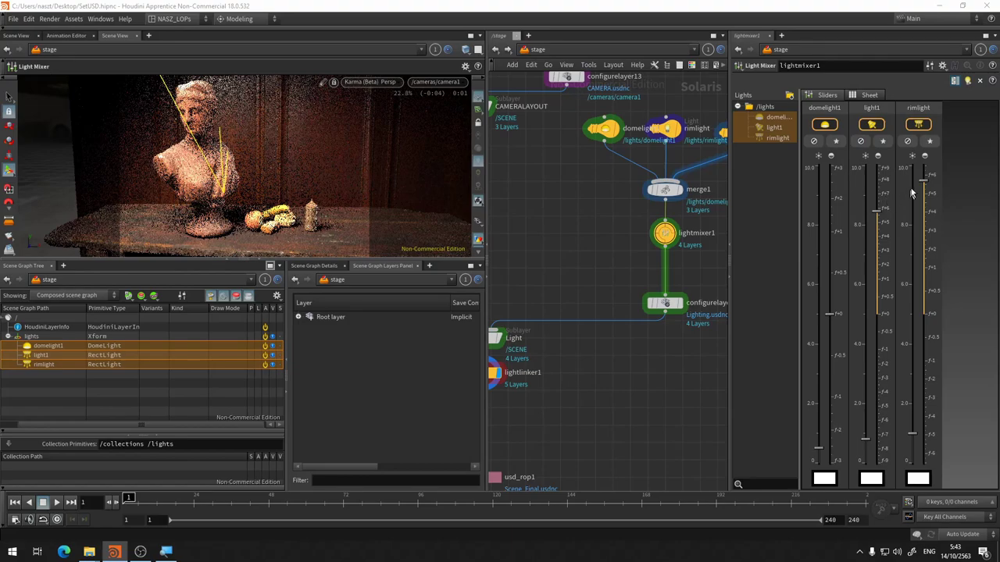
pyautogui.moveTo(923, 182); pyautogui.dragTo(924, 179)
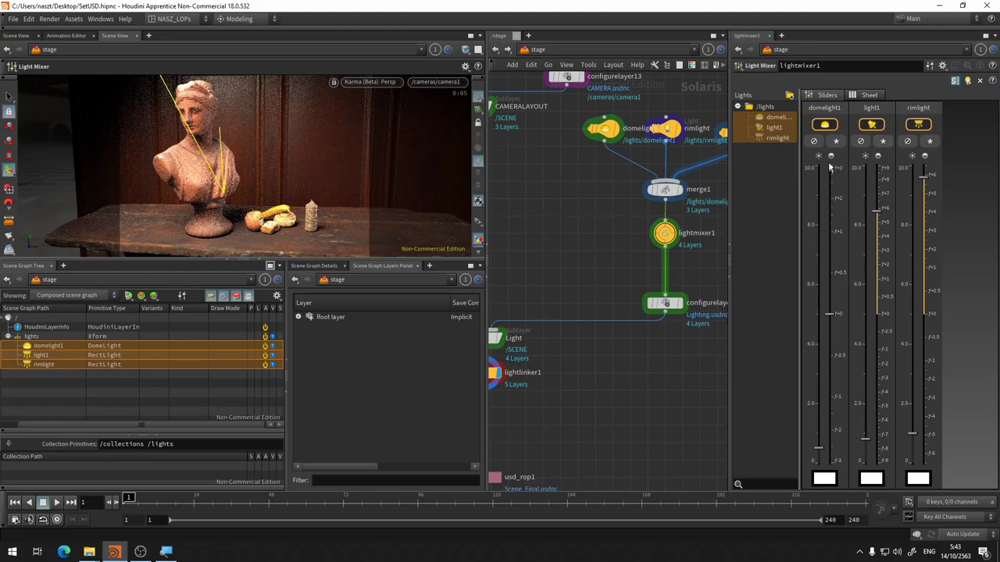
pyautogui.click(837, 142)
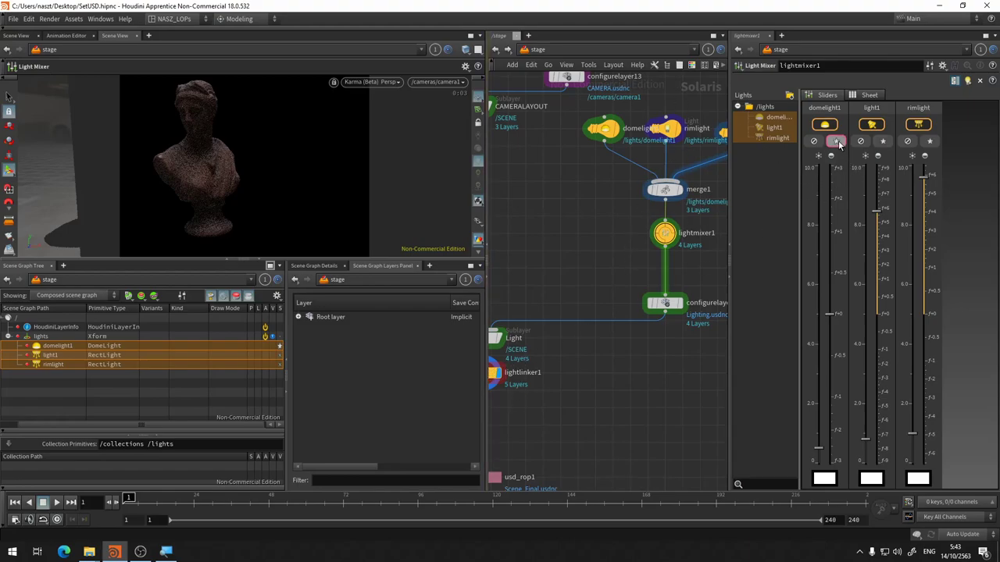
pyautogui.click(836, 141)
pyautogui.click(885, 143)
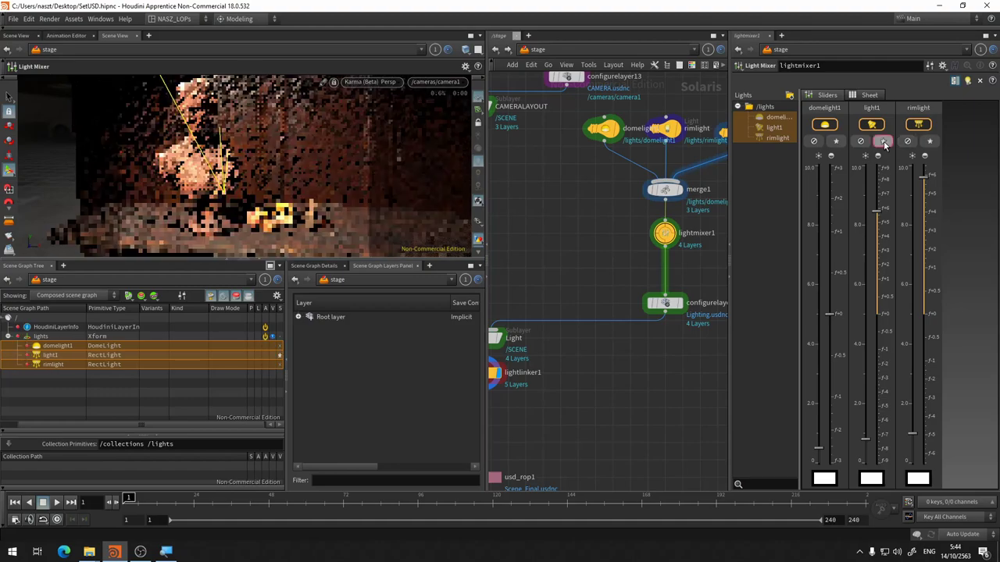
pyautogui.click(929, 142)
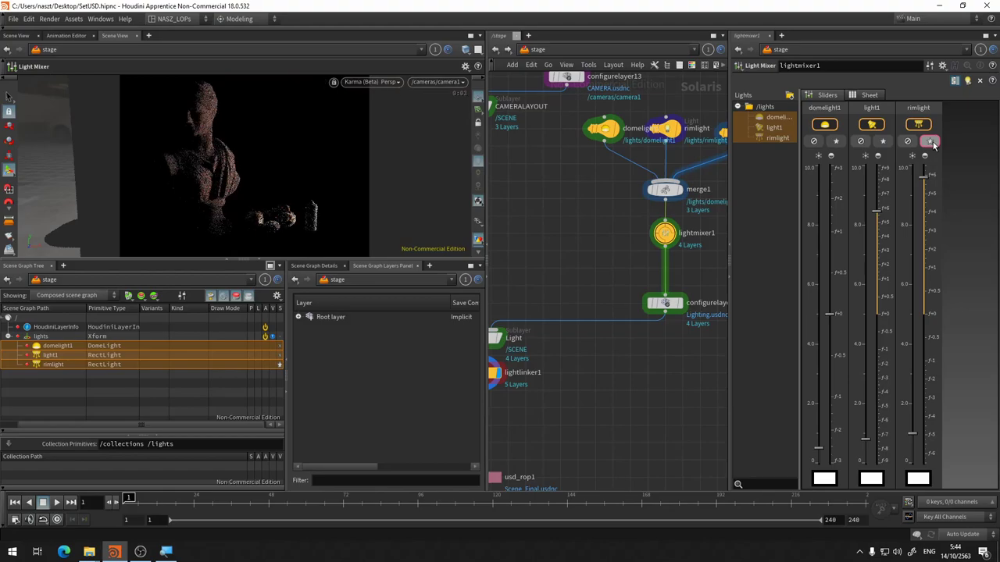
pyautogui.moveTo(544, 194)
pyautogui.mouseDown(button='middle')
pyautogui.moveTo(629, 230)
pyautogui.moveTo(512, 222)
pyautogui.mouseUp(button='middle')
pyautogui.click(930, 142)
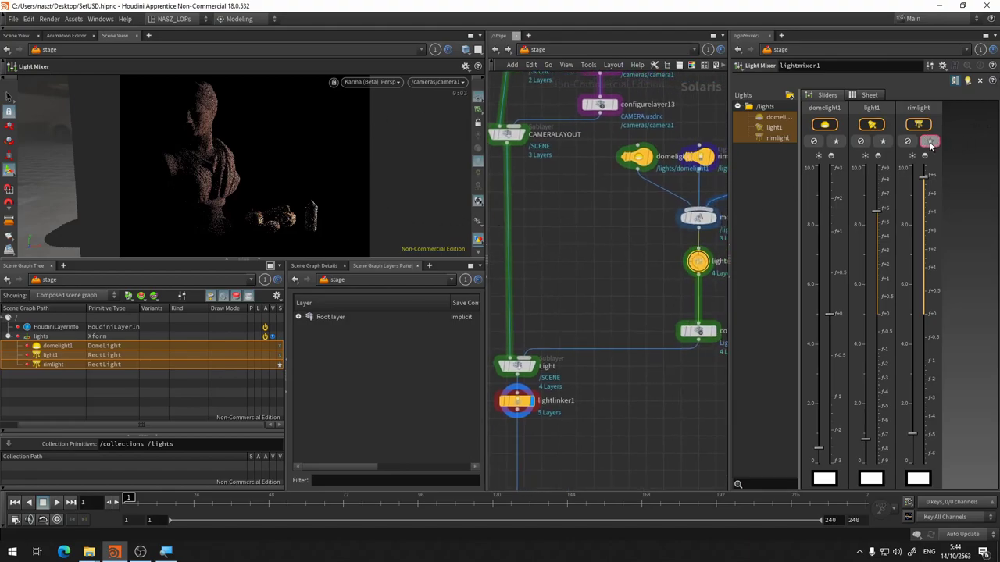
pyautogui.click(929, 141)
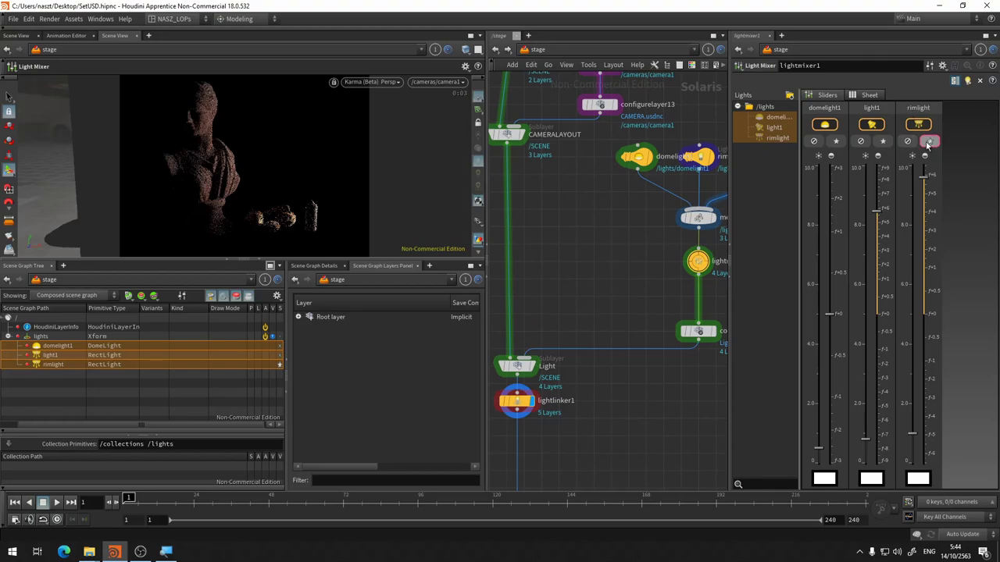
# Step: View the mixer lights as a sheet and toggle Solo on then off for the dome light
pyautogui.click(870, 95)
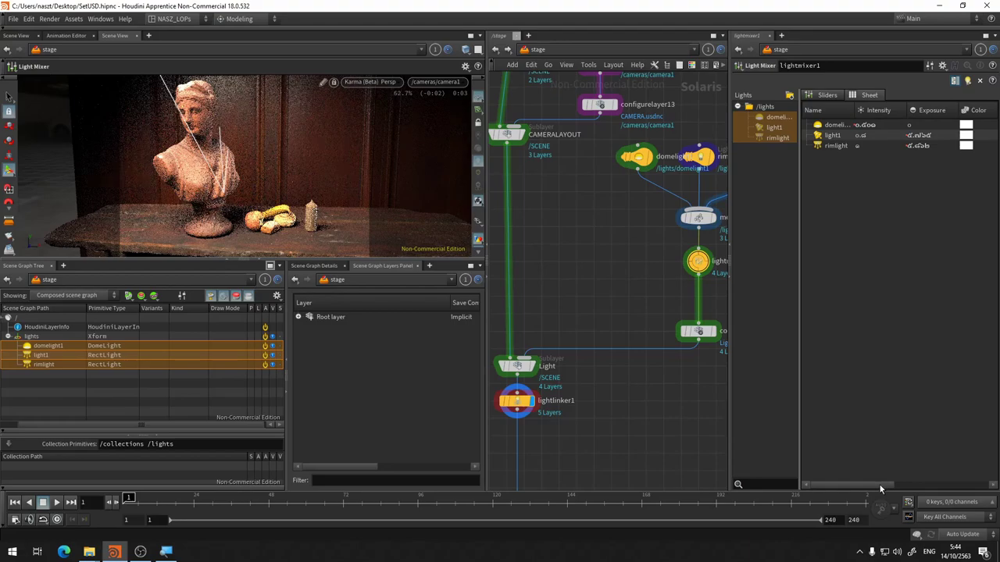
pyautogui.moveTo(879, 484); pyautogui.dragTo(940, 480)
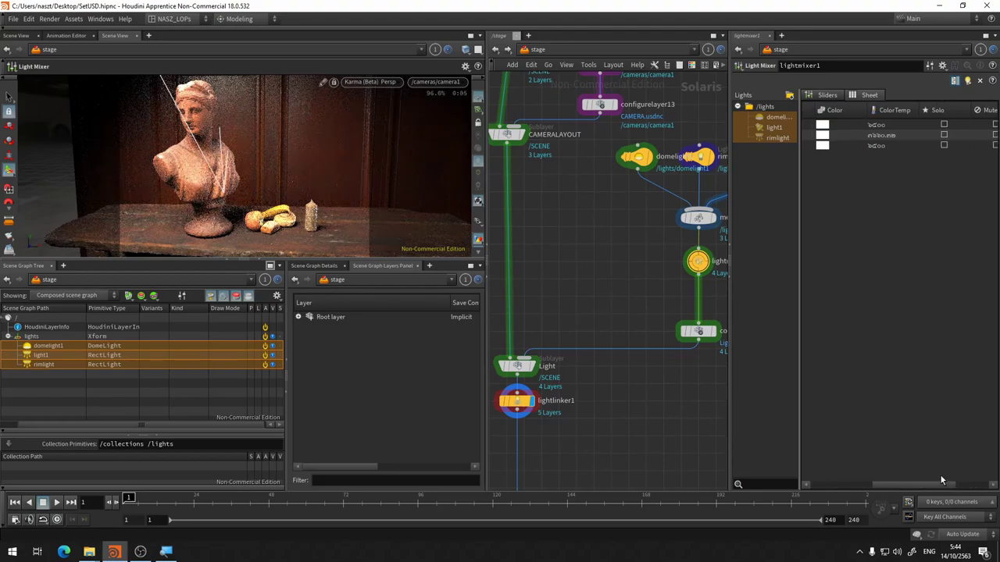
pyautogui.click(944, 125)
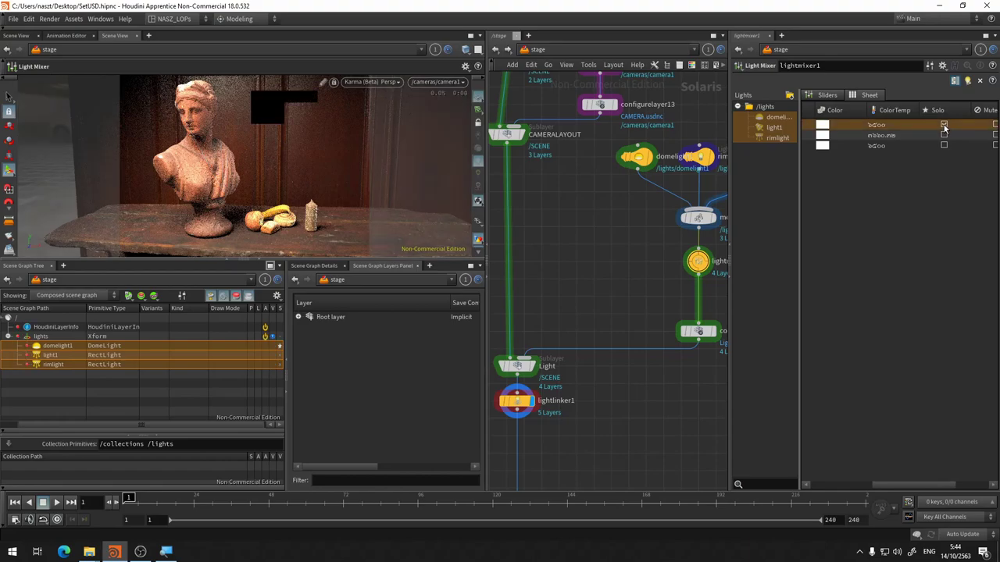
pyautogui.click(943, 125)
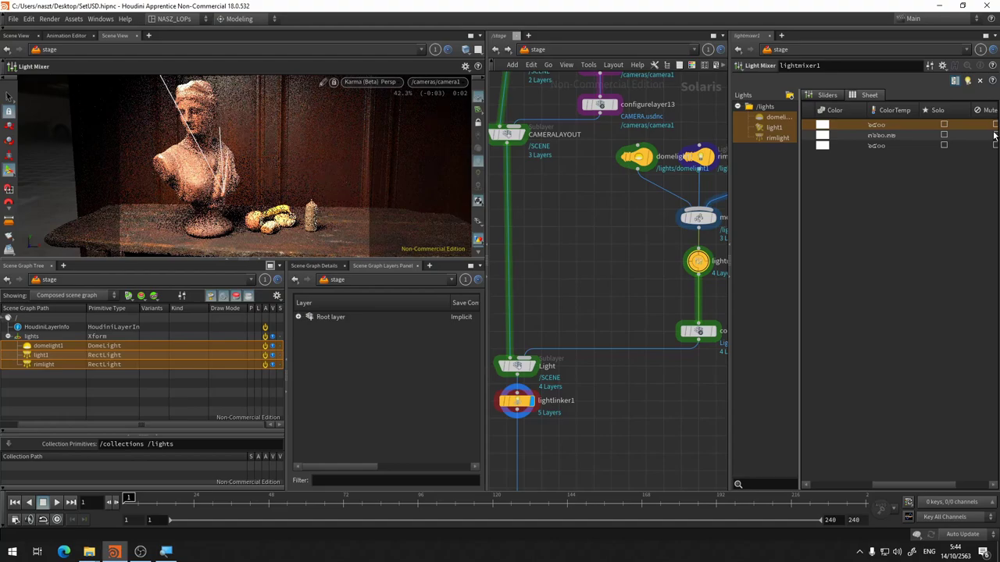
# Step: Move configurelayer14, the Light node and lightlinker1 up to tidy the network
pyautogui.moveTo(603, 309); pyautogui.dragTo(581, 257, button='middle')
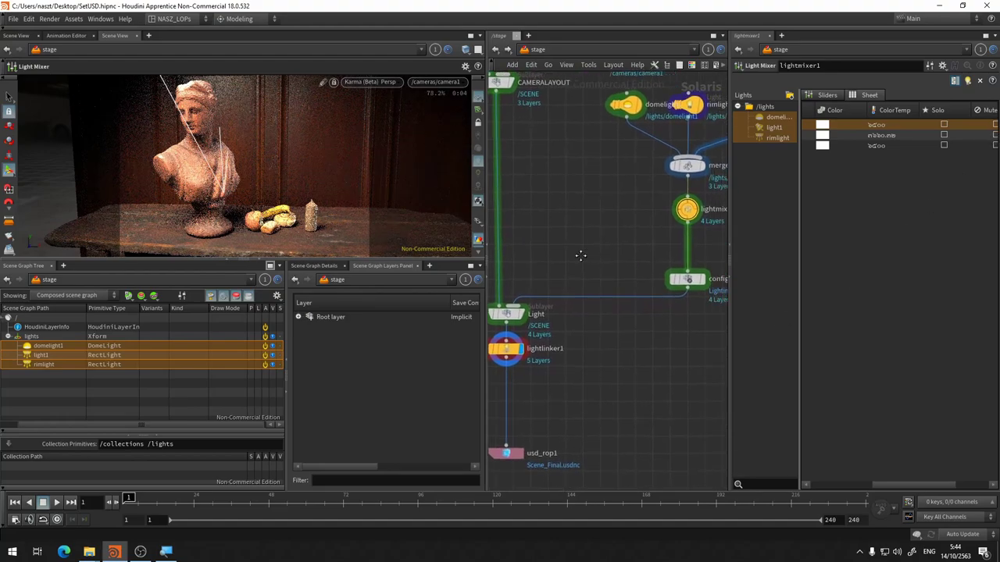
pyautogui.moveTo(681, 285); pyautogui.dragTo(682, 260)
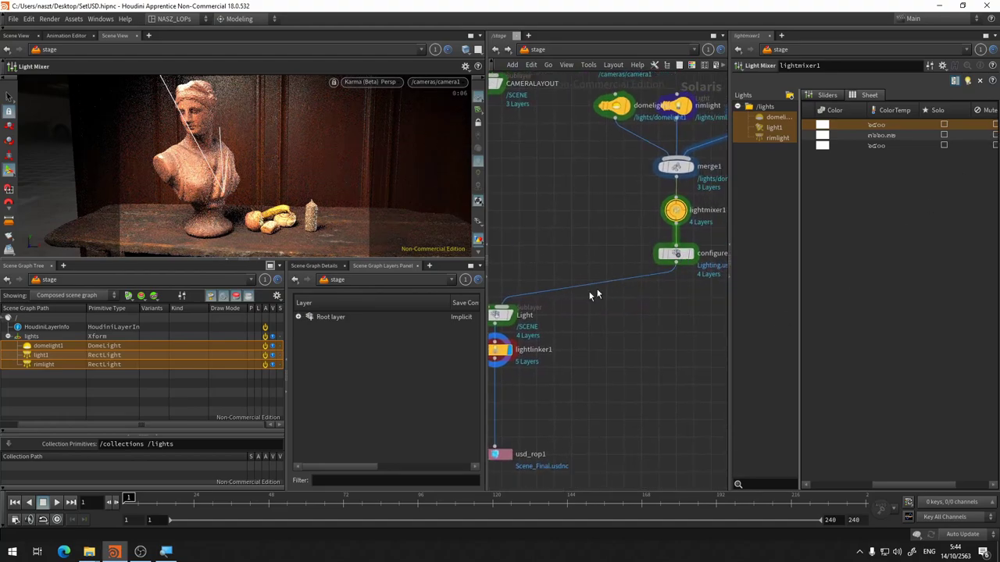
pyautogui.moveTo(594, 290); pyautogui.dragTo(630, 277, button='middle')
pyautogui.moveTo(538, 311); pyautogui.dragTo(541, 279)
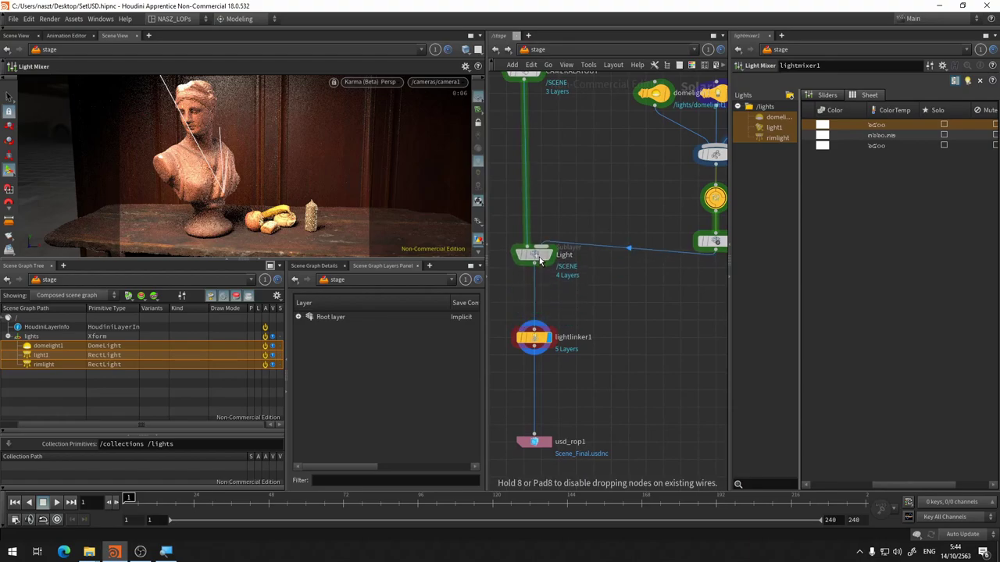
pyautogui.moveTo(541, 341); pyautogui.dragTo(540, 313)
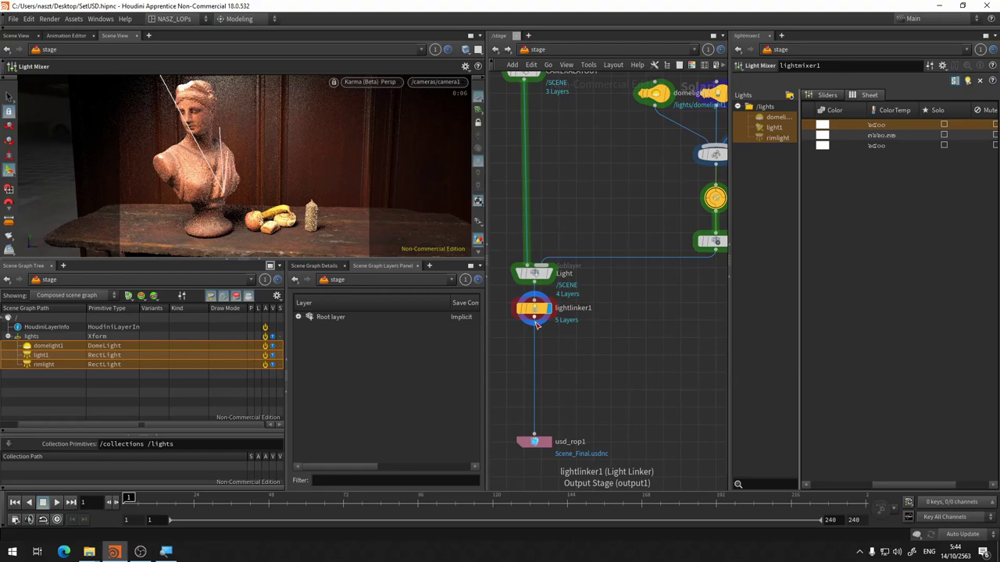
# Step: Add configurelayer15 below lightlinker1 with Save Path enabled
pyautogui.press('Tab')
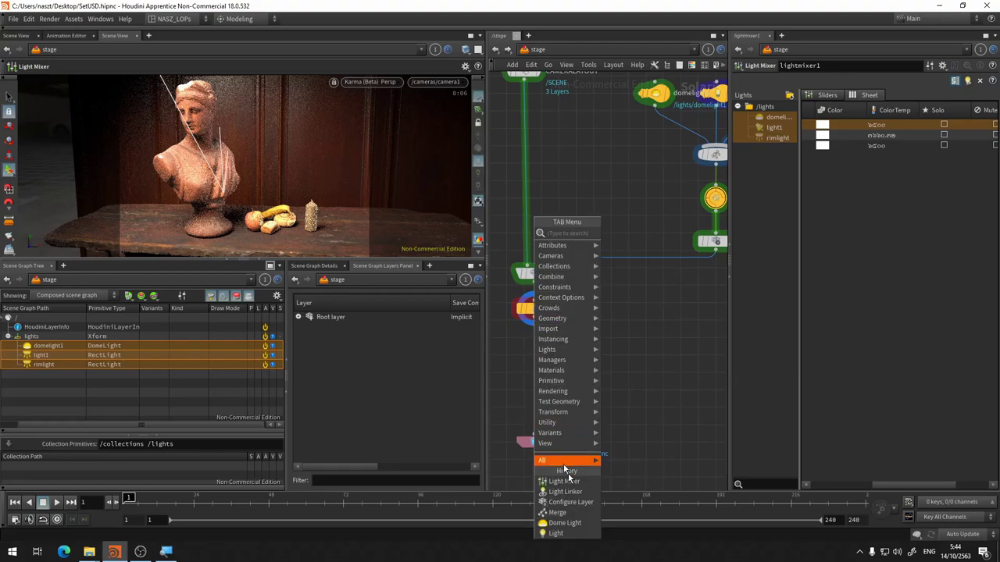
pyautogui.click(581, 503)
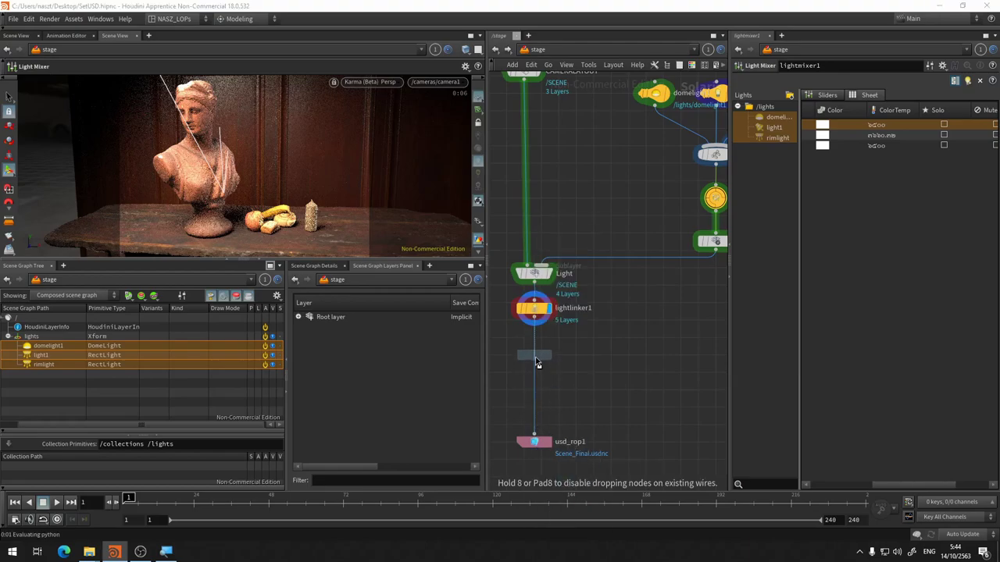
pyautogui.click(535, 351)
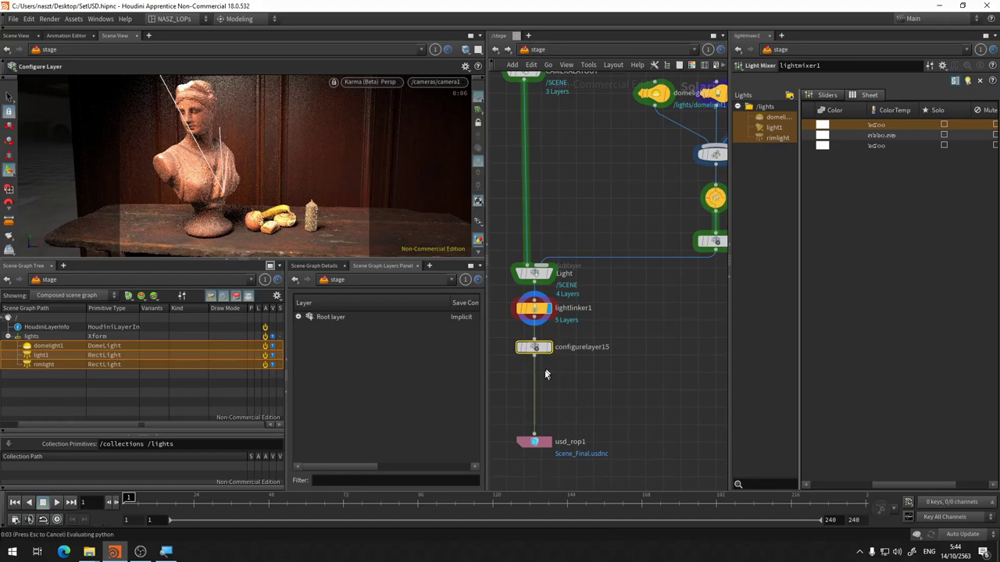
pyautogui.doubleClick(594, 347)
pyautogui.doubleClick(615, 346)
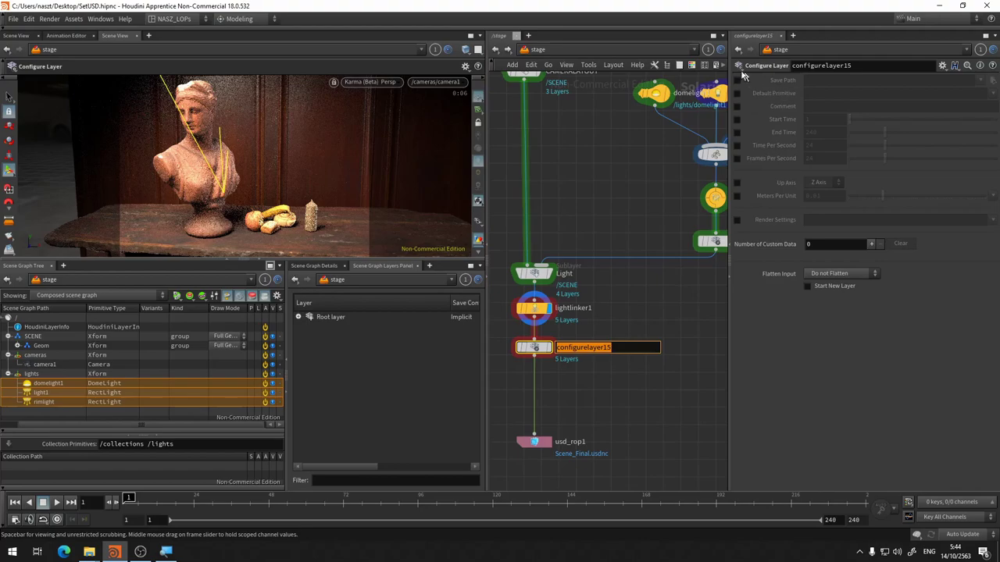
pyautogui.click(737, 79)
# Step: Copy configurelayer14's path into configurelayer15 and change it to $HIP/USDtest/Lighting_Link.usdnc
pyautogui.moveTo(706, 200); pyautogui.dragTo(642, 209, button='middle')
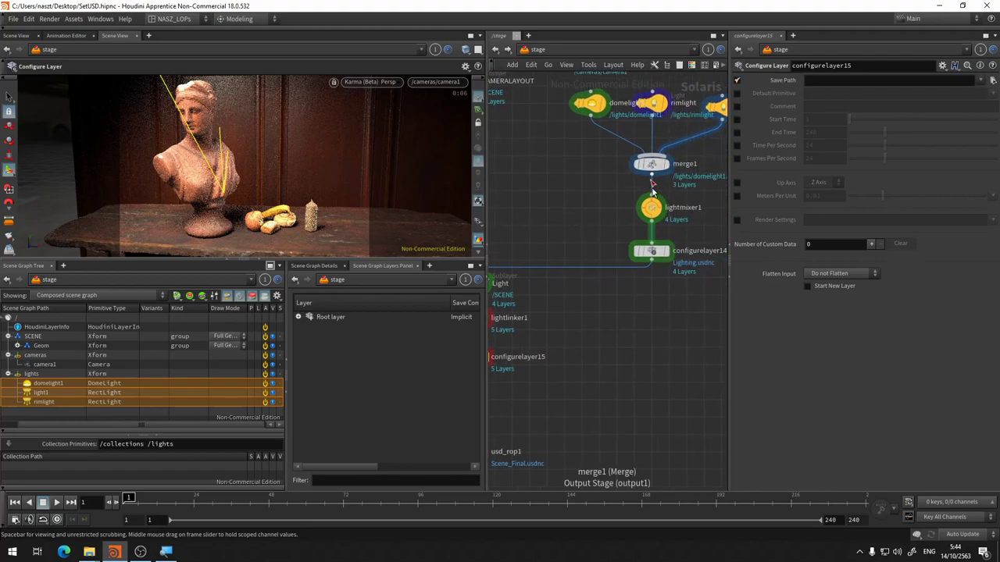
pyautogui.click(652, 251)
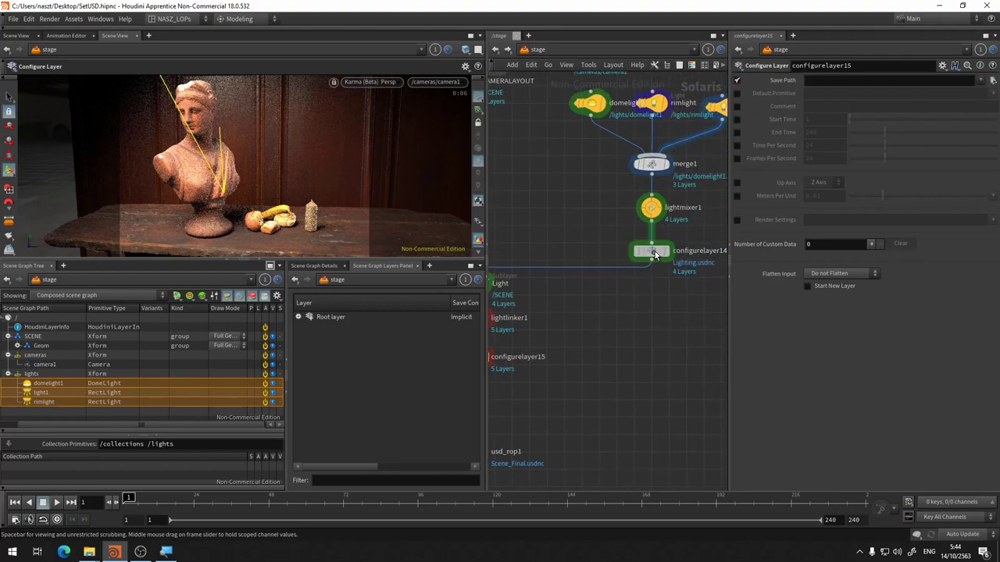
pyautogui.moveTo(918, 84); pyautogui.dragTo(708, 91)
pyautogui.hotkey('ctrl', 'c')
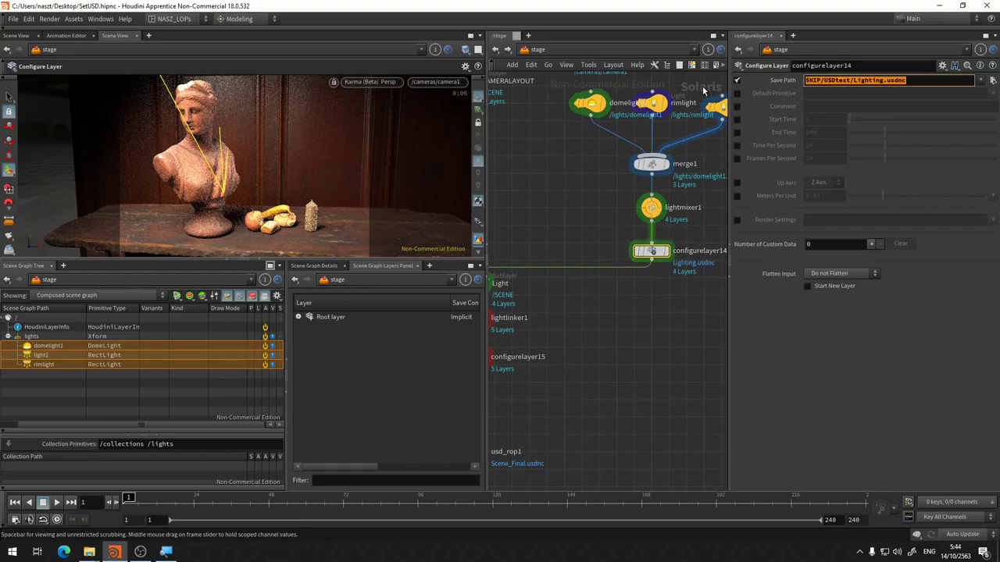
pyautogui.moveTo(560, 381); pyautogui.dragTo(614, 323, button='middle')
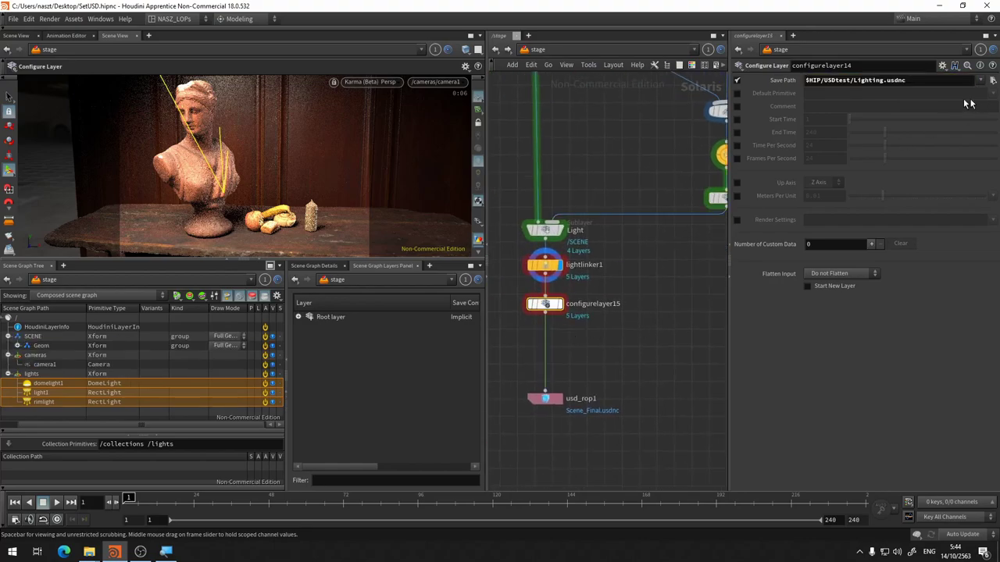
pyautogui.click(863, 79)
pyautogui.hotkey('ctrl', 'v')
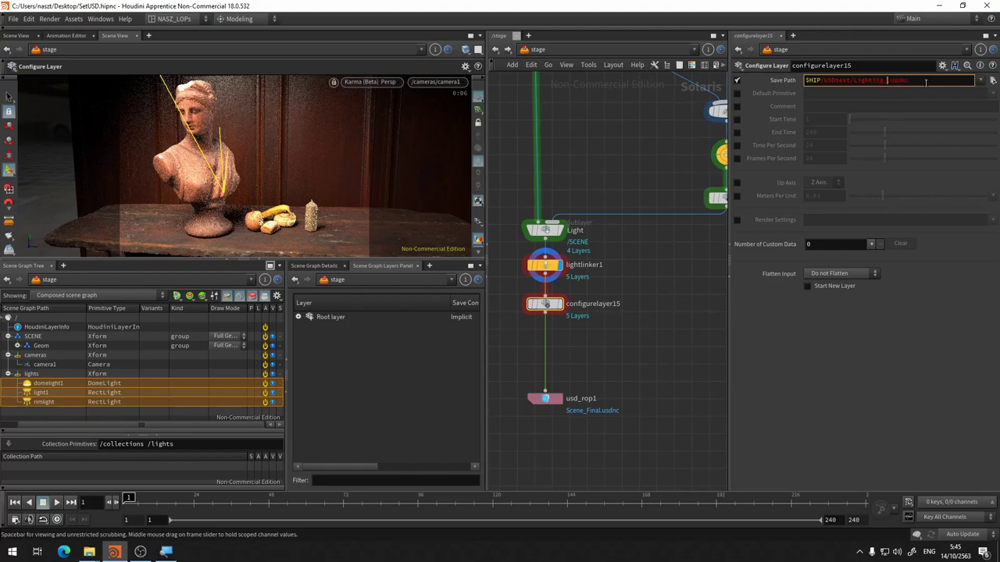
pyautogui.write('Link')
pyautogui.press('Return')
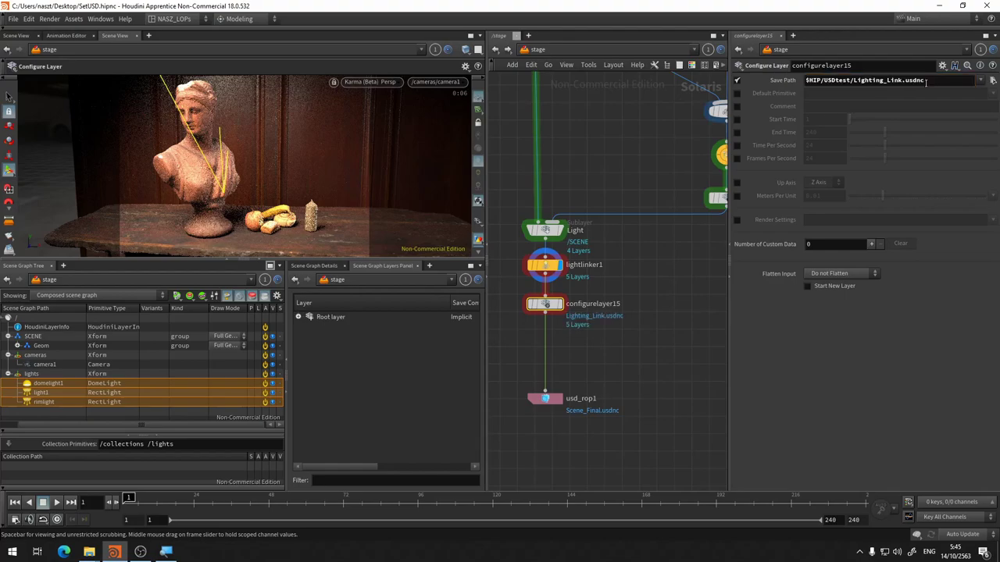
pyautogui.moveTo(670, 345); pyautogui.dragTo(665, 401, button='middle')
pyautogui.scroll(2, 618, 194)
pyautogui.moveTo(618, 194)
pyautogui.mouseDown(button='middle')
pyautogui.moveTo(636, 351)
pyautogui.moveTo(561, 327)
pyautogui.moveTo(611, 216)
pyautogui.mouseUp(button='middle')
pyautogui.scroll(-2, 637, 351)
# Step: Add a new Configure Layer, configurelayer16, between Room and Matlab
pyautogui.scroll(3, 611, 216)
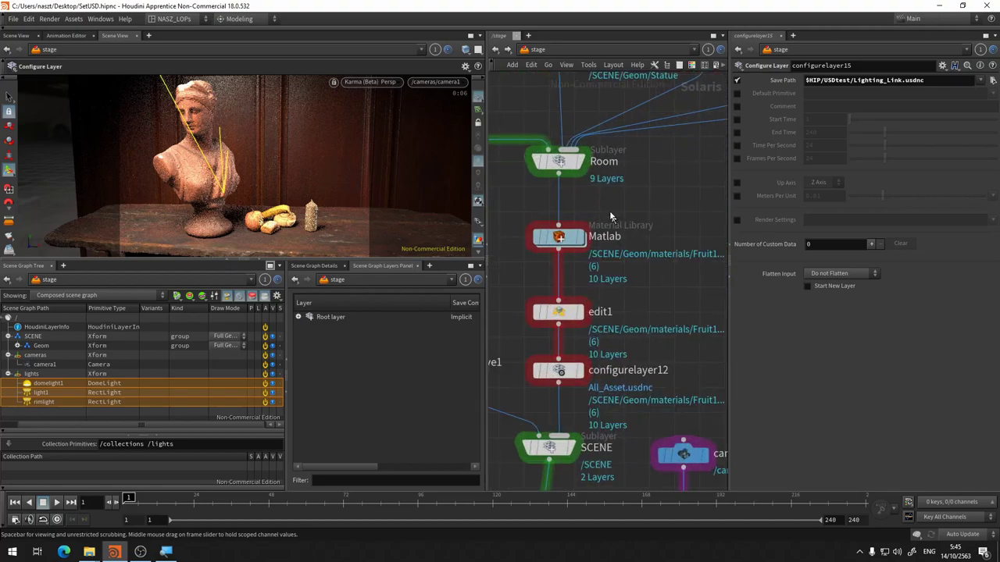
pyautogui.moveTo(559, 238); pyautogui.dragTo(559, 254)
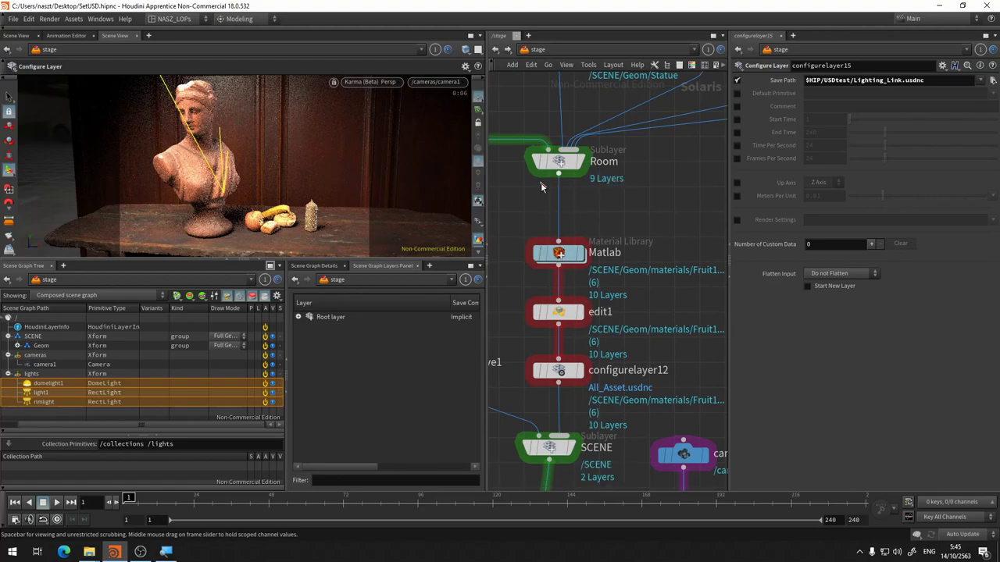
pyautogui.press('Tab')
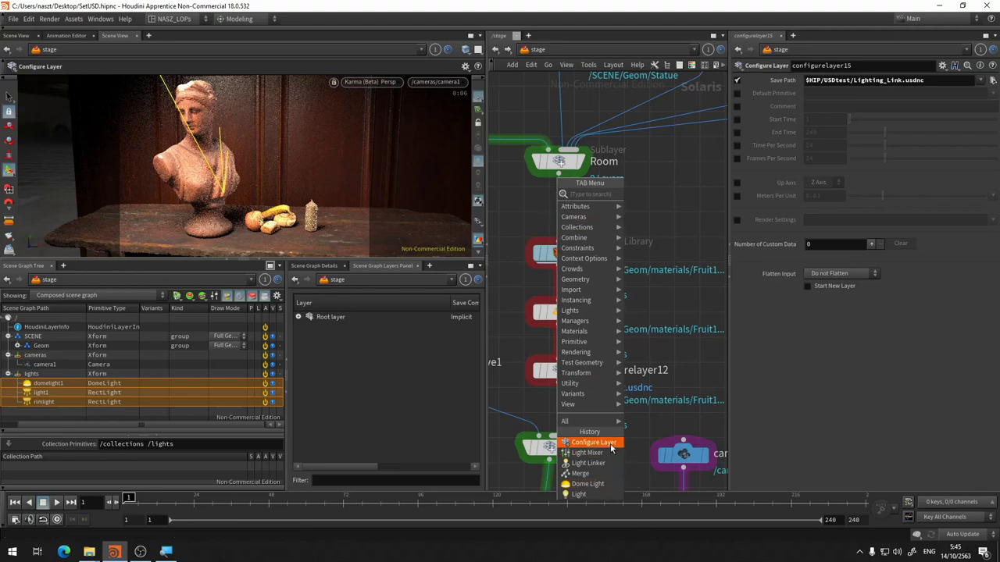
pyautogui.click(611, 445)
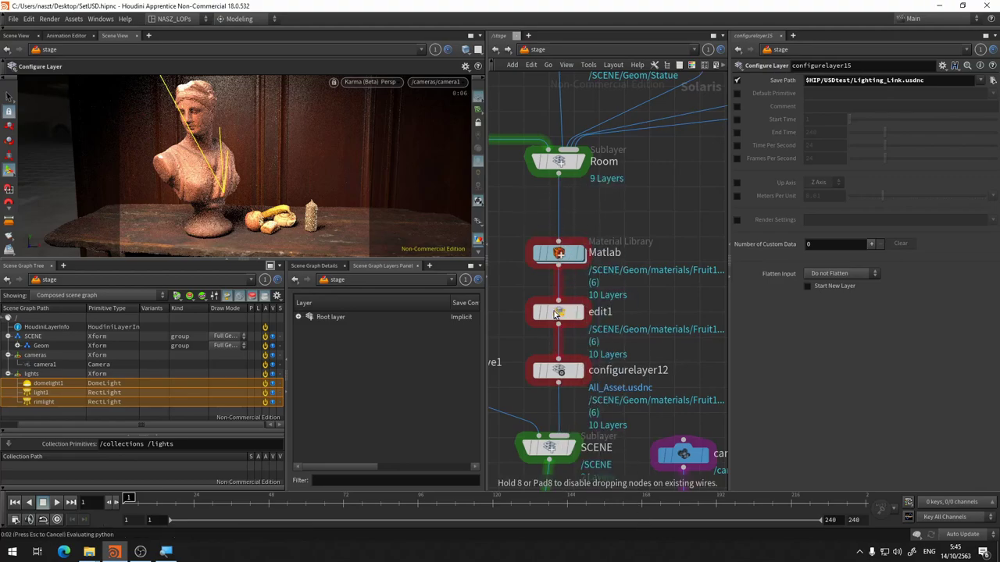
pyautogui.click(554, 313)
# Step: Copy configurelayer12's All_Asset.usdnc path and commit it as configurelayer16's save path
pyautogui.click(564, 382)
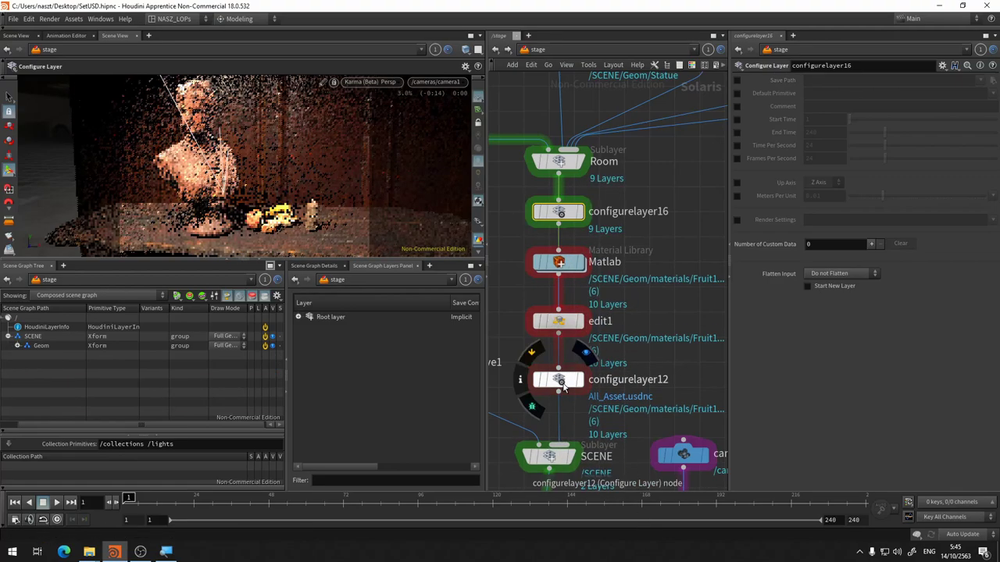
pyautogui.tripleClick(857, 80)
pyautogui.hotkey('ctrl', 'c')
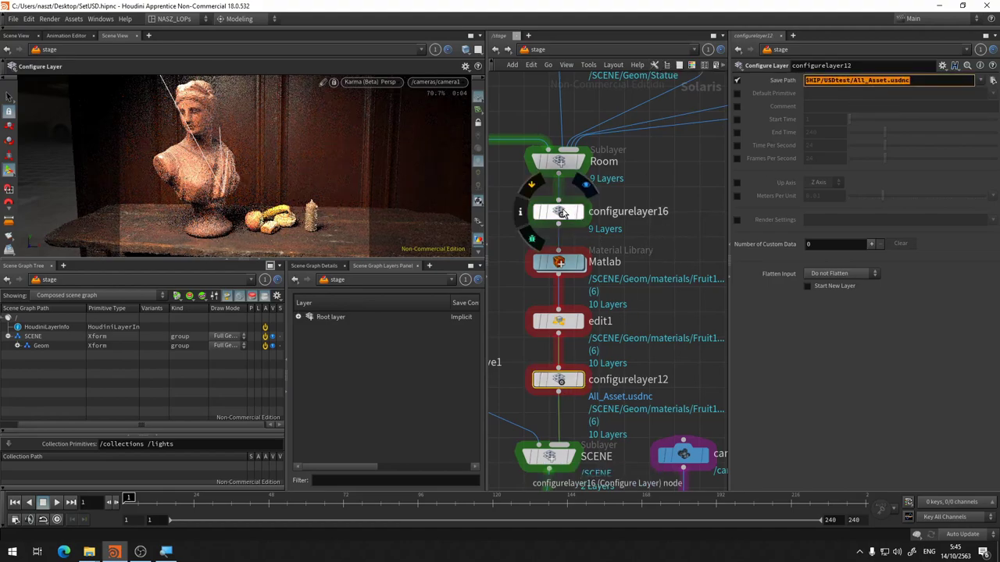
pyautogui.click(558, 212)
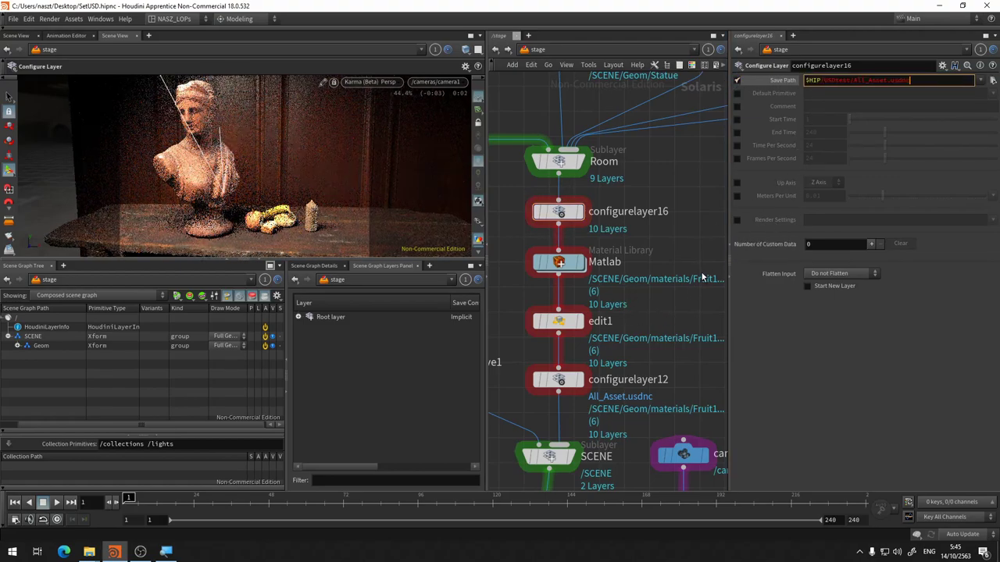
pyautogui.press('Return')
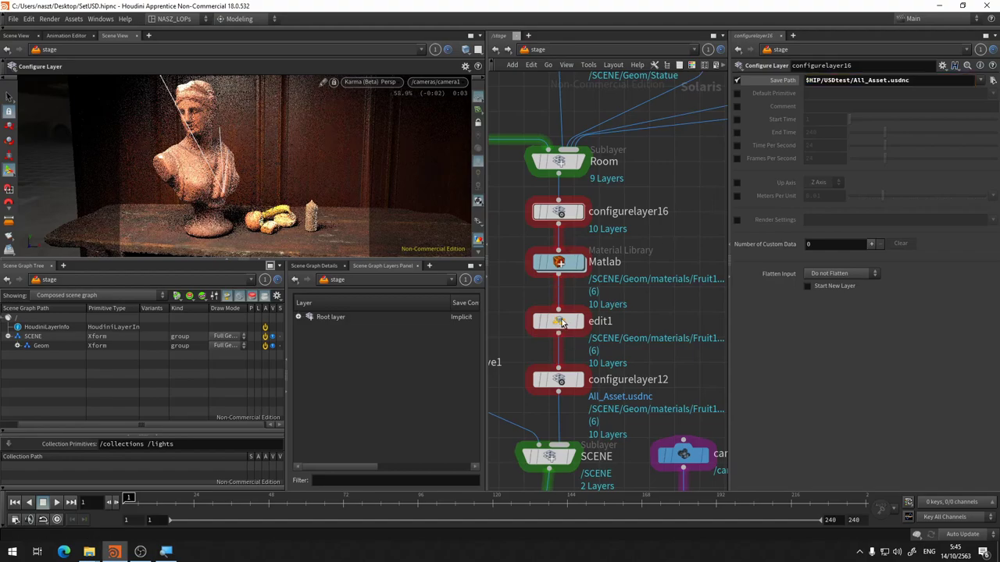
# Step: Change configurelayer12's save path to $HIP/USDtest/Layout.usdnc
pyautogui.click(560, 380)
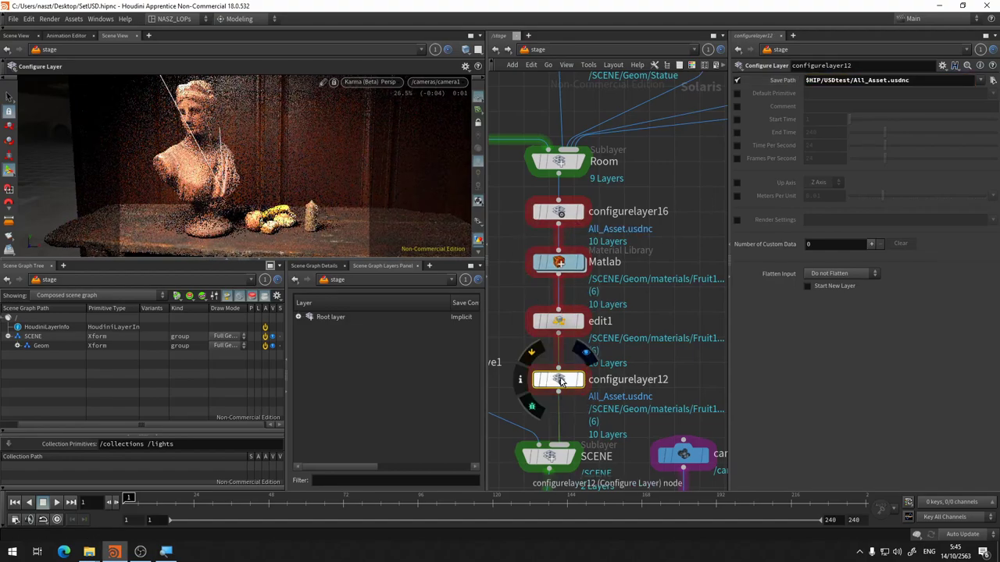
pyautogui.click(859, 81)
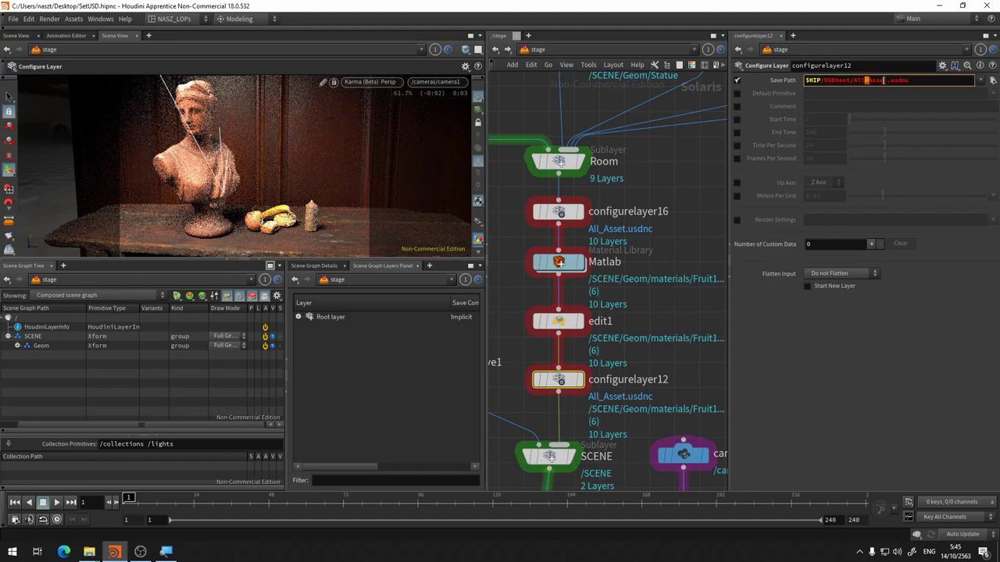
pyautogui.moveTo(885, 81); pyautogui.dragTo(858, 81)
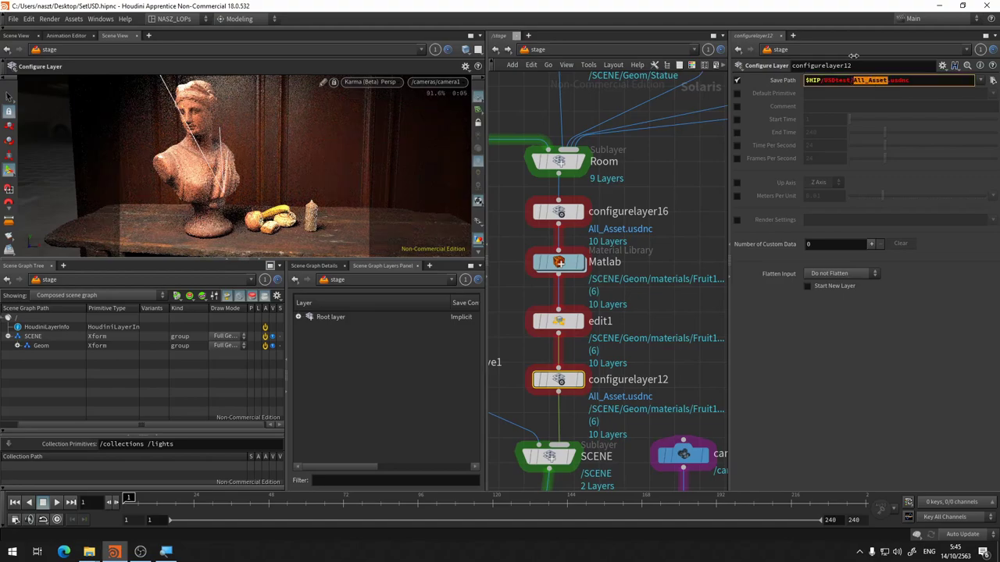
pyautogui.write('Lay')
pyautogui.write('out')
pyautogui.press('Return')
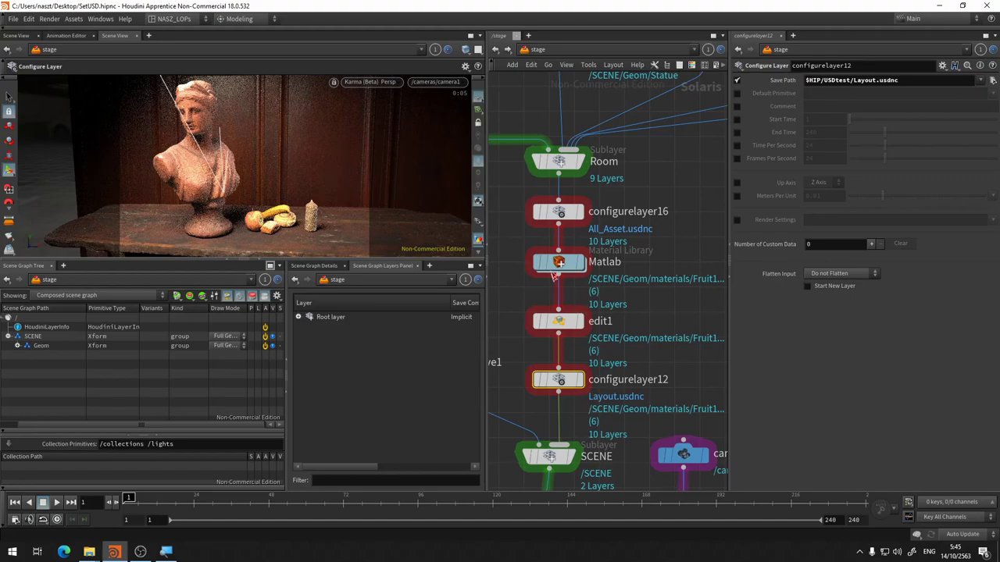
pyautogui.scroll(-5, 569, 299)
pyautogui.scroll(3, 677, 208)
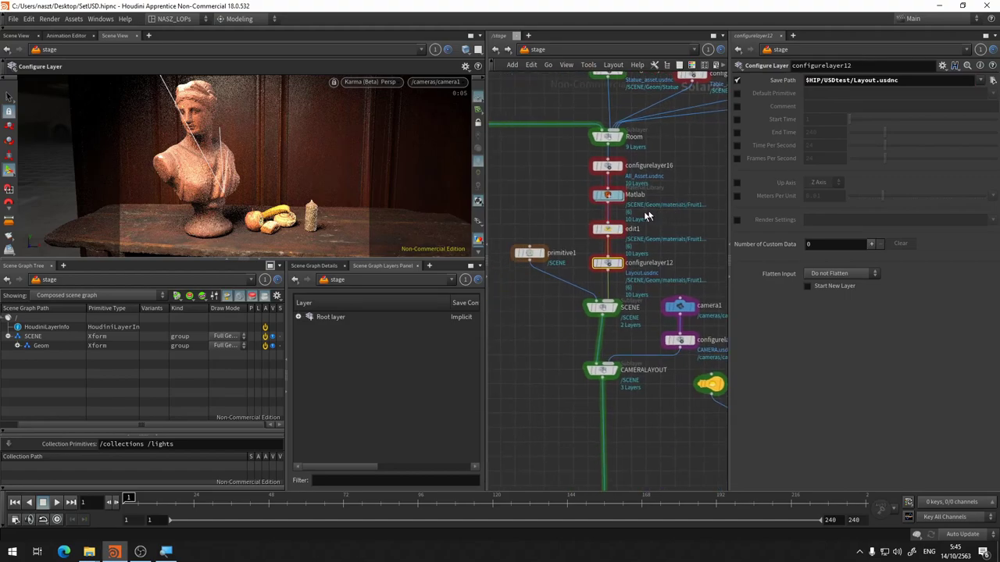
# Step: Move the nodes below Matlab down, dismissing the error and Python callback messages
pyautogui.moveTo(643, 212); pyautogui.dragTo(535, 387)
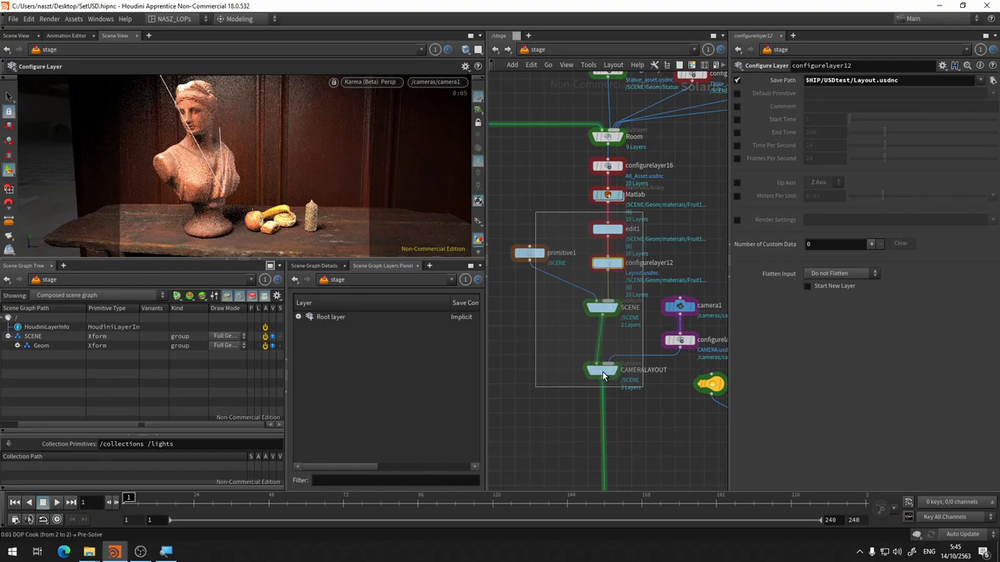
pyautogui.press('Return')
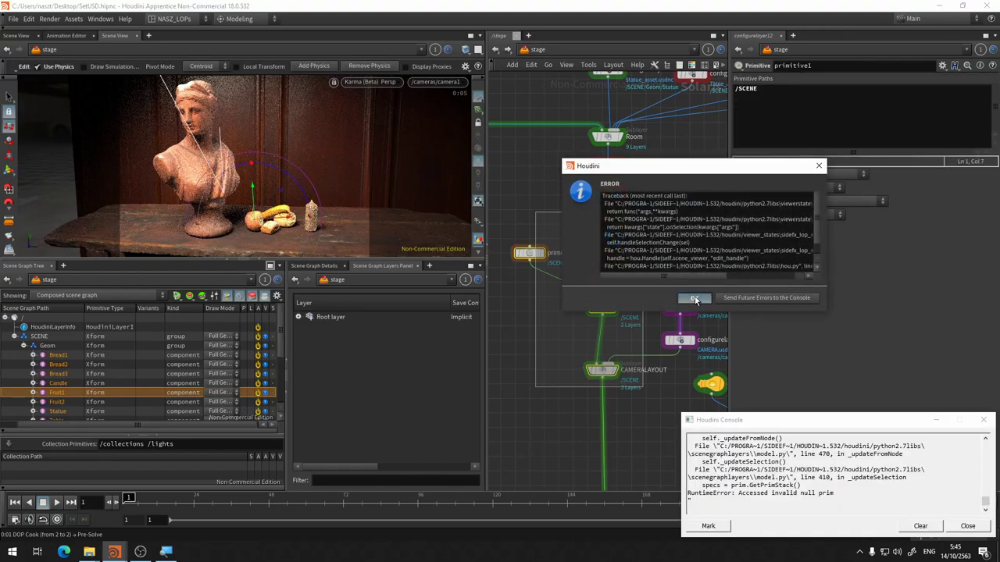
pyautogui.click(692, 297)
pyautogui.click(700, 360)
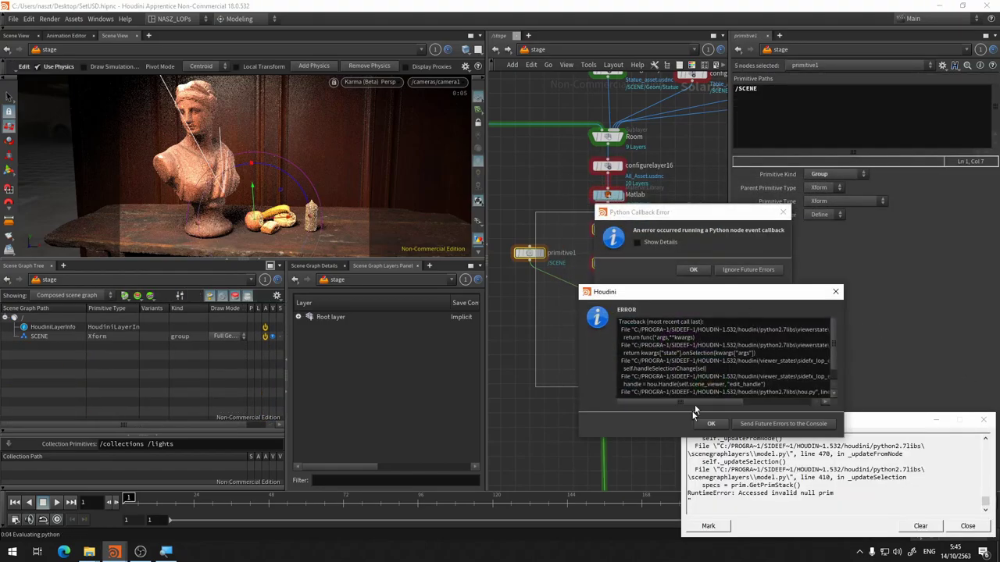
pyautogui.click(694, 430)
pyautogui.click(754, 269)
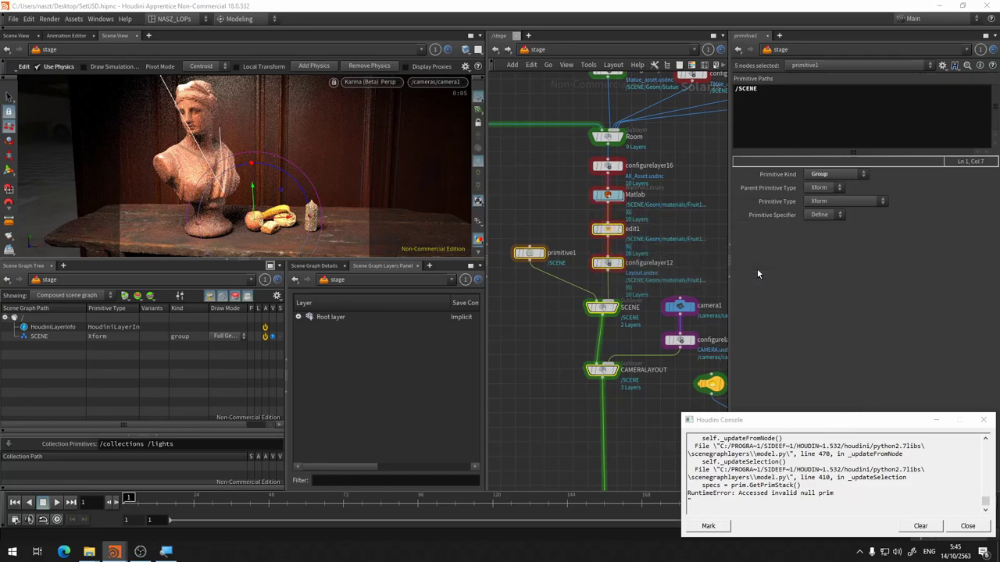
pyautogui.moveTo(597, 315); pyautogui.dragTo(598, 362)
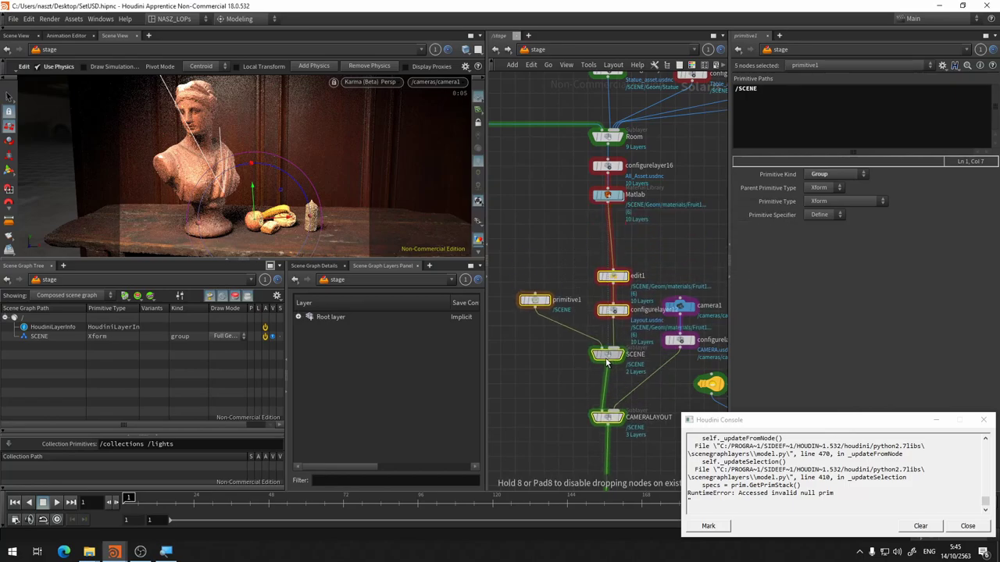
pyautogui.click(640, 225)
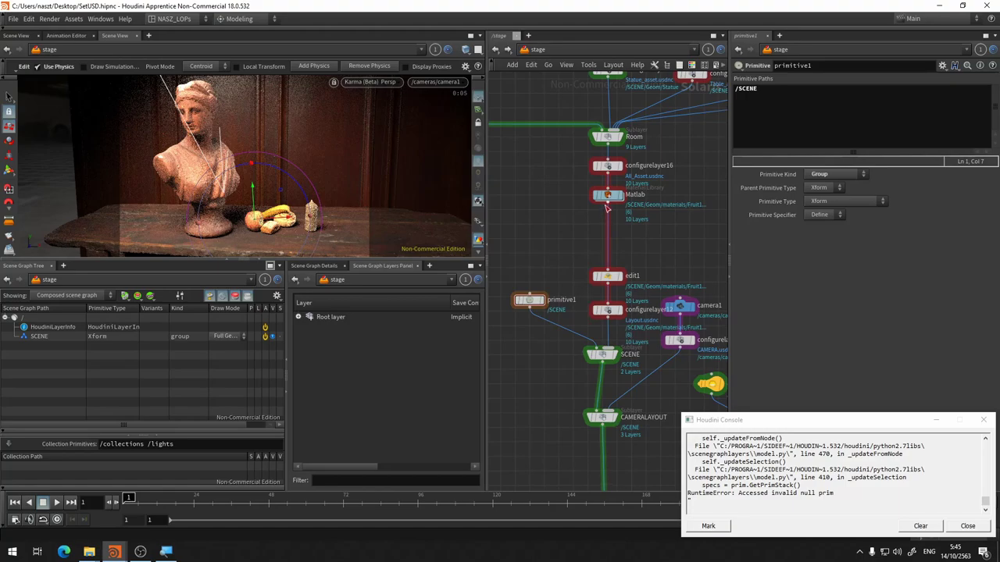
# Step: Drop a Configure Layer, configurelayer17, on the Matlab–edit1 wire
pyautogui.click(607, 206)
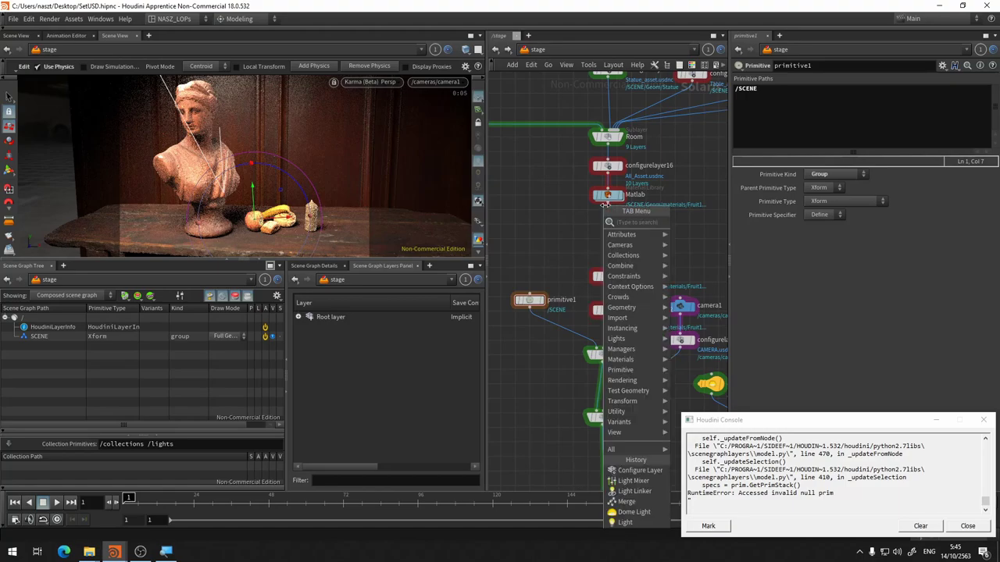
pyautogui.click(641, 471)
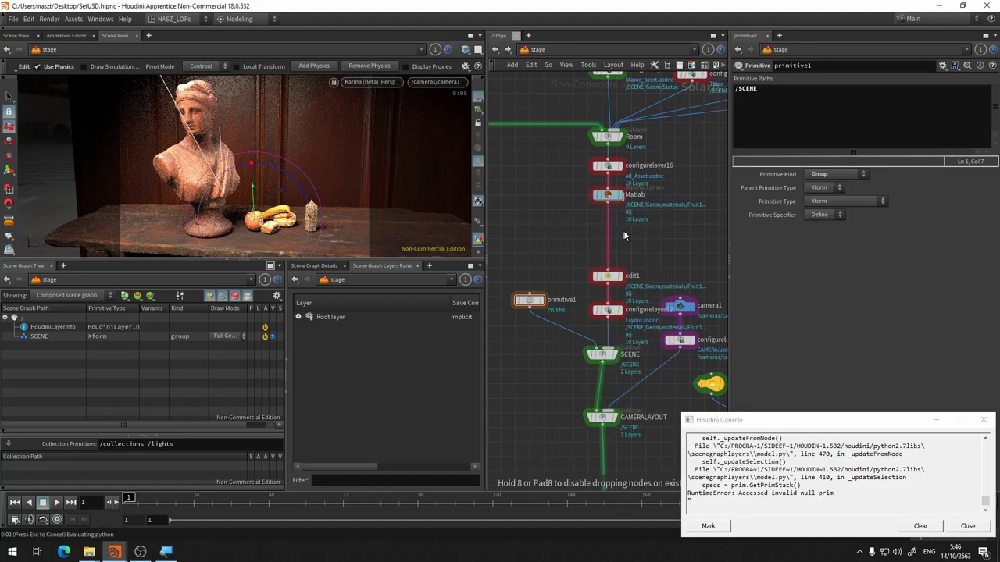
pyautogui.click(623, 236)
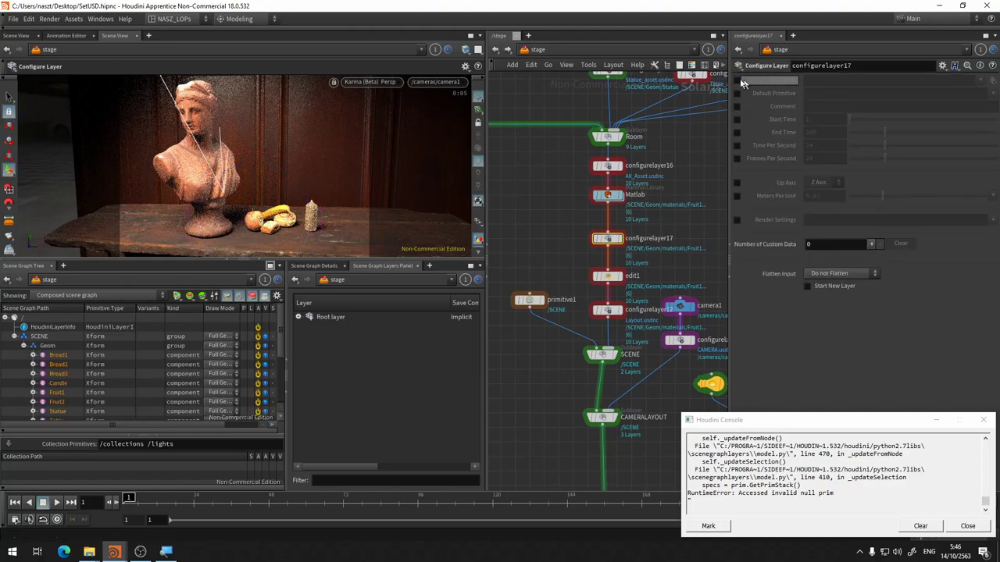
# Step: Set configurelayer17's save path to $HIP/USDtest/Material.usdnc and align it with edit1
pyautogui.click(737, 81)
pyautogui.click(822, 81)
pyautogui.hotkey('ctrl', 'v')
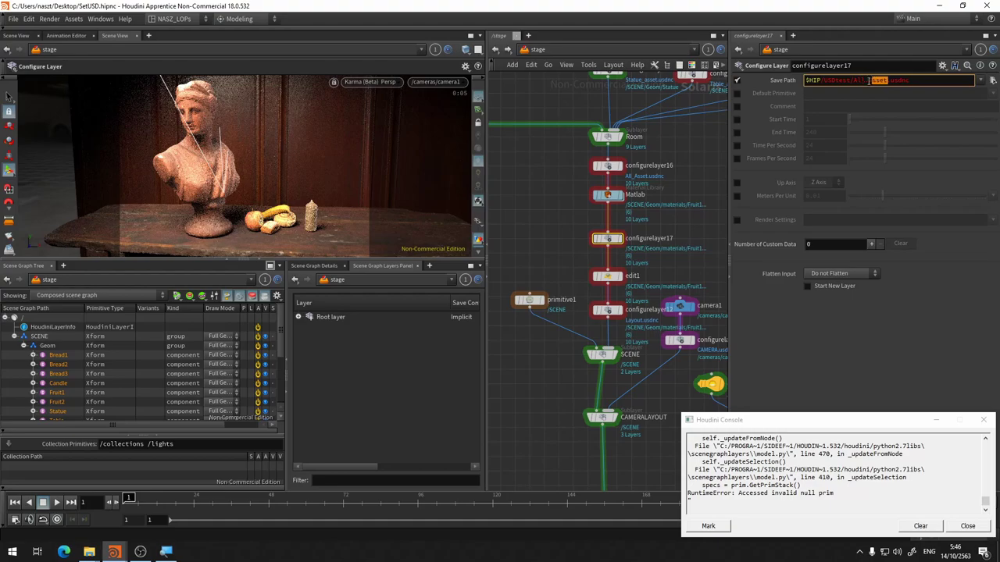
pyautogui.write('Materia')
pyautogui.press('Return')
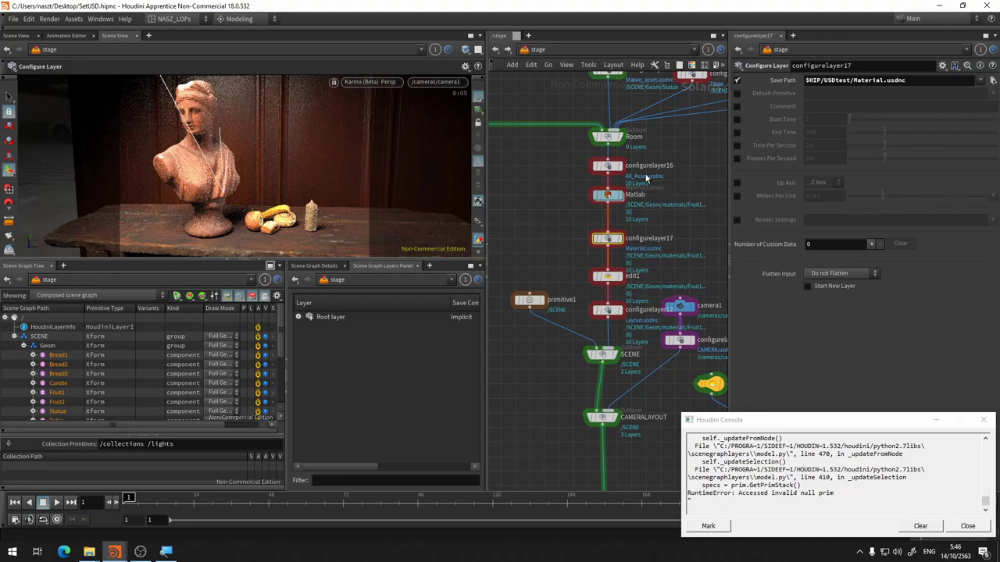
pyautogui.moveTo(608, 245); pyautogui.dragTo(608, 234)
pyautogui.moveTo(609, 278); pyautogui.dragTo(609, 260)
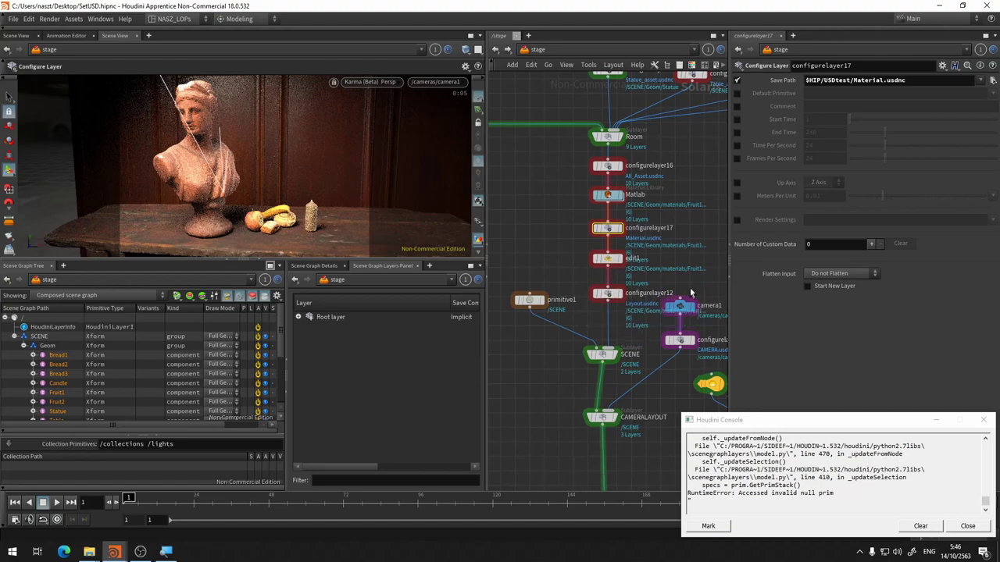
# Step: Check the lower nodes, close the Houdini Console and save SetUSD.hipnc
pyautogui.moveTo(690, 260); pyautogui.dragTo(642, 149, button='middle')
pyautogui.moveTo(553, 309); pyautogui.dragTo(557, 307)
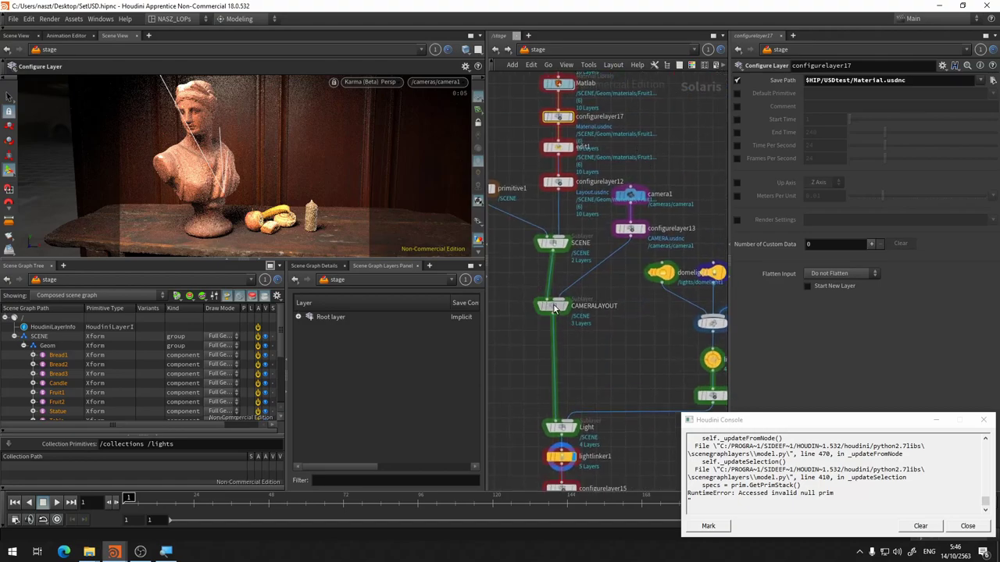
pyautogui.moveTo(620, 271); pyautogui.dragTo(606, 180, button='middle')
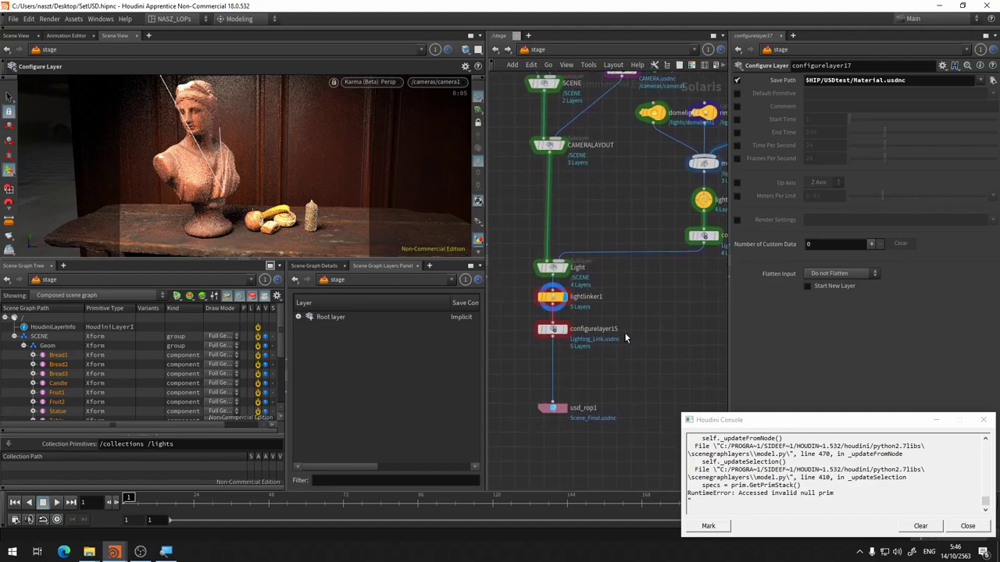
pyautogui.moveTo(624, 332); pyautogui.dragTo(639, 355, button='middle')
pyautogui.click(983, 420)
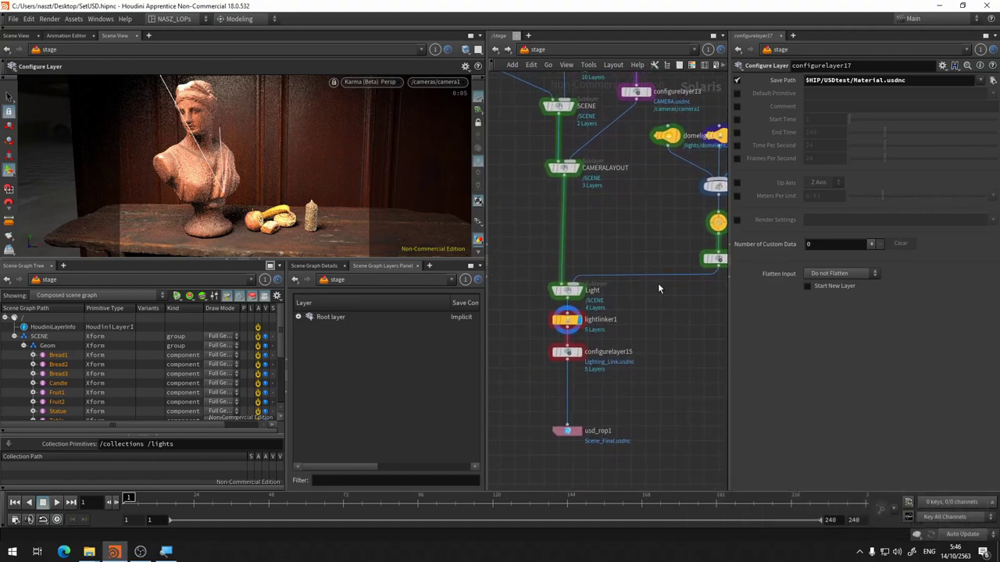
pyautogui.scroll(-5, 657, 283)
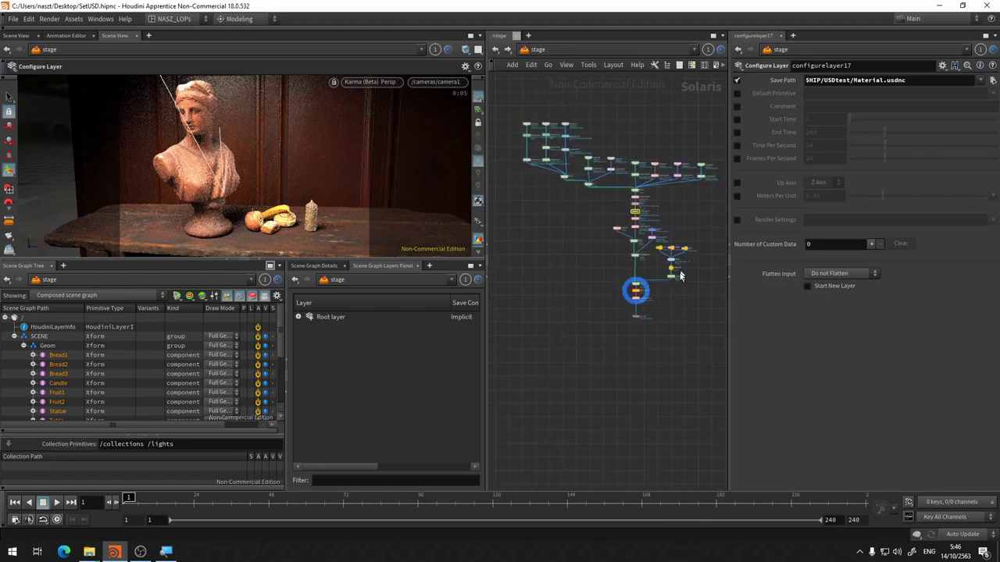
pyautogui.scroll(3, 680, 275)
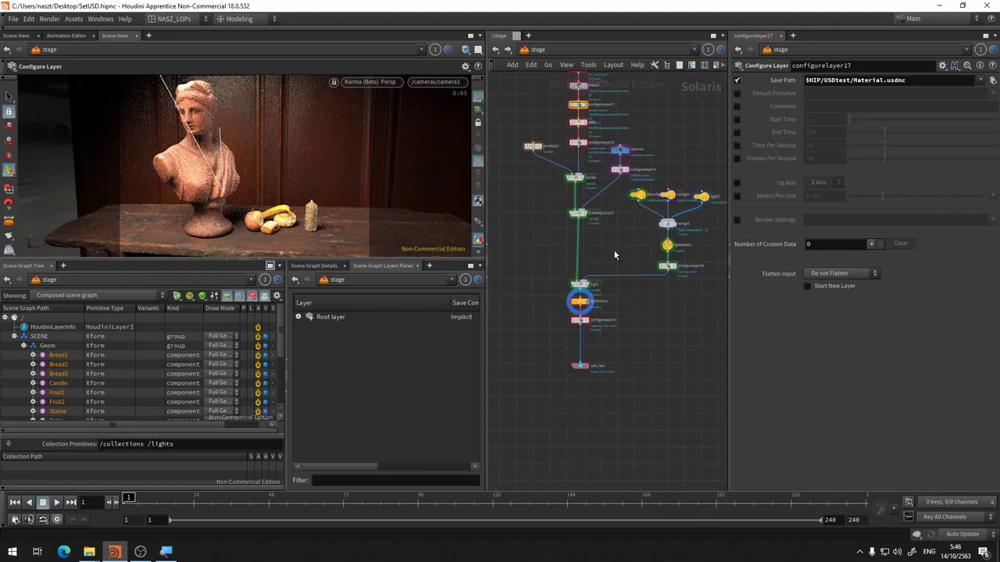
pyautogui.hotkey('ctrl', 's')
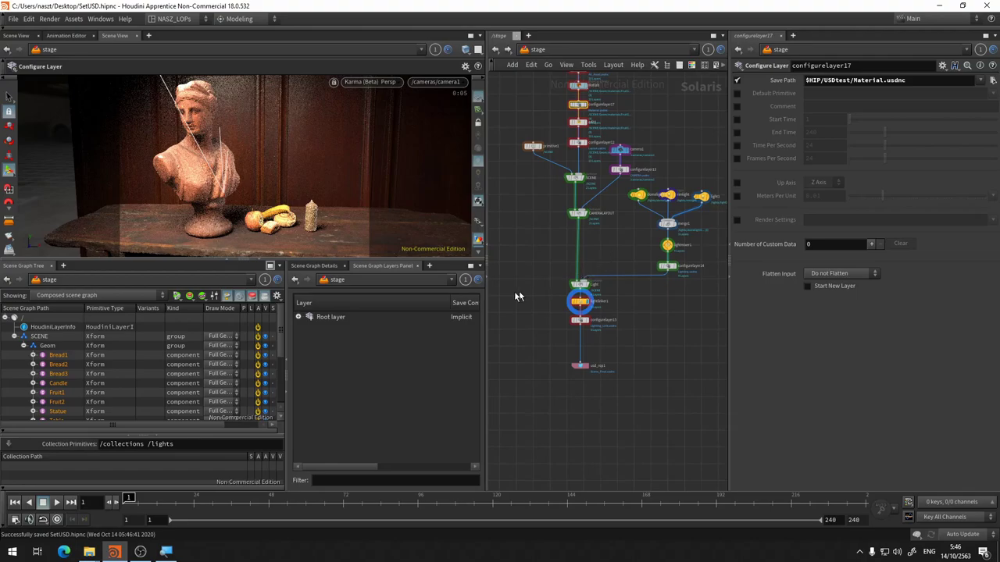